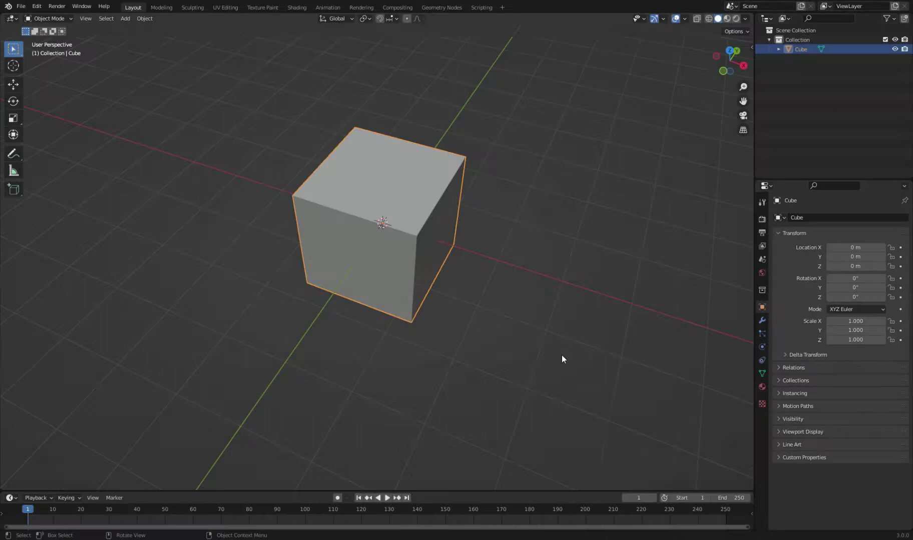
- Scale the default cube down on X into a thin 0.131 slab
{"action": "key", "text": "s"}
{"action": "key", "text": "x"}
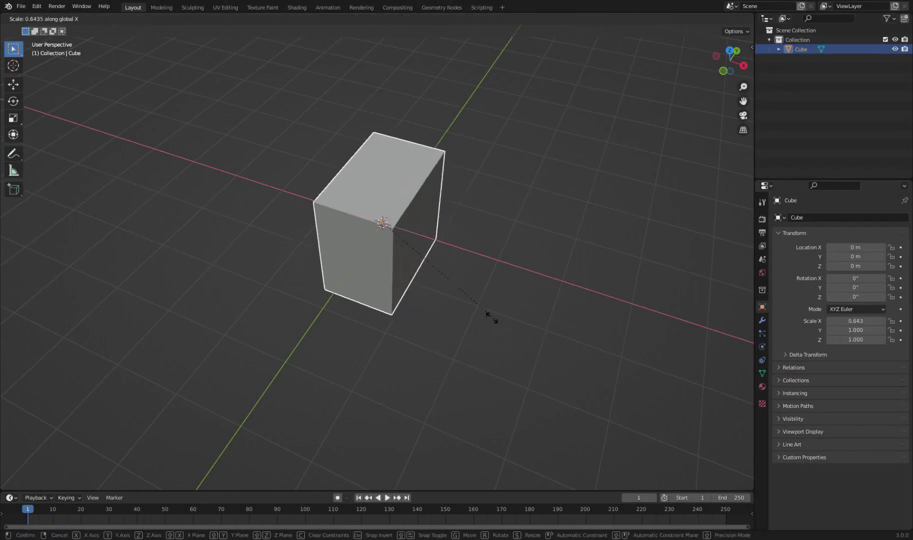
{"action": "left_click", "coordinate": [411, 277]}
- Widen the slab on Y to 1.404 and enter Edit Mode
{"action": "key", "text": "KP_1"}
{"action": "key", "text": "s"}
{"action": "key", "text": "y"}
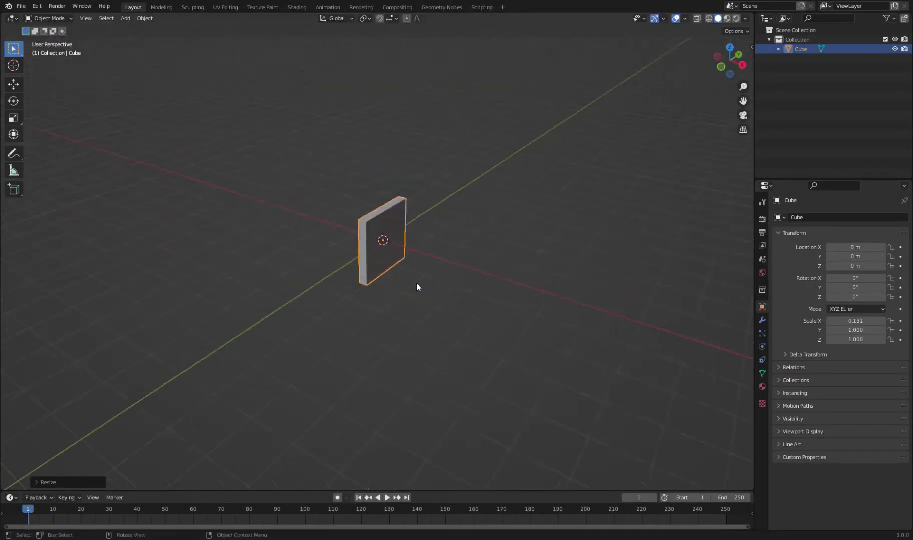
{"action": "left_click", "coordinate": [472, 260]}
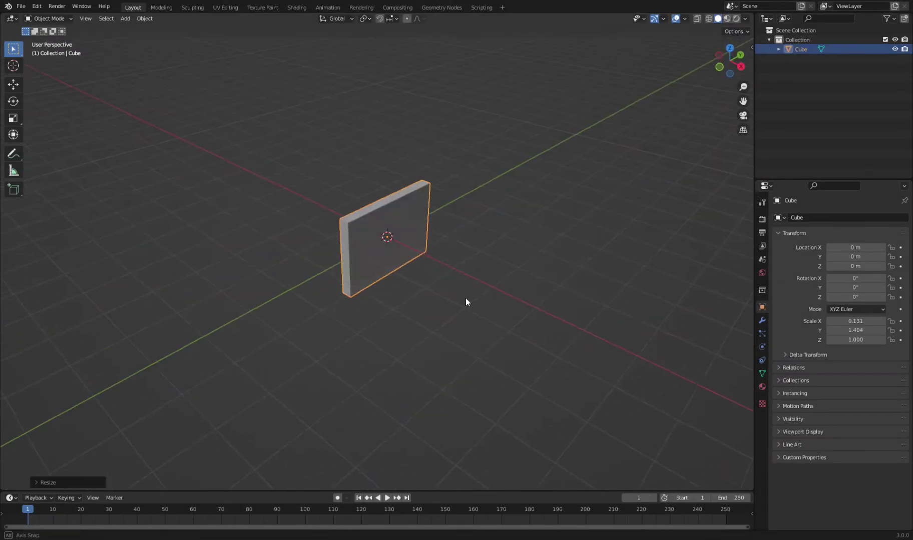
{"action": "middle_click_drag", "start_coordinate": [466, 298], "coordinate": [406, 378]}
{"action": "key", "text": "Tab"}
- Extrude the top face upward 0.4753 m and slide its edge to slant the top
{"action": "key", "text": "e"}
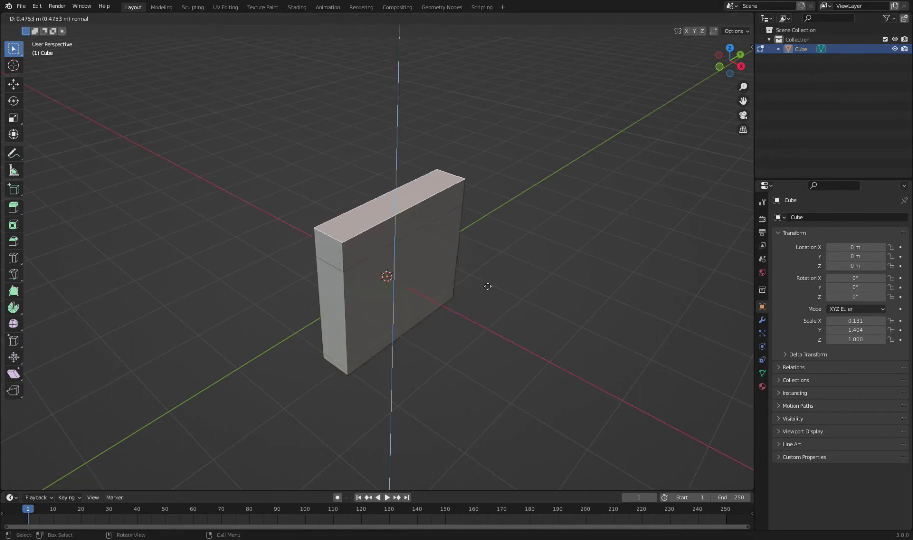
{"action": "key", "text": "g"}
{"action": "key", "text": "g"}
{"action": "left_click", "coordinate": [499, 311]}
{"action": "scroll", "coordinate": [55, 458], "scroll_direction": "up", "scroll_amount": 1}
{"action": "scroll", "coordinate": [55, 458], "scroll_direction": "down", "scroll_amount": 2}
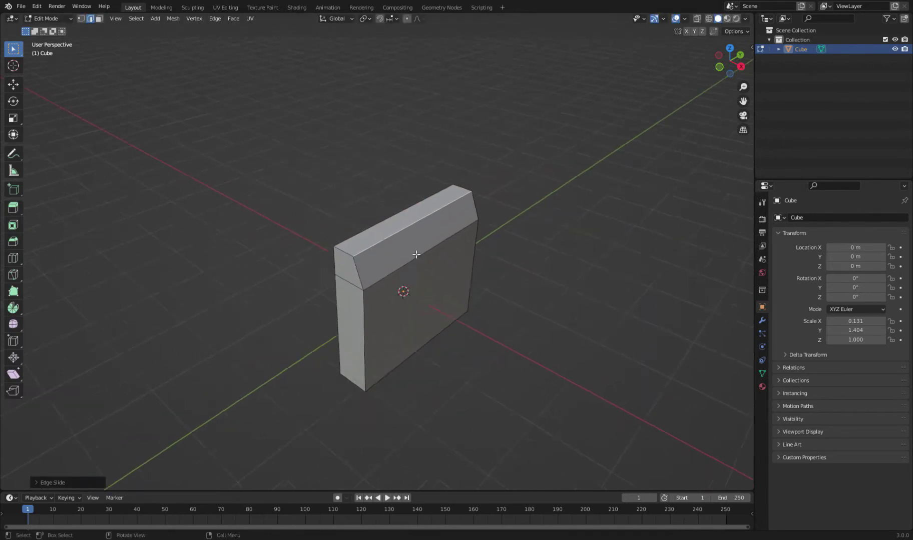
{"action": "scroll", "coordinate": [97, 482], "scroll_direction": "down", "scroll_amount": 2}
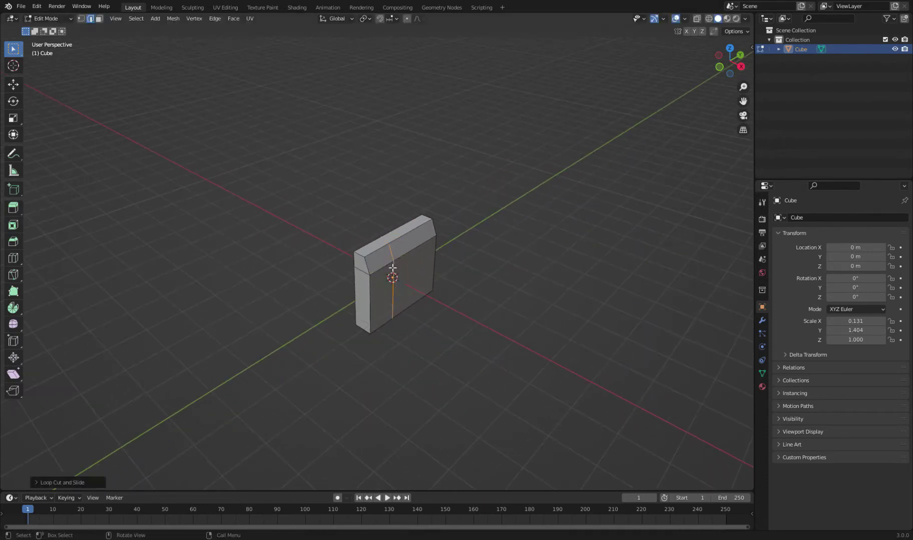
- Extrude the lower-right front face outward into a separate door panel and select it linked
{"action": "mouse_move", "coordinate": [392, 268]}
{"action": "middle_mouse_down"}
{"action": "mouse_move", "coordinate": [388, 291]}
{"action": "mouse_move", "coordinate": [450, 320]}
{"action": "middle_mouse_up"}
{"action": "key", "text": "3"}
{"action": "left_click", "coordinate": [475, 325]}
{"action": "scroll", "coordinate": [569, 340], "scroll_direction": "up", "scroll_amount": 2}
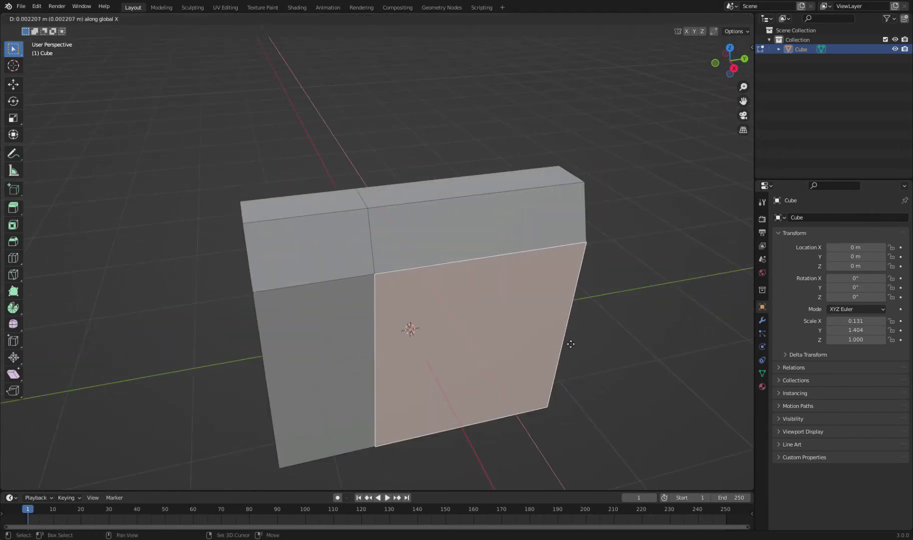
{"action": "left_click", "coordinate": [571, 344]}
{"action": "key", "text": "e"}
{"action": "left_click", "coordinate": [601, 358]}
{"action": "key", "text": "ctrl+l"}
{"action": "middle_click_drag", "start_coordinate": [619, 367], "coordinate": [605, 380]}
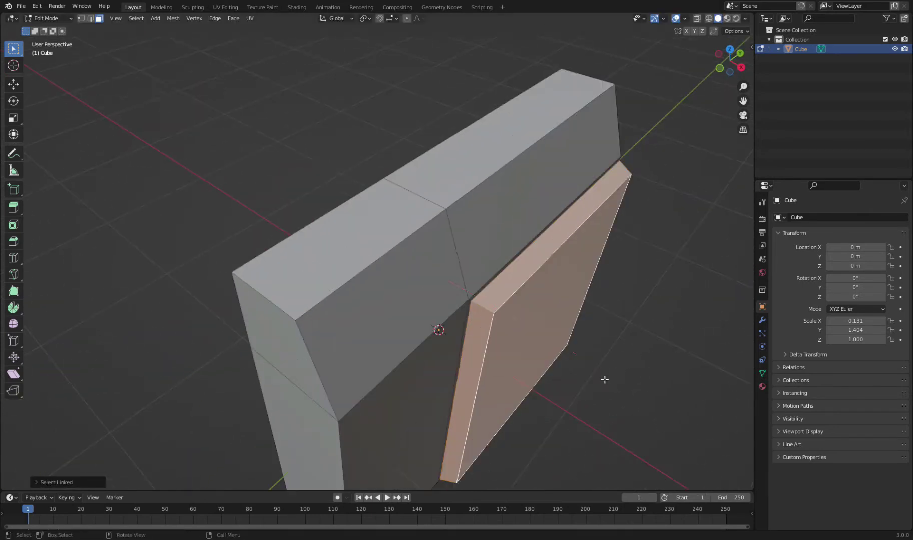
- Toggle out of Edit Mode to inspect the slab with its new door panel
{"action": "key", "text": "Tab"}
{"action": "scroll", "coordinate": [455, 308], "scroll_direction": "down", "scroll_amount": 6}
{"action": "mouse_move", "coordinate": [455, 308]}
{"action": "middle_mouse_down"}
{"action": "mouse_move", "coordinate": [526, 298]}
{"action": "mouse_move", "coordinate": [429, 318]}
{"action": "mouse_move", "coordinate": [425, 300]}
{"action": "middle_mouse_up"}
{"action": "scroll", "coordinate": [463, 309], "scroll_direction": "up", "scroll_amount": 3}
{"action": "key", "text": "Tab"}
{"action": "key", "text": "Tab"}
{"action": "scroll", "coordinate": [450, 310], "scroll_direction": "down", "scroll_amount": 2}
{"action": "key", "text": "Tab"}
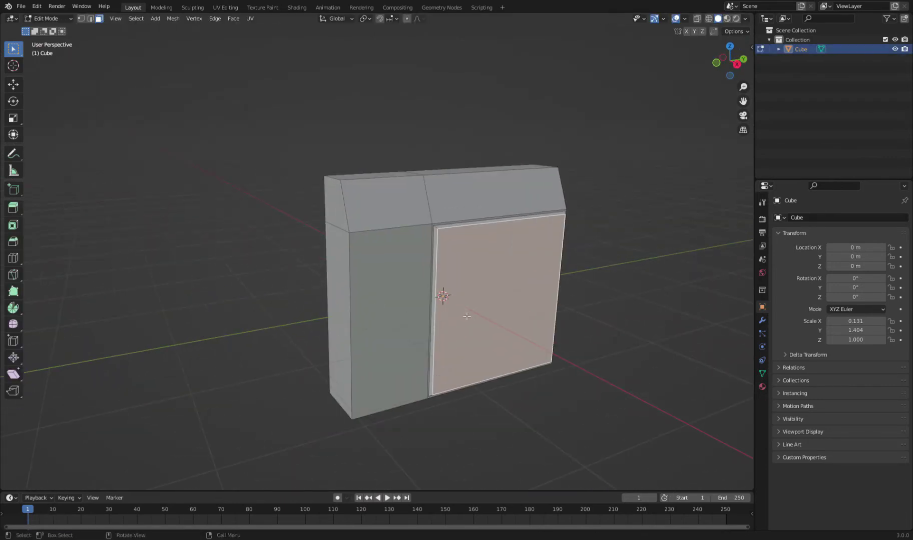
- In Right Ortho view, scale the left front face into a taller, narrower window face
{"action": "left_click", "coordinate": [441, 293]}
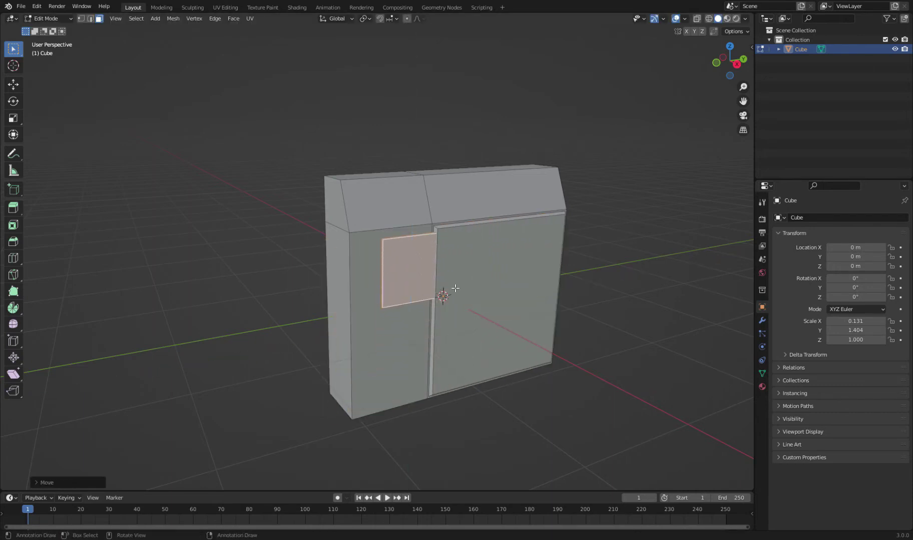
{"action": "key", "text": "KP_3"}
{"action": "scroll", "coordinate": [482, 303], "scroll_direction": "up", "scroll_amount": 3}
{"action": "scroll", "coordinate": [481, 303], "scroll_direction": "down", "scroll_amount": 2}
{"action": "scroll", "coordinate": [481, 302], "scroll_direction": "down", "scroll_amount": 1}
{"action": "key", "text": "s"}
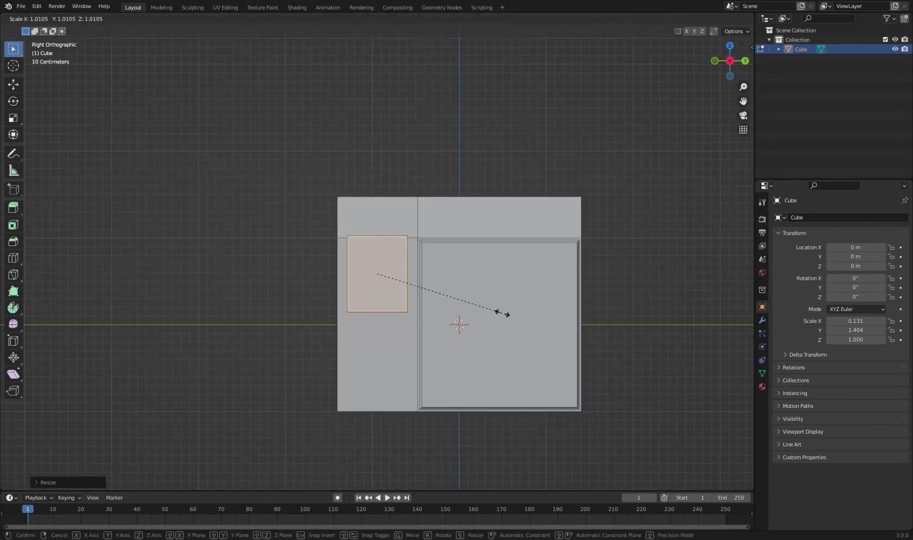
{"action": "left_click", "coordinate": [399, 328]}
{"action": "scroll", "coordinate": [638, 426], "scroll_direction": "up", "scroll_amount": 3}
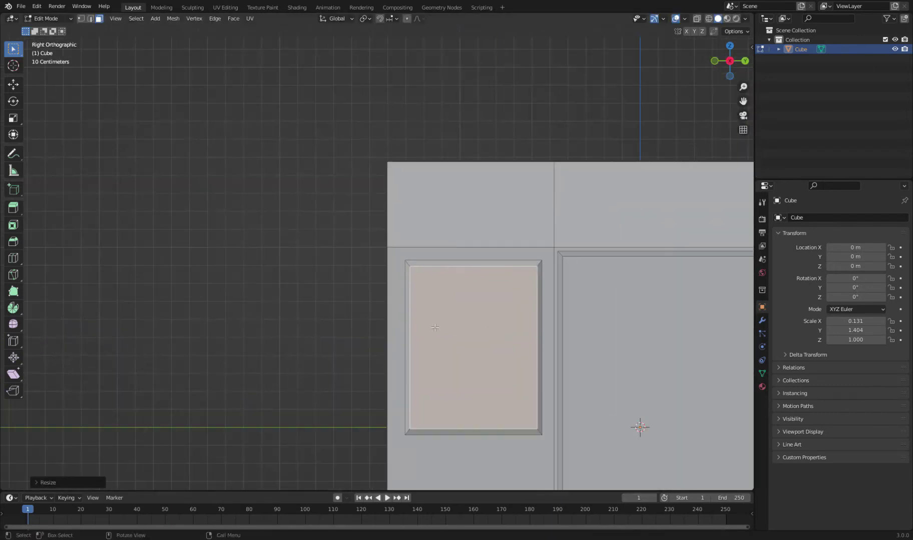
- Split the window face with a loop cut and extrude it inward as a recessed panel
{"action": "key", "text": "ctrl+r"}
{"action": "left_click", "coordinate": [403, 325]}
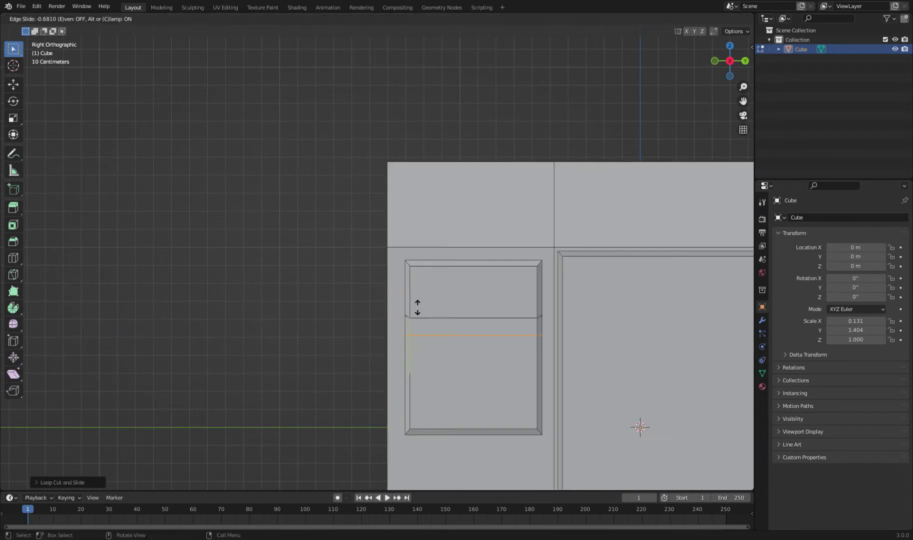
{"action": "left_click", "coordinate": [418, 308]}
{"action": "scroll", "coordinate": [418, 307], "scroll_direction": "down", "scroll_amount": 2}
{"action": "middle_click_drag", "start_coordinate": [417, 308], "coordinate": [513, 393]}
{"action": "scroll", "coordinate": [488, 375], "scroll_direction": "up", "scroll_amount": 3}
{"action": "key", "text": "e"}
{"action": "left_click", "coordinate": [488, 375]}
{"action": "scroll", "coordinate": [507, 379], "scroll_direction": "down", "scroll_amount": 2}
{"action": "scroll", "coordinate": [514, 394], "scroll_direction": "up", "scroll_amount": 2}
- Select the whole connected right door panel in side view
{"action": "key", "text": "Tab"}
{"action": "scroll", "coordinate": [443, 320], "scroll_direction": "down", "scroll_amount": 4}
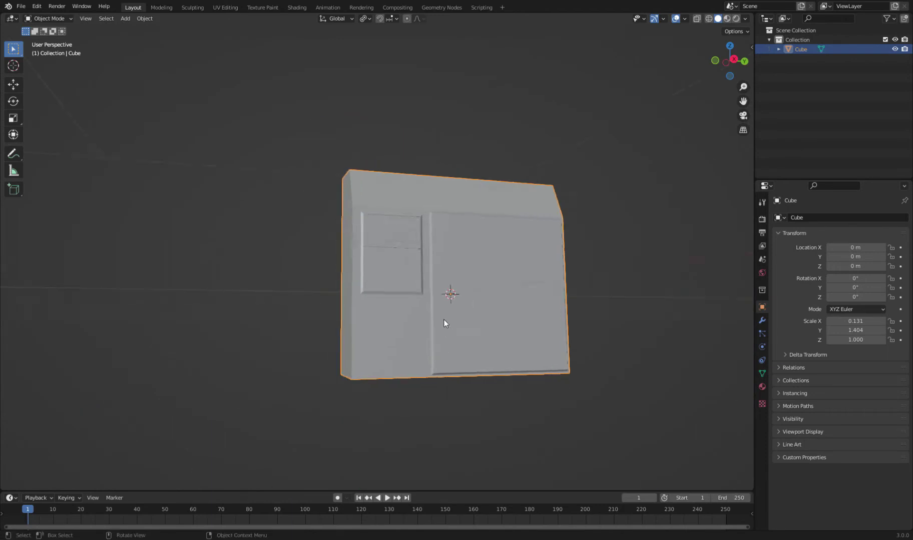
{"action": "mouse_move", "coordinate": [443, 319]}
{"action": "middle_mouse_down"}
{"action": "mouse_move", "coordinate": [414, 327]}
{"action": "mouse_move", "coordinate": [507, 265]}
{"action": "middle_mouse_up"}
{"action": "key", "text": "Tab"}
{"action": "left_click", "coordinate": [508, 265]}
{"action": "key", "text": "ctrl+l"}
{"action": "key", "text": "KP_3"}
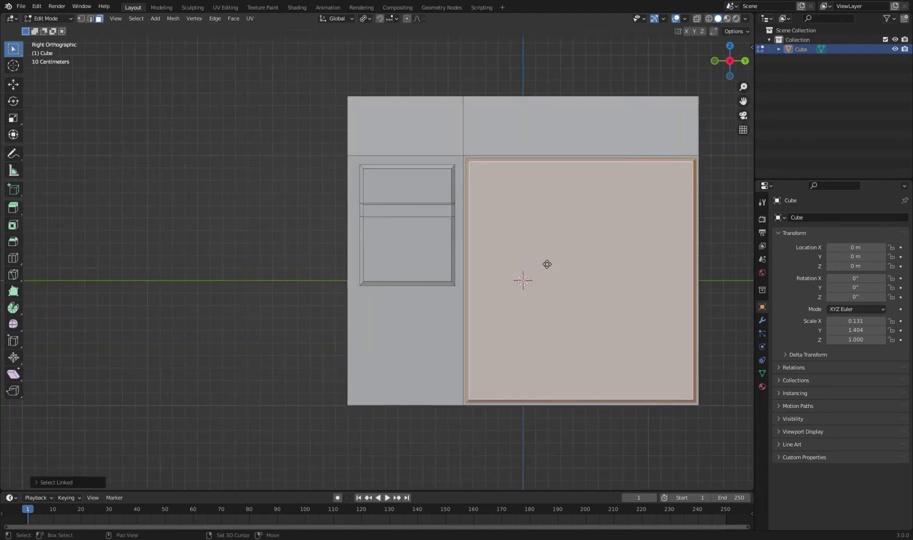
- Duplicate the door faces, shrink the copy and move it below the window panel
{"action": "key", "text": "s"}
{"action": "left_click", "coordinate": [249, 221]}
{"action": "middle_click_drag", "start_coordinate": [249, 220], "coordinate": [281, 195], "text": "shift"}
{"action": "key", "text": "g"}
{"action": "left_click", "coordinate": [499, 291]}
{"action": "scroll", "coordinate": [471, 363], "scroll_direction": "up", "scroll_amount": 3}
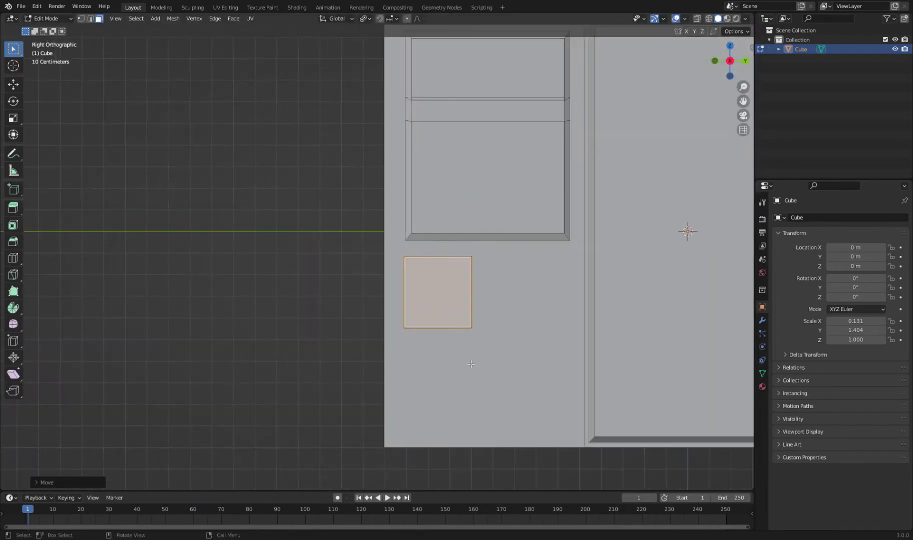
{"action": "key", "text": "alt+z"}
- Extrude the small panel and lower its right half on Z for a stepped look
{"action": "key", "text": "e"}
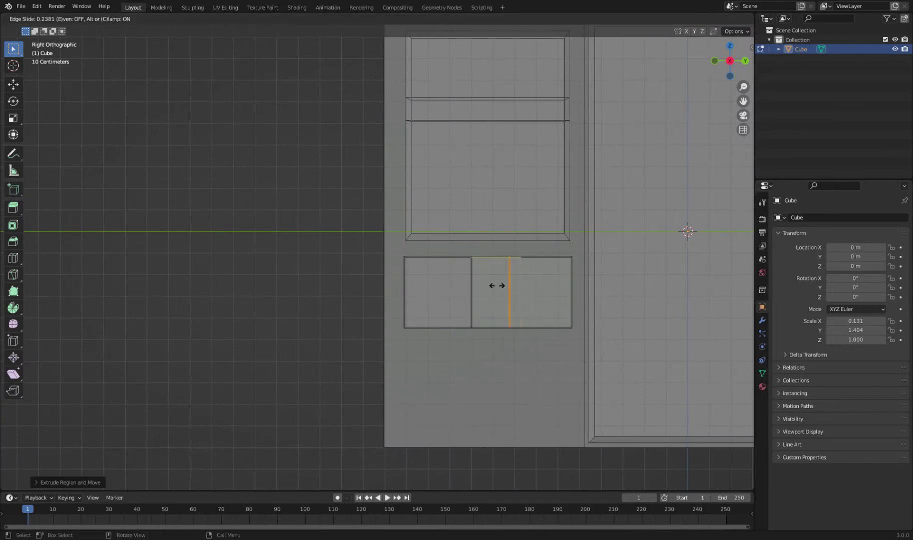
{"action": "key", "text": "g"}
{"action": "key", "text": "z"}
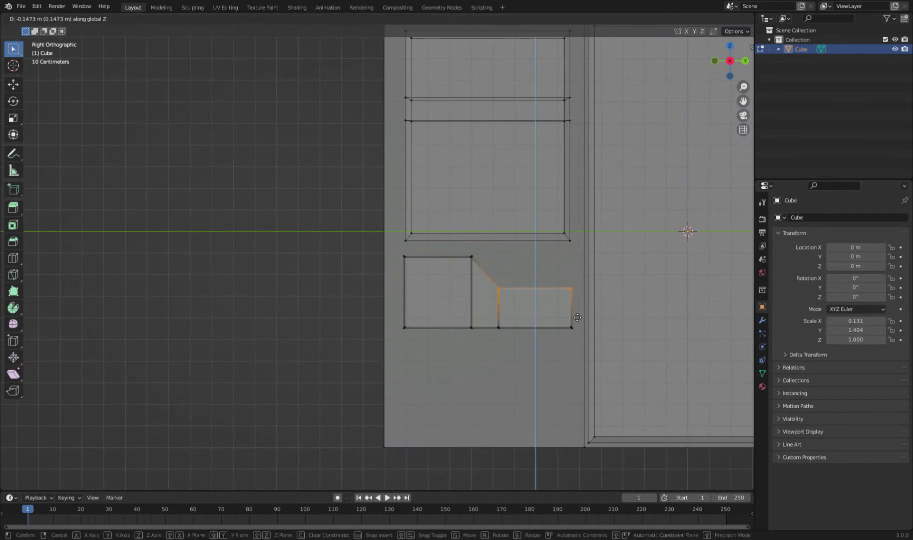
{"action": "left_click", "coordinate": [573, 318]}
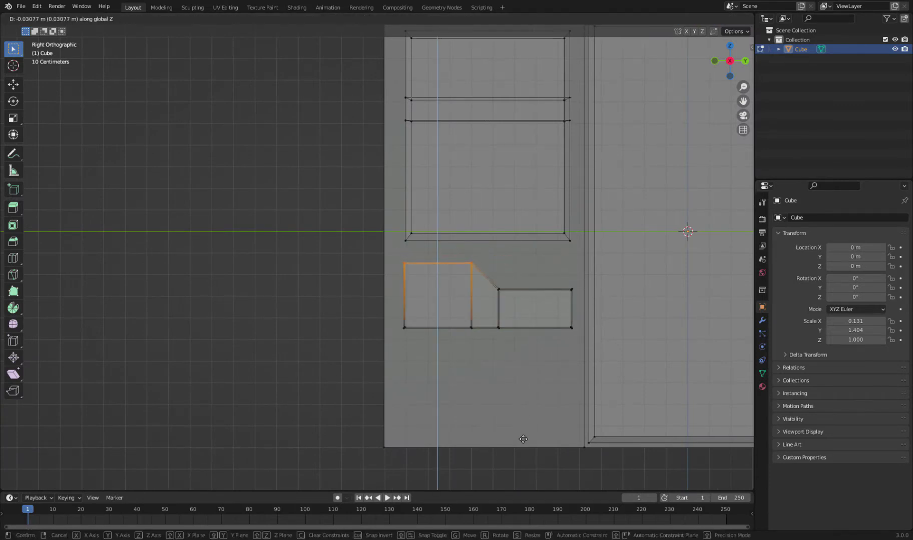
{"action": "key", "text": "alt+z"}
{"action": "middle_click_drag", "start_coordinate": [440, 308], "coordinate": [424, 328]}
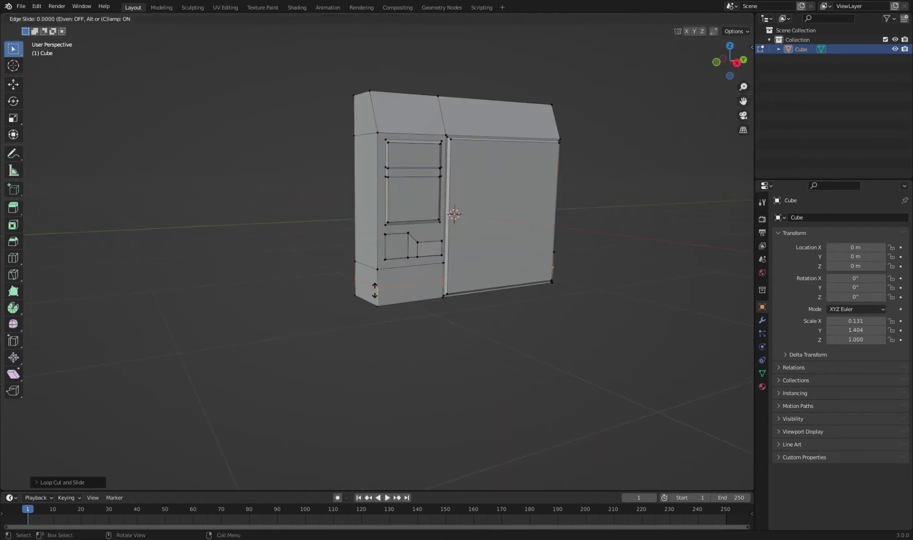
- Loop-cut near the bottom of the left column and extrude that bottom face inward as a slot
{"action": "scroll", "coordinate": [403, 289], "scroll_direction": "up", "scroll_amount": 3}
{"action": "key", "text": "2"}
{"action": "key", "text": "ctrl+r"}
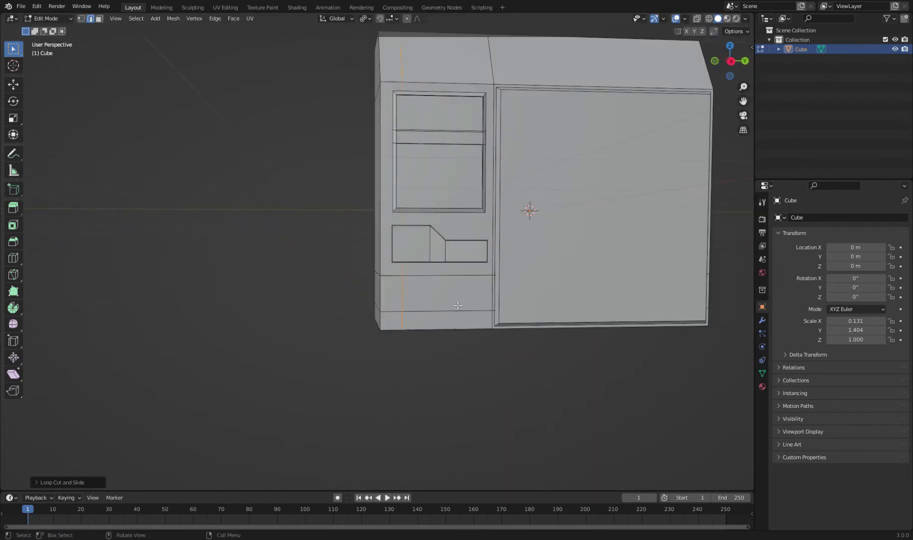
{"action": "left_click", "coordinate": [278, 388]}
{"action": "key", "text": "3"}
{"action": "left_click", "coordinate": [436, 295]}
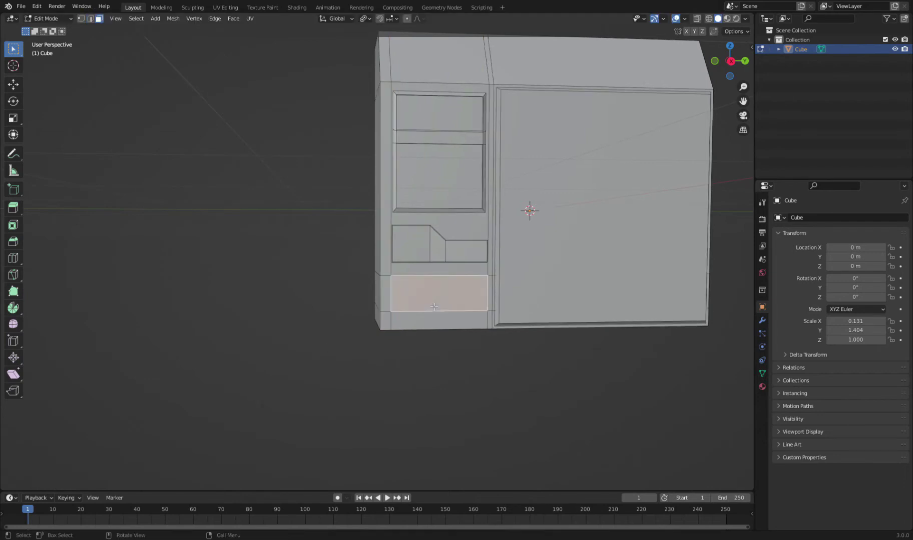
{"action": "middle_click_drag", "start_coordinate": [436, 295], "coordinate": [466, 340]}
{"action": "key", "text": "e"}
{"action": "left_click", "coordinate": [489, 321]}
- Select the long slanted upper front strip face above the door
{"action": "middle_click_drag", "start_coordinate": [458, 271], "coordinate": [448, 282]}
{"action": "scroll", "coordinate": [448, 283], "scroll_direction": "down", "scroll_amount": 2}
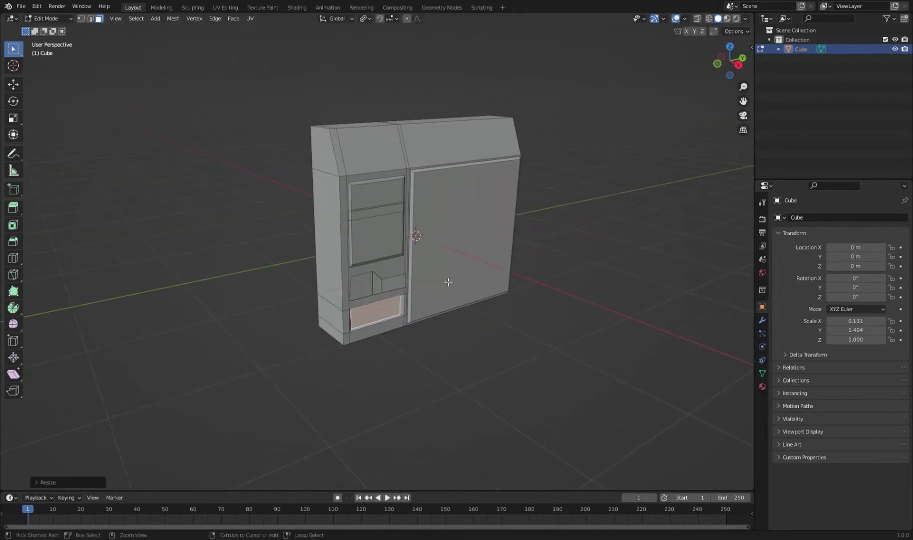
{"action": "middle_click_drag", "start_coordinate": [705, 413], "coordinate": [95, 463]}
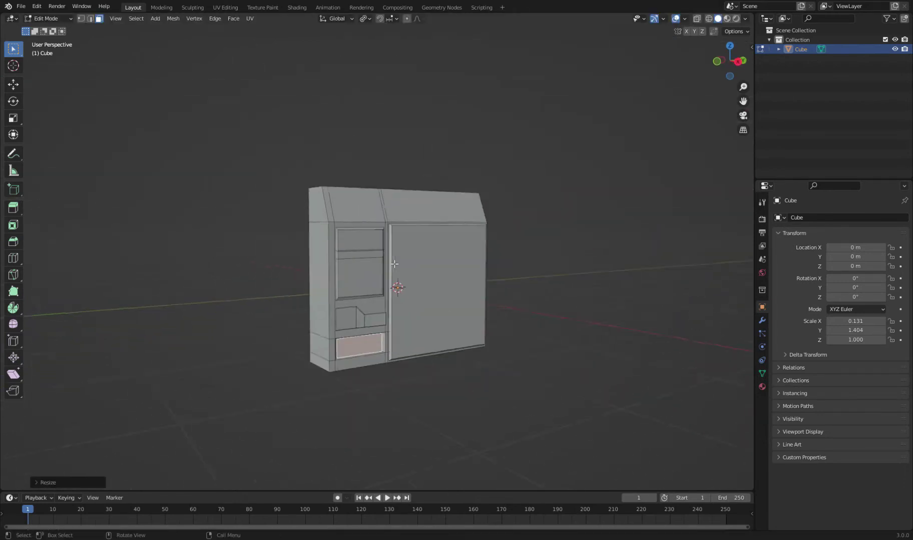
{"action": "scroll", "coordinate": [499, 275], "scroll_direction": "up", "scroll_amount": 2}
{"action": "left_click", "coordinate": [499, 275]}
{"action": "middle_click_drag", "start_coordinate": [513, 271], "coordinate": [519, 295]}
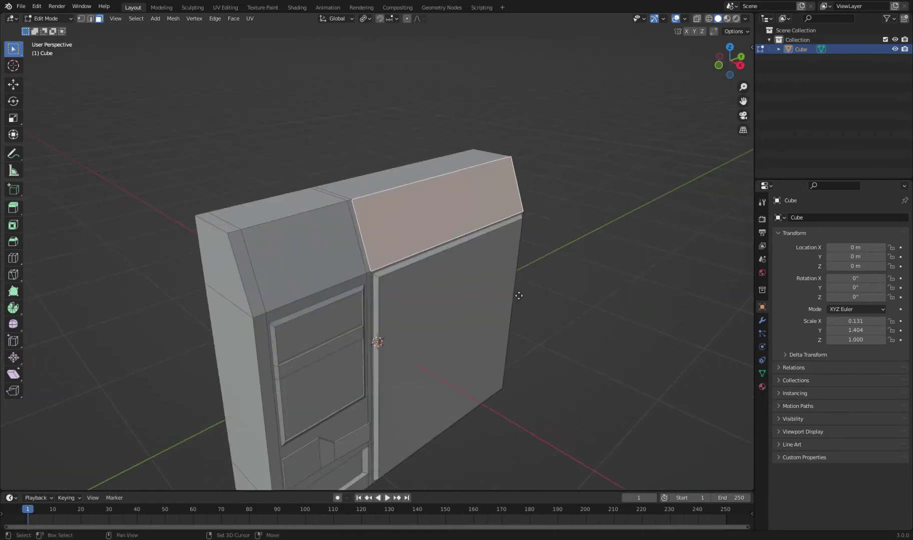
{"action": "left_click", "coordinate": [532, 298]}
{"action": "left_click", "coordinate": [608, 228]}
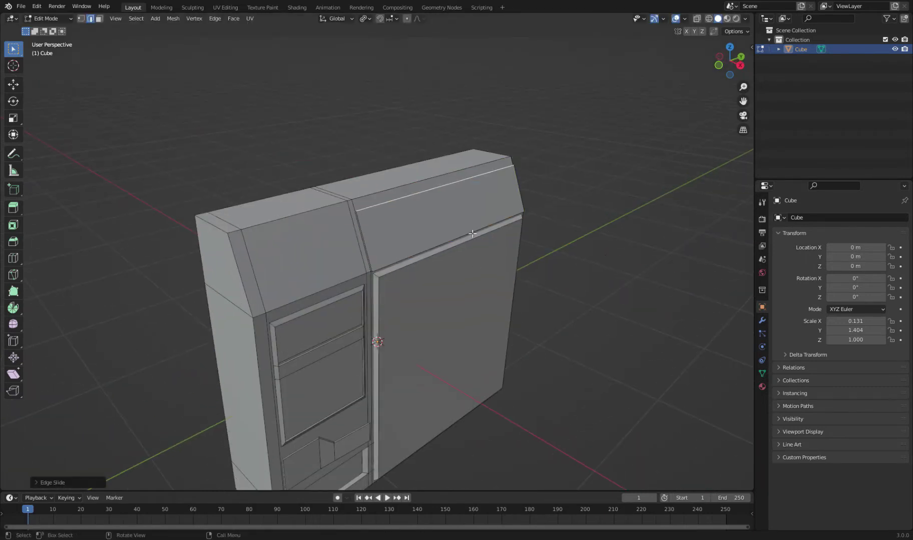
{"action": "key", "text": "3"}
{"action": "left_click", "coordinate": [414, 211]}
{"action": "scroll", "coordinate": [520, 272], "scroll_direction": "up", "scroll_amount": 2}
{"action": "mouse_move", "coordinate": [413, 210]}
{"action": "middle_mouse_down"}
{"action": "mouse_move", "coordinate": [519, 272]}
{"action": "mouse_move", "coordinate": [459, 250]}
{"action": "middle_mouse_up"}
- Extrude the upper strip inward into a recessed panel and check it outside Edit Mode
{"action": "key", "text": "Tab"}
{"action": "scroll", "coordinate": [560, 281], "scroll_direction": "down", "scroll_amount": 3}
{"action": "key", "text": "Tab"}
{"action": "key", "text": "Escape"}
{"action": "key", "text": "e"}
{"action": "left_click", "coordinate": [427, 225]}
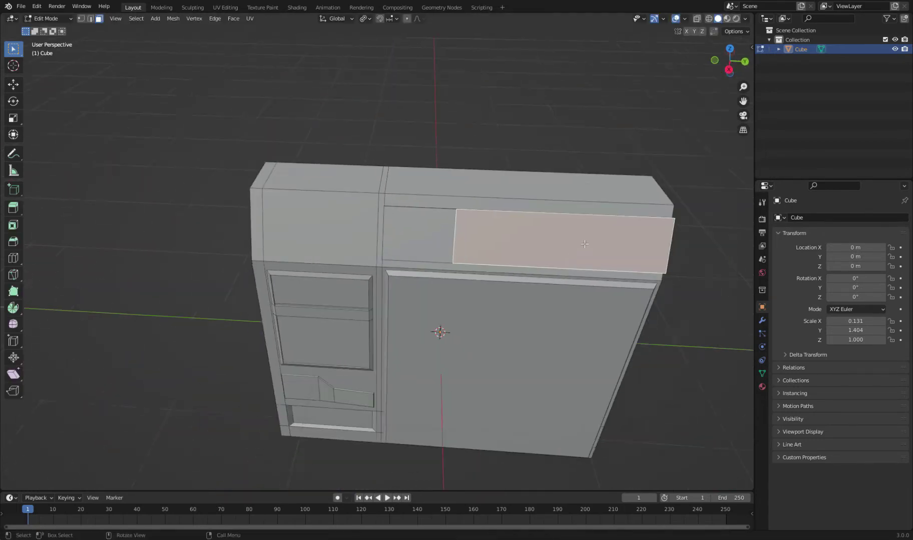
{"action": "scroll", "coordinate": [435, 330], "scroll_direction": "down", "scroll_amount": 3}
{"action": "middle_click_drag", "start_coordinate": [673, 367], "coordinate": [645, 303]}
{"action": "scroll", "coordinate": [645, 303], "scroll_direction": "up", "scroll_amount": 3}
{"action": "key", "text": "e"}
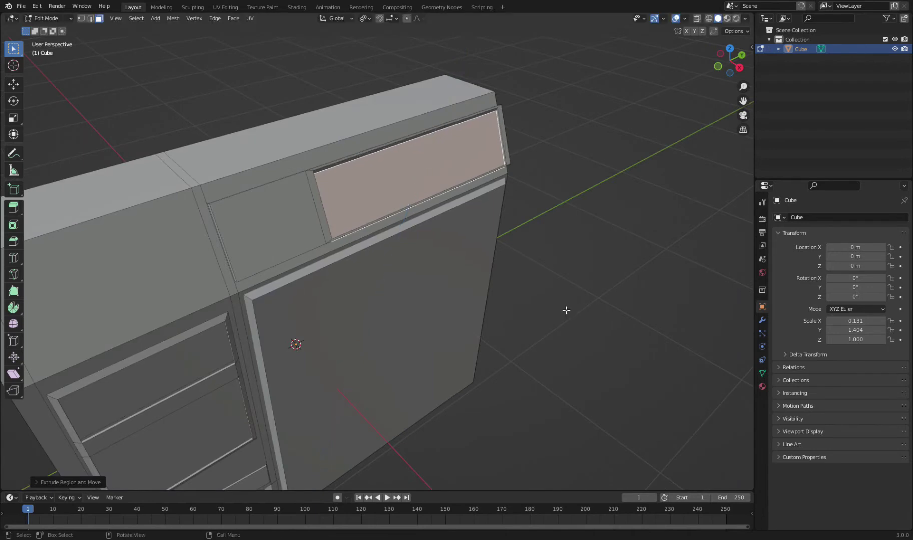
{"action": "key", "text": "e"}
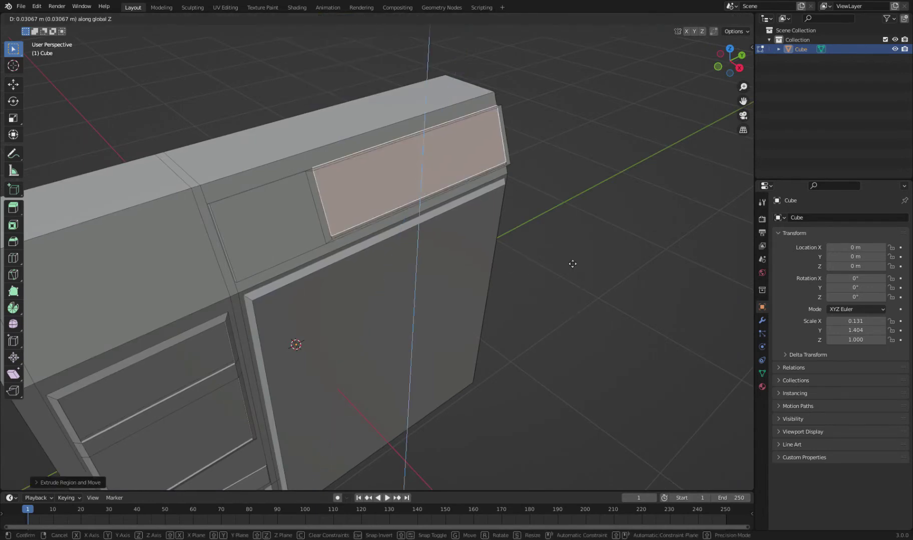
{"action": "left_click", "coordinate": [626, 282]}
{"action": "key", "text": "Tab"}
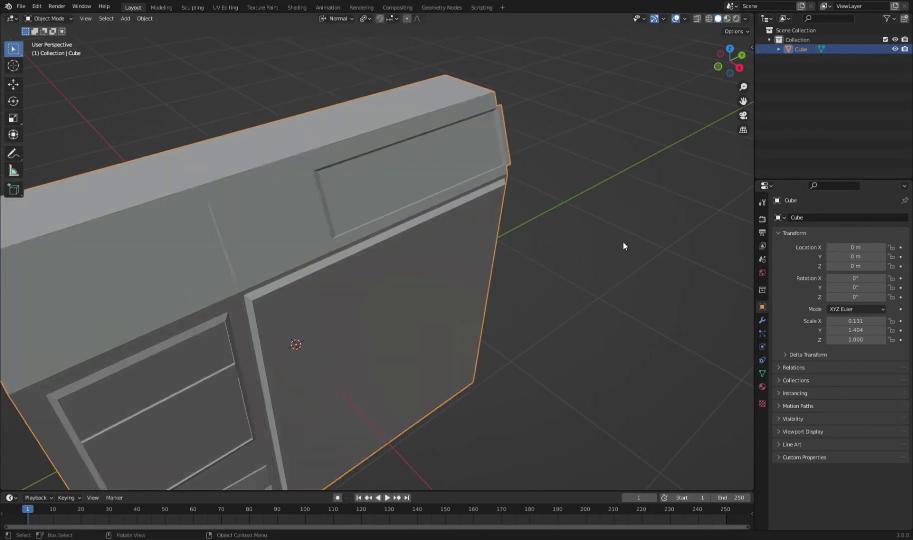
{"action": "middle_click_drag", "start_coordinate": [623, 242], "coordinate": [386, 193]}
{"action": "key", "text": "Tab"}
- Add loop cuts across the left top face and the top panel
{"action": "key", "text": "l"}
{"action": "key", "text": "e"}
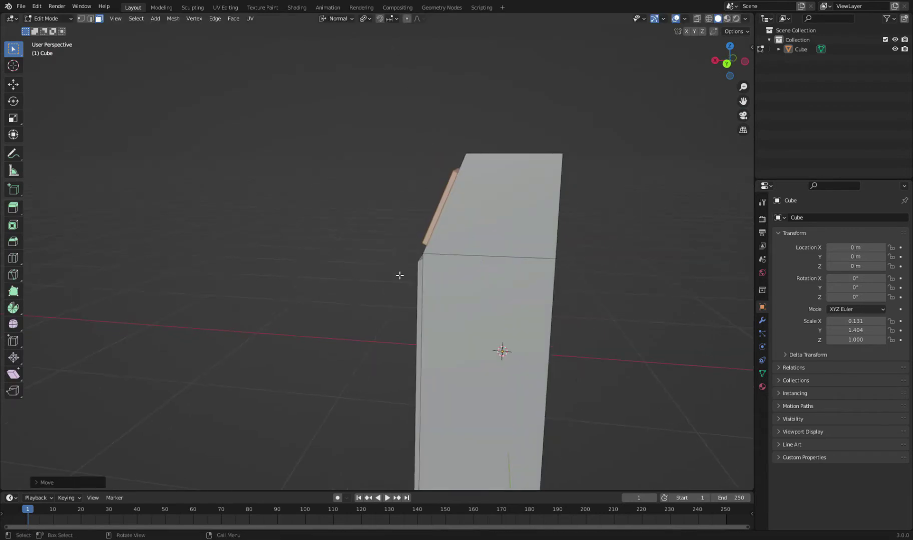
{"action": "mouse_move", "coordinate": [399, 275]}
{"action": "middle_mouse_down"}
{"action": "mouse_move", "coordinate": [437, 225]}
{"action": "mouse_move", "coordinate": [472, 233]}
{"action": "mouse_move", "coordinate": [395, 205]}
{"action": "mouse_move", "coordinate": [343, 207]}
{"action": "middle_mouse_up"}
{"action": "key", "text": "ctrl+r"}
{"action": "left_click", "coordinate": [392, 205]}
{"action": "key", "text": "ctrl+r"}
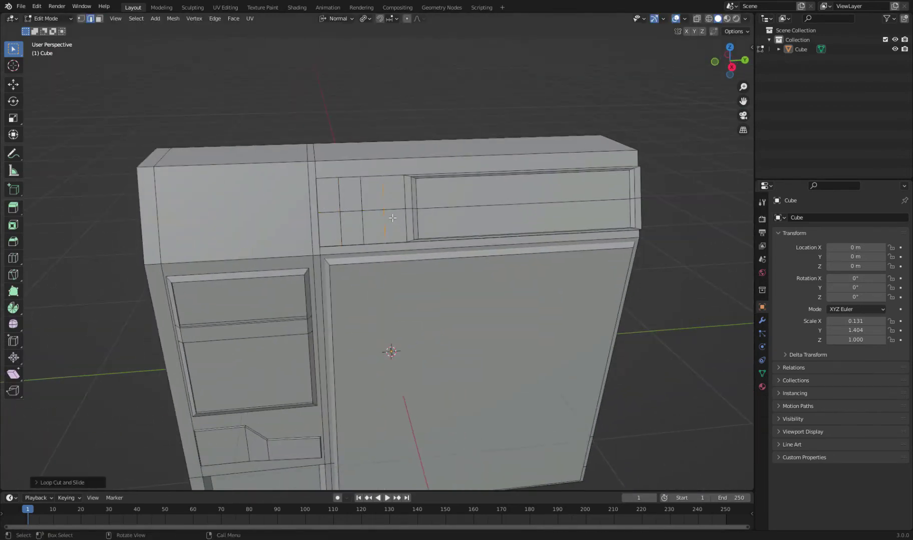
- Round a 2x2 face block on the top panel with LoopTools Circle and resize it
{"action": "left_click", "coordinate": [344, 230]}
{"action": "key", "text": "3"}
{"action": "scroll", "coordinate": [451, 251], "scroll_direction": "up", "scroll_amount": 1}
{"action": "key", "text": "n"}
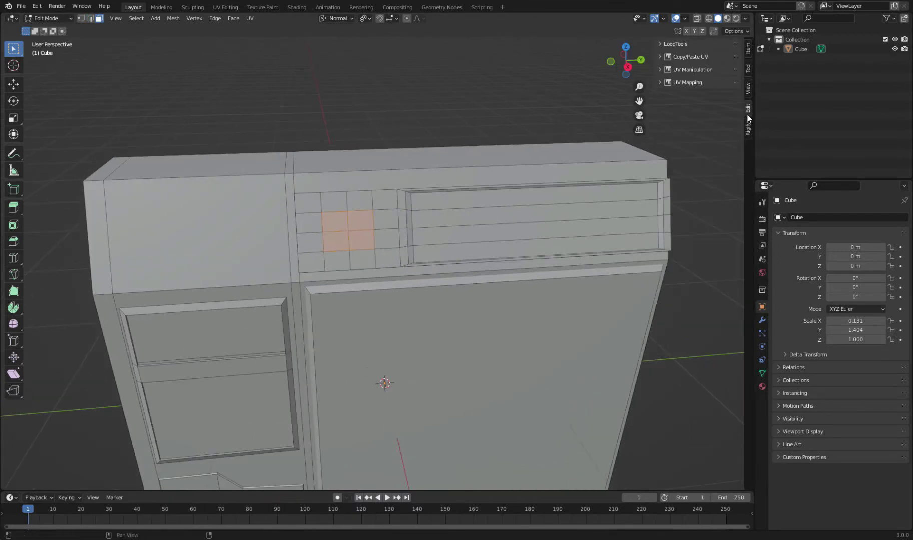
{"action": "left_click", "coordinate": [426, 236]}
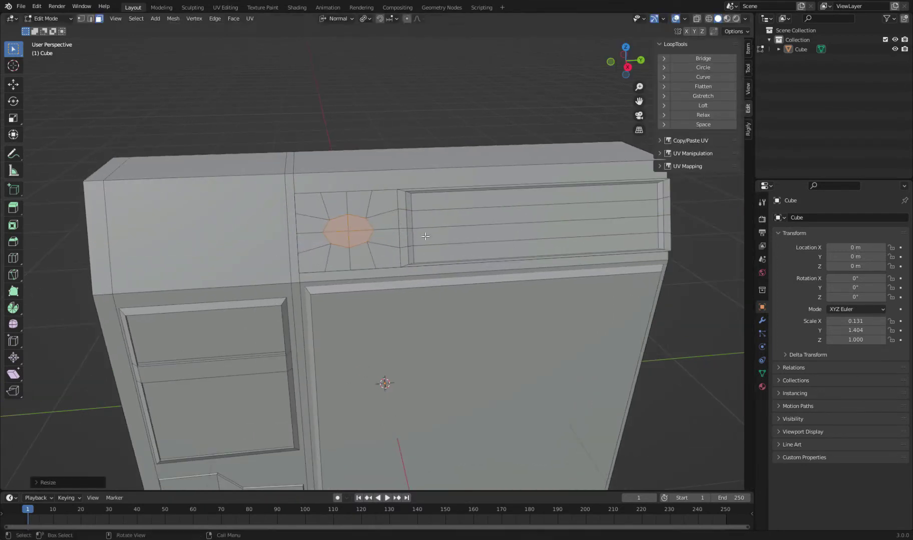
{"action": "scroll", "coordinate": [461, 240], "scroll_direction": "up", "scroll_amount": 1}
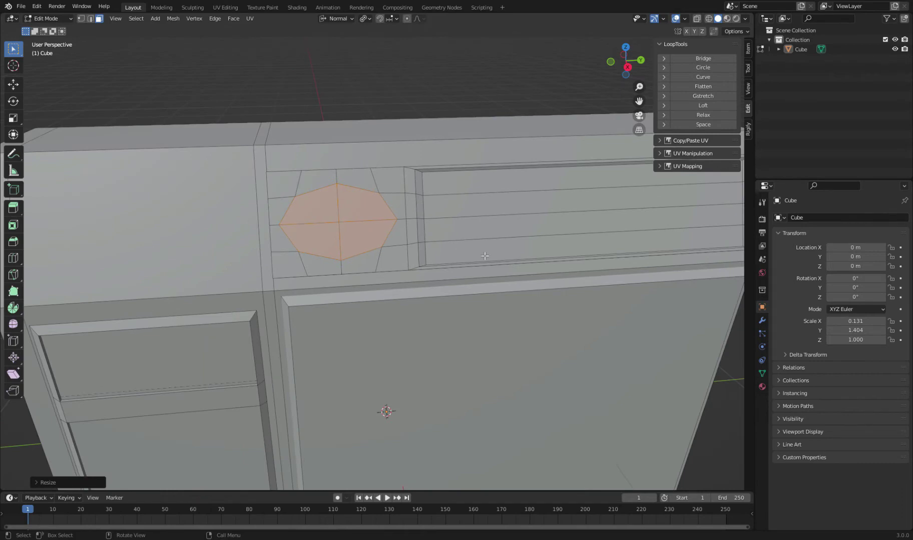
{"action": "scroll", "coordinate": [481, 253], "scroll_direction": "down", "scroll_amount": 5}
{"action": "middle_click_drag", "start_coordinate": [480, 253], "coordinate": [491, 271]}
{"action": "scroll", "coordinate": [340, 236], "scroll_direction": "up", "scroll_amount": 5}
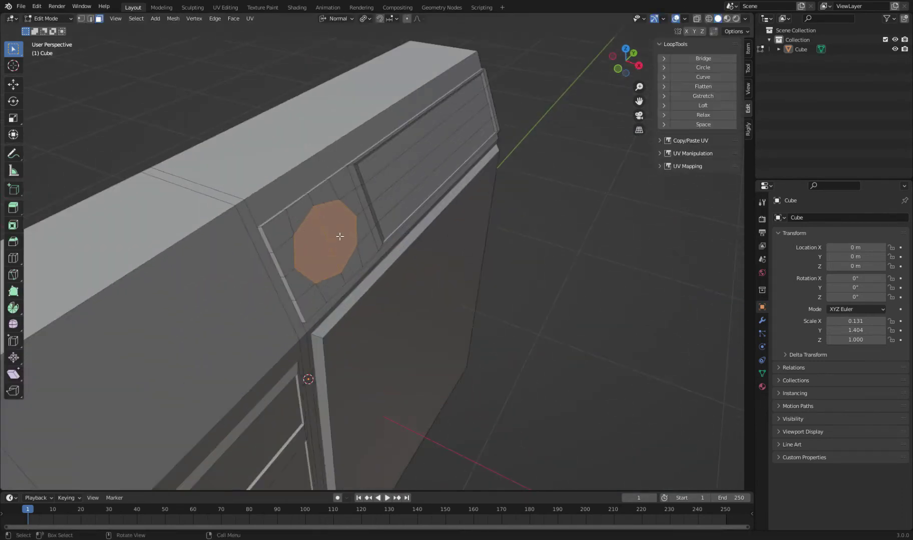
- Add another edge loop across the panel and enlarge the circle faces
{"action": "key", "text": "ctrl+r"}
{"action": "left_click", "coordinate": [328, 219]}
{"action": "right_click", "coordinate": [329, 219]}
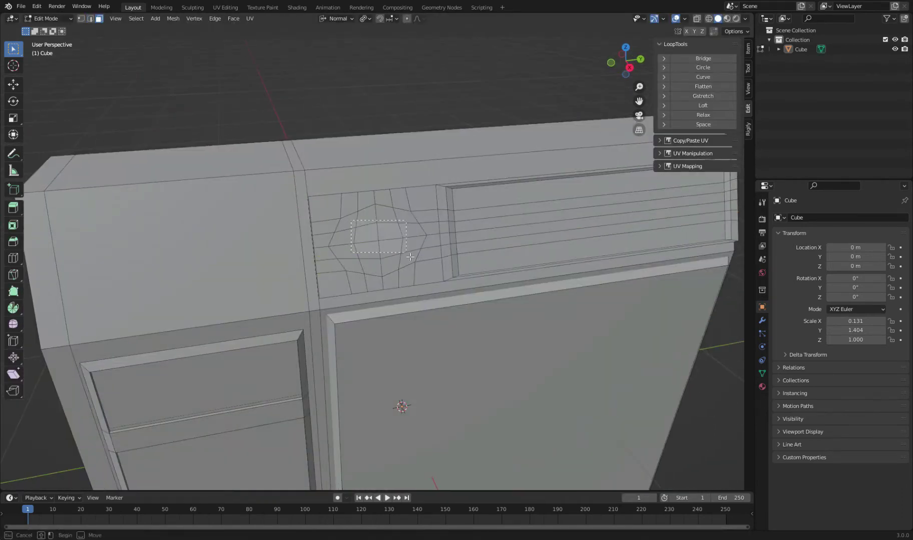
{"action": "left_click", "coordinate": [461, 283]}
{"action": "middle_click_drag", "start_coordinate": [462, 284], "coordinate": [515, 361]}
- Extrude the circle faces inward to form the round recessed hole
{"action": "left_click", "coordinate": [378, 50]}
{"action": "middle_click_drag", "start_coordinate": [450, 225], "coordinate": [484, 290]}
{"action": "key", "text": "e"}
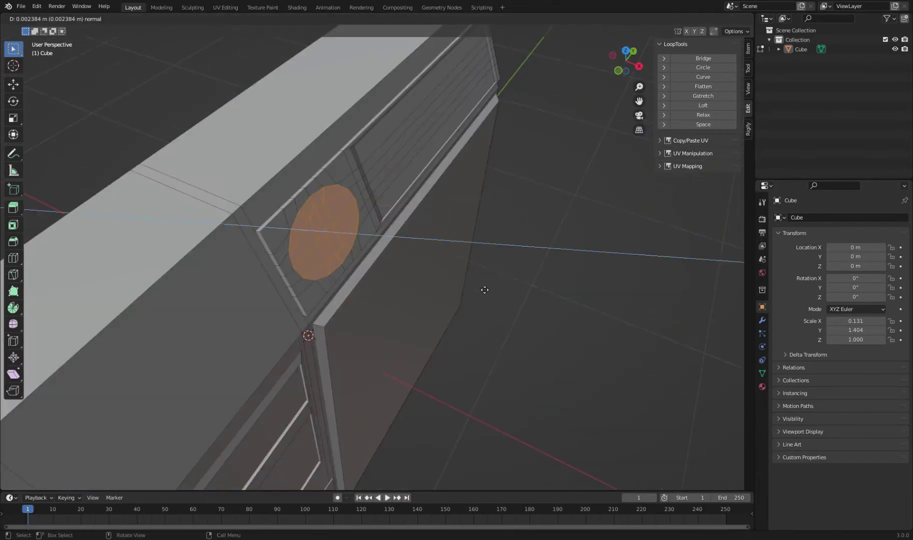
{"action": "scroll", "coordinate": [462, 266], "scroll_direction": "down", "scroll_amount": 10}
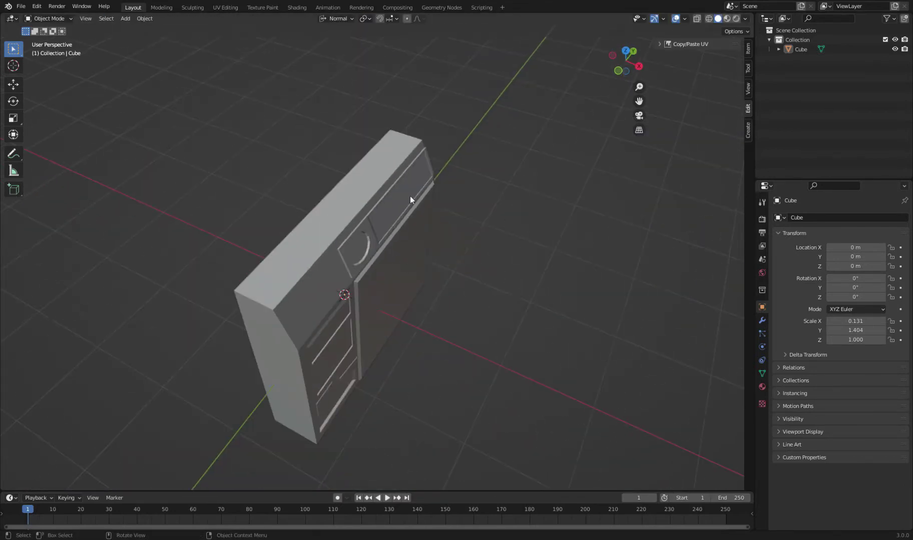
- Enable Auto Smooth on the cabinet mesh and save the file
{"action": "key", "text": "Tab"}
{"action": "middle_click_drag", "start_coordinate": [410, 195], "coordinate": [450, 225]}
{"action": "left_click", "coordinate": [762, 372]}
{"action": "left_click", "coordinate": [829, 416]}
{"action": "key", "text": "ctrl+s"}
{"action": "left_click", "coordinate": [494, 229]}
- Return to Edit Mode, cancel an accidental scale, and view the top-left panel
{"action": "scroll", "coordinate": [481, 273], "scroll_direction": "up", "scroll_amount": 5}
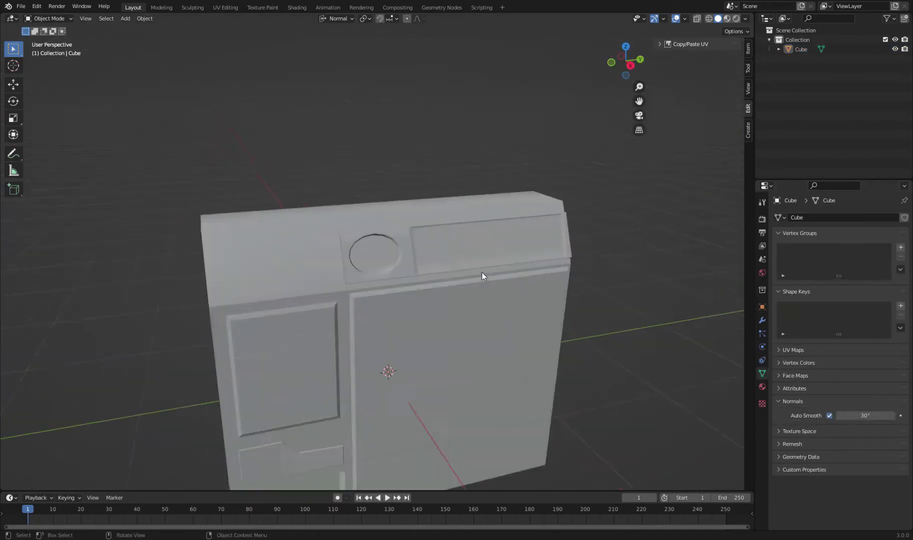
{"action": "key", "text": "Tab"}
{"action": "scroll", "coordinate": [432, 192], "scroll_direction": "up", "scroll_amount": 3}
{"action": "key", "text": "Escape"}
{"action": "scroll", "coordinate": [473, 230], "scroll_direction": "down", "scroll_amount": 5}
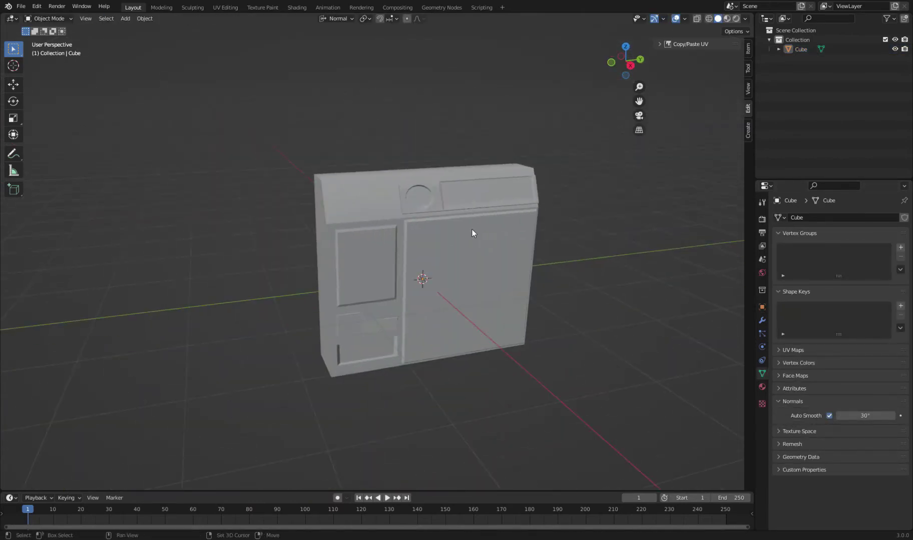
{"action": "middle_click_drag", "start_coordinate": [472, 231], "coordinate": [450, 240]}
{"action": "scroll", "coordinate": [450, 240], "scroll_direction": "up", "scroll_amount": 5}
- Edge-slide the top edge loop and select the top-left panel face
{"action": "left_click", "coordinate": [306, 155], "text": "alt"}
{"action": "key", "text": "g"}
{"action": "key", "text": "g"}
{"action": "left_click", "coordinate": [310, 224]}
{"action": "scroll", "coordinate": [484, 176], "scroll_direction": "up", "scroll_amount": 2}
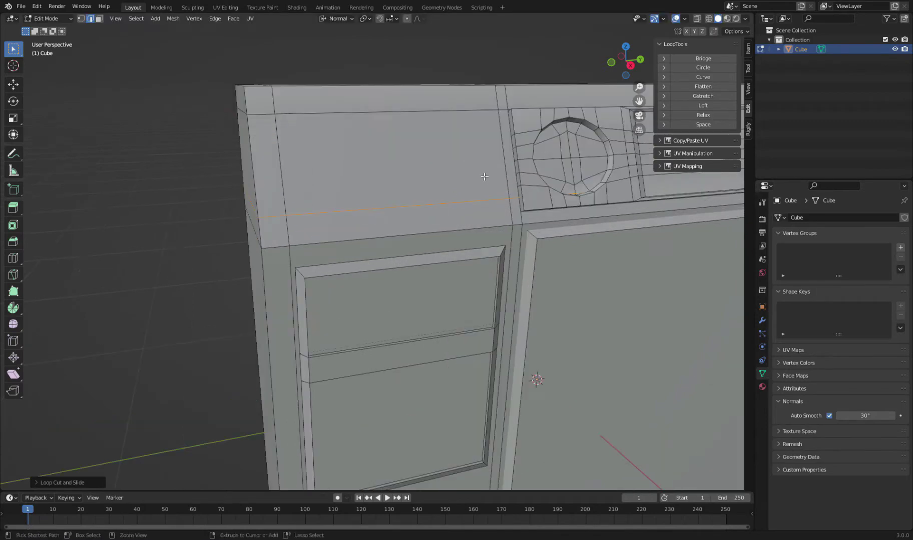
{"action": "left_click", "coordinate": [510, 111]}
{"action": "left_click", "coordinate": [391, 160]}
{"action": "middle_click_drag", "start_coordinate": [391, 160], "coordinate": [500, 226]}
- Extrude the top-left panel face inward and save the file
{"action": "key", "text": "e"}
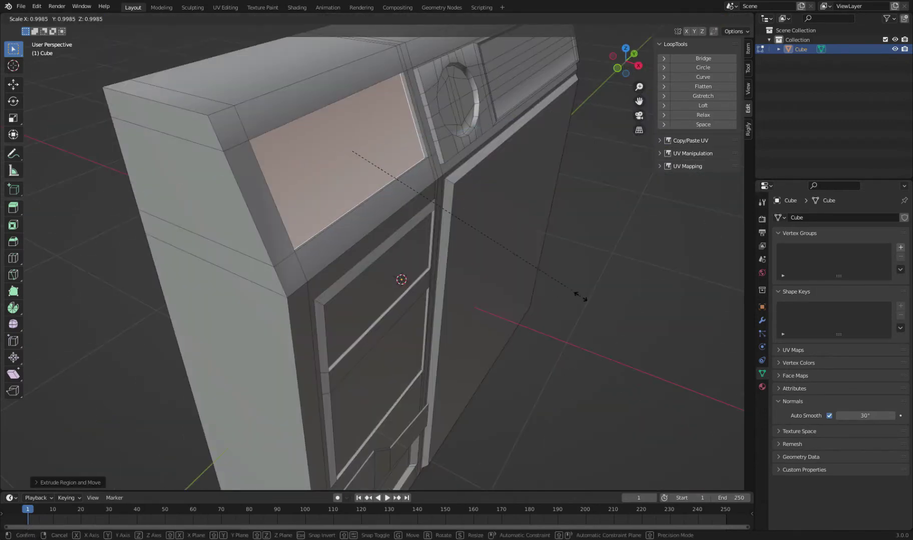
{"action": "scroll", "coordinate": [401, 326], "scroll_direction": "down", "scroll_amount": 6}
{"action": "key", "text": "ctrl+s"}
{"action": "middle_click_drag", "start_coordinate": [524, 296], "coordinate": [438, 292]}
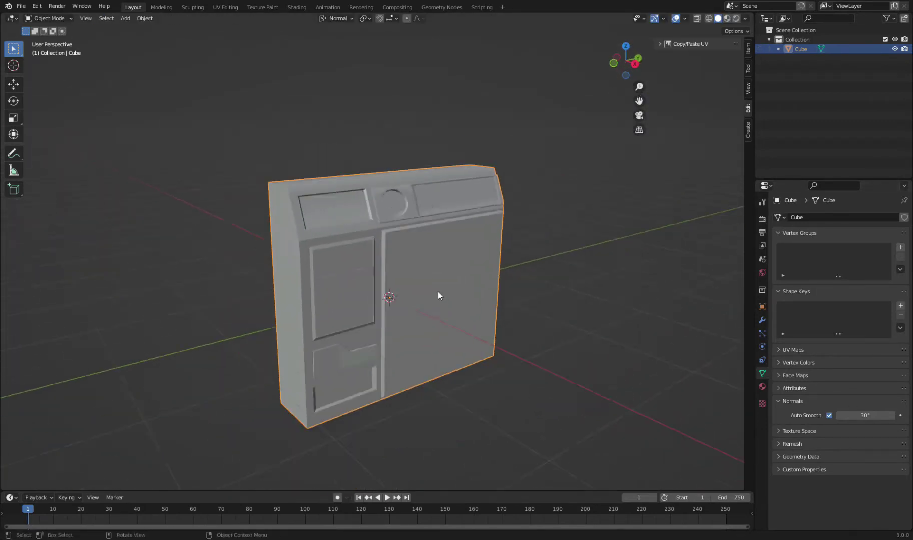
{"action": "scroll", "coordinate": [409, 301], "scroll_direction": "down", "scroll_amount": 2}
{"action": "scroll", "coordinate": [360, 283], "scroll_direction": "up", "scroll_amount": 4}
{"action": "middle_click_drag", "start_coordinate": [360, 284], "coordinate": [403, 261]}
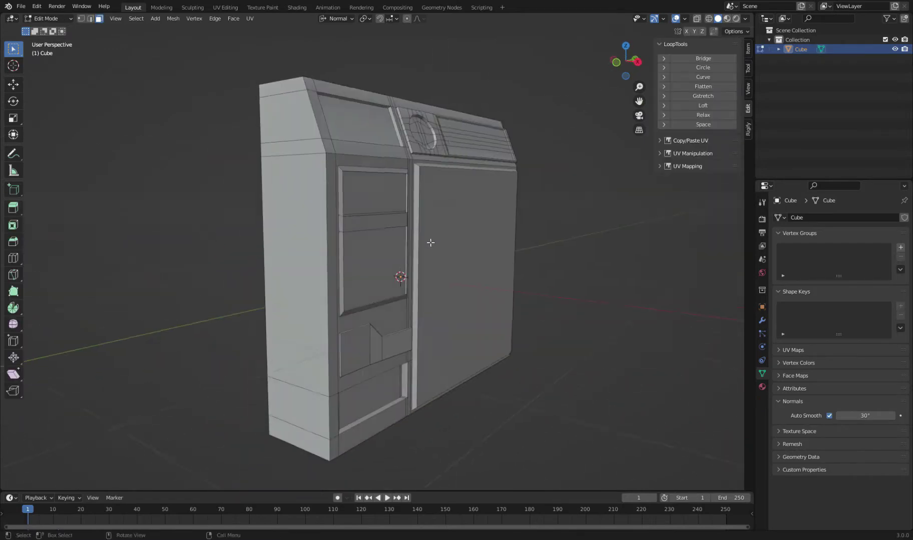
{"action": "scroll", "coordinate": [403, 261], "scroll_direction": "up", "scroll_amount": 3}
- Slightly shrink the upper window face of the left column
{"action": "left_click", "coordinate": [371, 190]}
{"action": "scroll", "coordinate": [370, 189], "scroll_direction": "up", "scroll_amount": 2}
{"action": "left_click", "coordinate": [360, 244]}
{"action": "key", "text": "s"}
{"action": "left_click", "coordinate": [587, 250]}
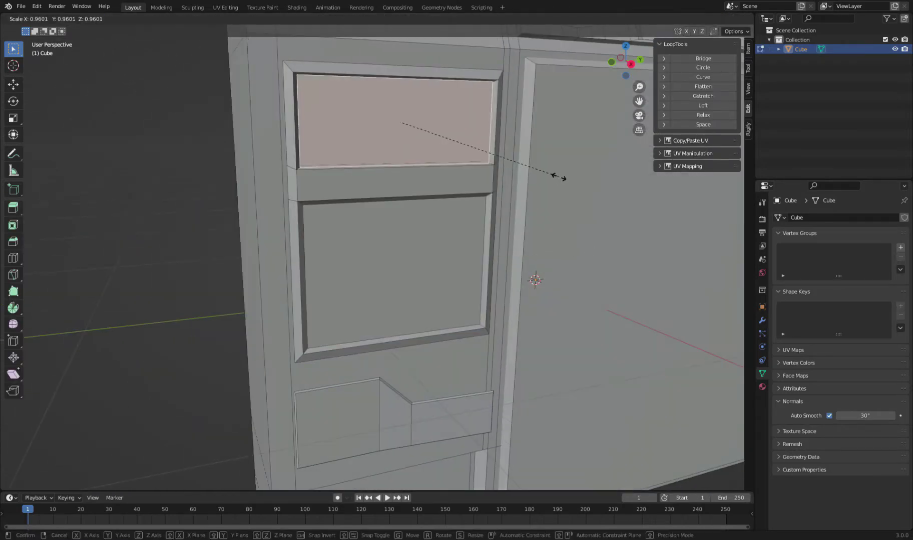
- Inspect the underside of the cabinet, then return to Edit Mode
{"action": "key", "text": "Tab"}
{"action": "scroll", "coordinate": [529, 197], "scroll_direction": "down", "scroll_amount": 3}
{"action": "scroll", "coordinate": [548, 189], "scroll_direction": "up", "scroll_amount": 2}
{"action": "mouse_move", "coordinate": [460, 213]}
{"action": "middle_mouse_down"}
{"action": "mouse_move", "coordinate": [547, 190]}
{"action": "mouse_move", "coordinate": [505, 285]}
{"action": "middle_mouse_up"}
{"action": "key", "text": "Tab"}
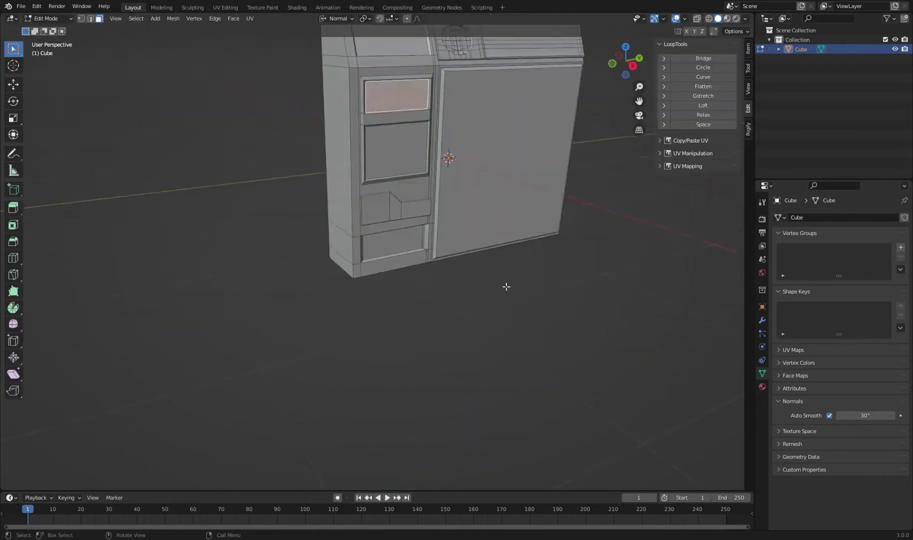
{"action": "scroll", "coordinate": [387, 275], "scroll_direction": "up", "scroll_amount": 4}
{"action": "mouse_move", "coordinate": [386, 276]}
{"action": "middle_mouse_down"}
{"action": "mouse_move", "coordinate": [481, 330]}
{"action": "mouse_move", "coordinate": [419, 280]}
{"action": "mouse_move", "coordinate": [525, 292]}
{"action": "middle_mouse_up"}
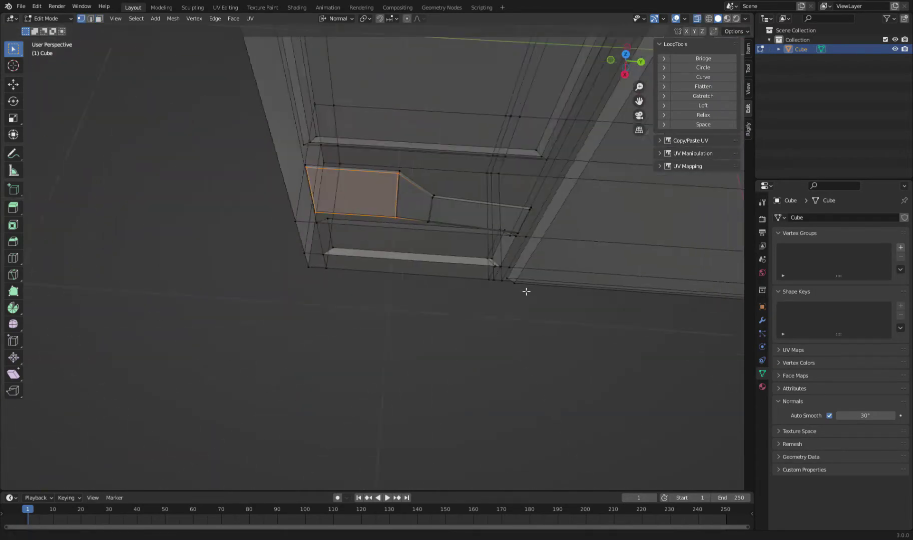
{"action": "scroll", "coordinate": [525, 292], "scroll_direction": "up", "scroll_amount": 2}
- Box-select the lower compartment vertices and move them along X
{"action": "key", "text": "1"}
{"action": "left_click_drag", "start_coordinate": [443, 198], "coordinate": [477, 247]}
{"action": "middle_click_drag", "start_coordinate": [185, 207], "coordinate": [394, 310]}
{"action": "key", "text": "g"}
{"action": "key", "text": "x"}
{"action": "left_click", "coordinate": [404, 355]}
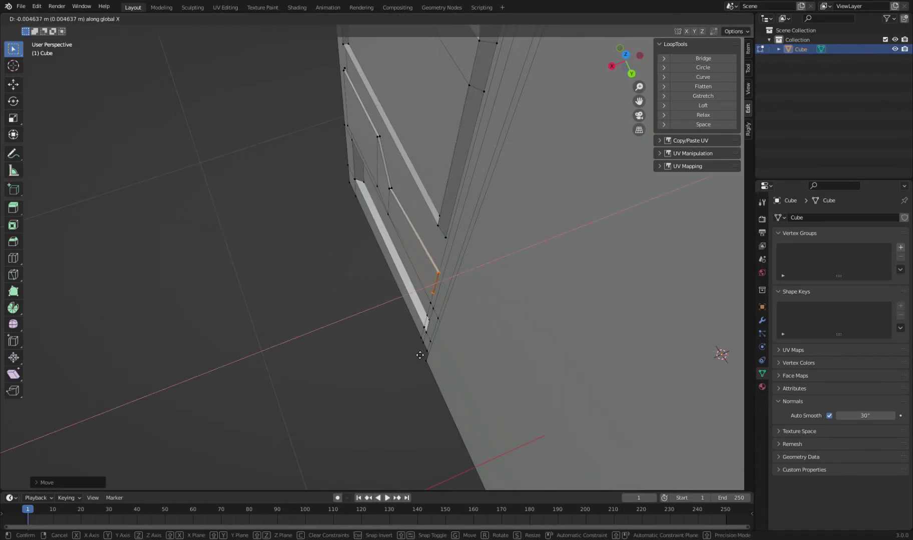
- Scale the two lower compartment faces together
{"action": "left_click", "coordinate": [420, 355]}
{"action": "mouse_move", "coordinate": [420, 355]}
{"action": "middle_mouse_down"}
{"action": "mouse_move", "coordinate": [304, 281]}
{"action": "mouse_move", "coordinate": [320, 285]}
{"action": "middle_mouse_up"}
{"action": "left_click", "coordinate": [321, 285]}
{"action": "left_click", "coordinate": [388, 220], "text": "shift"}
{"action": "key", "text": "s"}
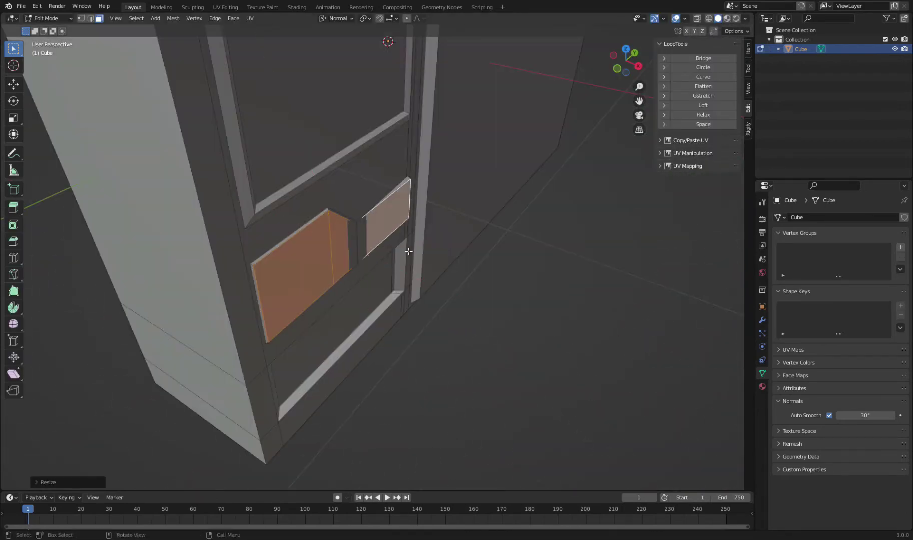
{"action": "middle_click_drag", "start_coordinate": [409, 252], "coordinate": [536, 163]}
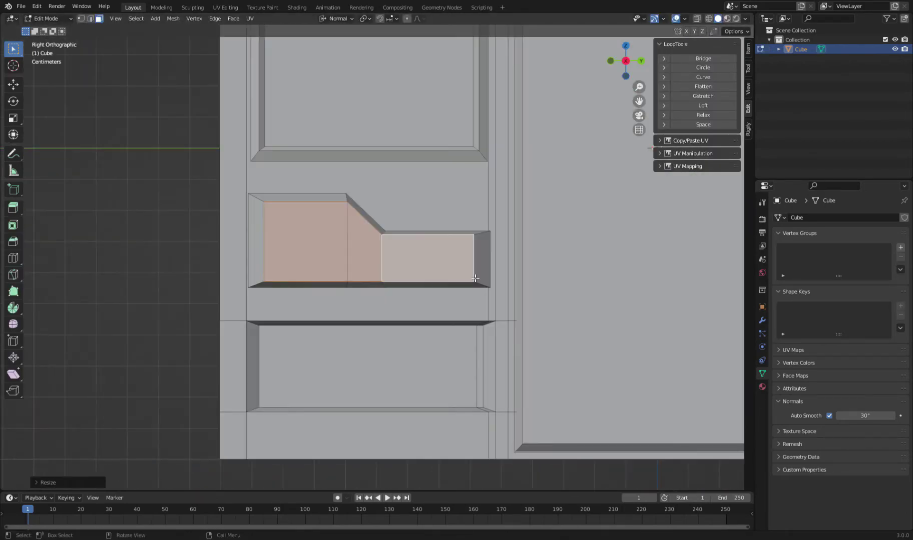
- Switch to edge select, turn off X-ray, and return to Object Mode
{"action": "key", "text": "2"}
{"action": "scroll", "coordinate": [474, 278], "scroll_direction": "down", "scroll_amount": 5}
{"action": "mouse_move", "coordinate": [474, 279]}
{"action": "middle_mouse_down"}
{"action": "mouse_move", "coordinate": [409, 326]}
{"action": "mouse_move", "coordinate": [448, 323]}
{"action": "middle_mouse_up"}
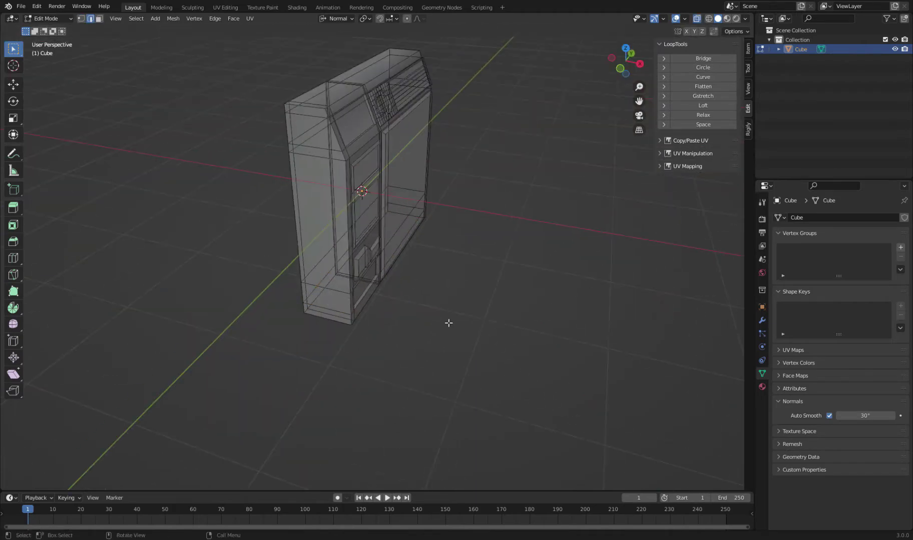
{"action": "scroll", "coordinate": [449, 323], "scroll_direction": "down", "scroll_amount": 4}
{"action": "key", "text": "z"}
{"action": "left_click", "coordinate": [345, 308]}
{"action": "middle_click_drag", "start_coordinate": [407, 265], "coordinate": [460, 321]}
{"action": "scroll", "coordinate": [460, 322], "scroll_direction": "up", "scroll_amount": 4}
{"action": "key", "text": "shift+a"}
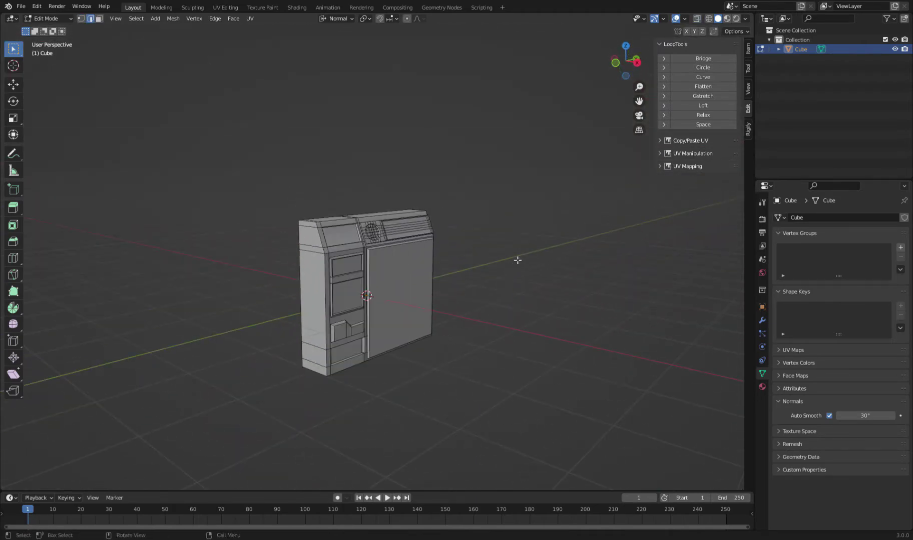
{"action": "middle_click_drag", "start_coordinate": [518, 261], "coordinate": [225, 104]}
{"action": "key", "text": "Tab"}
- Hide the cabinet, save, and add a new cylinder
{"action": "key", "text": "h"}
{"action": "key", "text": "ctrl+s"}
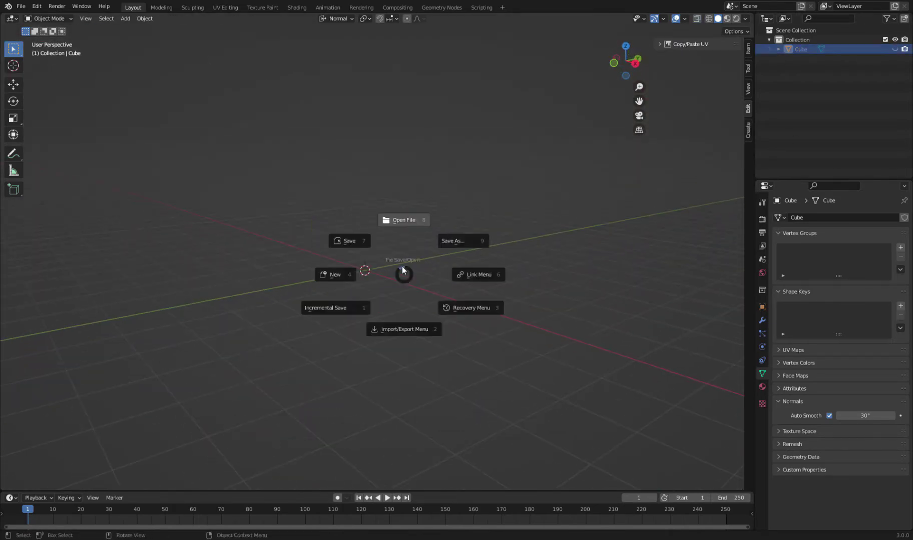
{"action": "key", "text": "shift+a"}
{"action": "left_click", "coordinate": [433, 327]}
- Delete the cylinder's end face from the top view
{"action": "key", "text": "Tab"}
{"action": "key", "text": "KP_7"}
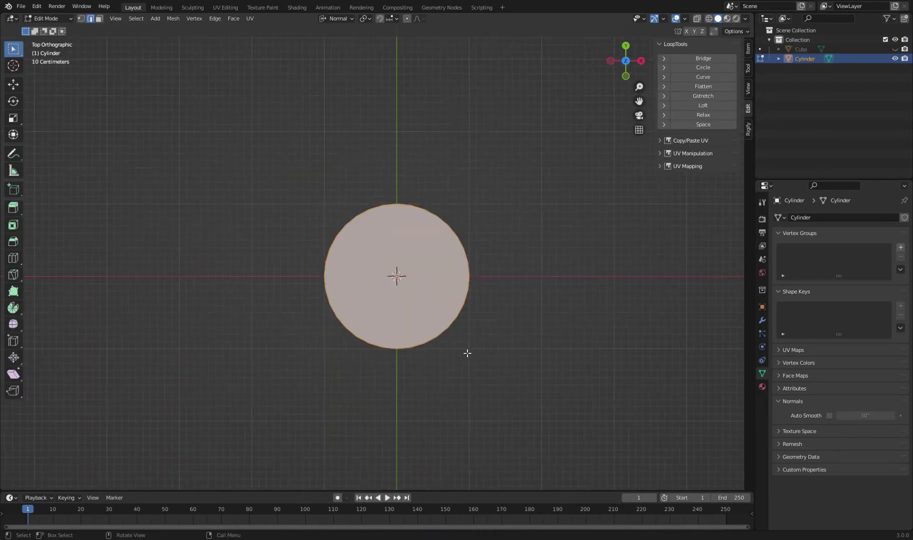
{"action": "key", "text": "3"}
{"action": "left_click", "coordinate": [316, 285]}
{"action": "key", "text": "x"}
{"action": "left_click", "coordinate": [578, 277]}
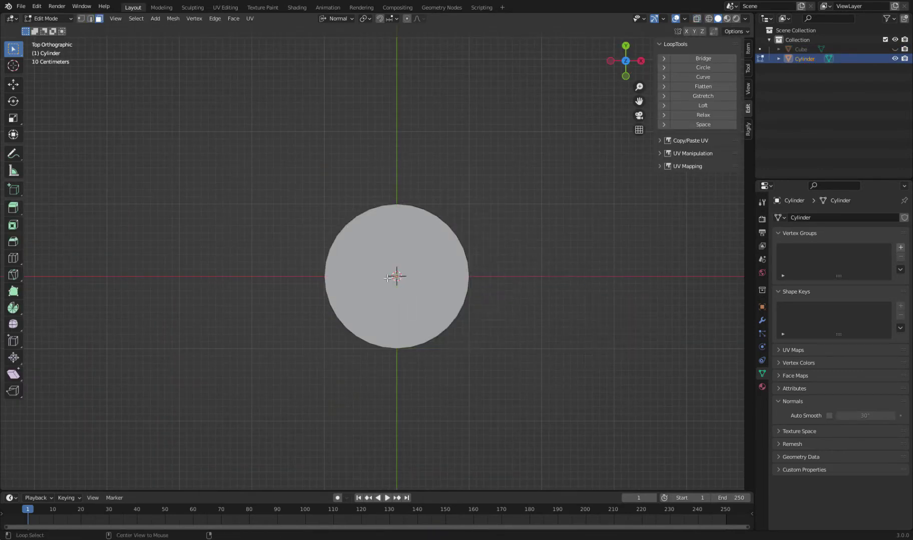
{"action": "key", "text": "Tab"}
{"action": "mouse_move", "coordinate": [550, 326]}
{"action": "middle_mouse_down"}
{"action": "mouse_move", "coordinate": [443, 344]}
{"action": "mouse_move", "coordinate": [501, 300]}
{"action": "middle_mouse_up"}
- Add a Mirror modifier to the cylinder with the Y axis and clipping enabled
{"action": "left_click", "coordinate": [762, 321]}
{"action": "left_click", "coordinate": [840, 217]}
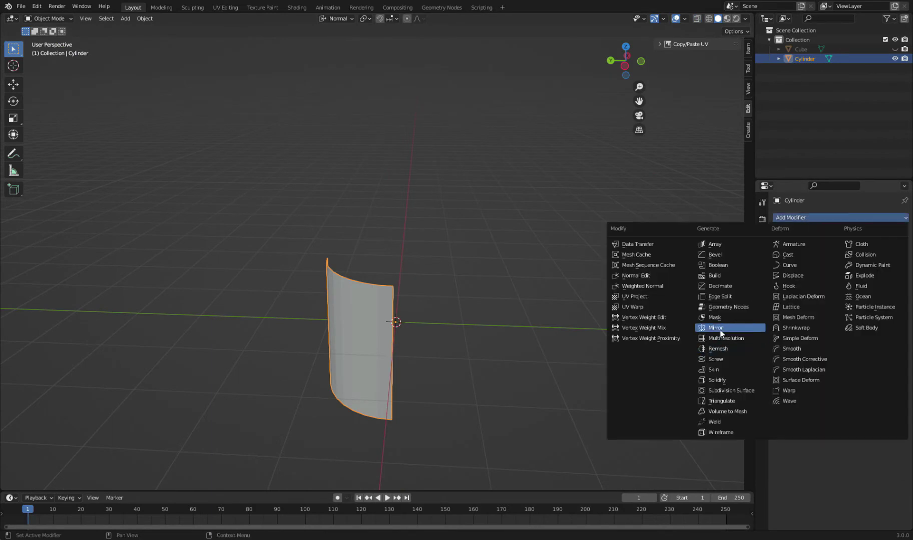
{"action": "left_click", "coordinate": [720, 329]}
{"action": "middle_click_drag", "start_coordinate": [626, 330], "coordinate": [575, 320]}
{"action": "left_click", "coordinate": [860, 248]}
{"action": "left_click", "coordinate": [829, 293]}
- In Edit Mode, set the transform orientation to Global
{"action": "key", "text": "Tab"}
{"action": "key", "text": "Tab"}
{"action": "key", "text": "Tab"}
{"action": "key", "text": "s"}
{"action": "key", "text": "z"}
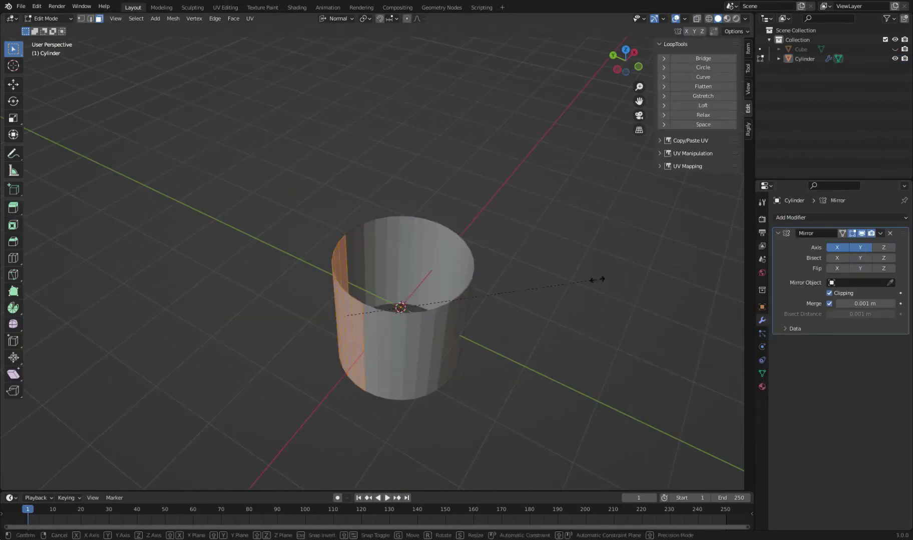
{"action": "left_click", "coordinate": [525, 240]}
{"action": "left_click", "coordinate": [336, 18]}
{"action": "left_click", "coordinate": [310, 48]}
- Scale the cylinder along Z into a flat, short ring
{"action": "middle_click_drag", "start_coordinate": [441, 280], "coordinate": [488, 320]}
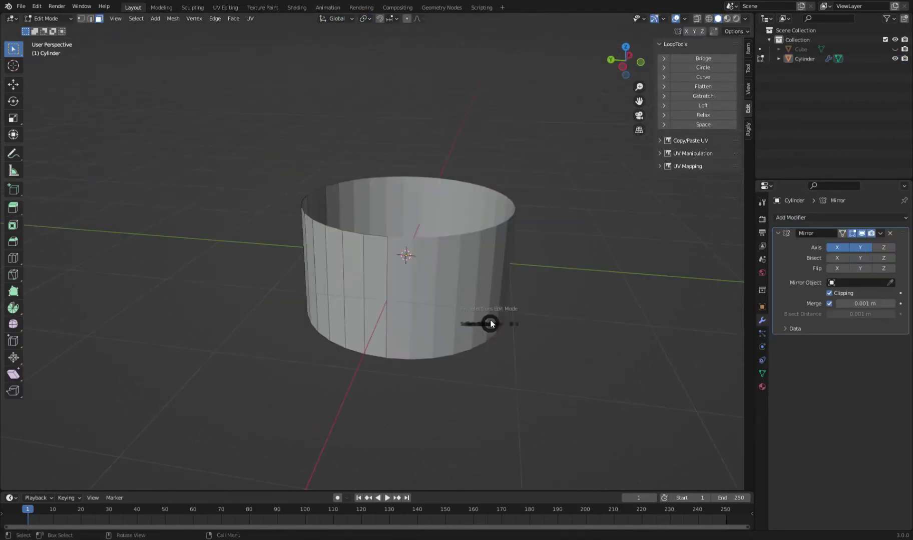
{"action": "key", "text": "s"}
{"action": "key", "text": "z"}
{"action": "left_click", "coordinate": [408, 293]}
{"action": "key", "text": "KP_7"}
{"action": "middle_click_drag", "start_coordinate": [415, 297], "coordinate": [430, 298]}
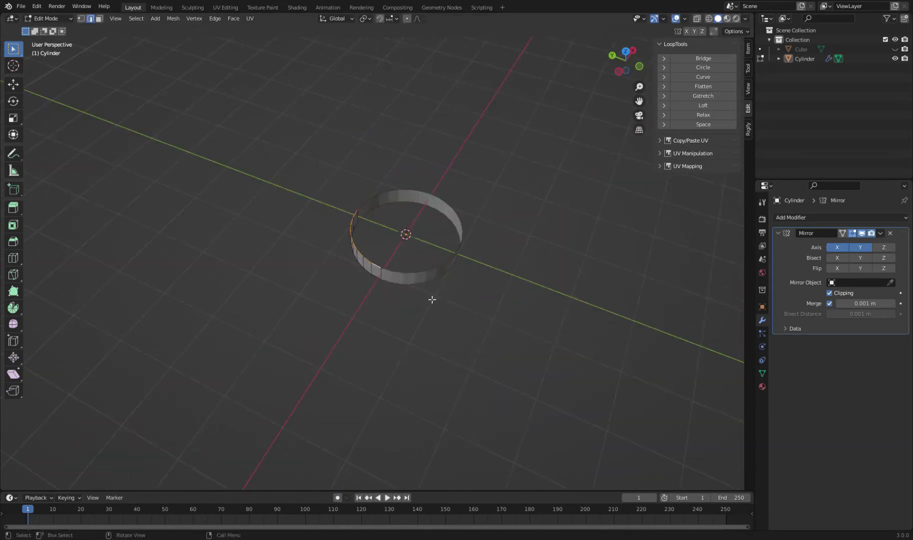
{"action": "key", "text": "KP_7"}
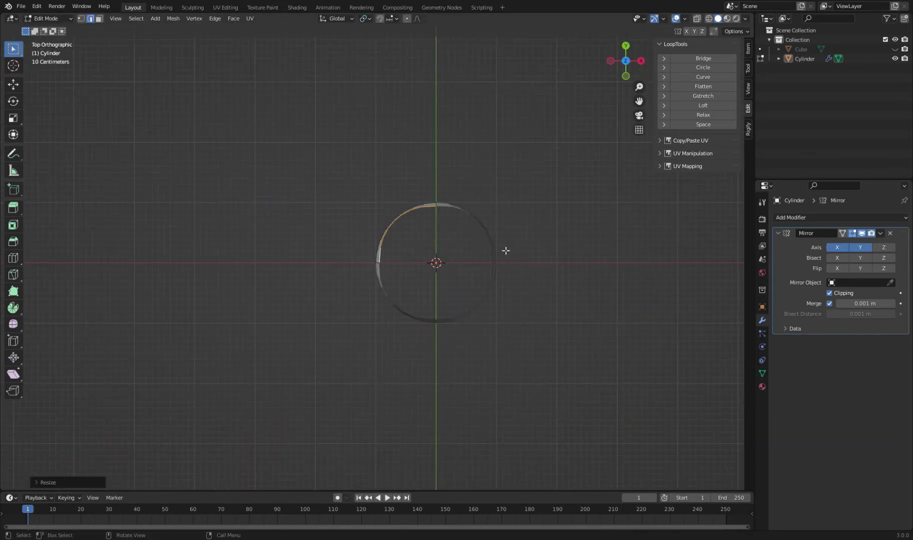
{"action": "scroll", "coordinate": [475, 221], "scroll_direction": "up", "scroll_amount": 2}
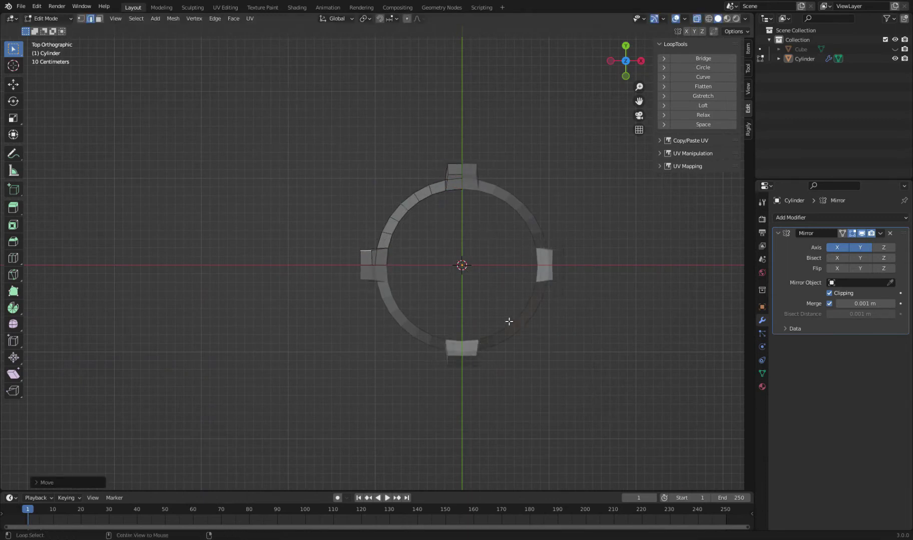
{"action": "middle_click_drag", "start_coordinate": [509, 321], "coordinate": [434, 257]}
- Move the tab faces vertically in front view, then return to Object Mode
{"action": "key", "text": "3"}
{"action": "scroll", "coordinate": [243, 273], "scroll_direction": "up", "scroll_amount": 3}
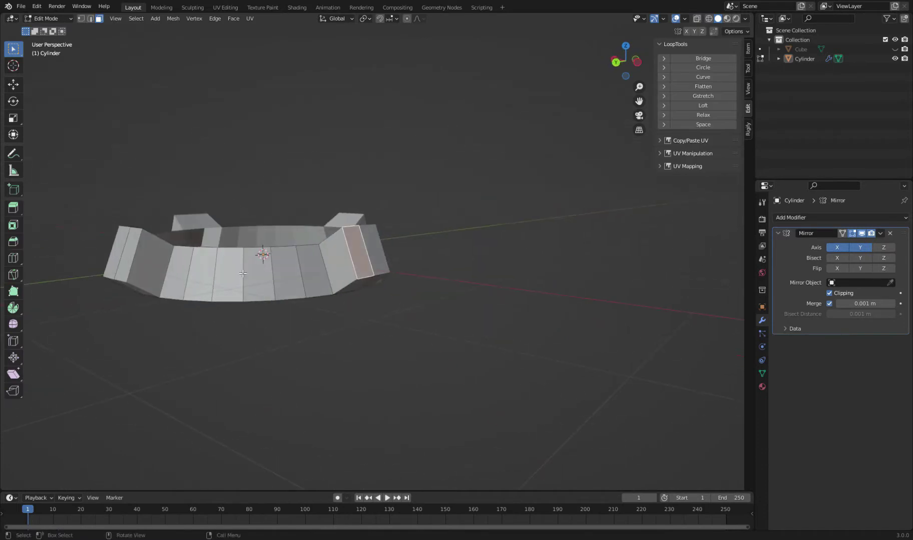
{"action": "key", "text": "KP_1"}
{"action": "key", "text": "g"}
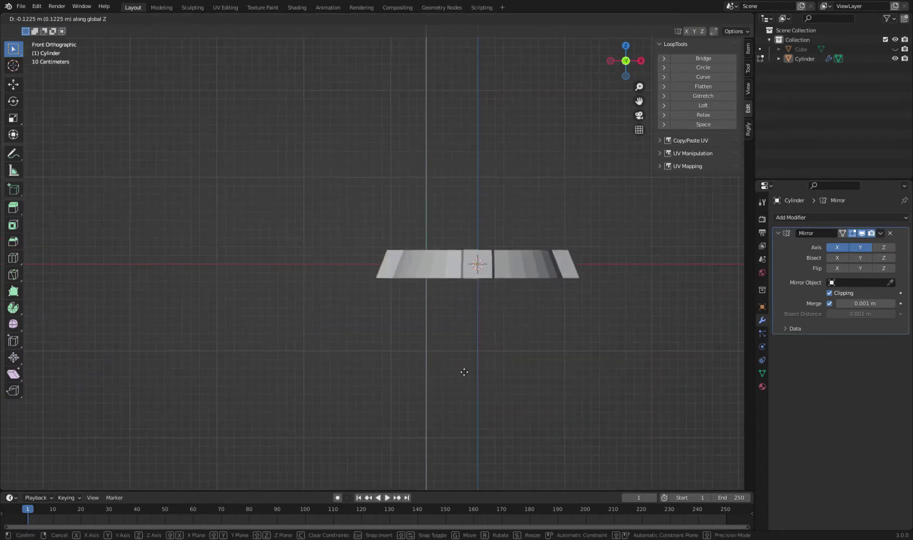
{"action": "scroll", "coordinate": [470, 370], "scroll_direction": "up", "scroll_amount": 3}
{"action": "left_click", "coordinate": [475, 367]}
{"action": "scroll", "coordinate": [435, 300], "scroll_direction": "down", "scroll_amount": 3}
{"action": "mouse_move", "coordinate": [426, 285]}
{"action": "middle_mouse_down"}
{"action": "mouse_move", "coordinate": [363, 315]}
{"action": "mouse_move", "coordinate": [414, 257]}
{"action": "mouse_move", "coordinate": [450, 280]}
{"action": "middle_mouse_up"}
{"action": "scroll", "coordinate": [414, 258], "scroll_direction": "down", "scroll_amount": 2}
{"action": "key", "text": "Tab"}
{"action": "left_click", "coordinate": [762, 374]}
- Re-enter Edit Mode on the ring and move its selection along Z from the front view
{"action": "left_click", "coordinate": [478, 294]}
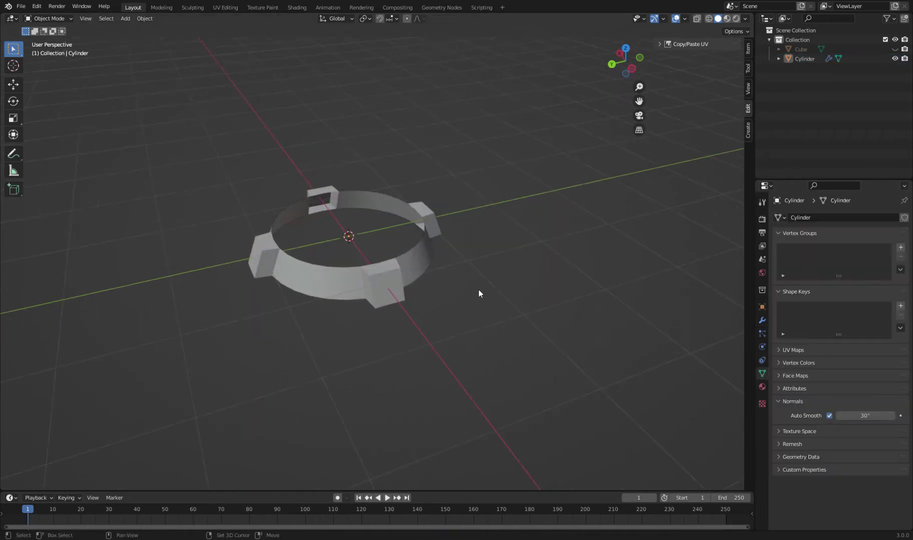
{"action": "key", "text": "Tab"}
{"action": "middle_click_drag", "start_coordinate": [438, 351], "coordinate": [513, 381]}
{"action": "scroll", "coordinate": [472, 372], "scroll_direction": "down", "scroll_amount": 3}
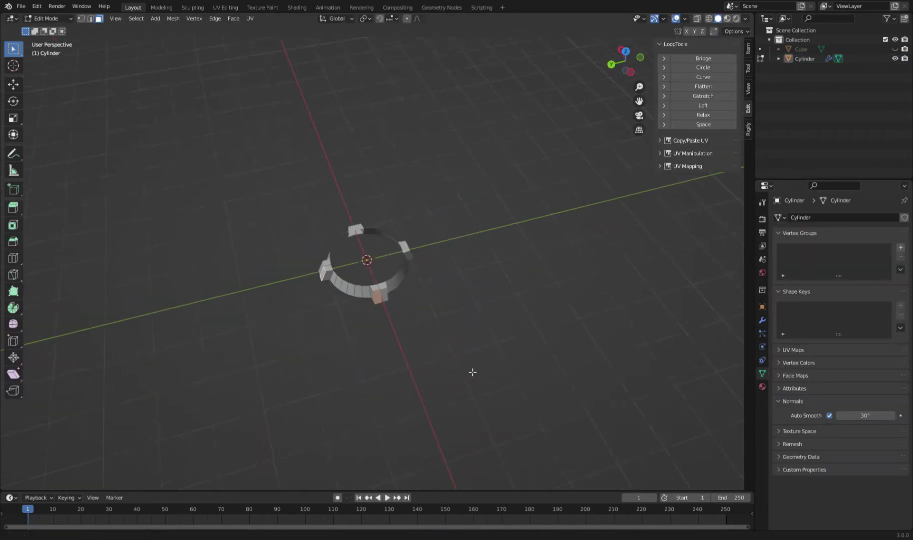
{"action": "key", "text": "KP_1"}
{"action": "key", "text": "g"}
{"action": "key", "text": "z"}
{"action": "left_click", "coordinate": [455, 265]}
{"action": "middle_click_drag", "start_coordinate": [455, 265], "coordinate": [440, 363]}
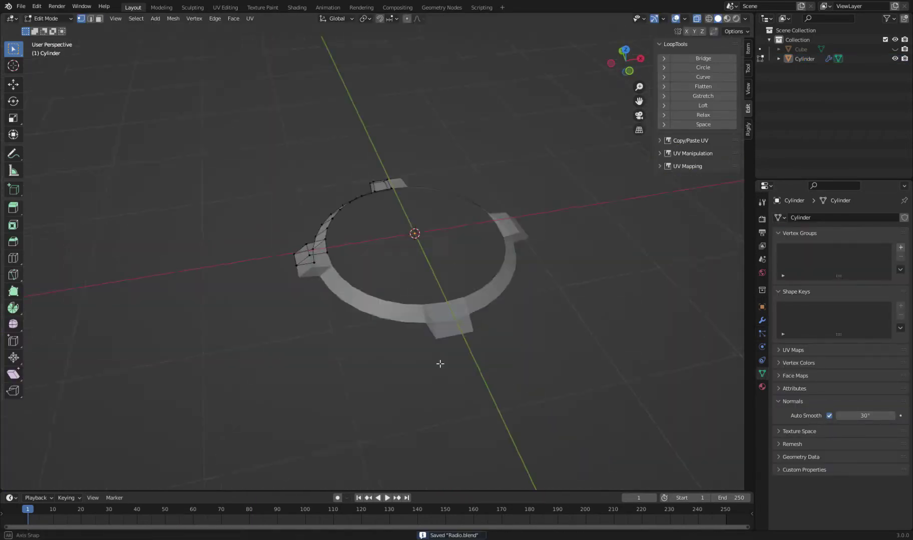
{"action": "scroll", "coordinate": [418, 330], "scroll_direction": "down", "scroll_amount": 2}
{"action": "middle_click_drag", "start_coordinate": [417, 330], "coordinate": [413, 265]}
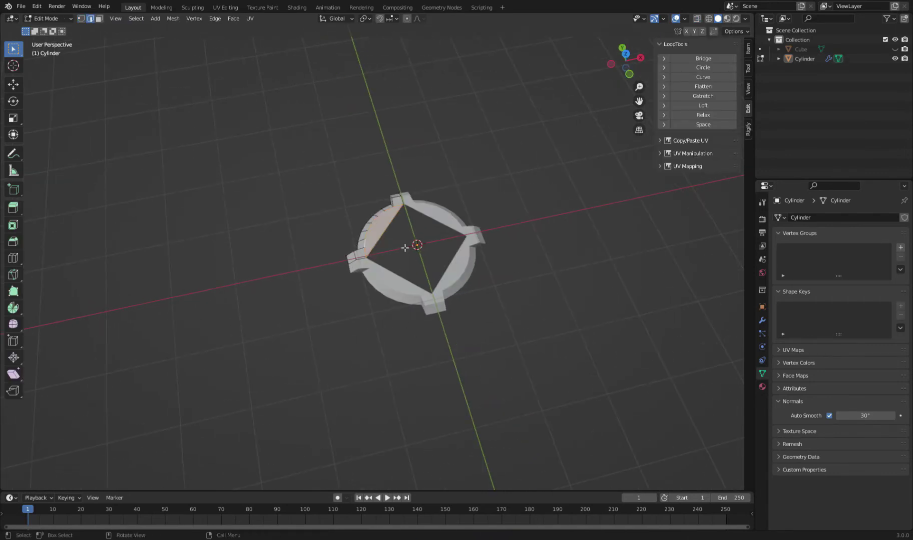
- Fill the ring's inner loop with a face, shrink it and sink it into a shallow recess
{"action": "key", "text": "3"}
{"action": "key", "text": "KP_7"}
{"action": "key", "text": "f"}
{"action": "scroll", "coordinate": [434, 255], "scroll_direction": "up", "scroll_amount": 2}
{"action": "middle_click_drag", "start_coordinate": [434, 255], "coordinate": [498, 244]}
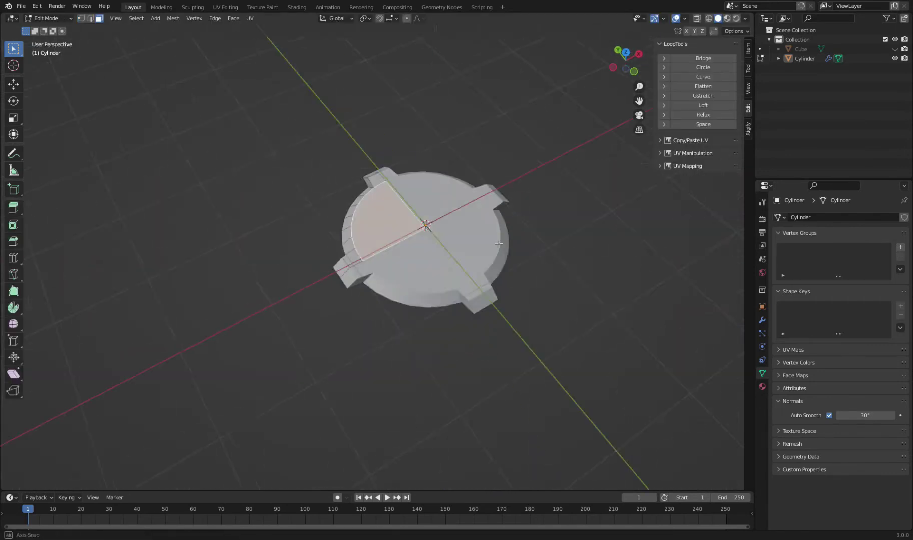
{"action": "key", "text": "s"}
{"action": "key", "text": "z"}
{"action": "key", "text": "0"}
{"action": "key", "text": "Return"}
{"action": "middle_click_drag", "start_coordinate": [609, 259], "coordinate": [542, 292]}
{"action": "scroll", "coordinate": [542, 291], "scroll_direction": "up", "scroll_amount": 2}
{"action": "key", "text": "g"}
{"action": "key", "text": "z"}
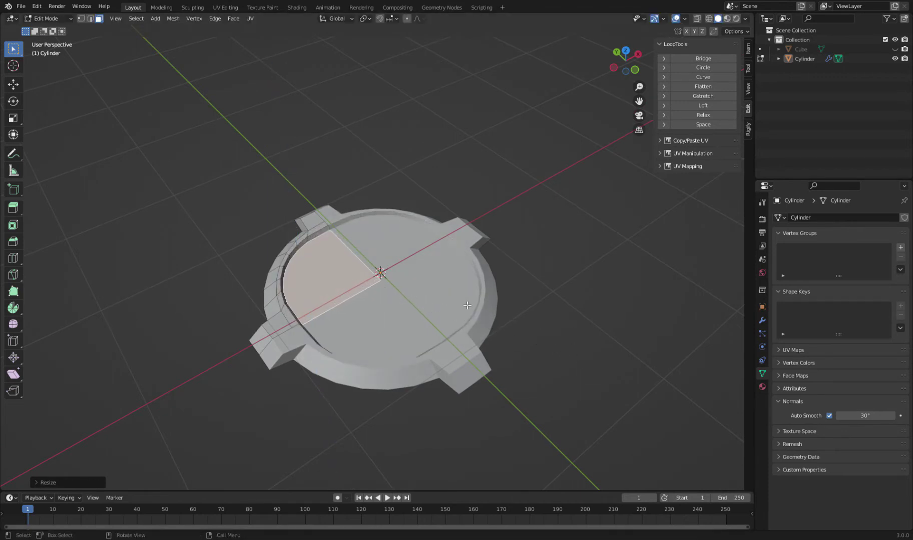
- Leave Edit Mode, save the file and unhide the radio body
{"action": "key", "text": "Tab"}
{"action": "scroll", "coordinate": [472, 301], "scroll_direction": "down", "scroll_amount": 3}
{"action": "scroll", "coordinate": [486, 298], "scroll_direction": "up", "scroll_amount": 2}
{"action": "key", "text": "ctrl+s"}
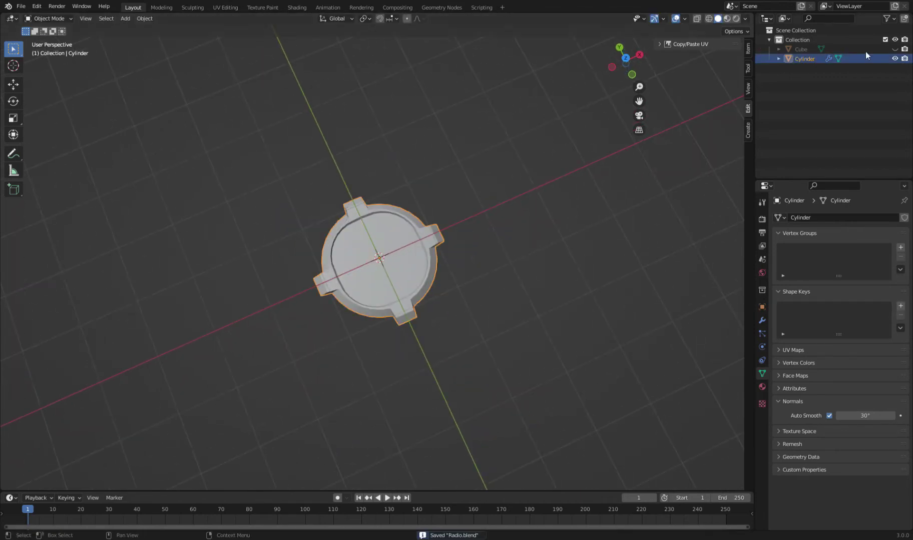
{"action": "key", "text": "alt+a"}
- Select the speaker and rotate it 90 degrees on X so it stands upright
{"action": "key", "text": "alt+h"}
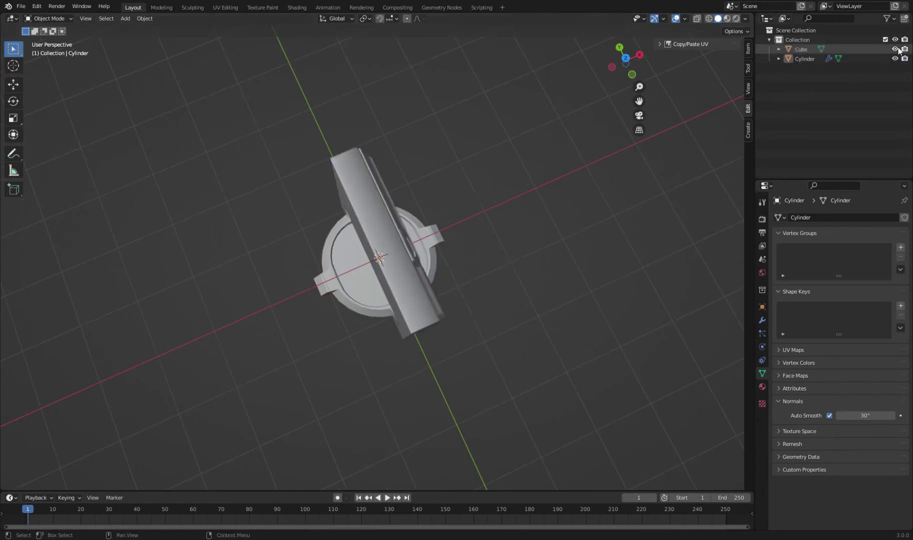
{"action": "middle_click_drag", "start_coordinate": [501, 276], "coordinate": [421, 300]}
{"action": "left_click", "coordinate": [421, 300]}
{"action": "key", "text": "r"}
{"action": "key", "text": "x"}
{"action": "key", "text": "9"}
{"action": "key", "text": "0"}
{"action": "key", "text": "Return"}
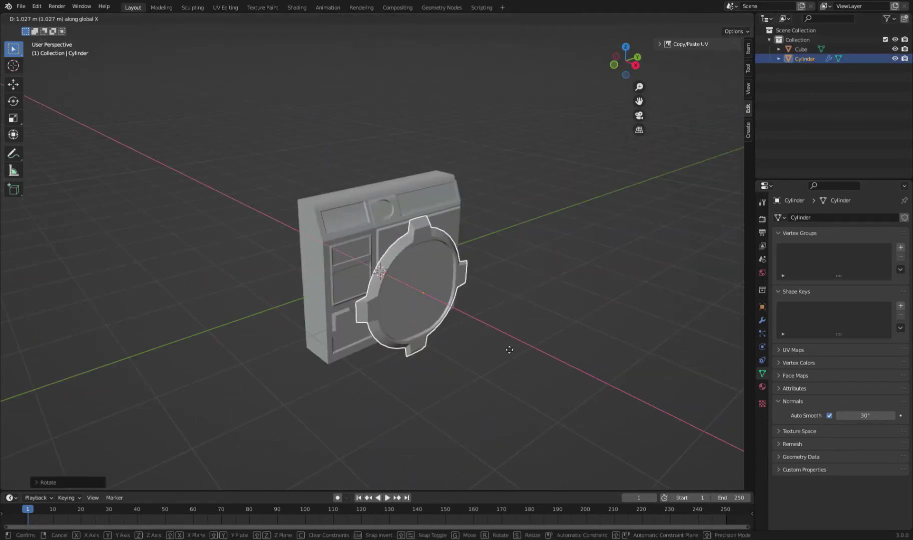
{"action": "key", "text": "KP_1"}
{"action": "key", "text": "KP_3"}
- Move and resize the speaker along X to sit in the body's lower-right panel
{"action": "key", "text": "g"}
{"action": "key", "text": "x"}
{"action": "left_click", "coordinate": [494, 337]}
{"action": "scroll", "coordinate": [493, 340], "scroll_direction": "up", "scroll_amount": 3}
{"action": "key", "text": "g"}
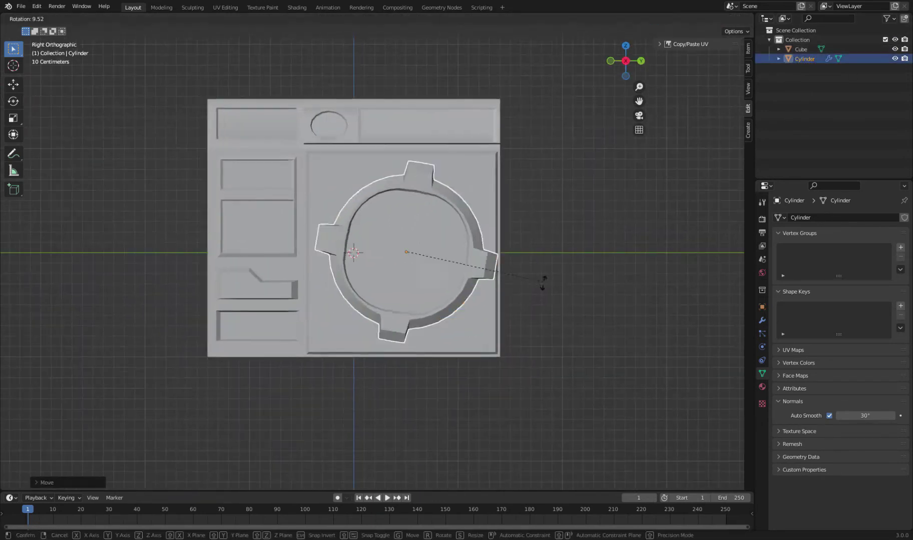
{"action": "right_click", "coordinate": [555, 375]}
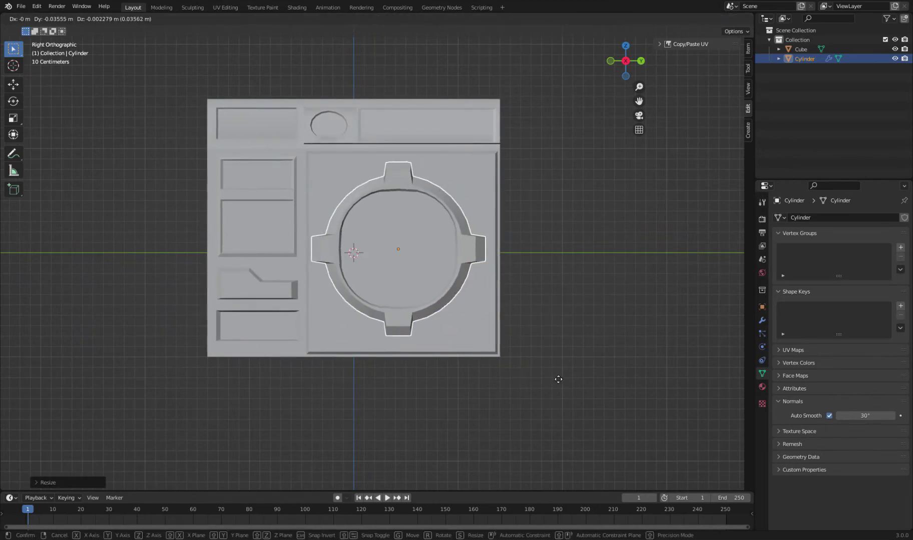
{"action": "middle_click_drag", "start_coordinate": [556, 377], "coordinate": [542, 389]}
{"action": "key", "text": "KP_7"}
{"action": "key", "text": "g"}
{"action": "key", "text": "x"}
{"action": "left_click", "coordinate": [154, 300]}
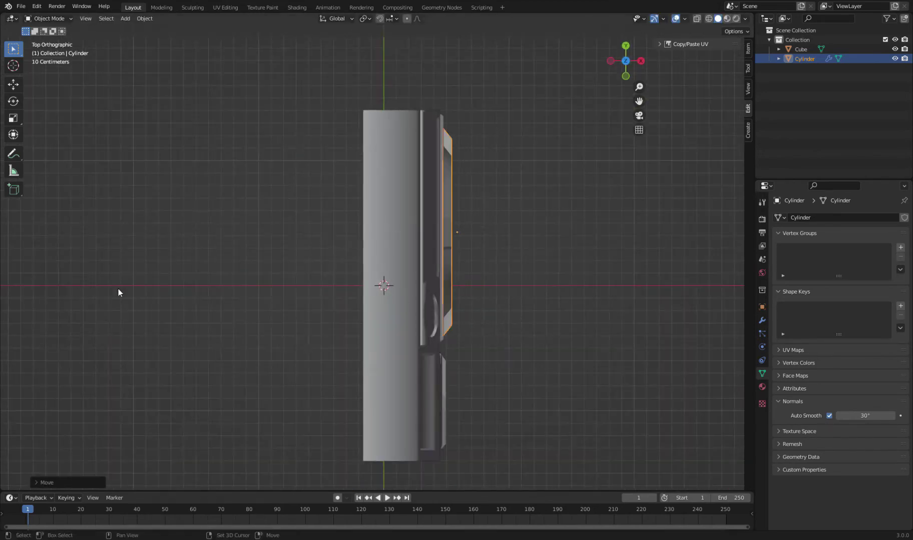
- Inspect the speaker mesh, then select the radio body and enter its Edit Mode
{"action": "mouse_move", "coordinate": [118, 291]}
{"action": "middle_mouse_down"}
{"action": "mouse_move", "coordinate": [463, 272]}
{"action": "mouse_move", "coordinate": [511, 315]}
{"action": "middle_mouse_up"}
{"action": "scroll", "coordinate": [498, 242], "scroll_direction": "down", "scroll_amount": 3}
{"action": "key", "text": "Tab"}
{"action": "scroll", "coordinate": [479, 267], "scroll_direction": "up", "scroll_amount": 4}
{"action": "scroll", "coordinate": [478, 268], "scroll_direction": "down", "scroll_amount": 3}
{"action": "key", "text": "Tab"}
{"action": "left_click", "coordinate": [479, 241]}
{"action": "scroll", "coordinate": [479, 240], "scroll_direction": "up", "scroll_amount": 4}
{"action": "key", "text": "Tab"}
{"action": "key", "text": "Tab"}
{"action": "mouse_move", "coordinate": [408, 272]}
{"action": "middle_mouse_down"}
{"action": "mouse_move", "coordinate": [368, 277]}
{"action": "mouse_move", "coordinate": [400, 249]}
{"action": "middle_mouse_up"}
- Add an edge loop cut across the radio body
{"action": "key", "text": "Tab"}
{"action": "scroll", "coordinate": [400, 248], "scroll_direction": "up", "scroll_amount": 4}
{"action": "key", "text": "Tab"}
{"action": "middle_click_drag", "start_coordinate": [451, 270], "coordinate": [362, 281]}
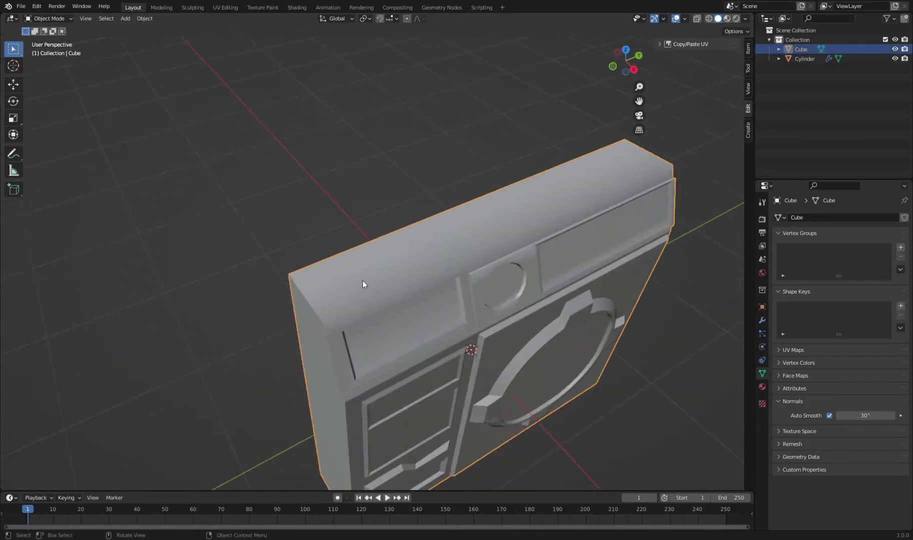
{"action": "key", "text": "Tab"}
{"action": "scroll", "coordinate": [360, 297], "scroll_direction": "up", "scroll_amount": 3}
{"action": "left_click", "coordinate": [330, 309]}
{"action": "middle_click_drag", "start_coordinate": [330, 309], "coordinate": [548, 255]}
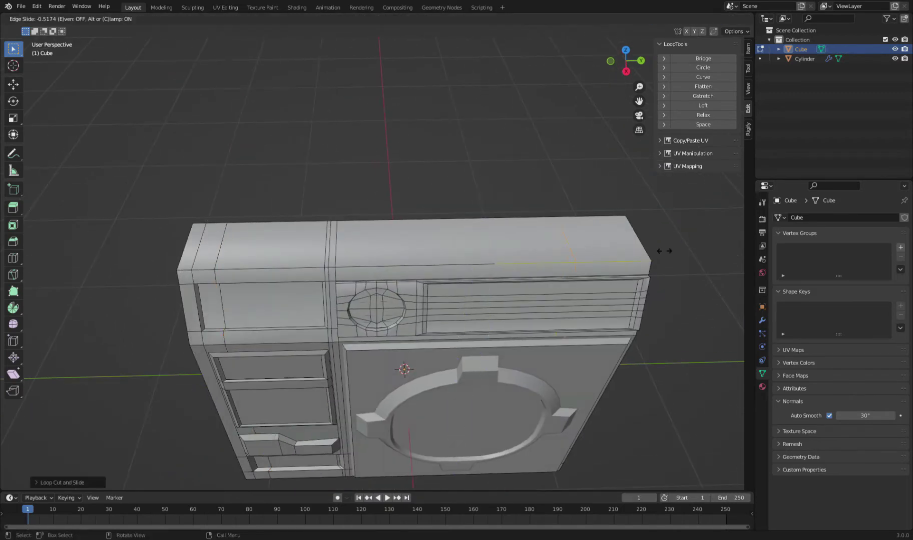
- Save Radio.blend and add a new cube to the scene
{"action": "key", "text": "ctrl+Tab"}
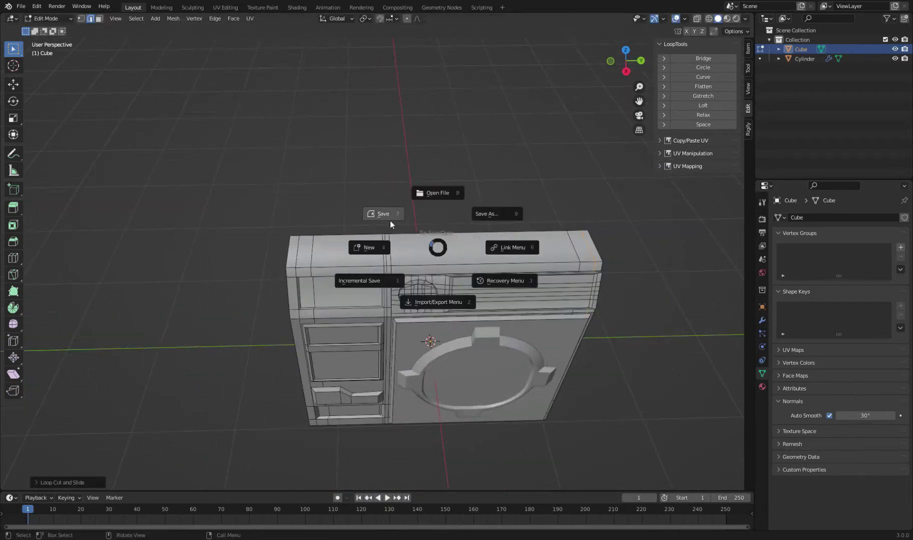
{"action": "left_click", "coordinate": [434, 193]}
{"action": "key", "text": "ctrl+s"}
{"action": "key", "text": "shift+a"}
{"action": "left_click", "coordinate": [496, 281]}
- Shrink the new cube and narrow it along the X axis
{"action": "key", "text": "KP_1"}
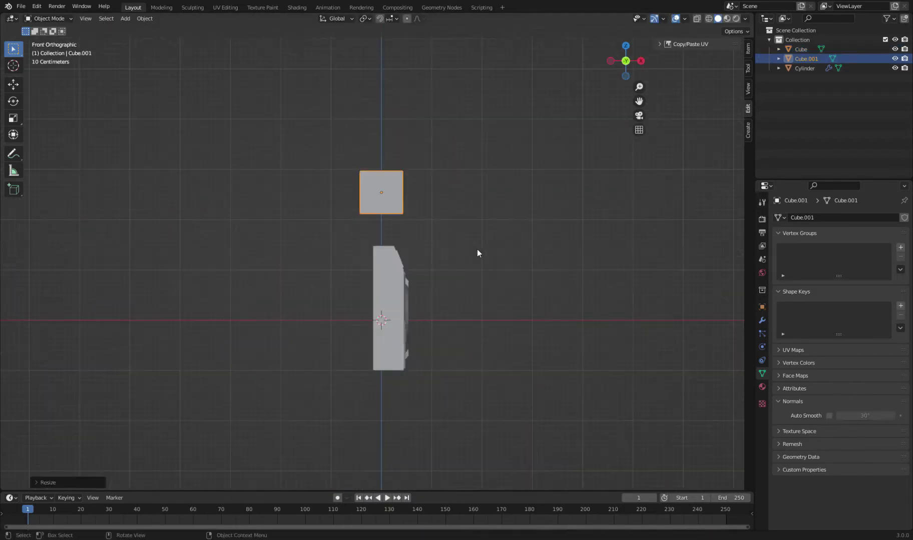
{"action": "key", "text": "s"}
{"action": "left_click", "coordinate": [467, 275]}
{"action": "scroll", "coordinate": [438, 275], "scroll_direction": "up", "scroll_amount": 3}
{"action": "key", "text": "KP_3"}
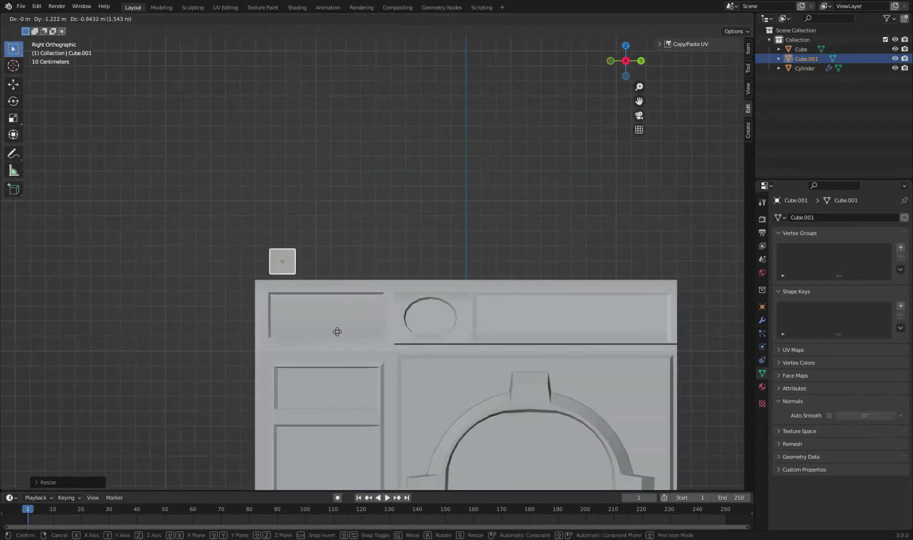
{"action": "middle_click_drag", "start_coordinate": [398, 351], "coordinate": [485, 260], "text": "shift"}
{"action": "key", "text": "s"}
{"action": "key", "text": "x"}
{"action": "mouse_move", "coordinate": [436, 189]}
{"action": "middle_mouse_down"}
{"action": "mouse_move", "coordinate": [476, 269]}
{"action": "mouse_move", "coordinate": [451, 254]}
{"action": "mouse_move", "coordinate": [337, 230]}
{"action": "middle_mouse_up"}
- Reshape the small cube's mesh into a slanted antenna
{"action": "key", "text": "Tab"}
{"action": "key", "text": "KP_1"}
{"action": "key", "text": "g"}
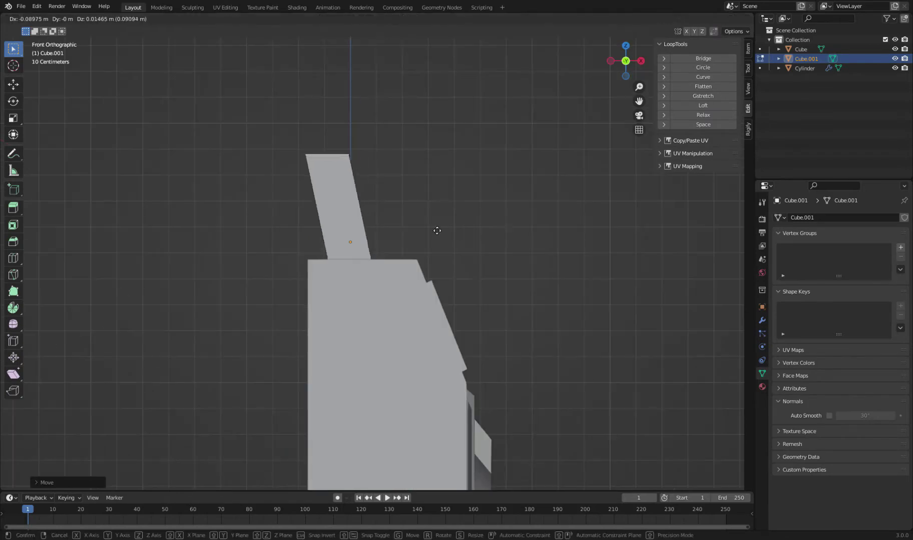
{"action": "left_click", "coordinate": [429, 240]}
{"action": "key", "text": "Tab"}
{"action": "middle_click_drag", "start_coordinate": [501, 228], "coordinate": [440, 289]}
- Add another cube above the radio, save, and flatten it along Z
{"action": "key", "text": "shift+a"}
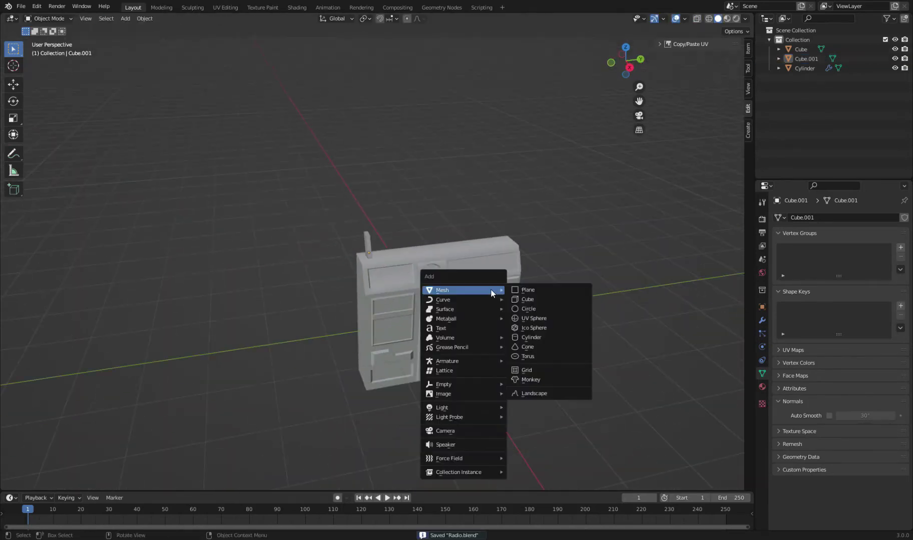
{"action": "left_click", "coordinate": [530, 300]}
{"action": "key", "text": "ctrl+s"}
{"action": "middle_click_drag", "start_coordinate": [563, 318], "coordinate": [490, 221]}
{"action": "key", "text": "KP_3"}
{"action": "key", "text": "s"}
{"action": "key", "text": "z"}
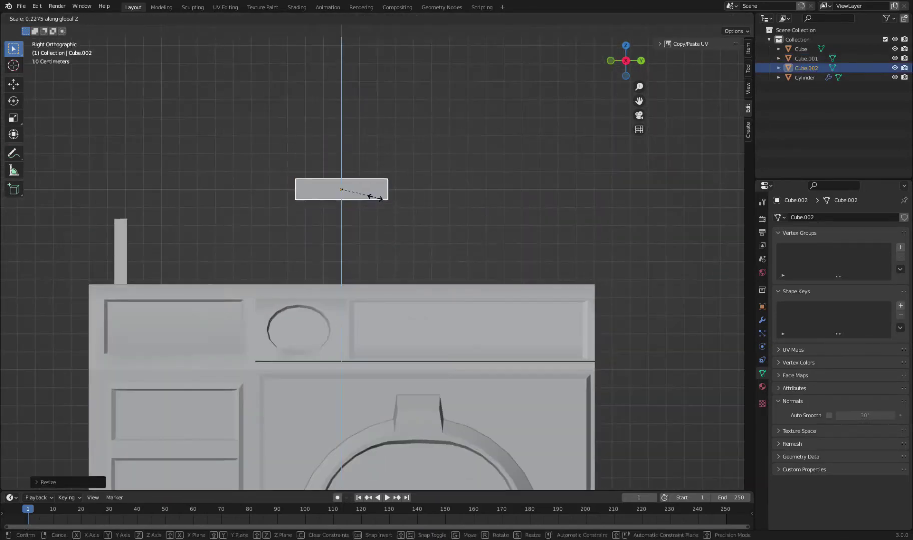
- Set the antenna's origin to the 3D cursor
{"action": "key", "text": "KP_7"}
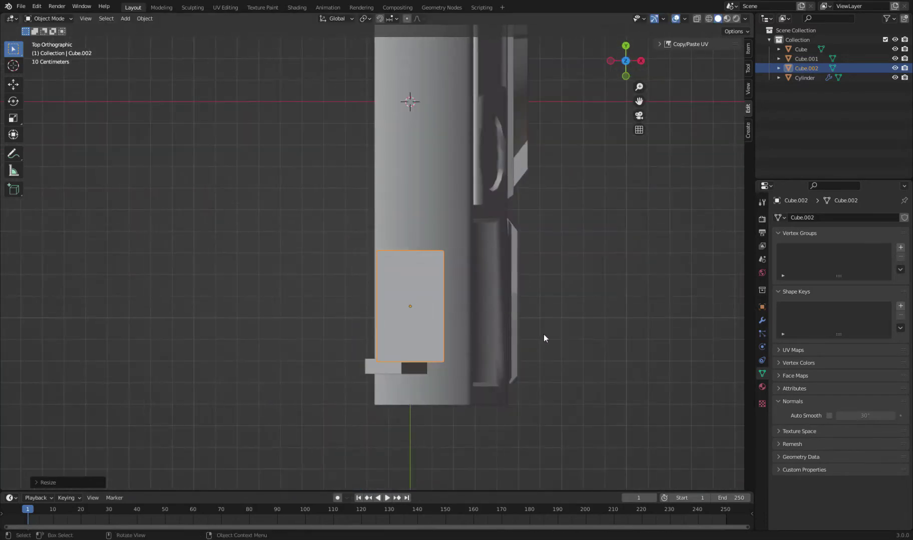
{"action": "key", "text": "Tab"}
{"action": "scroll", "coordinate": [473, 283], "scroll_direction": "down", "scroll_amount": 3}
{"action": "key", "text": "Tab"}
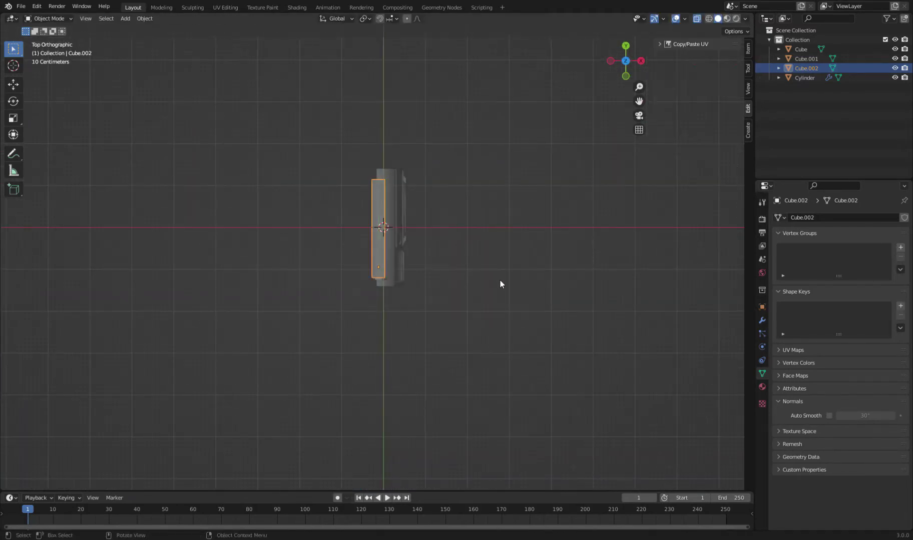
{"action": "middle_click_drag", "start_coordinate": [499, 286], "coordinate": [357, 286]}
{"action": "scroll", "coordinate": [357, 286], "scroll_direction": "up", "scroll_amount": 3}
{"action": "right_click", "coordinate": [528, 270]}
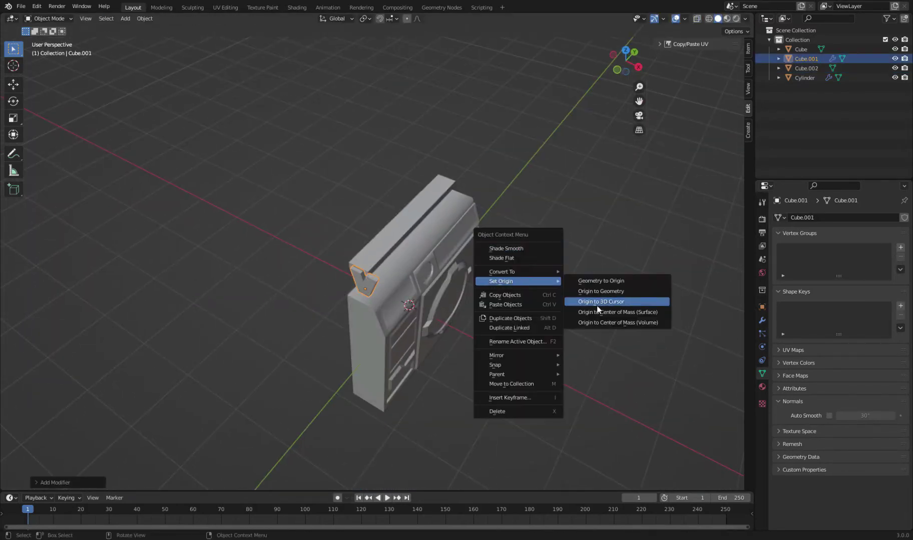
{"action": "left_click", "coordinate": [546, 296]}
{"action": "left_click", "coordinate": [762, 321]}
- Scale the handle's top face to lengthen the handle
{"action": "scroll", "coordinate": [514, 276], "scroll_direction": "up", "scroll_amount": 3}
{"action": "left_click", "coordinate": [514, 276]}
{"action": "key", "text": "Tab"}
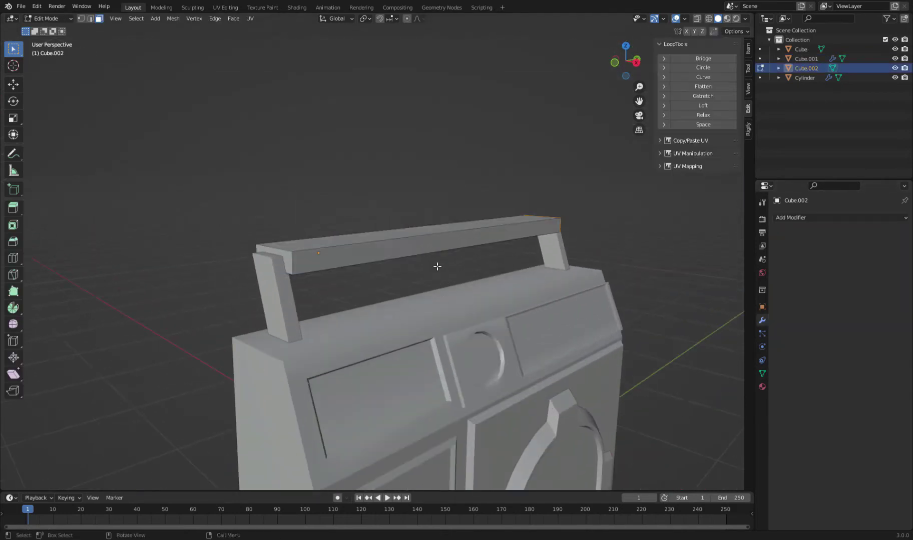
{"action": "scroll", "coordinate": [436, 265], "scroll_direction": "up", "scroll_amount": 3}
{"action": "left_click", "coordinate": [367, 246]}
{"action": "scroll", "coordinate": [367, 245], "scroll_direction": "down", "scroll_amount": 5}
{"action": "key", "text": "s"}
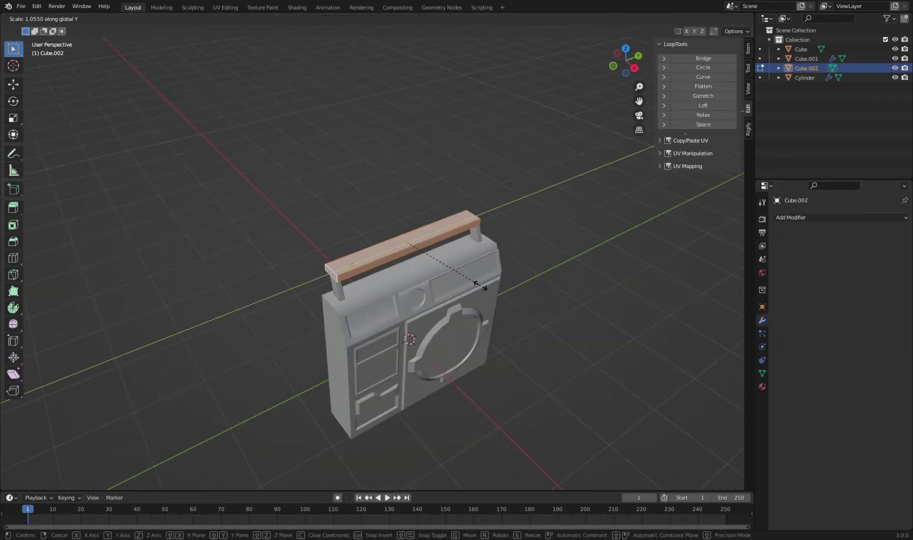
{"action": "left_click", "coordinate": [473, 283]}
{"action": "scroll", "coordinate": [440, 272], "scroll_direction": "up", "scroll_amount": 3}
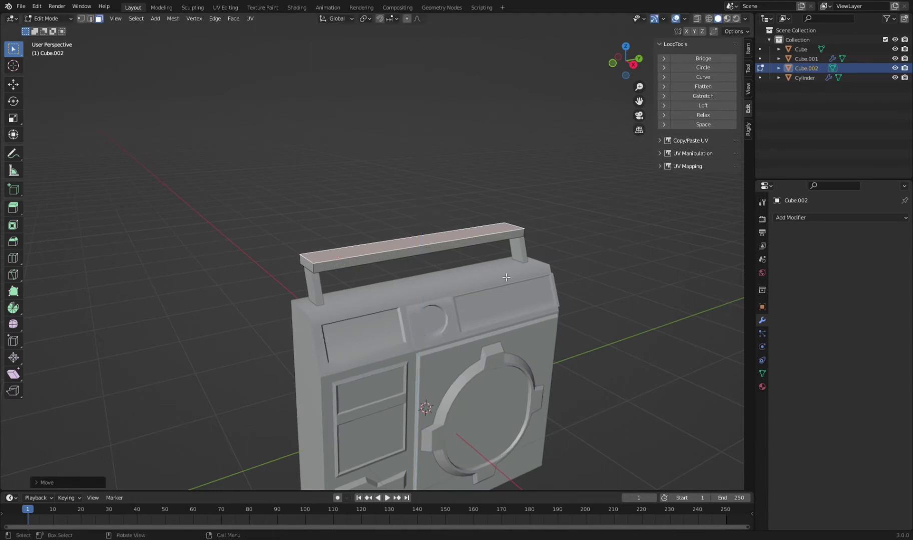
- Raise the handle along Z and adjust its thickness and sideways offset
{"action": "middle_click_drag", "start_coordinate": [506, 278], "coordinate": [515, 295]}
{"action": "key", "text": "g"}
{"action": "key", "text": "z"}
{"action": "left_click", "coordinate": [526, 234]}
{"action": "scroll", "coordinate": [436, 210], "scroll_direction": "down", "scroll_amount": 3}
{"action": "middle_click_drag", "start_coordinate": [436, 210], "coordinate": [474, 279]}
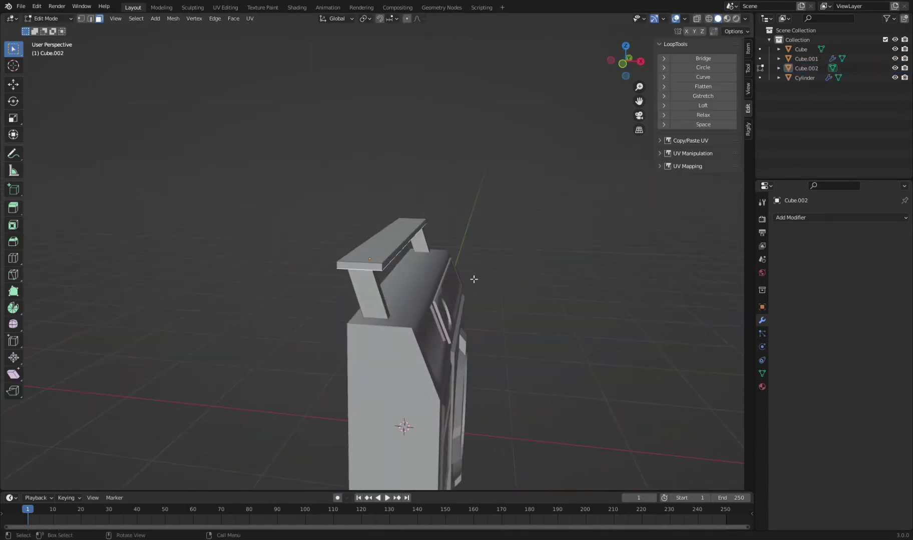
{"action": "left_click", "coordinate": [598, 328]}
{"action": "scroll", "coordinate": [576, 340], "scroll_direction": "up", "scroll_amount": 3}
{"action": "left_click", "coordinate": [529, 328]}
- Shift the handle sideways along the X axis from the top view
{"action": "mouse_move", "coordinate": [528, 329]}
{"action": "middle_mouse_down"}
{"action": "mouse_move", "coordinate": [638, 363]}
{"action": "mouse_move", "coordinate": [511, 375]}
{"action": "middle_mouse_up"}
{"action": "left_click", "coordinate": [436, 328]}
{"action": "scroll", "coordinate": [400, 299], "scroll_direction": "down", "scroll_amount": 4}
{"action": "mouse_move", "coordinate": [399, 298]}
{"action": "middle_mouse_down"}
{"action": "mouse_move", "coordinate": [422, 323]}
{"action": "mouse_move", "coordinate": [440, 280]}
{"action": "middle_mouse_up"}
{"action": "scroll", "coordinate": [422, 324], "scroll_direction": "up", "scroll_amount": 4}
{"action": "key", "text": "KP_7"}
{"action": "key", "text": "g"}
{"action": "key", "text": "x"}
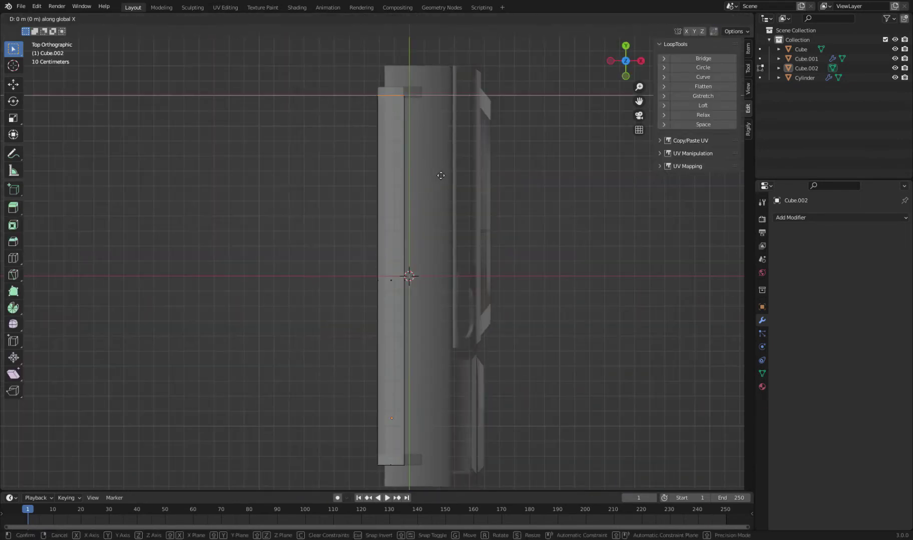
{"action": "key", "text": "Tab"}
- Resize a corner face of the radio body, cancelling the extra move
{"action": "scroll", "coordinate": [533, 214], "scroll_direction": "down", "scroll_amount": 3}
{"action": "mouse_move", "coordinate": [534, 214]}
{"action": "middle_mouse_down"}
{"action": "mouse_move", "coordinate": [363, 185]}
{"action": "mouse_move", "coordinate": [391, 247]}
{"action": "middle_mouse_up"}
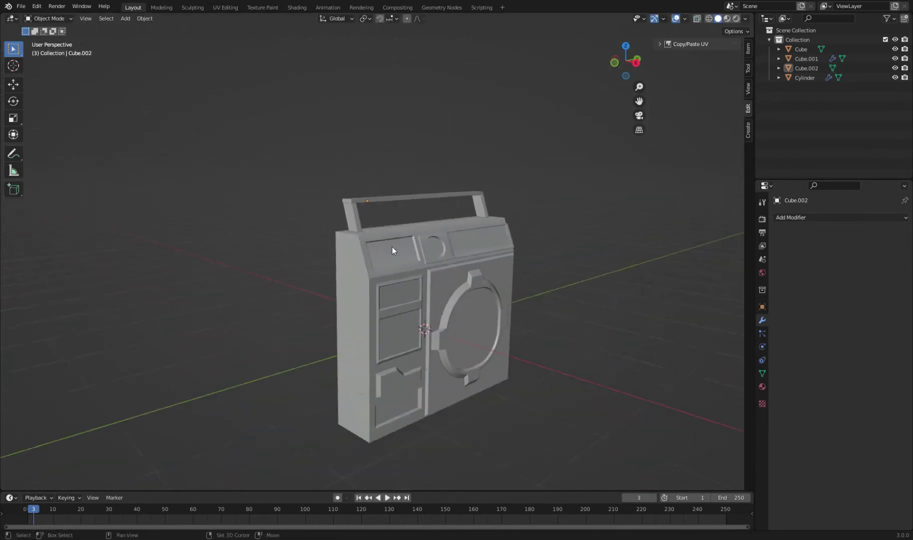
{"action": "scroll", "coordinate": [334, 272], "scroll_direction": "up", "scroll_amount": 4}
{"action": "left_click", "coordinate": [334, 272]}
{"action": "key", "text": "Tab"}
{"action": "scroll", "coordinate": [325, 290], "scroll_direction": "up", "scroll_amount": 2}
{"action": "scroll", "coordinate": [308, 321], "scroll_direction": "up", "scroll_amount": 2}
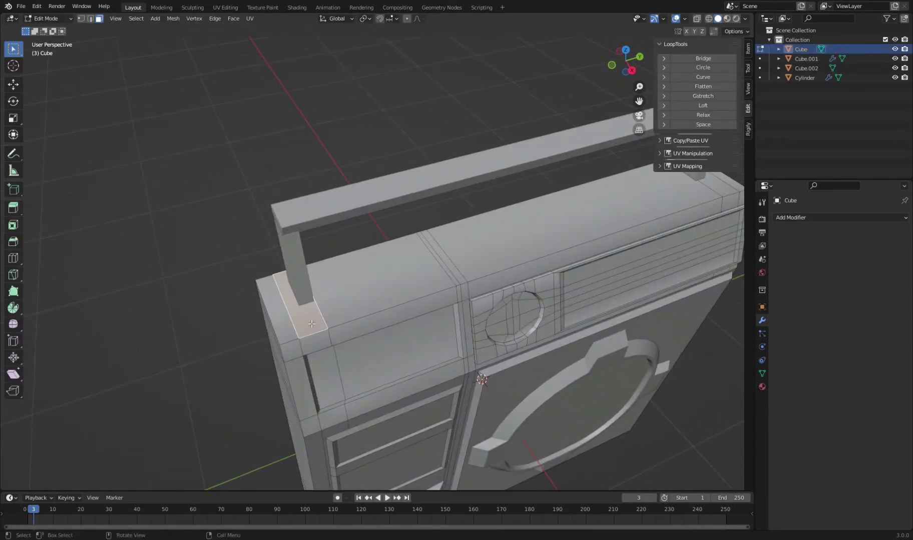
{"action": "left_click", "coordinate": [404, 341]}
{"action": "middle_click_drag", "start_coordinate": [403, 340], "coordinate": [533, 211]}
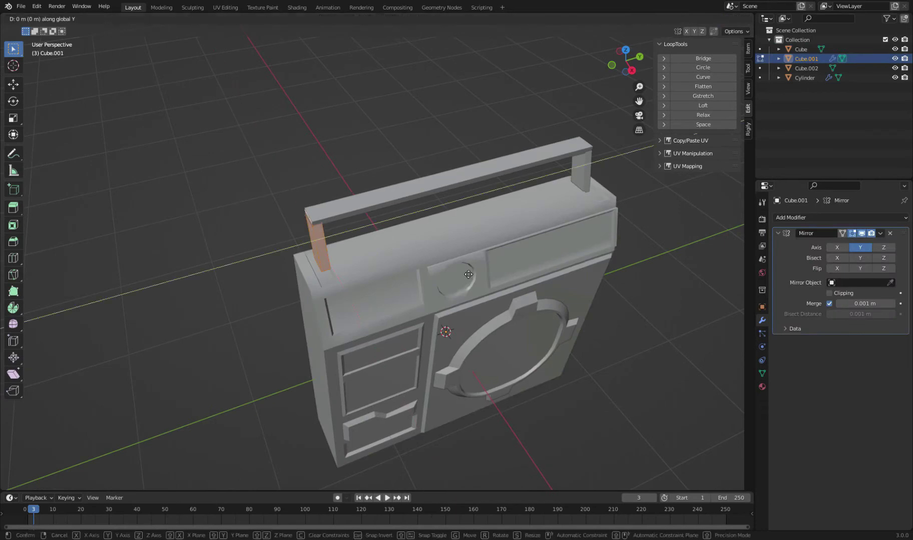
{"action": "key", "text": "Escape"}
{"action": "middle_click_drag", "start_coordinate": [483, 253], "coordinate": [423, 218]}
- Scale the handle bar along Y, save Radio.blend, and begin adding a cylinder
{"action": "key", "text": "Tab"}
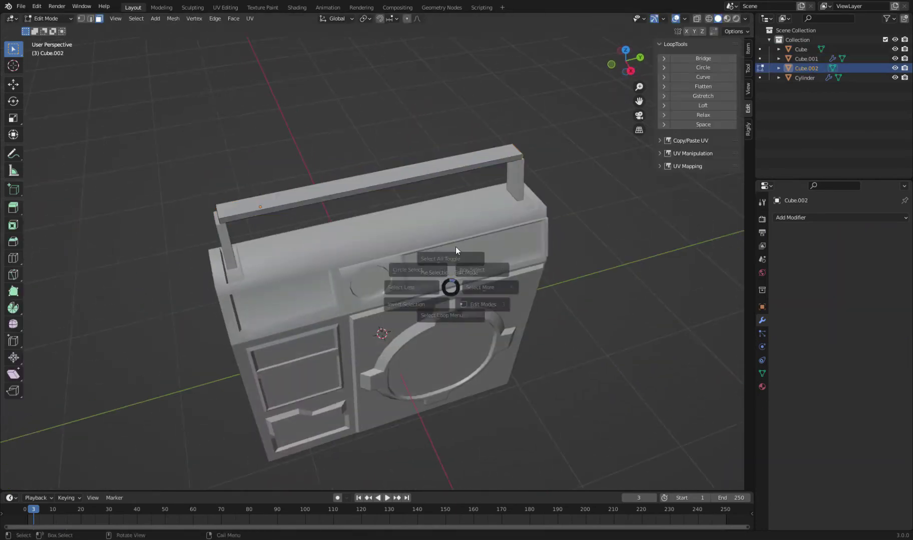
{"action": "key", "text": "s"}
{"action": "key", "text": "y"}
{"action": "key", "text": "Escape"}
{"action": "key", "text": "Tab"}
{"action": "scroll", "coordinate": [463, 251], "scroll_direction": "down", "scroll_amount": 5}
{"action": "key", "text": "ctrl+s"}
{"action": "mouse_move", "coordinate": [483, 265]}
{"action": "middle_mouse_down"}
{"action": "mouse_move", "coordinate": [473, 231]}
{"action": "mouse_move", "coordinate": [449, 258]}
{"action": "middle_mouse_up"}
{"action": "key", "text": "shift+a"}
- Add a cylinder, raise it above the radio, and make it smaller
{"action": "left_click", "coordinate": [505, 320]}
{"action": "key", "text": "g"}
{"action": "key", "text": "z"}
{"action": "left_click", "coordinate": [511, 163]}
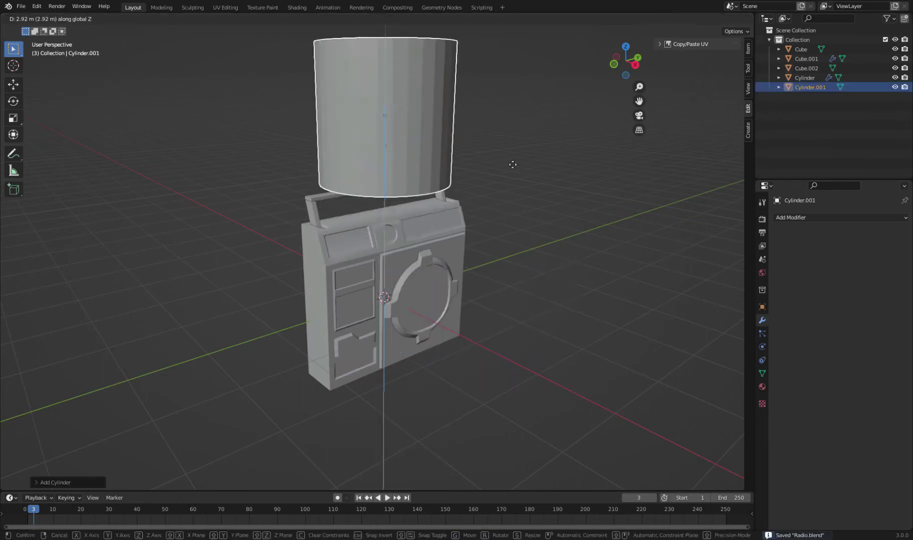
{"action": "middle_click_drag", "start_coordinate": [511, 163], "coordinate": [86, 457]}
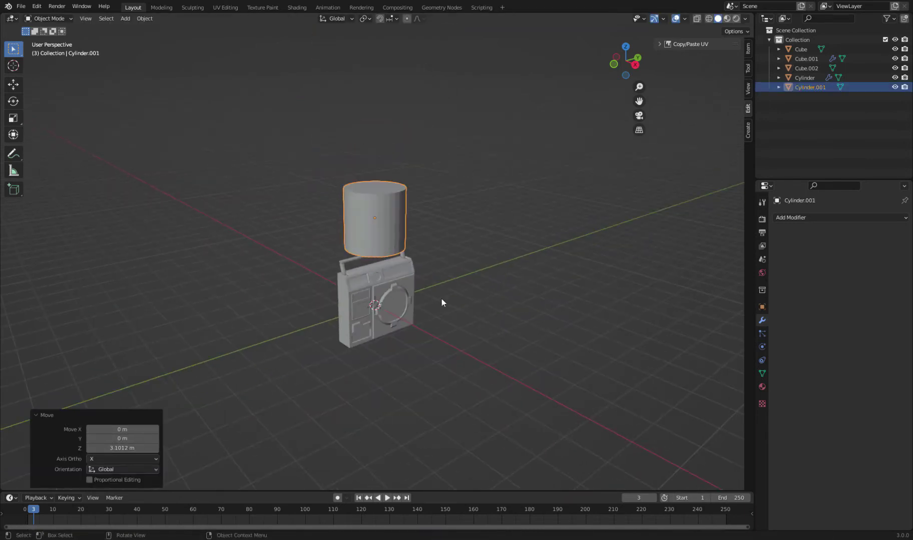
{"action": "left_click", "coordinate": [453, 271]}
{"action": "middle_click_drag", "start_coordinate": [452, 272], "coordinate": [365, 310]}
- Place the cylinder on the radio's top using side and top views
{"action": "key", "text": "KP_3"}
{"action": "scroll", "coordinate": [367, 314], "scroll_direction": "up", "scroll_amount": 1}
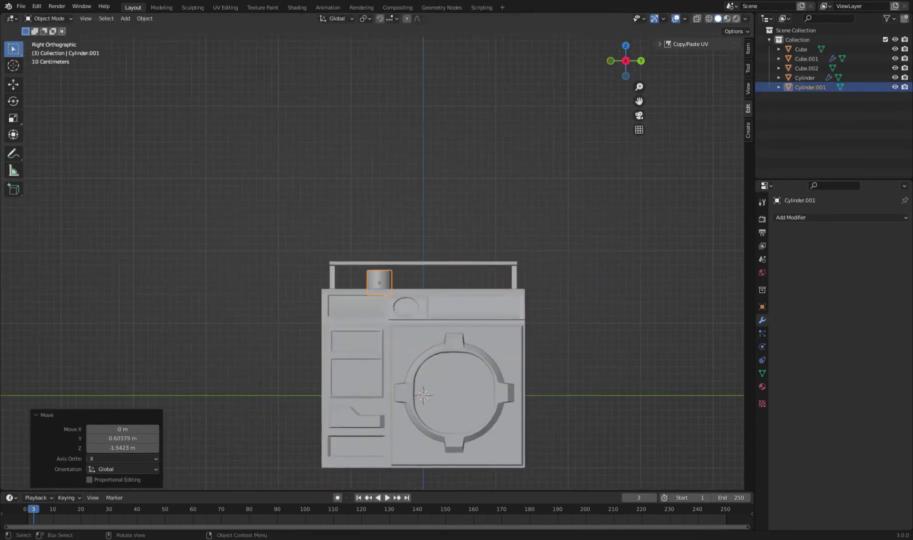
{"action": "scroll", "coordinate": [451, 313], "scroll_direction": "up", "scroll_amount": 2}
{"action": "middle_click_drag", "start_coordinate": [452, 314], "coordinate": [453, 353]}
{"action": "key", "text": "KP_7"}
{"action": "key", "text": "g"}
{"action": "left_click", "coordinate": [496, 317]}
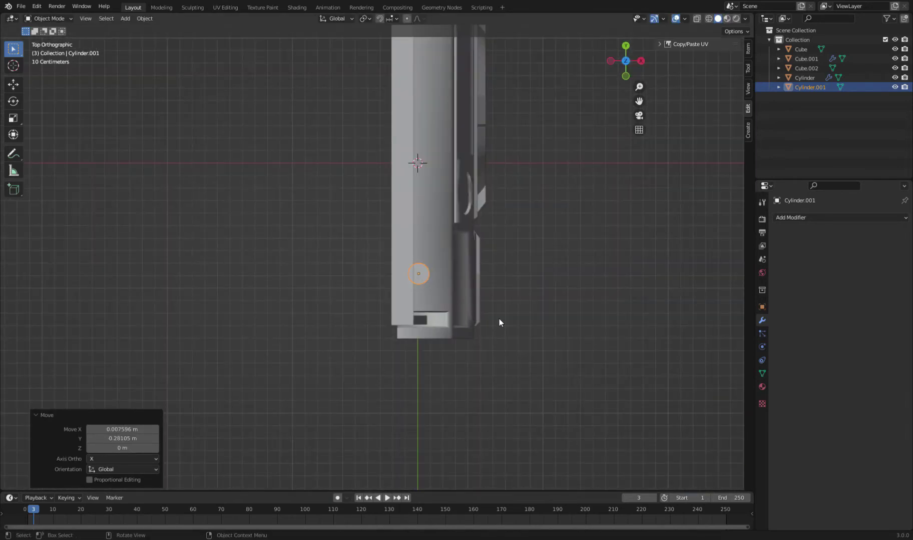
{"action": "middle_click_drag", "start_coordinate": [499, 320], "coordinate": [446, 270]}
{"action": "key", "text": "g"}
{"action": "key", "text": "z"}
{"action": "left_click", "coordinate": [445, 270]}
{"action": "scroll", "coordinate": [510, 332], "scroll_direction": "up", "scroll_amount": 3}
- Select the cylinder knob in Edit Mode with face selection
{"action": "left_click", "coordinate": [510, 332]}
{"action": "key", "text": "Tab"}
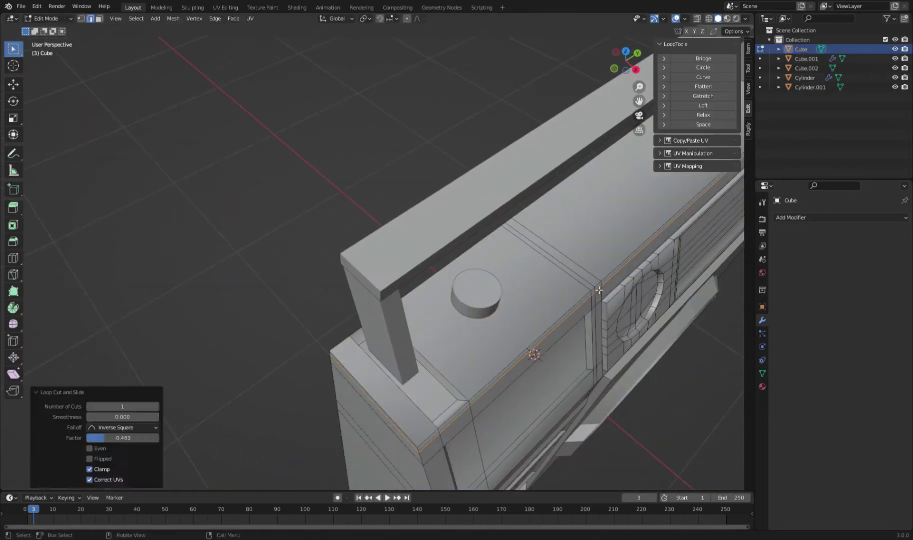
{"action": "key", "text": "Tab"}
{"action": "scroll", "coordinate": [443, 282], "scroll_direction": "down", "scroll_amount": 3}
{"action": "key", "text": "Tab"}
{"action": "scroll", "coordinate": [504, 250], "scroll_direction": "up", "scroll_amount": 5}
{"action": "key", "text": "Tab"}
{"action": "left_click", "coordinate": [375, 306]}
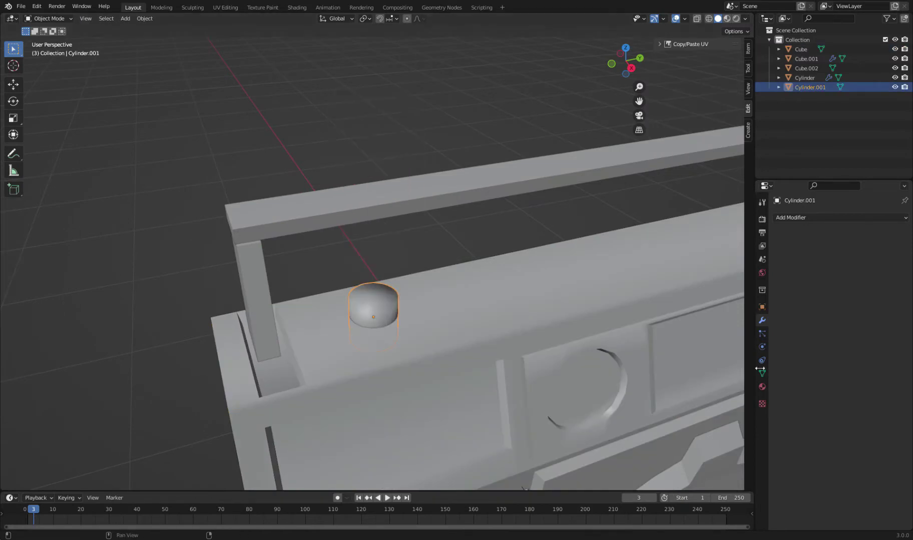
{"action": "key", "text": "Tab"}
{"action": "key", "text": "3"}
- Extrude and shrink the knob's top face into an inset rim
{"action": "left_click", "coordinate": [373, 296]}
{"action": "scroll", "coordinate": [386, 334], "scroll_direction": "up", "scroll_amount": 3}
{"action": "key", "text": "e"}
{"action": "left_click", "coordinate": [536, 357]}
{"action": "key", "text": "s"}
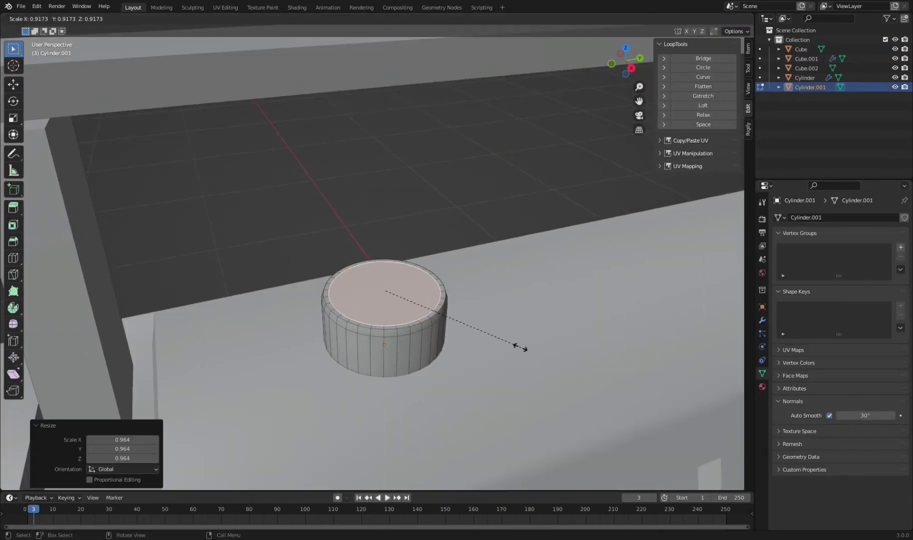
{"action": "key", "text": "Tab"}
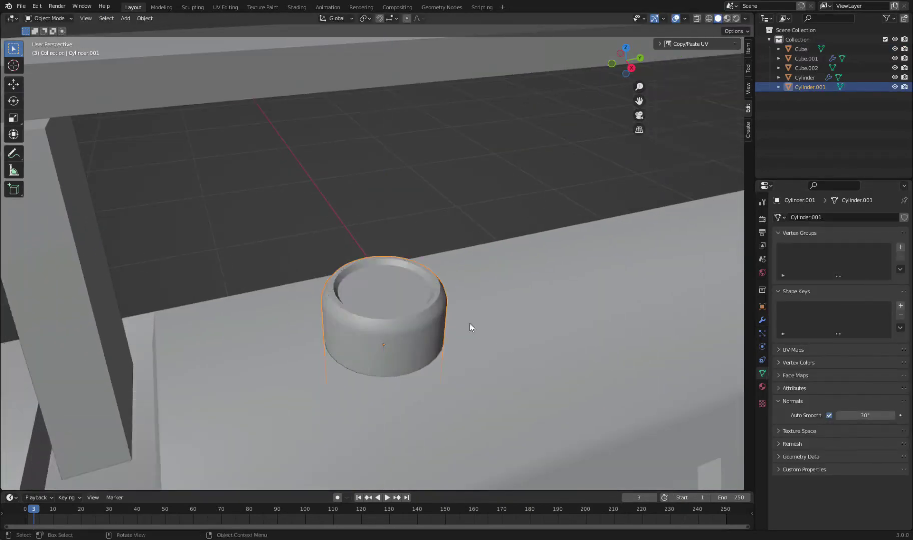
- Inspect the finished knob and save Radio.blend
{"action": "scroll", "coordinate": [469, 323], "scroll_direction": "down", "scroll_amount": 6}
{"action": "middle_click_drag", "start_coordinate": [365, 184], "coordinate": [352, 227]}
{"action": "scroll", "coordinate": [352, 228], "scroll_direction": "up", "scroll_amount": 4}
{"action": "middle_click_drag", "start_coordinate": [413, 270], "coordinate": [441, 278]}
{"action": "scroll", "coordinate": [441, 279], "scroll_direction": "down", "scroll_amount": 5}
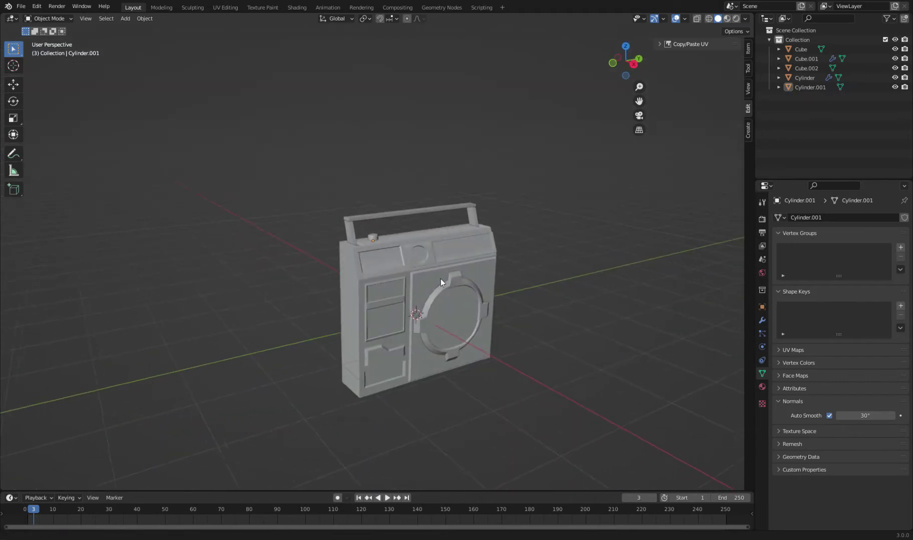
{"action": "scroll", "coordinate": [441, 285], "scroll_direction": "up", "scroll_amount": 3}
{"action": "left_click", "coordinate": [515, 193]}
{"action": "scroll", "coordinate": [65, 313], "scroll_direction": "up", "scroll_amount": 4}
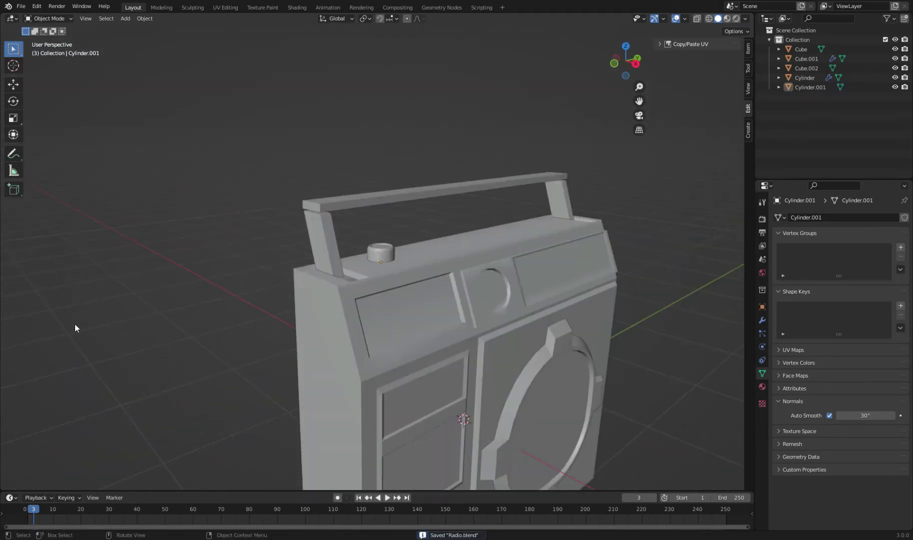
- Loop cut, bevel and scale the top of the handle bar (Cube.002) into a wider grip
{"action": "left_click", "coordinate": [347, 200]}
{"action": "key", "text": "Tab"}
{"action": "key", "text": "ctrl+r"}
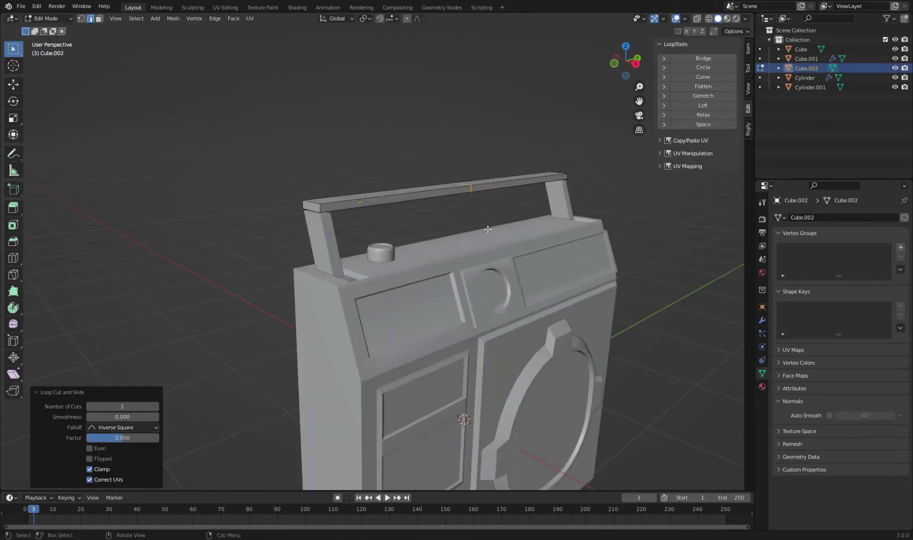
{"action": "key", "text": "KP_7"}
{"action": "left_click", "coordinate": [519, 265]}
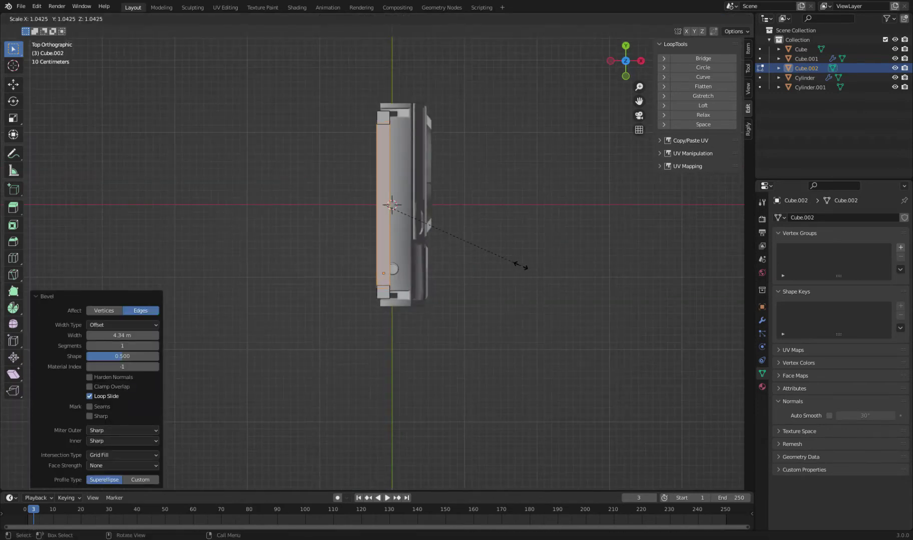
{"action": "left_click", "coordinate": [552, 283]}
{"action": "middle_click_drag", "start_coordinate": [552, 283], "coordinate": [451, 225]}
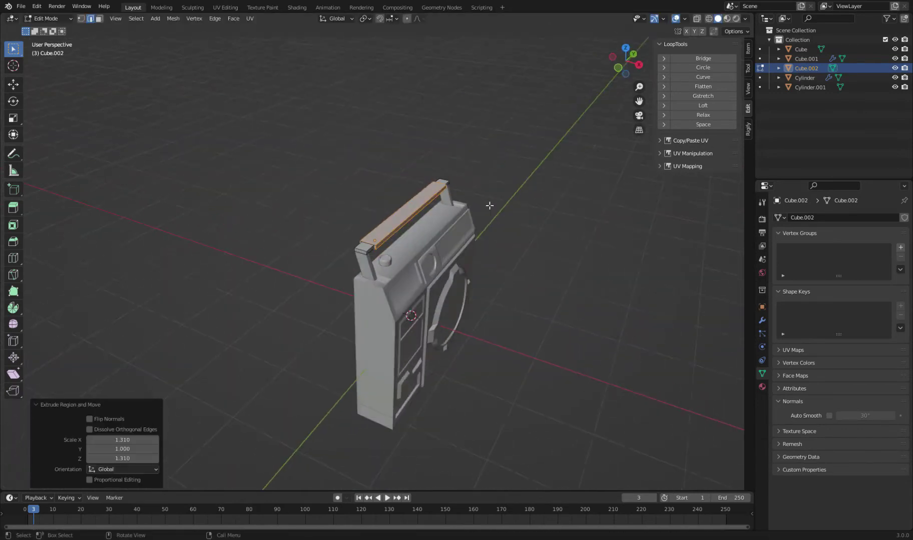
{"action": "scroll", "coordinate": [450, 226], "scroll_direction": "up", "scroll_amount": 3}
{"action": "key", "text": "Tab"}
- Reselect the handle bar and save the radio file from the Save/Open pie
{"action": "middle_click_drag", "start_coordinate": [310, 171], "coordinate": [370, 237]}
{"action": "scroll", "coordinate": [371, 238], "scroll_direction": "down", "scroll_amount": 4}
{"action": "scroll", "coordinate": [370, 238], "scroll_direction": "up", "scroll_amount": 3}
{"action": "left_click", "coordinate": [499, 156]}
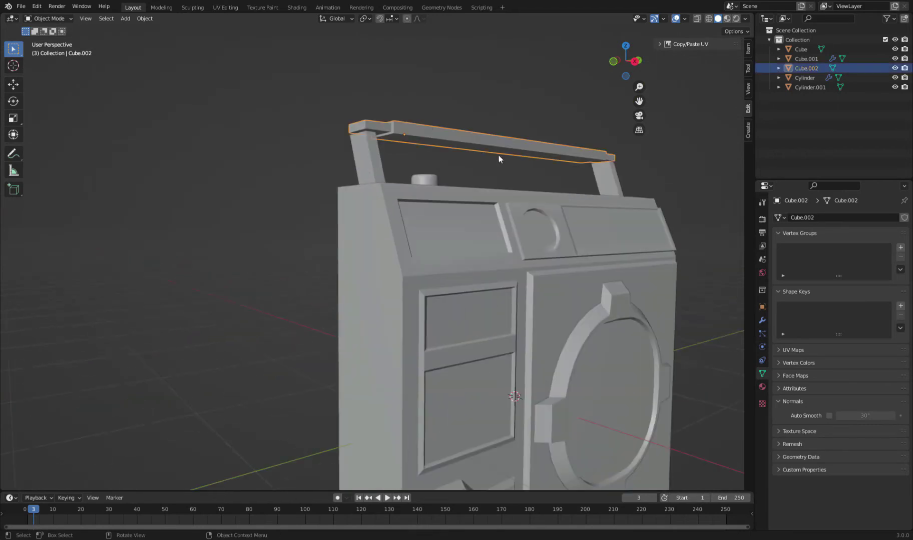
{"action": "middle_click_drag", "start_coordinate": [478, 176], "coordinate": [435, 231]}
{"action": "scroll", "coordinate": [435, 232], "scroll_direction": "down", "scroll_amount": 3}
{"action": "middle_click_drag", "start_coordinate": [463, 262], "coordinate": [544, 259]}
{"action": "key", "text": "grave"}
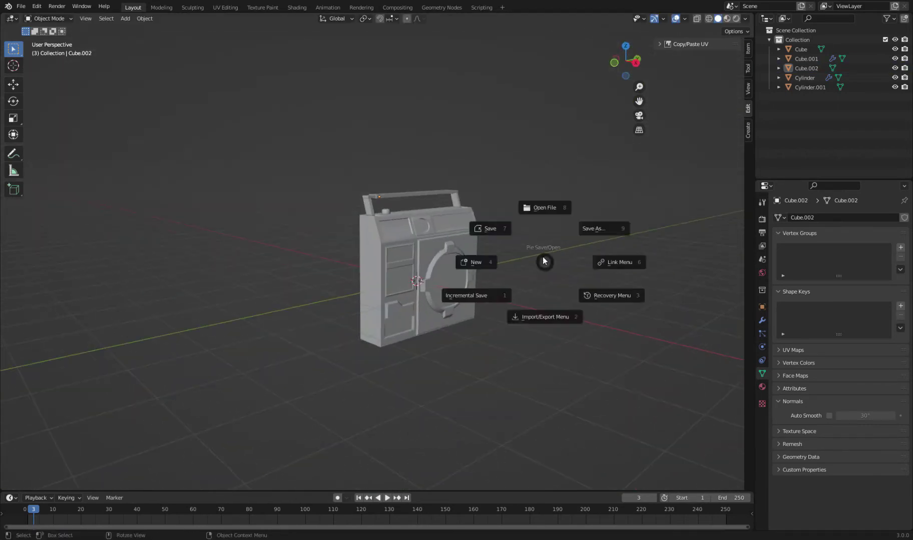
- Select the radio body in Edit Mode and pick its tall side face
{"action": "left_click", "coordinate": [368, 238]}
{"action": "key", "text": "Tab"}
{"action": "scroll", "coordinate": [386, 211], "scroll_direction": "up", "scroll_amount": 4}
{"action": "mouse_move", "coordinate": [367, 238]}
{"action": "middle_mouse_down"}
{"action": "mouse_move", "coordinate": [421, 170]}
{"action": "mouse_move", "coordinate": [506, 319]}
{"action": "middle_mouse_up"}
{"action": "left_click", "coordinate": [396, 215]}
{"action": "scroll", "coordinate": [396, 215], "scroll_direction": "down", "scroll_amount": 3}
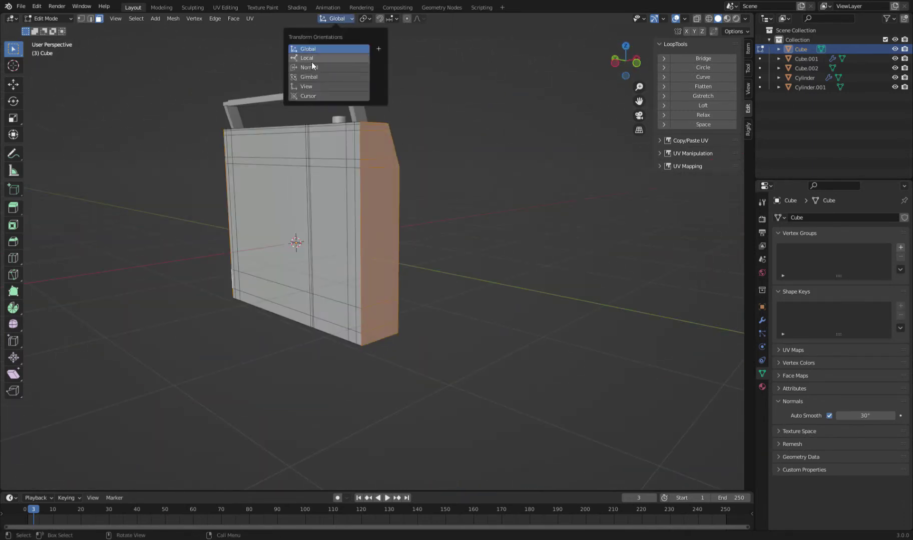
- Extrude the body's side face, scale it inward and offset it along its normal
{"action": "middle_click_drag", "start_coordinate": [385, 190], "coordinate": [405, 277]}
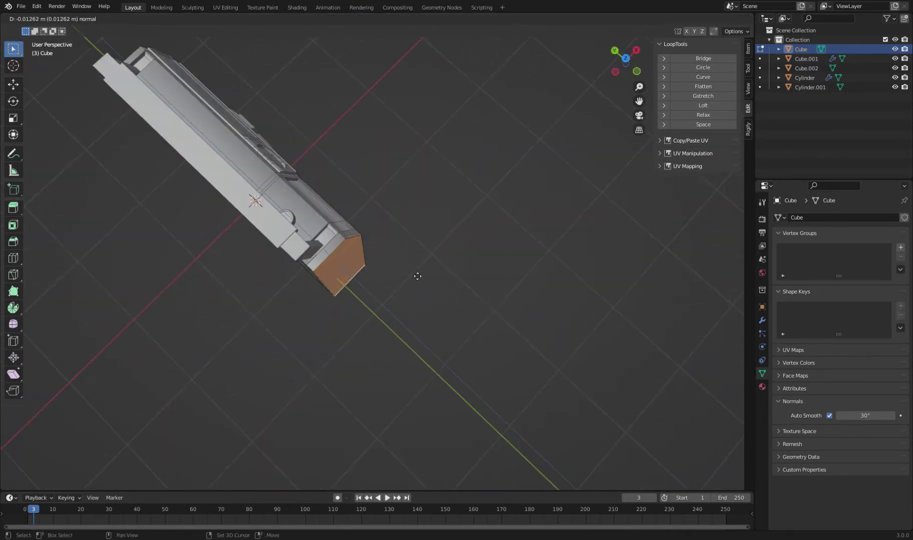
{"action": "left_click", "coordinate": [406, 248]}
{"action": "key", "text": "s"}
{"action": "middle_click_drag", "start_coordinate": [451, 245], "coordinate": [471, 274]}
{"action": "left_click", "coordinate": [447, 285]}
{"action": "key", "text": "Tab"}
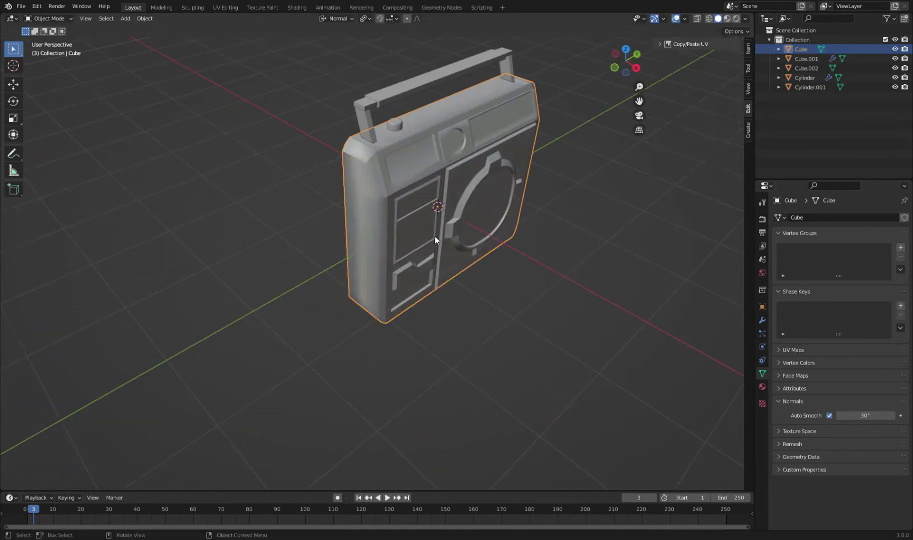
- Move the selection of the body in side orthographic view
{"action": "middle_click_drag", "start_coordinate": [434, 236], "coordinate": [409, 301]}
{"action": "key", "text": "Tab"}
{"action": "key", "text": "KP_3"}
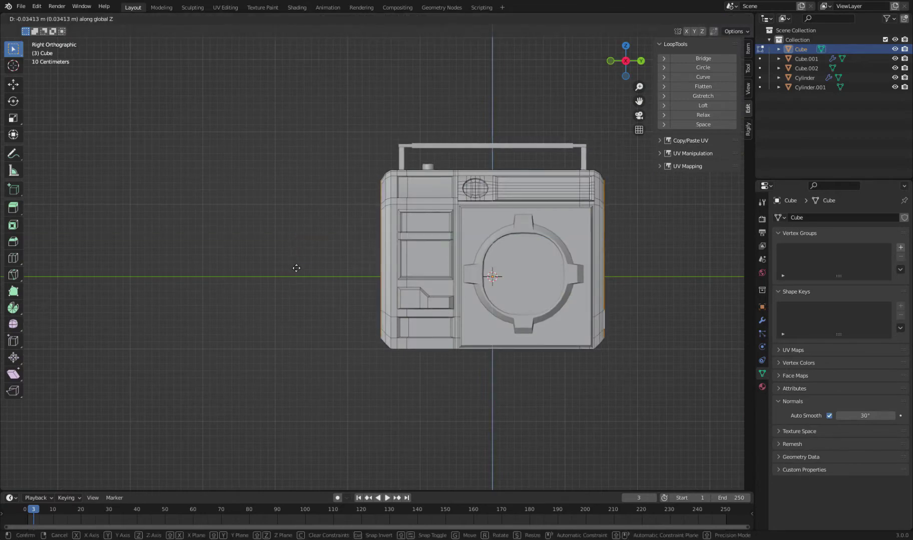
{"action": "left_click", "coordinate": [296, 268]}
{"action": "key", "text": "Tab"}
{"action": "middle_click_drag", "start_coordinate": [296, 269], "coordinate": [380, 304]}
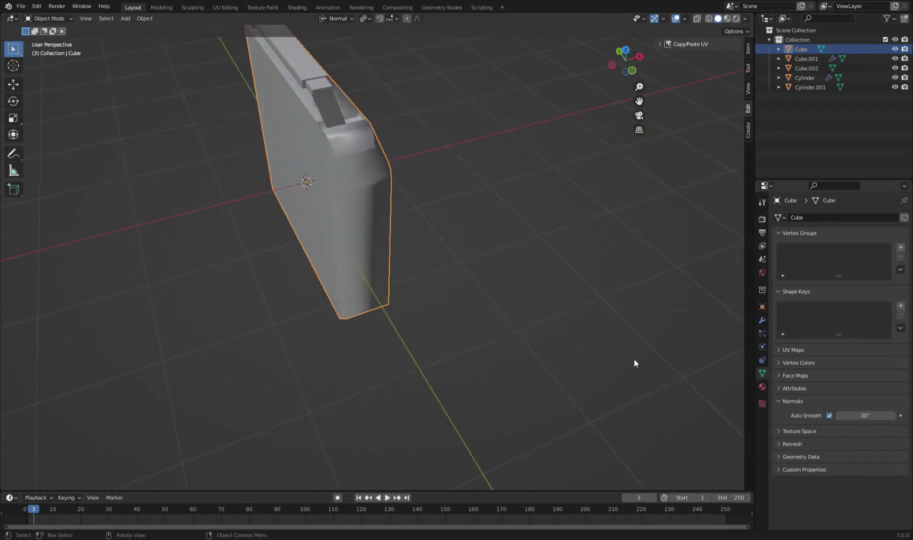
- Edge-slide the selected edge loop on the radio body's front
{"action": "middle_click_drag", "start_coordinate": [633, 362], "coordinate": [532, 233]}
{"action": "key", "text": "Tab"}
{"action": "scroll", "coordinate": [531, 234], "scroll_direction": "down", "scroll_amount": 3}
{"action": "scroll", "coordinate": [450, 205], "scroll_direction": "up", "scroll_amount": 5}
{"action": "key", "text": "g"}
{"action": "key", "text": "g"}
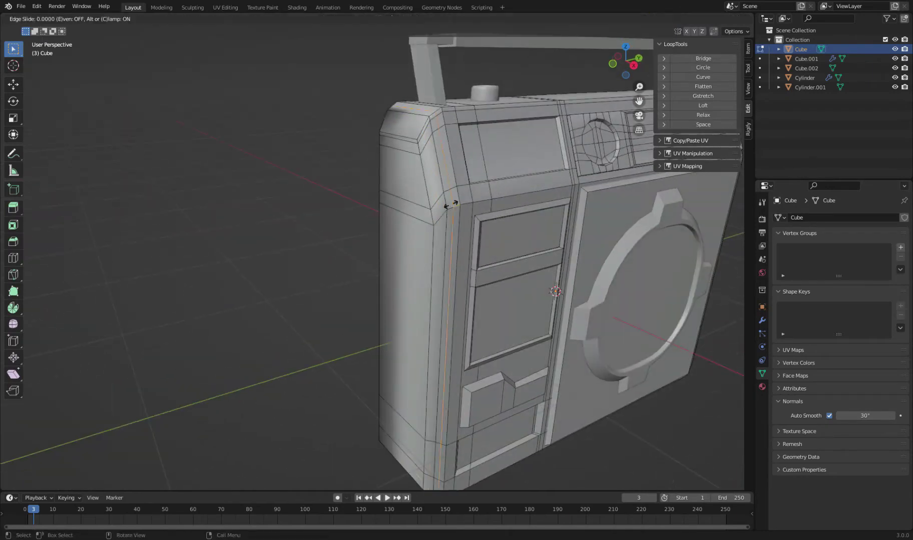
{"action": "left_click", "coordinate": [450, 205]}
{"action": "key", "text": "Tab"}
- Inspect the body's top side and expand the Geometry Data settings
{"action": "scroll", "coordinate": [545, 269], "scroll_direction": "down", "scroll_amount": 4}
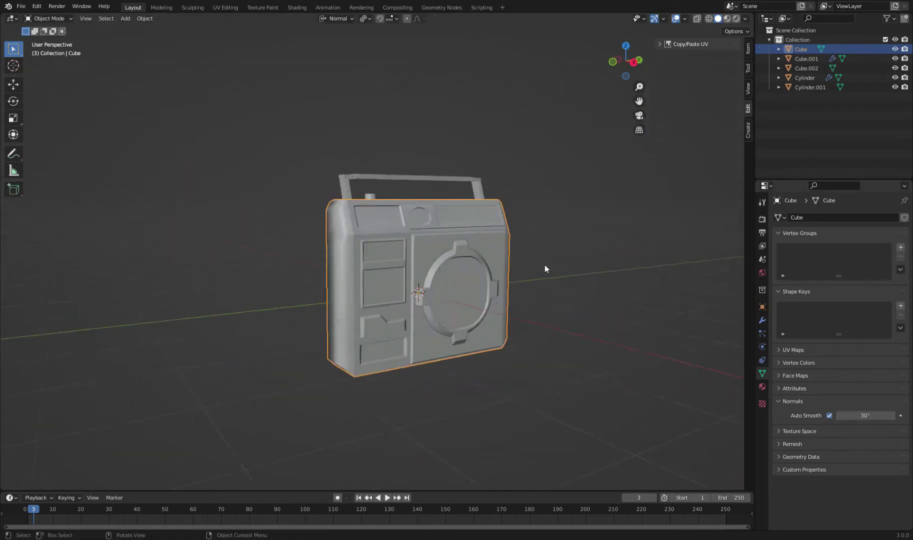
{"action": "key", "text": "Tab"}
{"action": "mouse_move", "coordinate": [545, 268]}
{"action": "middle_mouse_down"}
{"action": "mouse_move", "coordinate": [398, 320]}
{"action": "mouse_move", "coordinate": [457, 369]}
{"action": "middle_mouse_up"}
{"action": "key", "text": "Tab"}
{"action": "left_click", "coordinate": [720, 433]}
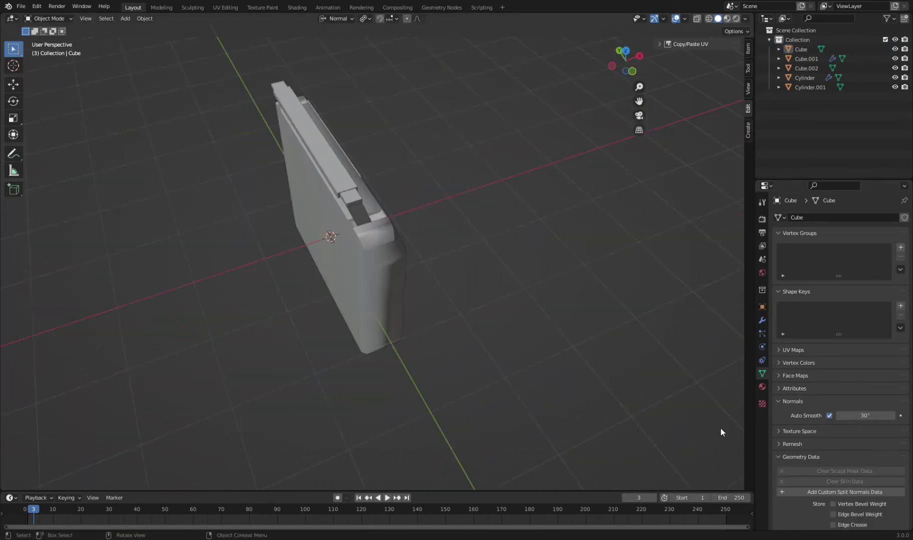
{"action": "middle_click_drag", "start_coordinate": [451, 300], "coordinate": [501, 260]}
- Select the entire body mesh in Edit Mode, then return to Object Mode
{"action": "key", "text": "Tab"}
{"action": "scroll", "coordinate": [501, 261], "scroll_direction": "up", "scroll_amount": 3}
{"action": "scroll", "coordinate": [500, 260], "scroll_direction": "down", "scroll_amount": 1}
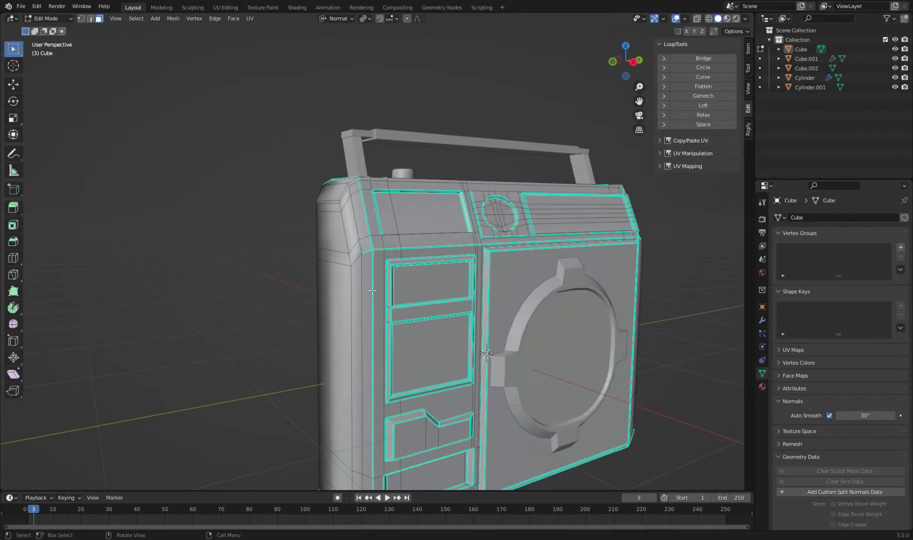
{"action": "key", "text": "a"}
{"action": "key", "text": "Tab"}
{"action": "mouse_move", "coordinate": [276, 218]}
{"action": "middle_mouse_down"}
{"action": "mouse_move", "coordinate": [349, 241]}
{"action": "mouse_move", "coordinate": [381, 205]}
{"action": "mouse_move", "coordinate": [395, 219]}
{"action": "middle_mouse_up"}
{"action": "key", "text": "Tab"}
{"action": "scroll", "coordinate": [349, 242], "scroll_direction": "up", "scroll_amount": 4}
{"action": "key", "text": "Tab"}
- Mark the body's top-left corner edges sharp via the Edge menu and save Radio.blend
{"action": "key", "text": "Tab"}
{"action": "key", "text": "alt+a"}
{"action": "left_click", "coordinate": [396, 219]}
{"action": "left_click", "coordinate": [214, 19]}
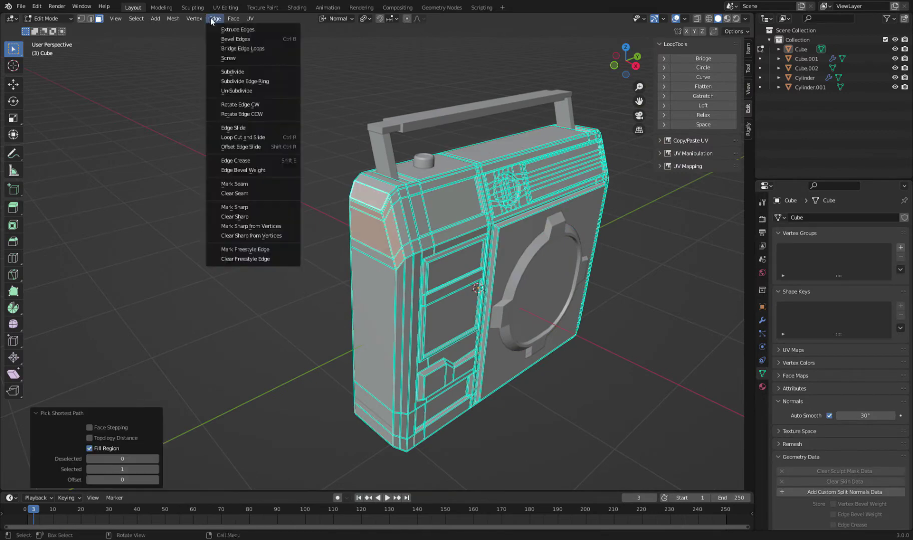
{"action": "left_click", "coordinate": [255, 203]}
{"action": "key", "text": "Tab"}
{"action": "mouse_move", "coordinate": [254, 203]}
{"action": "middle_mouse_down"}
{"action": "mouse_move", "coordinate": [288, 205]}
{"action": "mouse_move", "coordinate": [476, 308]}
{"action": "middle_mouse_up"}
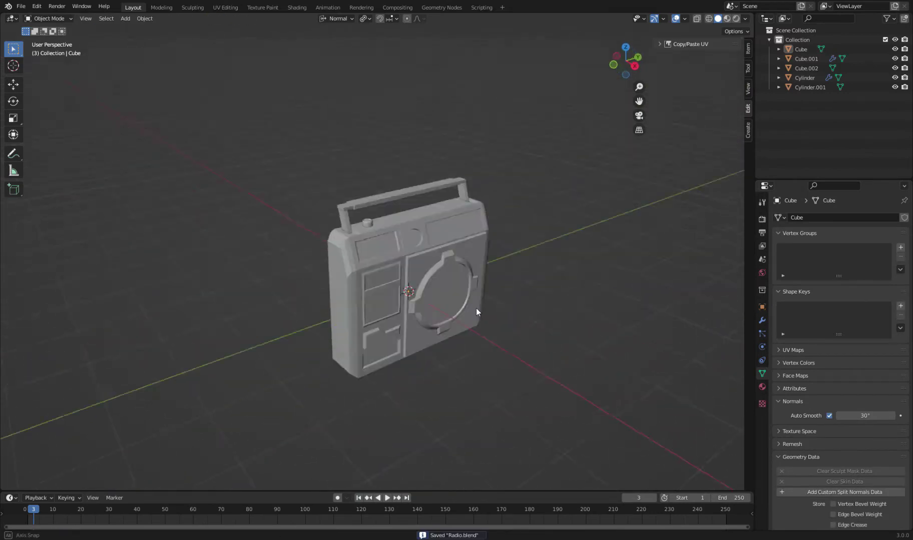
{"action": "key", "text": "ctrl+s"}
- Save Radio.blend from the Save/Open pie
{"action": "key", "text": "7"}
{"action": "mouse_move", "coordinate": [563, 296]}
{"action": "middle_mouse_down"}
{"action": "mouse_move", "coordinate": [524, 291]}
{"action": "mouse_move", "coordinate": [498, 306]}
{"action": "mouse_move", "coordinate": [428, 257]}
{"action": "middle_mouse_up"}
{"action": "key", "text": "shift+a"}
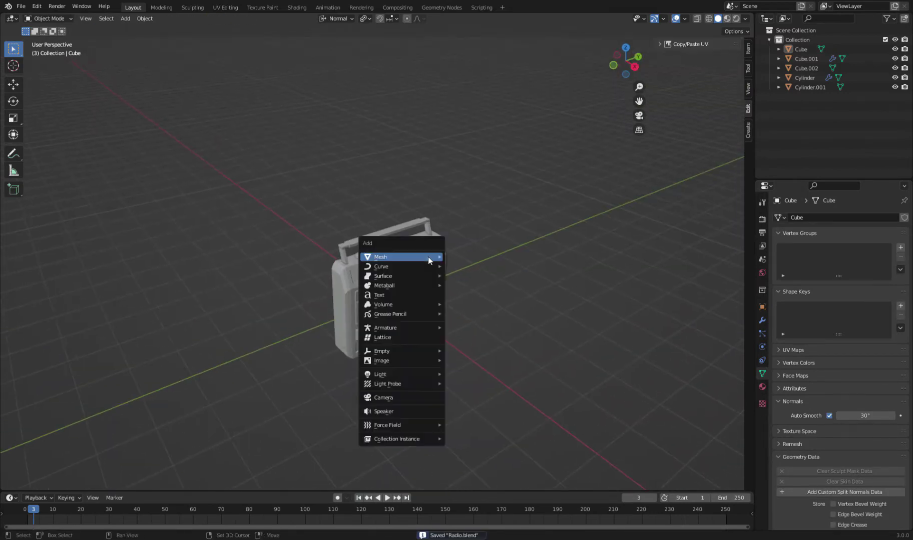
{"action": "key", "text": "Escape"}
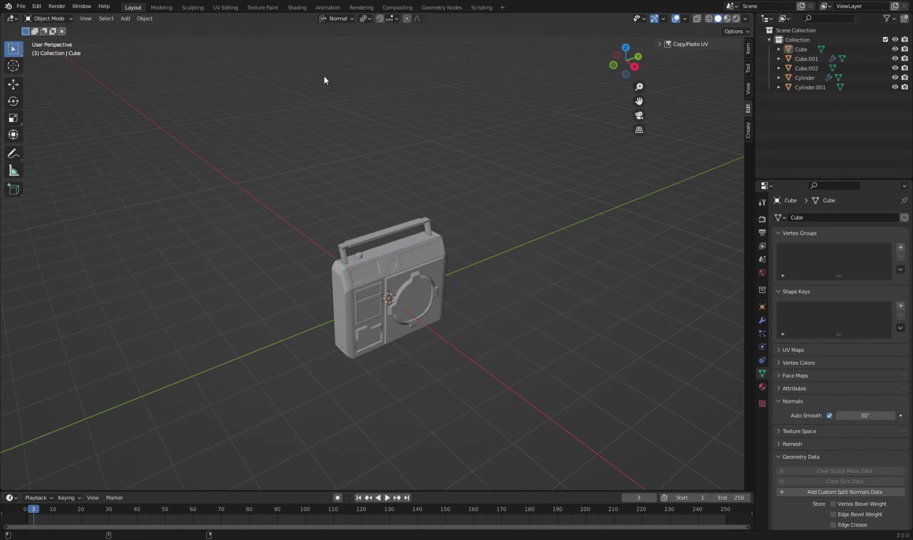
- Add a cube, move it along Z and scale it into a thin, slightly smaller panel
{"action": "key", "text": "shift+a"}
{"action": "mouse_move", "coordinate": [453, 258]}
{"action": "middle_mouse_down"}
{"action": "mouse_move", "coordinate": [471, 262]}
{"action": "mouse_move", "coordinate": [450, 236]}
{"action": "mouse_move", "coordinate": [503, 222]}
{"action": "middle_mouse_up"}
{"action": "left_click", "coordinate": [511, 270]}
{"action": "key", "text": "g"}
{"action": "key", "text": "z"}
{"action": "key", "text": "s"}
{"action": "key", "text": "x"}
{"action": "left_click", "coordinate": [428, 226]}
{"action": "key", "text": "s"}
{"action": "mouse_move", "coordinate": [456, 199]}
{"action": "middle_mouse_down"}
{"action": "mouse_move", "coordinate": [496, 280]}
{"action": "mouse_move", "coordinate": [446, 251]}
{"action": "middle_mouse_up"}
- Add two loop cuts across the panel and bevel the middle face strip
{"action": "key", "text": "s"}
{"action": "left_click", "coordinate": [450, 287]}
{"action": "scroll", "coordinate": [449, 287], "scroll_direction": "up", "scroll_amount": 2}
{"action": "key", "text": "Tab"}
{"action": "key", "text": "ctrl+r"}
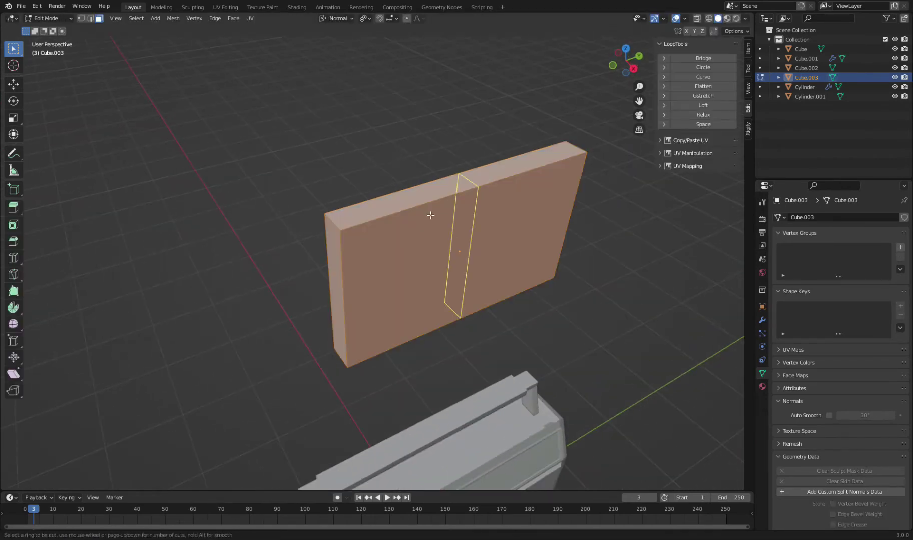
{"action": "left_click", "coordinate": [431, 212]}
{"action": "key", "text": "ctrl+r"}
{"action": "left_click", "coordinate": [473, 210]}
{"action": "key", "text": "ctrl+b"}
{"action": "left_click", "coordinate": [590, 314]}
- Add a Y-scaled horizontal edge loop and scale the bevelled top faces to notch the panel
{"action": "middle_click_drag", "start_coordinate": [590, 314], "coordinate": [398, 241]}
{"action": "key", "text": "ctrl+r"}
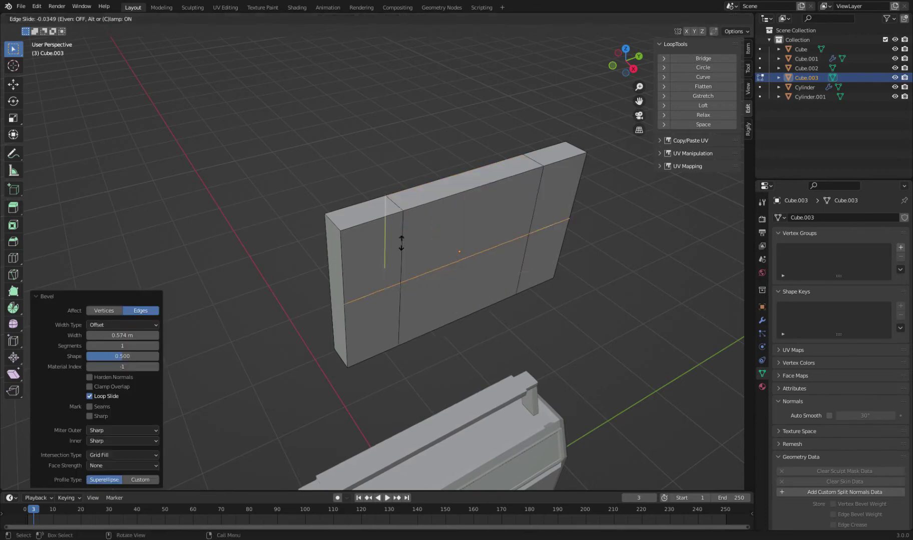
{"action": "left_click", "coordinate": [397, 240]}
{"action": "middle_click_drag", "start_coordinate": [446, 224], "coordinate": [568, 272]}
{"action": "key", "text": "s"}
{"action": "key", "text": "y"}
{"action": "left_click", "coordinate": [568, 272]}
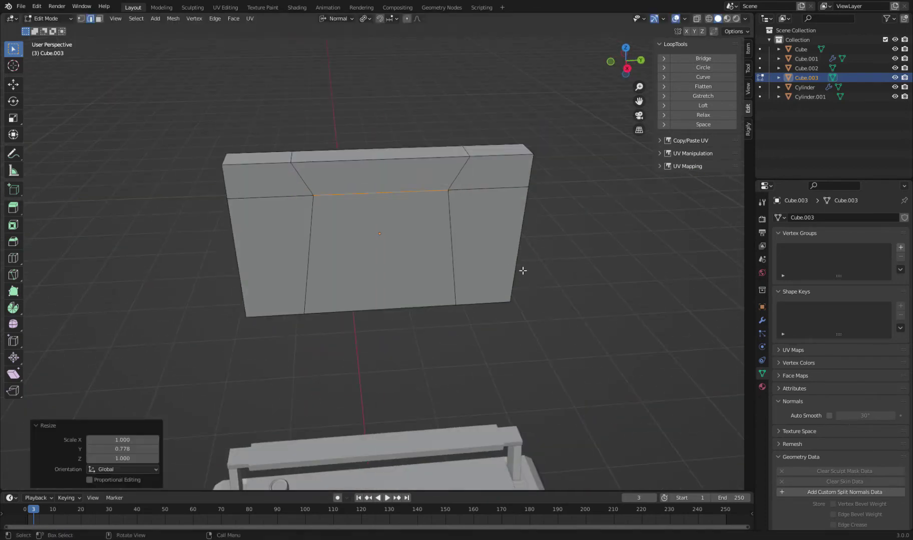
{"action": "left_click", "coordinate": [400, 180]}
{"action": "middle_click_drag", "start_coordinate": [400, 180], "coordinate": [523, 223]}
{"action": "key", "text": "s"}
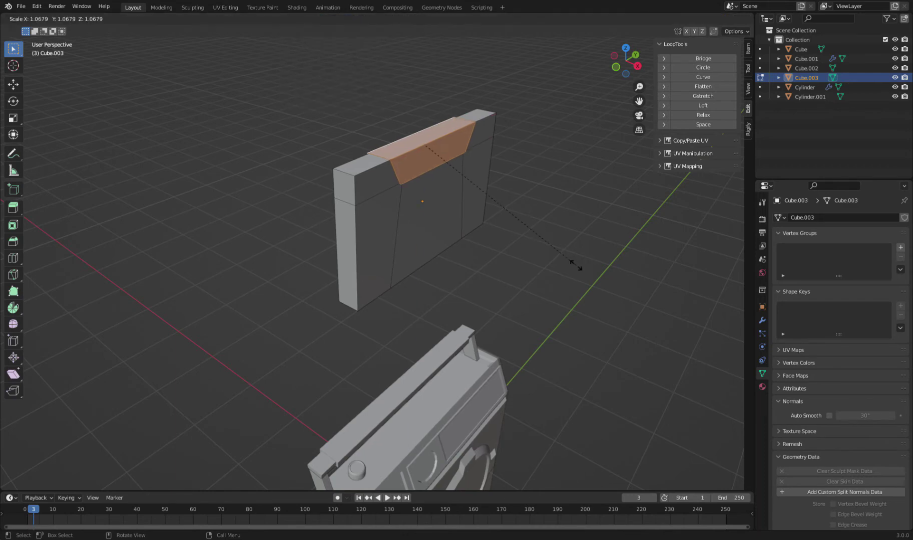
{"action": "left_click", "coordinate": [595, 282]}
{"action": "key", "text": "Tab"}
- Add a Bevel modifier to the panel and enable Auto Smooth
{"action": "middle_click_drag", "start_coordinate": [615, 292], "coordinate": [449, 241]}
{"action": "left_click", "coordinate": [762, 320]}
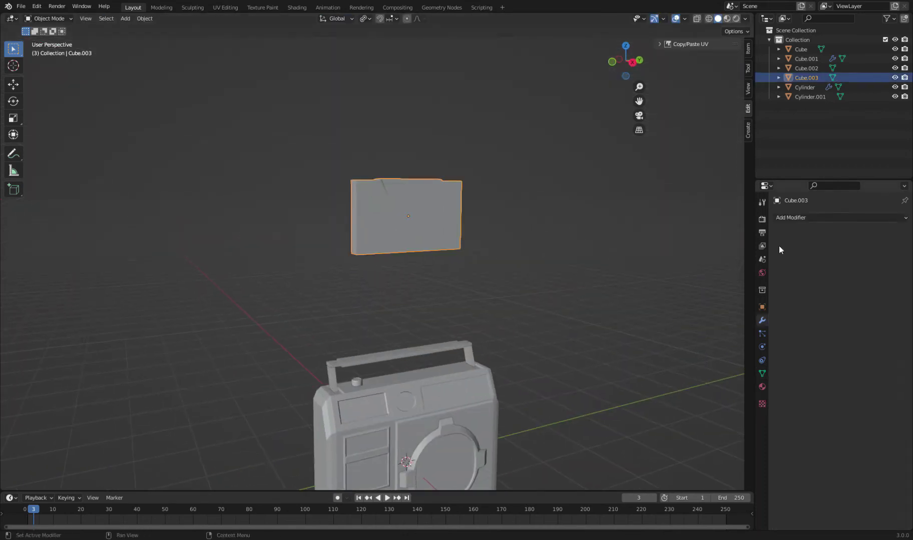
{"action": "left_click", "coordinate": [800, 217]}
{"action": "left_click", "coordinate": [718, 257]}
{"action": "mouse_move", "coordinate": [651, 290]}
{"action": "middle_mouse_down"}
{"action": "mouse_move", "coordinate": [587, 321]}
{"action": "mouse_move", "coordinate": [676, 350]}
{"action": "middle_mouse_up"}
{"action": "left_click", "coordinate": [762, 373]}
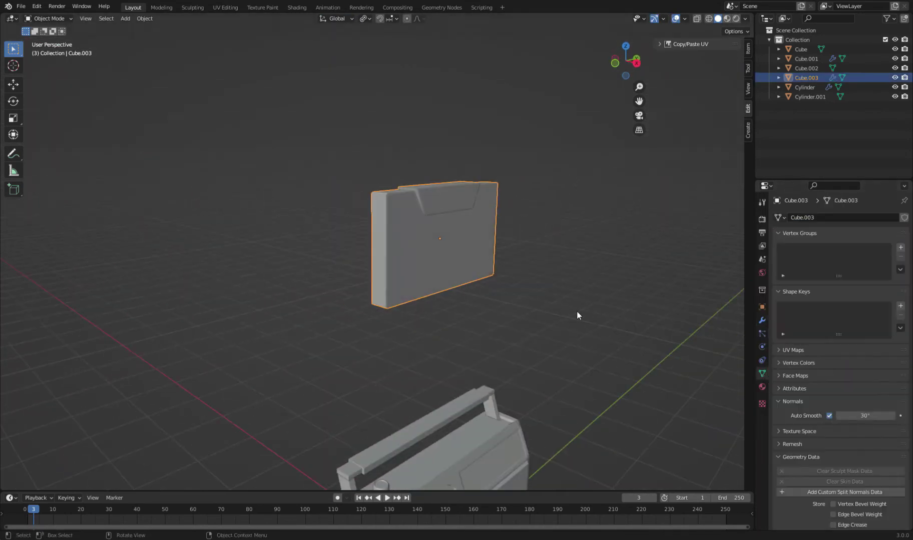
{"action": "mouse_move", "coordinate": [576, 311]}
{"action": "middle_mouse_down"}
{"action": "mouse_move", "coordinate": [468, 303]}
{"action": "mouse_move", "coordinate": [370, 260]}
{"action": "middle_mouse_up"}
- Cut a new edge loop, then scale and extrude the panel's front faces
{"action": "key", "text": "Tab"}
{"action": "key", "text": "ctrl+r"}
{"action": "left_click_drag", "start_coordinate": [368, 260], "coordinate": [368, 306]}
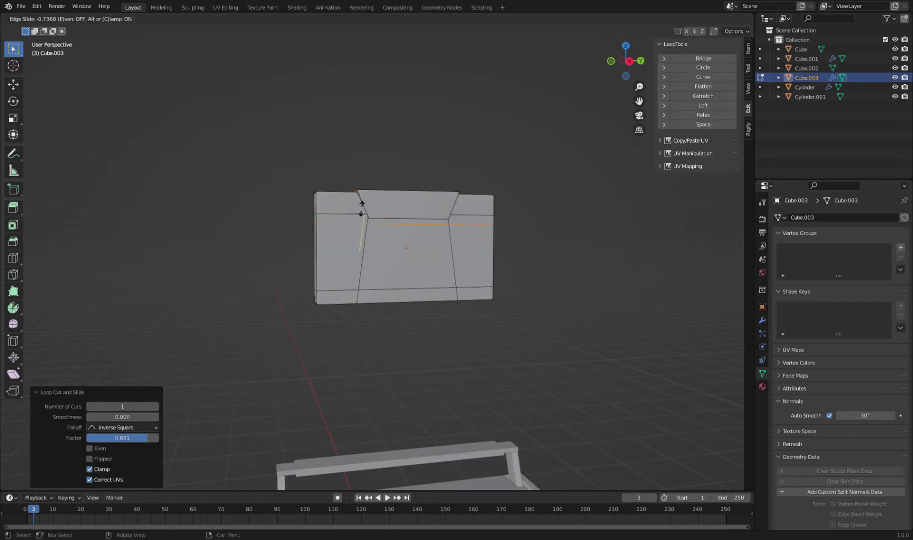
{"action": "left_click", "coordinate": [485, 224]}
{"action": "left_click_drag", "start_coordinate": [357, 247], "coordinate": [460, 266]}
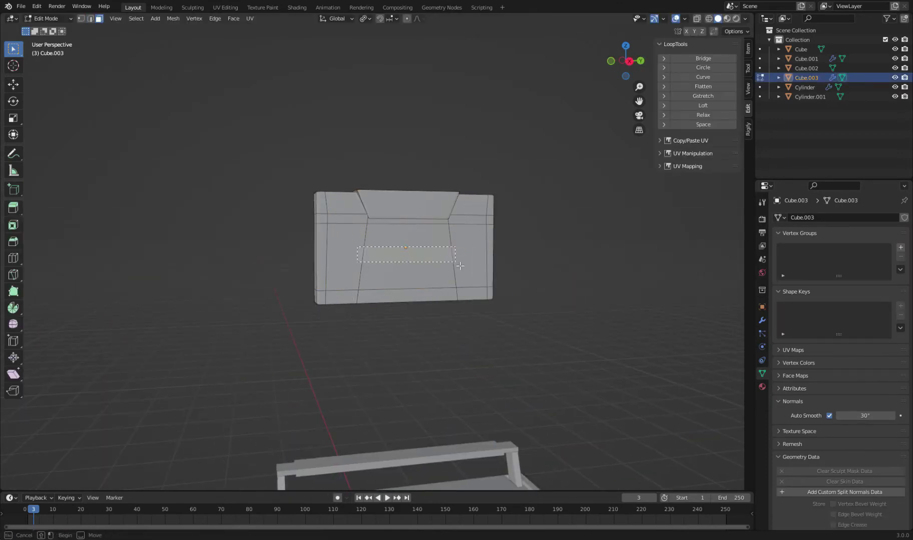
{"action": "left_click", "coordinate": [558, 342]}
{"action": "mouse_move", "coordinate": [558, 341]}
{"action": "middle_mouse_down"}
{"action": "mouse_move", "coordinate": [575, 369]}
{"action": "mouse_move", "coordinate": [503, 310]}
{"action": "middle_mouse_up"}
{"action": "key", "text": "e"}
{"action": "left_click", "coordinate": [588, 358]}
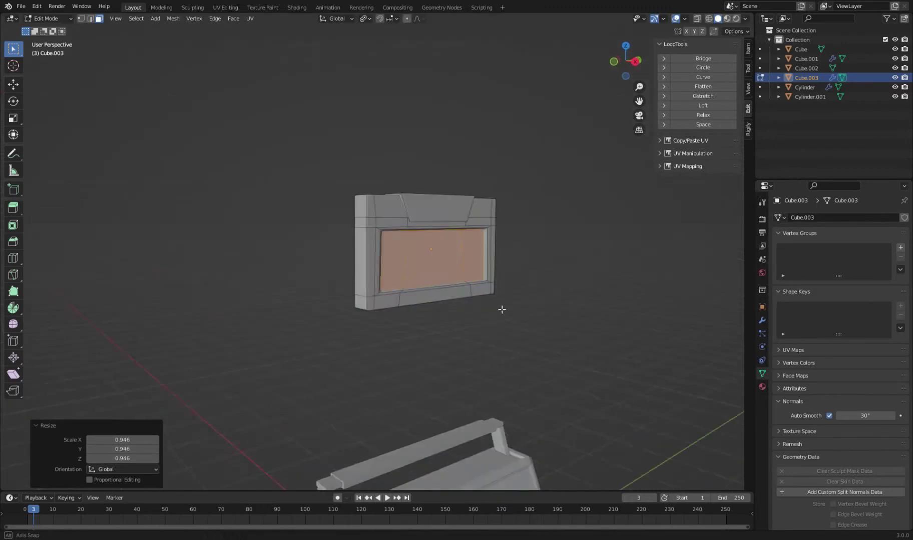
- Shrink the inner screen faces and push them in to form the recessed window
{"action": "left_click_drag", "start_coordinate": [348, 245], "coordinate": [429, 268]}
{"action": "left_click", "coordinate": [505, 319]}
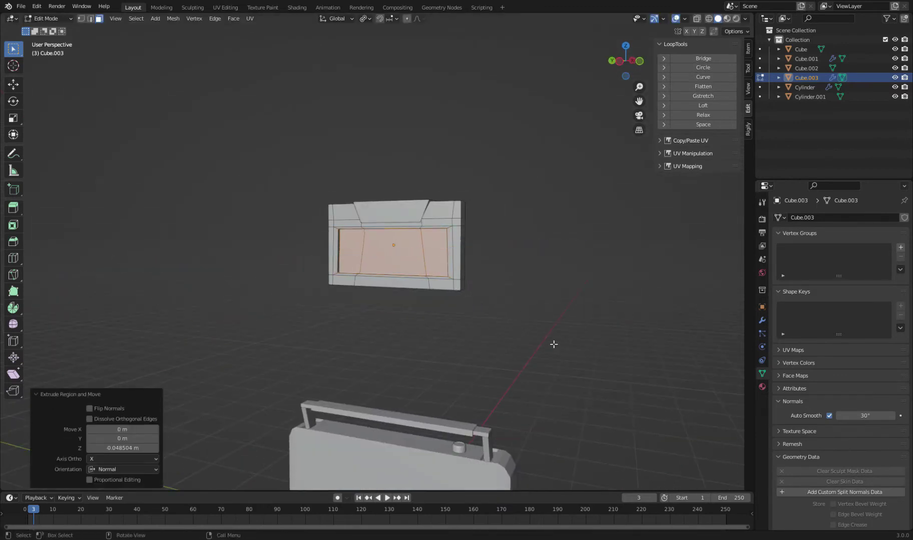
{"action": "key", "text": "Tab"}
{"action": "mouse_move", "coordinate": [504, 300]}
{"action": "middle_mouse_down"}
{"action": "mouse_move", "coordinate": [448, 311]}
{"action": "mouse_move", "coordinate": [493, 327]}
{"action": "middle_mouse_up"}
{"action": "key", "text": "Tab"}
{"action": "scroll", "coordinate": [449, 311], "scroll_direction": "up", "scroll_amount": 3}
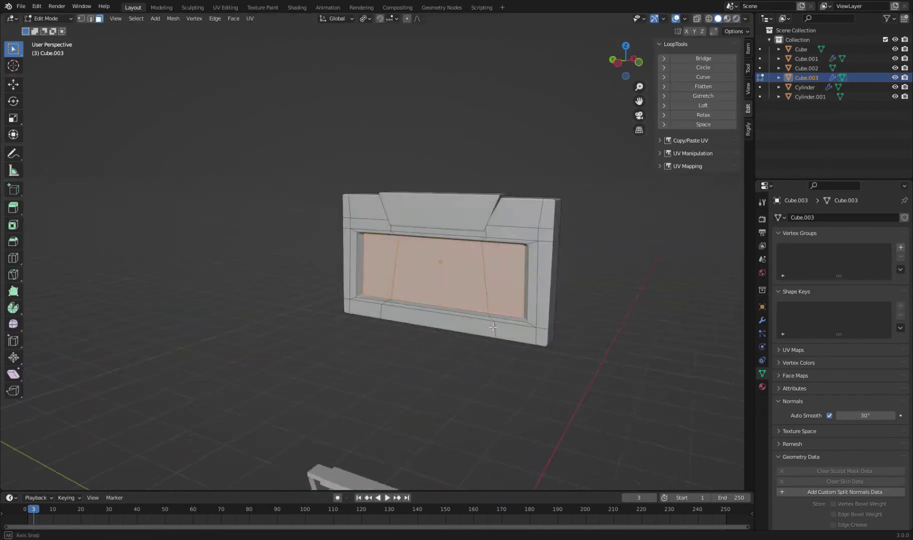
{"action": "key", "text": "Tab"}
{"action": "scroll", "coordinate": [493, 327], "scroll_direction": "down", "scroll_amount": 5}
- Select the radio body and show its modifier settings
{"action": "left_click", "coordinate": [317, 298]}
{"action": "left_click", "coordinate": [390, 395]}
{"action": "left_click", "coordinate": [762, 320]}
- Try a bevel modifier on the radio body, remove it, and save Radio.blend
{"action": "key", "text": "ctrl+s"}
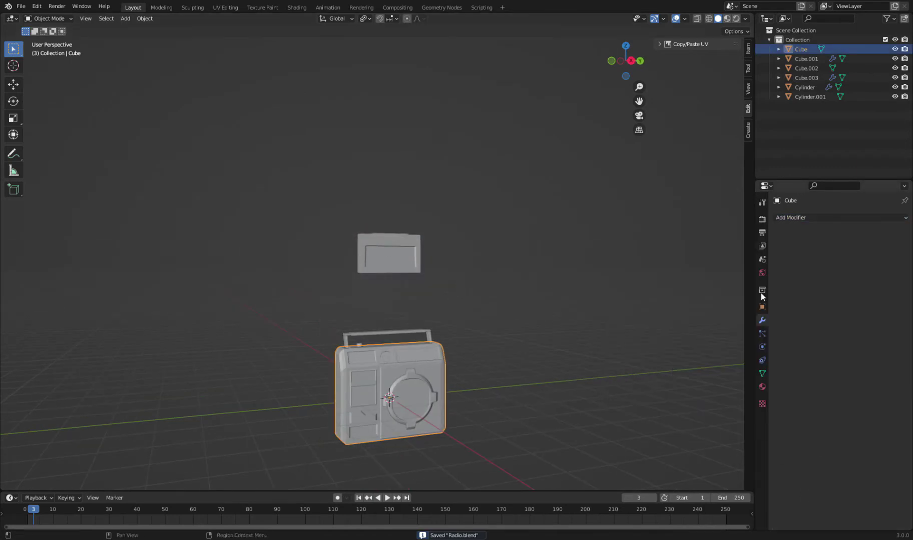
{"action": "left_click", "coordinate": [841, 217]}
{"action": "left_click", "coordinate": [707, 266]}
{"action": "scroll", "coordinate": [562, 291], "scroll_direction": "up", "scroll_amount": 3}
{"action": "scroll", "coordinate": [563, 291], "scroll_direction": "up", "scroll_amount": 2}
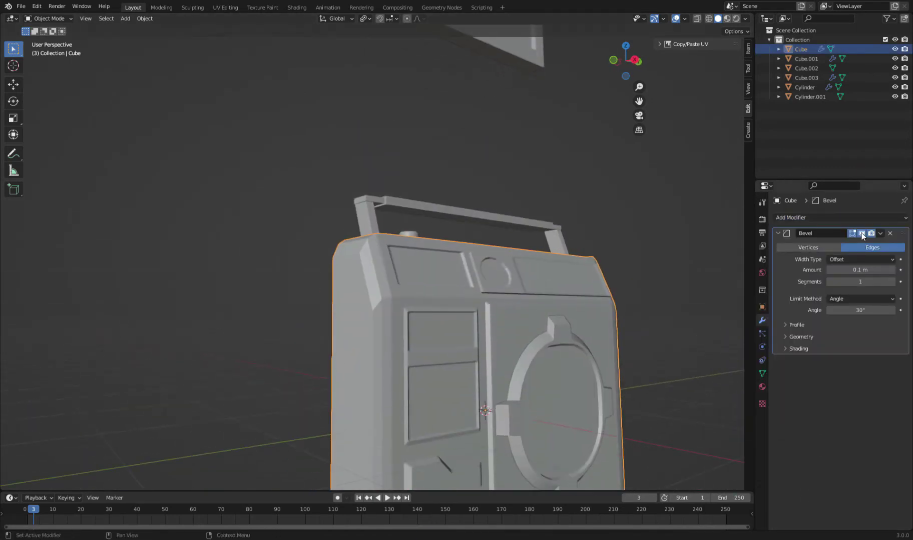
{"action": "left_click", "coordinate": [889, 233]}
{"action": "scroll", "coordinate": [525, 249], "scroll_direction": "down", "scroll_amount": 5}
{"action": "key", "text": "ctrl+s"}
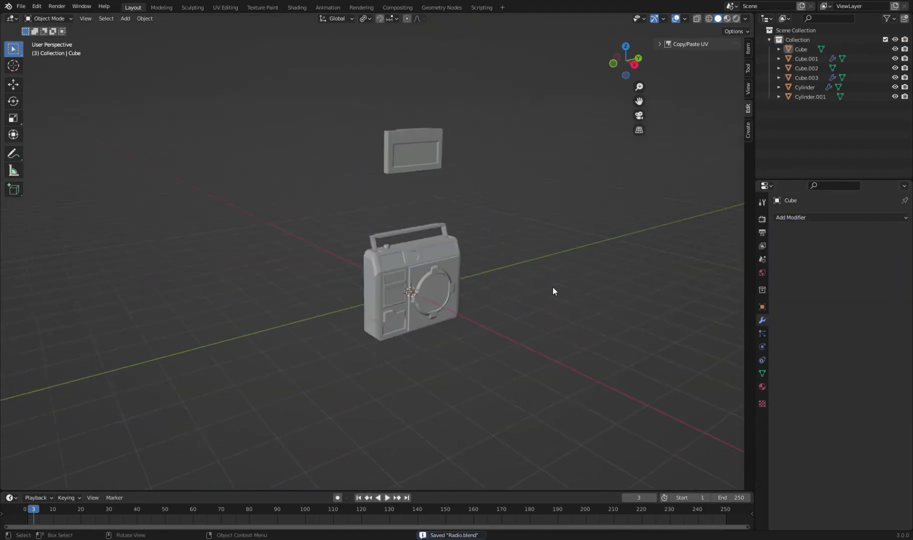
- Add a mesh cylinder rotated 90° on the Y axis, viewed from the front
{"action": "middle_click_drag", "start_coordinate": [500, 241], "coordinate": [507, 269], "text": "shift"}
{"action": "key", "text": "ctrl+s"}
{"action": "scroll", "coordinate": [457, 283], "scroll_direction": "up", "scroll_amount": 3}
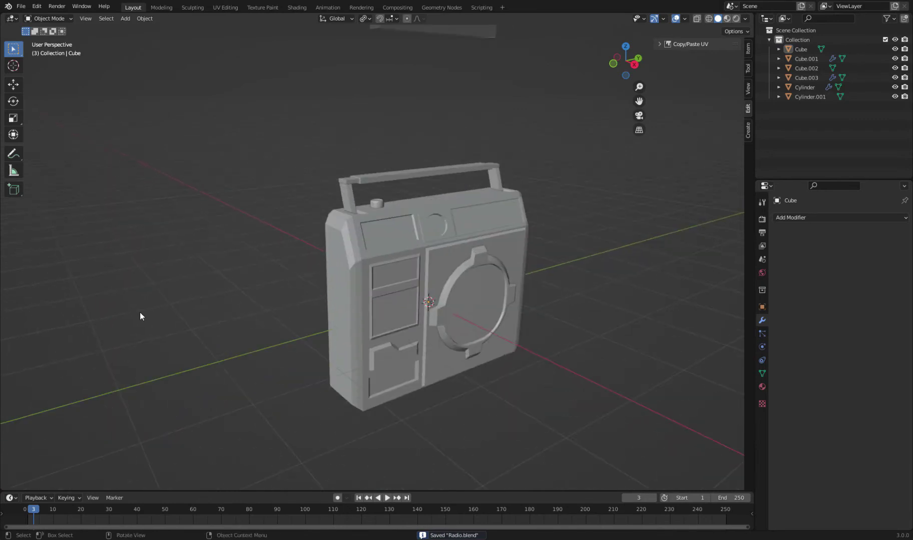
{"action": "middle_click_drag", "start_coordinate": [561, 232], "coordinate": [501, 279]}
{"action": "key", "text": "shift+a"}
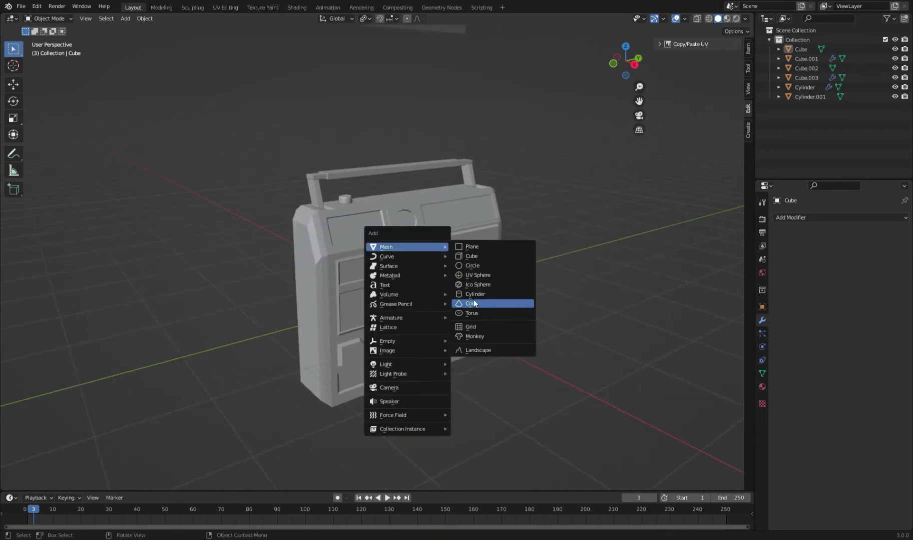
{"action": "left_click", "coordinate": [466, 292]}
{"action": "key", "text": "r"}
{"action": "key", "text": "y"}
{"action": "key", "text": "9"}
{"action": "key", "text": "0"}
{"action": "key", "text": "Return"}
{"action": "key", "text": "KP_1"}
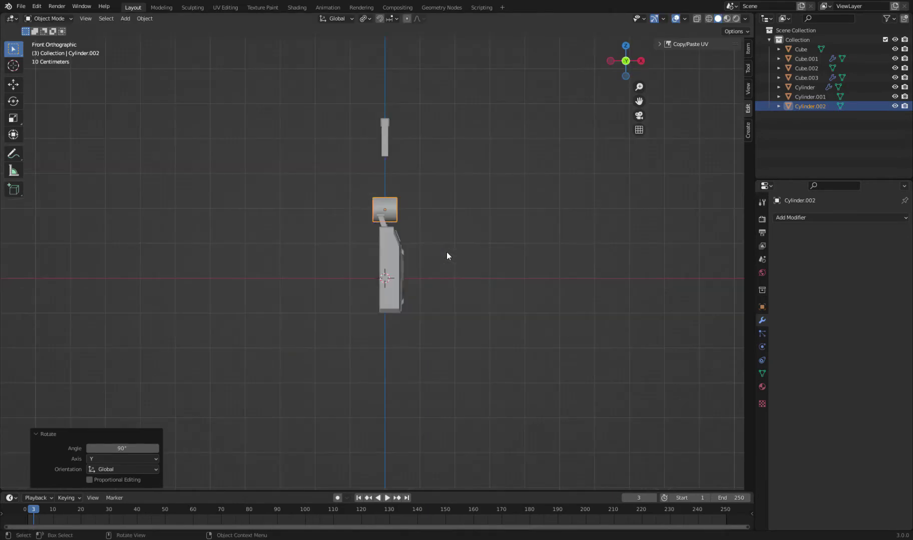
- Shrink the cylinder and place it on the speaker ring's top tab
{"action": "key", "text": "s"}
{"action": "left_click", "coordinate": [393, 284]}
{"action": "scroll", "coordinate": [414, 264], "scroll_direction": "up", "scroll_amount": 5}
{"action": "key", "text": "s"}
{"action": "left_click", "coordinate": [359, 292]}
{"action": "key", "text": "KP_3"}
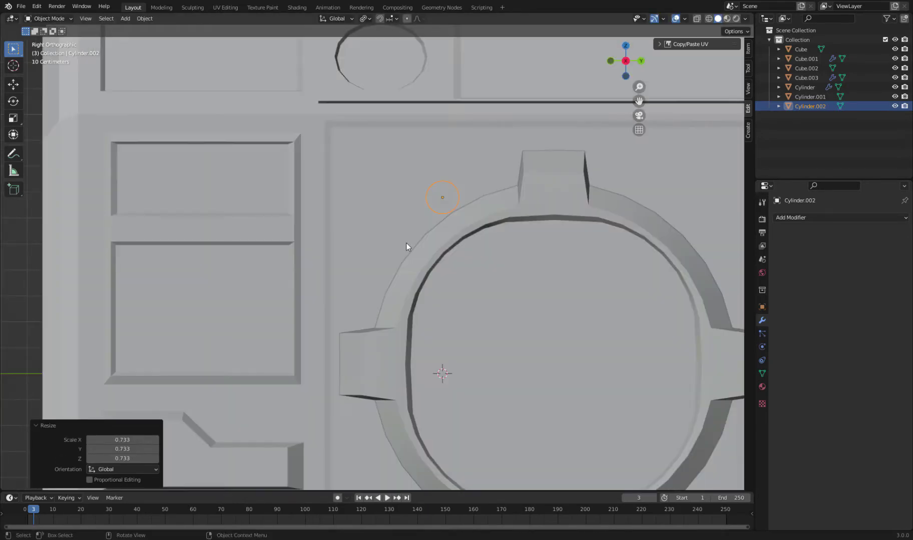
{"action": "key", "text": "g"}
{"action": "left_click", "coordinate": [456, 181]}
{"action": "middle_click_drag", "start_coordinate": [456, 181], "coordinate": [431, 297]}
{"action": "scroll", "coordinate": [431, 297], "scroll_direction": "up", "scroll_amount": 3}
{"action": "key", "text": "s"}
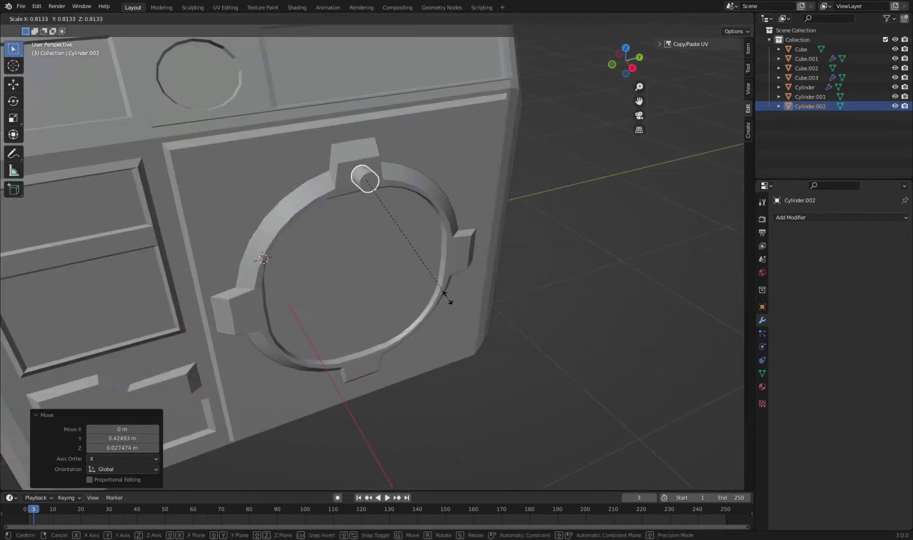
{"action": "left_click", "coordinate": [450, 301]}
- In Edit Mode, inset the cylinder's face to make it hollow
{"action": "key", "text": "KP_1"}
{"action": "key", "text": "Tab"}
{"action": "left_click", "coordinate": [386, 252]}
{"action": "middle_click_drag", "start_coordinate": [386, 252], "coordinate": [381, 297]}
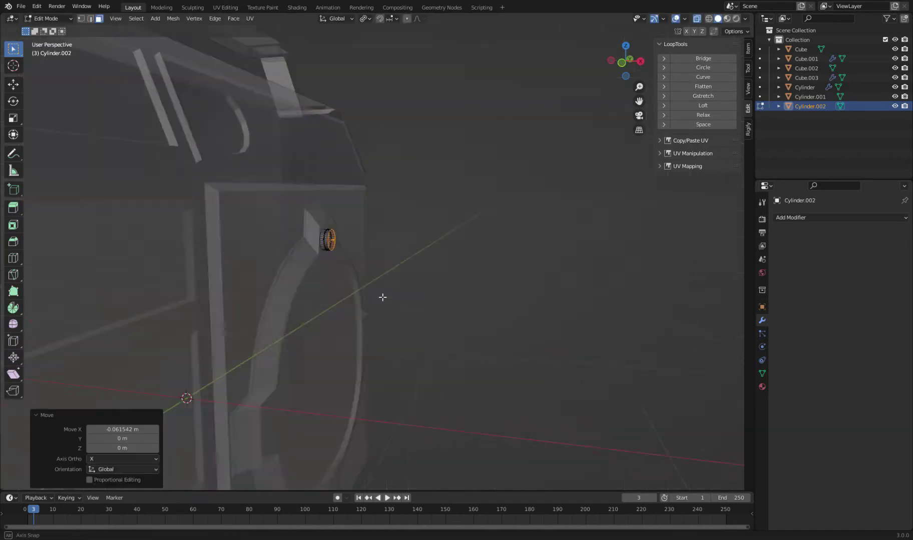
{"action": "scroll", "coordinate": [386, 335], "scroll_direction": "up", "scroll_amount": 3}
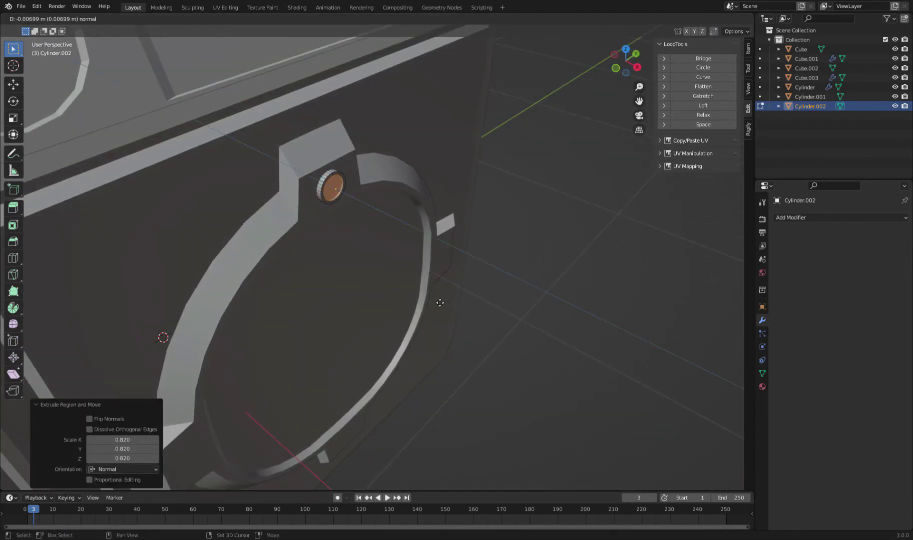
{"action": "left_click", "coordinate": [463, 289]}
{"action": "scroll", "coordinate": [388, 229], "scroll_direction": "down", "scroll_amount": 5}
{"action": "scroll", "coordinate": [715, 314], "scroll_direction": "up", "scroll_amount": 3}
{"action": "left_click", "coordinate": [761, 374]}
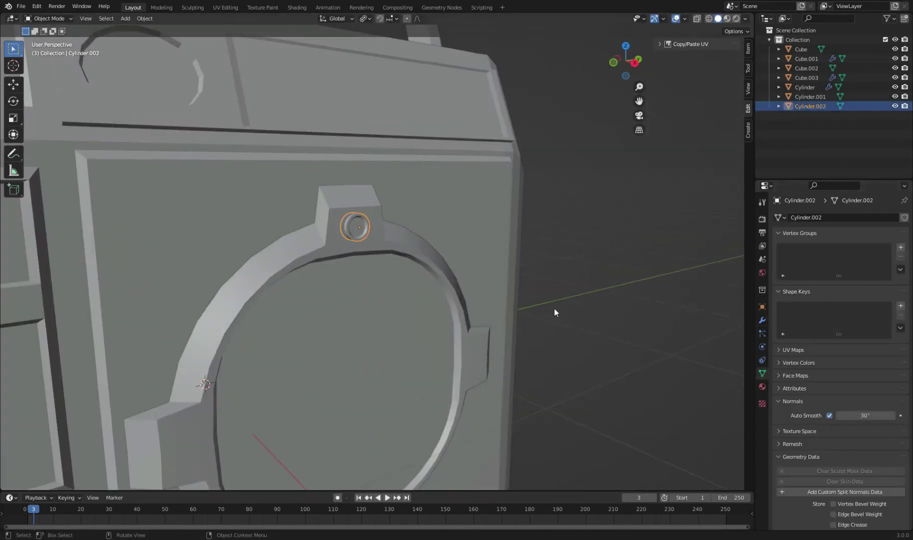
{"action": "scroll", "coordinate": [317, 207], "scroll_direction": "up", "scroll_amount": 5}
- Add a loop cut to the ring, return to Object Mode, and save
{"action": "key", "text": "ctrl+r"}
{"action": "left_click", "coordinate": [317, 206]}
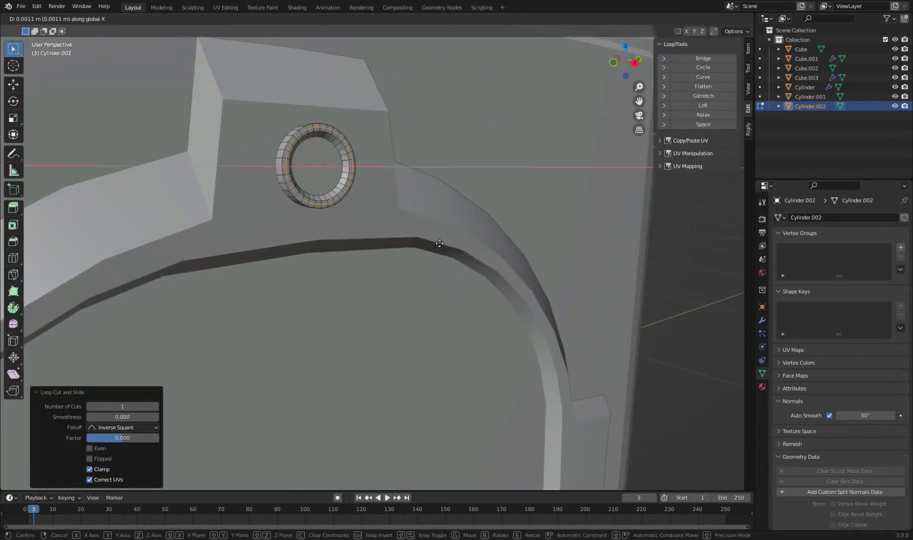
{"action": "left_click", "coordinate": [439, 244]}
{"action": "key", "text": "Tab"}
{"action": "scroll", "coordinate": [441, 243], "scroll_direction": "down", "scroll_amount": 5}
{"action": "scroll", "coordinate": [503, 281], "scroll_direction": "down", "scroll_amount": 4}
{"action": "scroll", "coordinate": [451, 240], "scroll_direction": "down", "scroll_amount": 2}
{"action": "key", "text": "ctrl+s"}
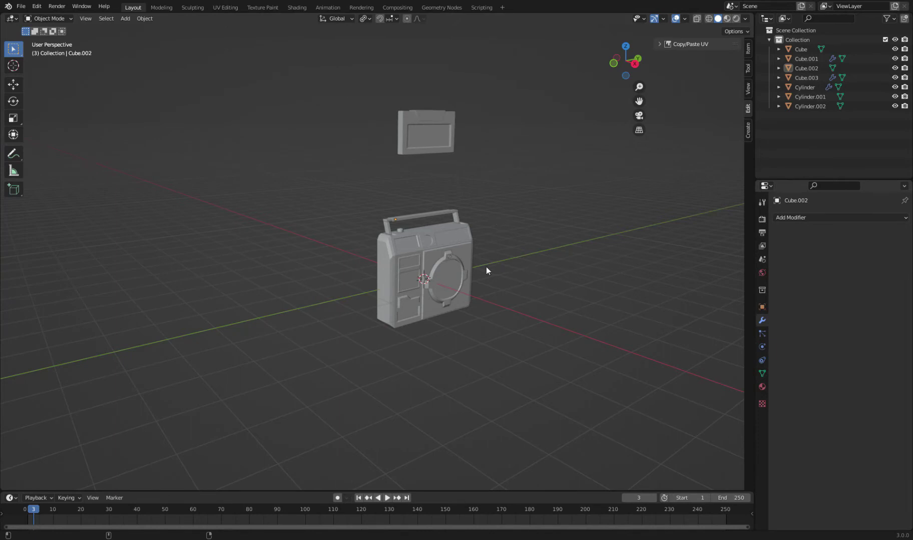
- Add another mesh cylinder and rotate it sideways, viewed from the right
{"action": "middle_click_drag", "start_coordinate": [451, 251], "coordinate": [491, 249]}
{"action": "key", "text": "shift+a"}
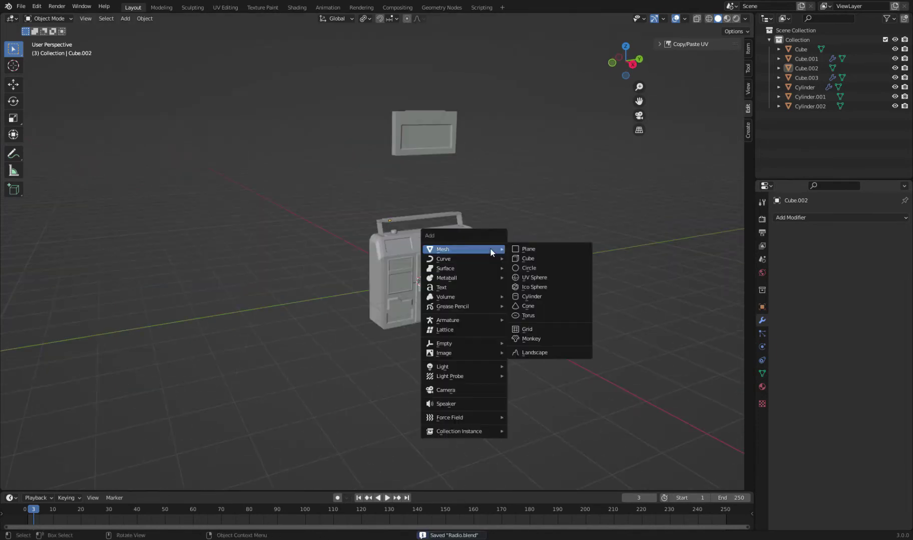
{"action": "left_click", "coordinate": [548, 299]}
{"action": "type", "text": "0"}
{"action": "key", "text": "Return"}
{"action": "key", "text": "KP_3"}
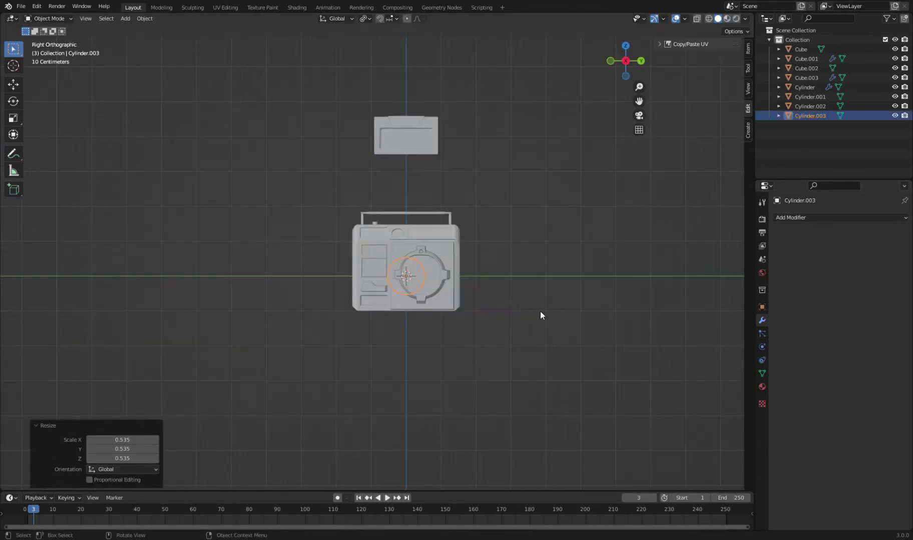
- Scale the new cylinder down in two passes to knob size
{"action": "scroll", "coordinate": [540, 311], "scroll_direction": "up", "scroll_amount": 3}
{"action": "key", "text": "s"}
{"action": "left_click", "coordinate": [461, 315]}
{"action": "scroll", "coordinate": [368, 443], "scroll_direction": "up", "scroll_amount": 6}
{"action": "key", "text": "s"}
{"action": "left_click", "coordinate": [328, 329]}
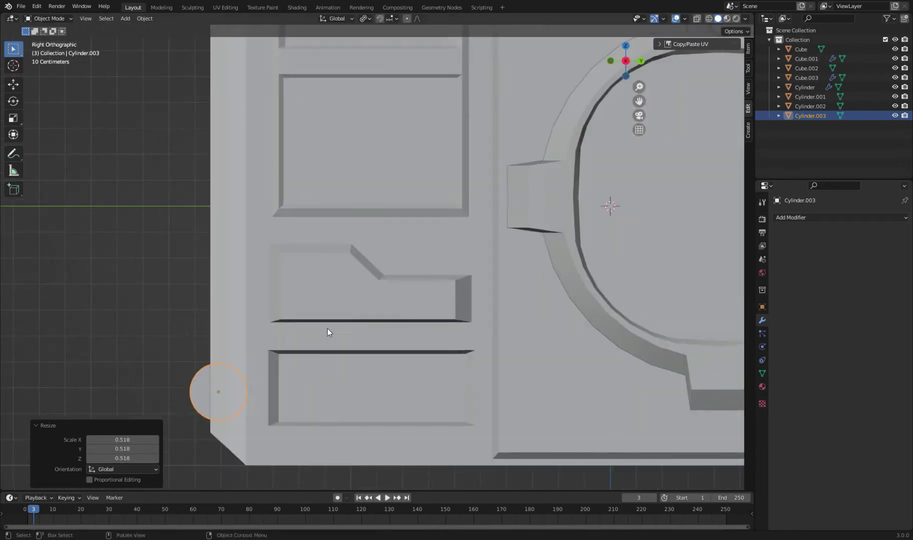
- Move the cylinder along X onto the radio's lower-left front compartment
{"action": "key", "text": "KP_1"}
{"action": "scroll", "coordinate": [417, 406], "scroll_direction": "down", "scroll_amount": 3}
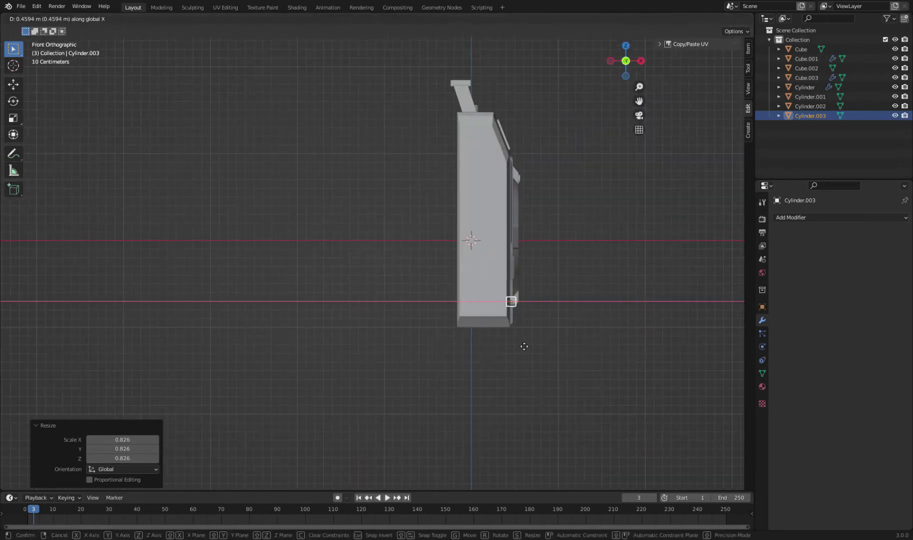
{"action": "key", "text": "g"}
{"action": "key", "text": "x"}
{"action": "left_click", "coordinate": [523, 347]}
{"action": "scroll", "coordinate": [517, 345], "scroll_direction": "up", "scroll_amount": 5}
{"action": "mouse_move", "coordinate": [517, 344]}
{"action": "middle_mouse_down"}
{"action": "mouse_move", "coordinate": [461, 318]}
{"action": "mouse_move", "coordinate": [466, 341]}
{"action": "mouse_move", "coordinate": [464, 322]}
{"action": "mouse_move", "coordinate": [497, 330]}
{"action": "mouse_move", "coordinate": [481, 339]}
{"action": "middle_mouse_up"}
{"action": "scroll", "coordinate": [481, 338], "scroll_direction": "up", "scroll_amount": 3}
- In Edit Mode, extrude the front face, scale it smaller, and push it inward
{"action": "key", "text": "Tab"}
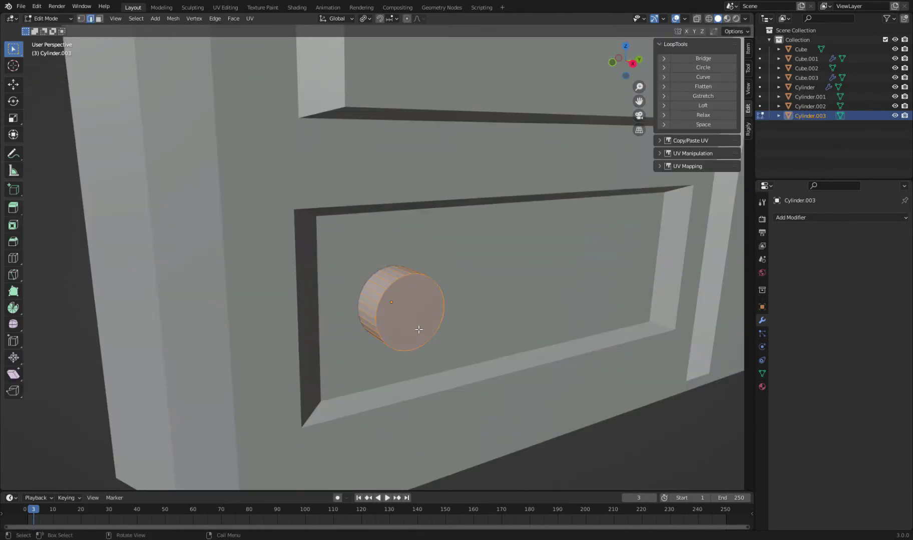
{"action": "key", "text": "e"}
{"action": "key", "text": "s"}
{"action": "left_click", "coordinate": [546, 331]}
{"action": "key", "text": "g"}
{"action": "key", "text": "x"}
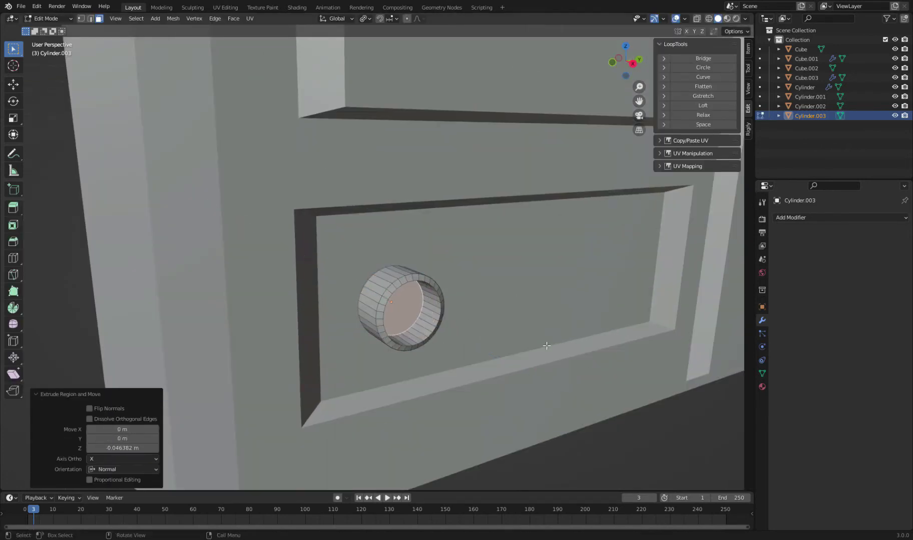
{"action": "scroll", "coordinate": [546, 346], "scroll_direction": "down", "scroll_amount": 8}
{"action": "left_click", "coordinate": [762, 374]}
{"action": "scroll", "coordinate": [542, 381], "scroll_direction": "up", "scroll_amount": 8}
- Select the whole knob, rescale it to fit, and return to Object Mode
{"action": "key", "text": "g"}
{"action": "key", "text": "x"}
{"action": "left_click", "coordinate": [430, 323]}
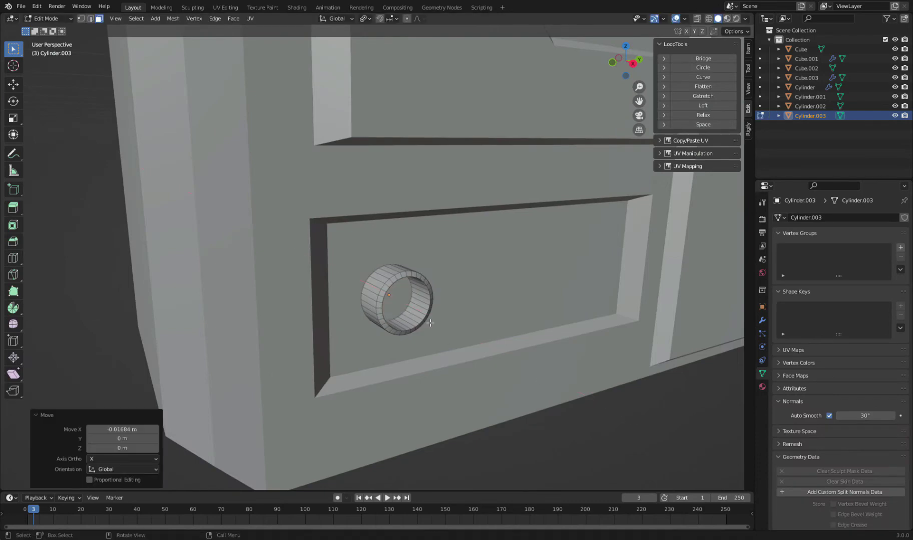
{"action": "key", "text": "a"}
{"action": "key", "text": "s"}
{"action": "left_click", "coordinate": [564, 388]}
{"action": "key", "text": "Tab"}
{"action": "scroll", "coordinate": [558, 383], "scroll_direction": "down", "scroll_amount": 8}
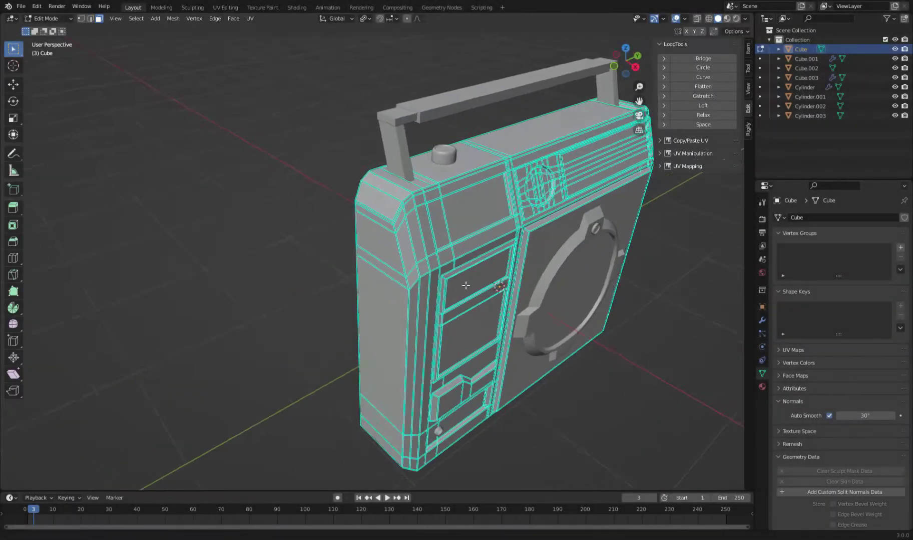
- Switch to face selection and orbit onto the radio's front
{"action": "scroll", "coordinate": [459, 299], "scroll_direction": "up", "scroll_amount": 3}
{"action": "scroll", "coordinate": [460, 298], "scroll_direction": "up", "scroll_amount": 3}
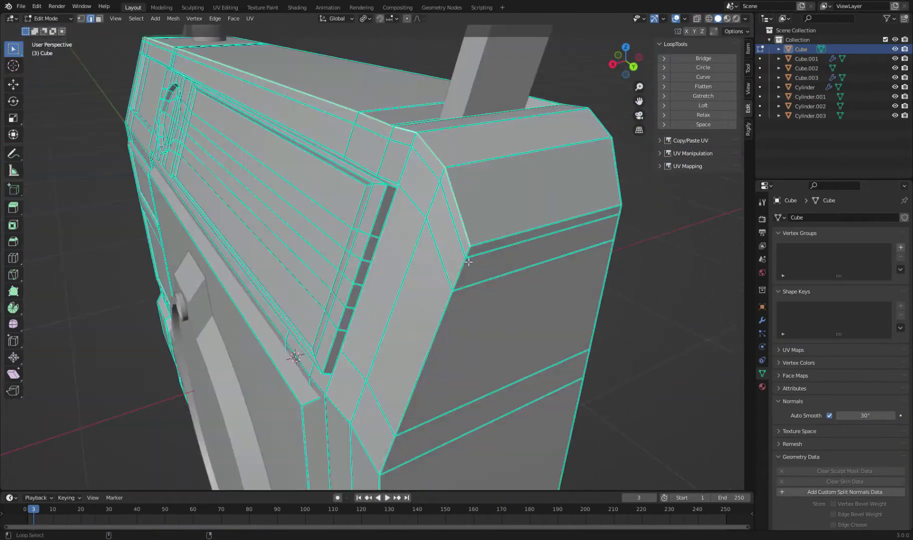
{"action": "middle_click_drag", "start_coordinate": [459, 299], "coordinate": [530, 219]}
{"action": "scroll", "coordinate": [530, 219], "scroll_direction": "down", "scroll_amount": 3}
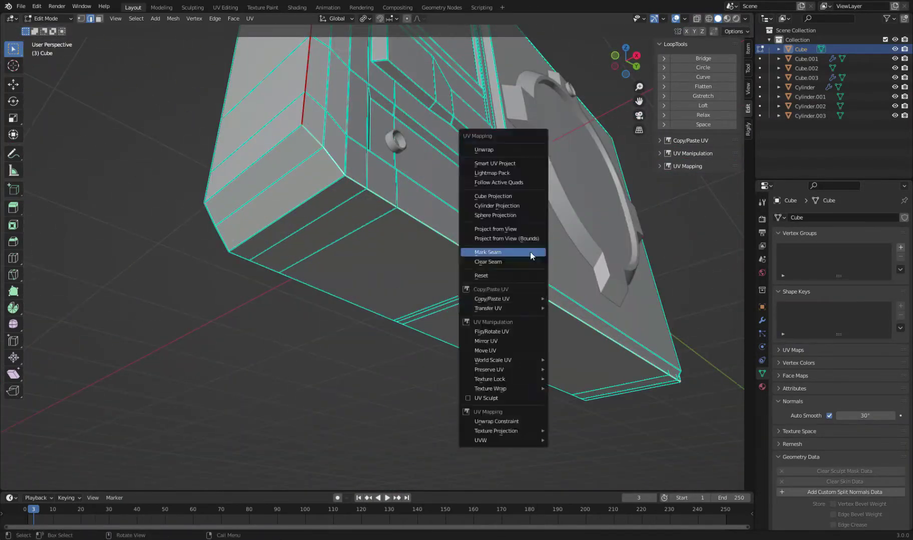
{"action": "scroll", "coordinate": [313, 339], "scroll_direction": "up", "scroll_amount": 2}
{"action": "scroll", "coordinate": [581, 259], "scroll_direction": "up", "scroll_amount": 5}
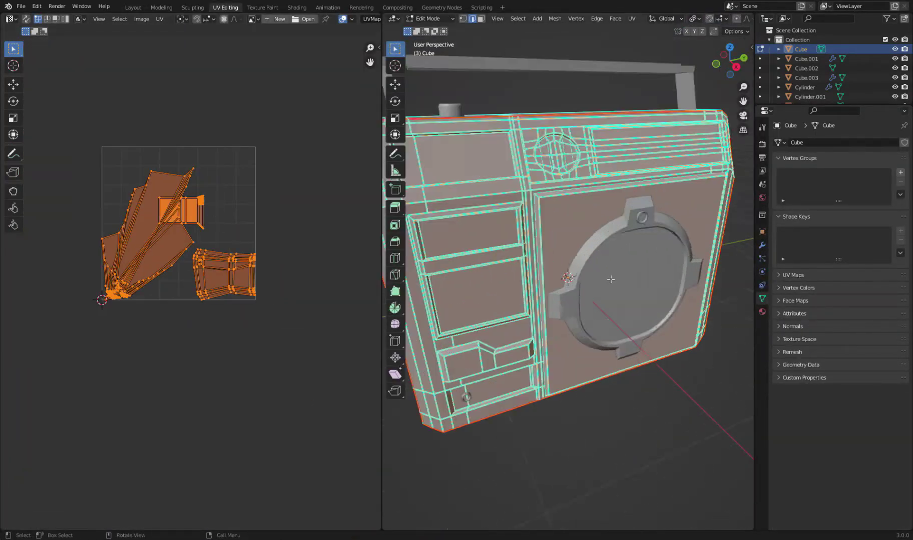
{"action": "key", "text": "3"}
{"action": "middle_click_drag", "start_coordinate": [581, 260], "coordinate": [620, 267]}
{"action": "scroll", "coordinate": [581, 260], "scroll_direction": "down", "scroll_amount": 5}
- Unwrap the selected radio faces into a UV island
{"action": "key", "text": "l"}
{"action": "key", "text": "u"}
{"action": "left_click", "coordinate": [315, 234]}
{"action": "scroll", "coordinate": [565, 240], "scroll_direction": "up", "scroll_amount": 4}
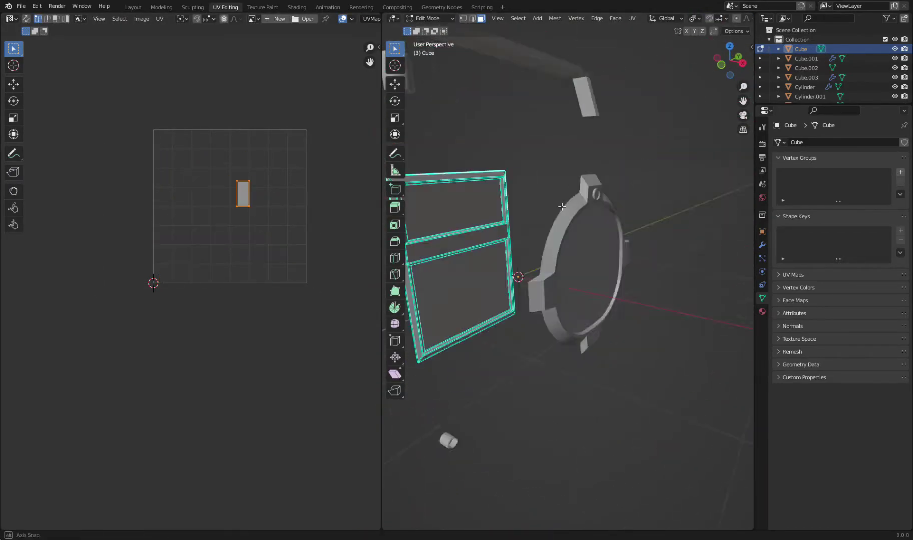
{"action": "middle_click_drag", "start_coordinate": [566, 241], "coordinate": [566, 240]}
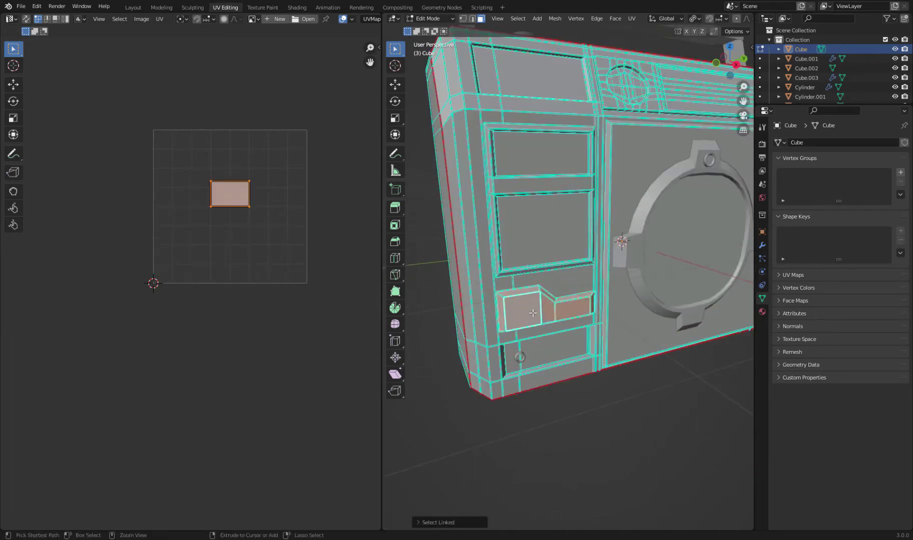
{"action": "key", "text": "u"}
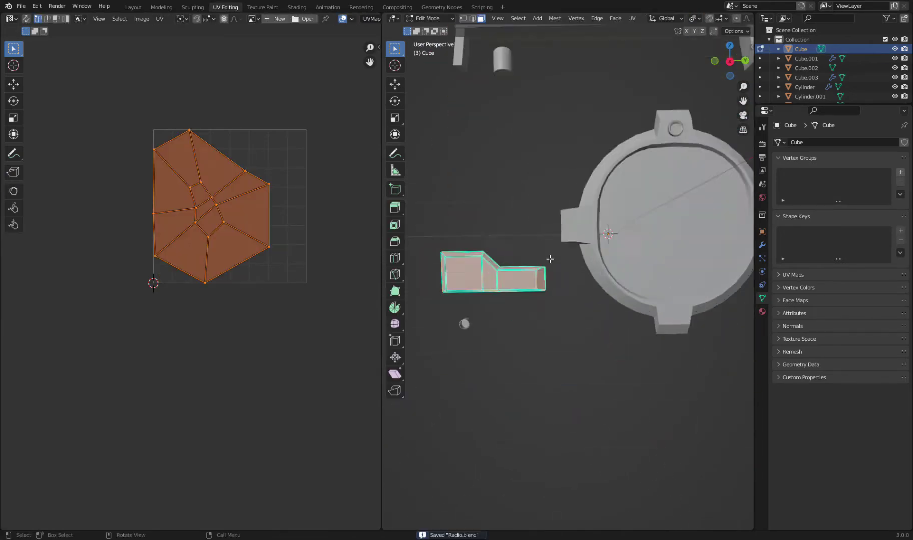
- Save, then select the notched panel's linked faces and its border edge loop
{"action": "key", "text": "KP_Decimal"}
{"action": "key", "text": "2"}
{"action": "key", "text": "alt+a"}
{"action": "key", "text": "ctrl+s"}
{"action": "left_click", "coordinate": [556, 233]}
{"action": "key", "text": "u"}
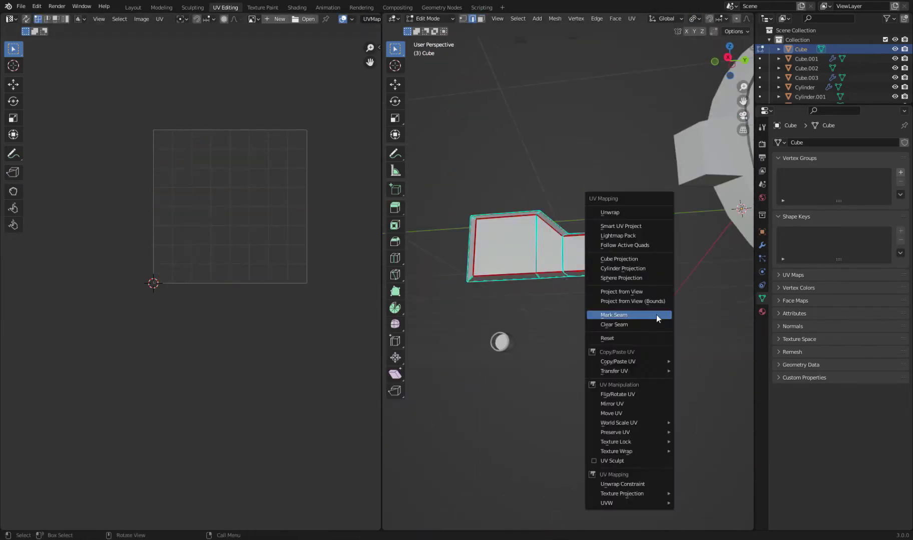
{"action": "key", "text": "l"}
{"action": "key", "text": "KP_Decimal"}
{"action": "left_click", "coordinate": [238, 191], "text": "alt"}
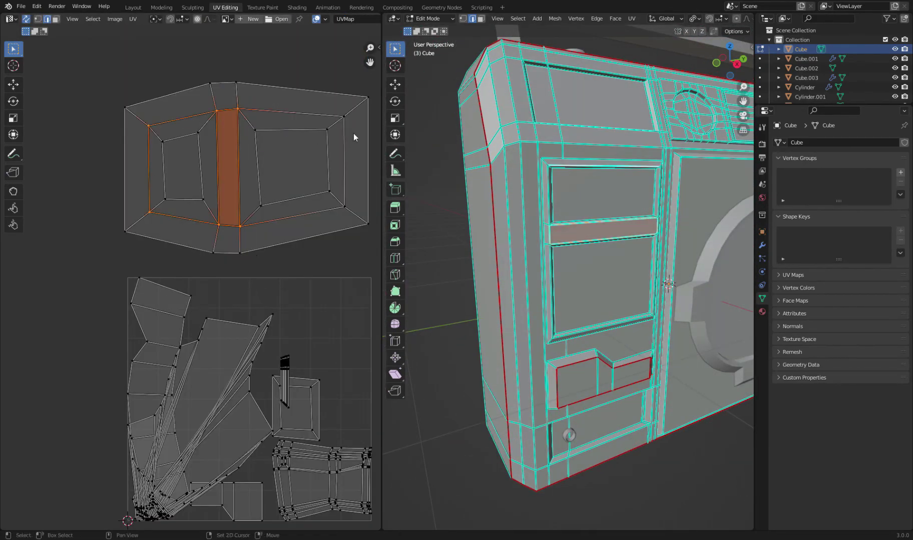
- Mark the selected radio body edges as seams, re-unwrap the body and save
{"action": "key", "text": "u"}
{"action": "left_click", "coordinate": [629, 265]}
{"action": "key", "text": "a"}
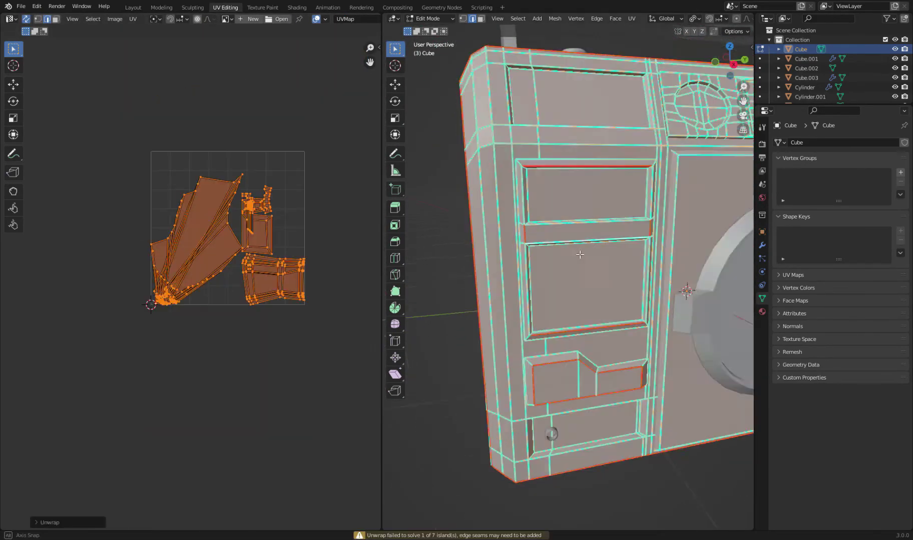
{"action": "key", "text": "a"}
{"action": "scroll", "coordinate": [275, 327], "scroll_direction": "up", "scroll_amount": 5}
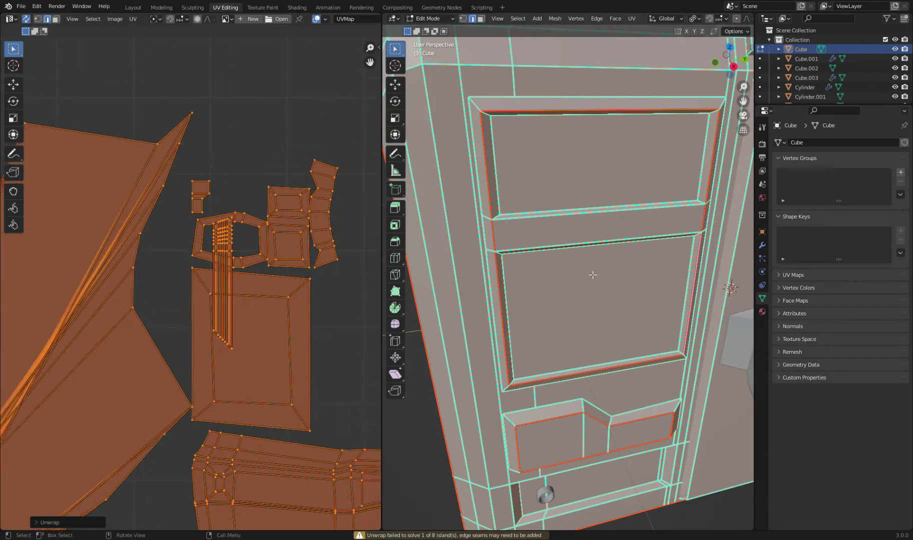
{"action": "scroll", "coordinate": [289, 329], "scroll_direction": "down", "scroll_amount": 5}
{"action": "left_click", "coordinate": [124, 347]}
{"action": "key", "text": "ctrl+s"}
- Mark the radio body's side edge as a seam
{"action": "scroll", "coordinate": [621, 290], "scroll_direction": "up", "scroll_amount": 5}
{"action": "middle_click_drag", "start_coordinate": [601, 300], "coordinate": [551, 301]}
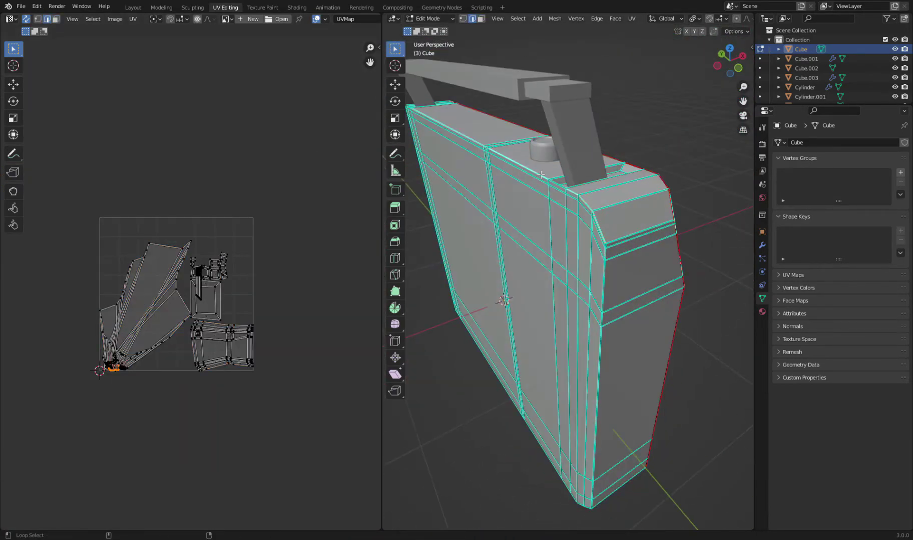
{"action": "scroll", "coordinate": [576, 300], "scroll_direction": "up", "scroll_amount": 3}
{"action": "key", "text": "2"}
{"action": "key", "text": "u"}
{"action": "left_click", "coordinate": [650, 302]}
{"action": "scroll", "coordinate": [629, 250], "scroll_direction": "down", "scroll_amount": 5}
{"action": "mouse_move", "coordinate": [629, 250]}
{"action": "middle_mouse_down"}
{"action": "mouse_move", "coordinate": [600, 240]}
{"action": "mouse_move", "coordinate": [629, 232]}
{"action": "mouse_move", "coordinate": [419, 313]}
{"action": "mouse_move", "coordinate": [500, 251]}
{"action": "middle_mouse_up"}
{"action": "scroll", "coordinate": [629, 235], "scroll_direction": "up", "scroll_amount": 5}
- Re-unwrap the whole radio body with the new side seam and save
{"action": "key", "text": "a"}
{"action": "key", "text": "u"}
{"action": "left_click", "coordinate": [629, 232]}
{"action": "key", "text": "ctrl+s"}
{"action": "scroll", "coordinate": [611, 206], "scroll_direction": "down", "scroll_amount": 5}
{"action": "scroll", "coordinate": [419, 313], "scroll_direction": "down", "scroll_amount": 3}
- Select the boundary loop around the top circle of the radio body
{"action": "key", "text": "l"}
{"action": "scroll", "coordinate": [173, 307], "scroll_direction": "up", "scroll_amount": 3}
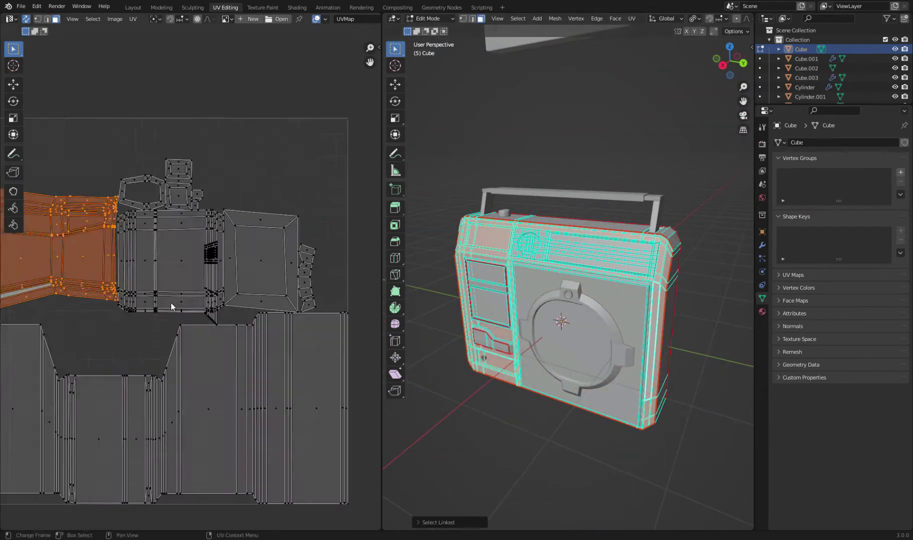
{"action": "scroll", "coordinate": [173, 306], "scroll_direction": "up", "scroll_amount": 3}
{"action": "scroll", "coordinate": [505, 287], "scroll_direction": "up", "scroll_amount": 5}
{"action": "left_click", "coordinate": [518, 19]}
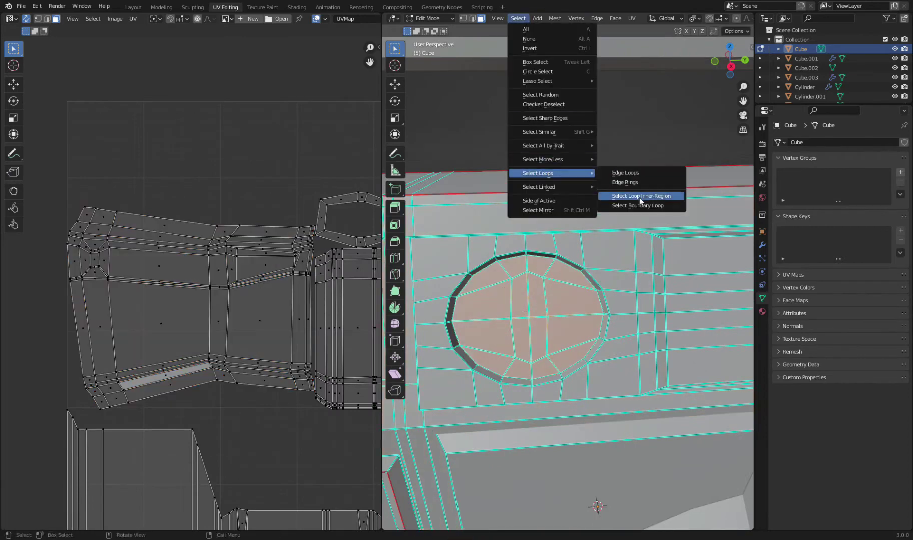
{"action": "left_click", "coordinate": [637, 206]}
- Seam the circle outline, re-unwrap the body and save Radio.blend
{"action": "key", "text": "a"}
{"action": "key", "text": "u"}
{"action": "key", "text": "Return"}
{"action": "scroll", "coordinate": [314, 316], "scroll_direction": "up", "scroll_amount": 3}
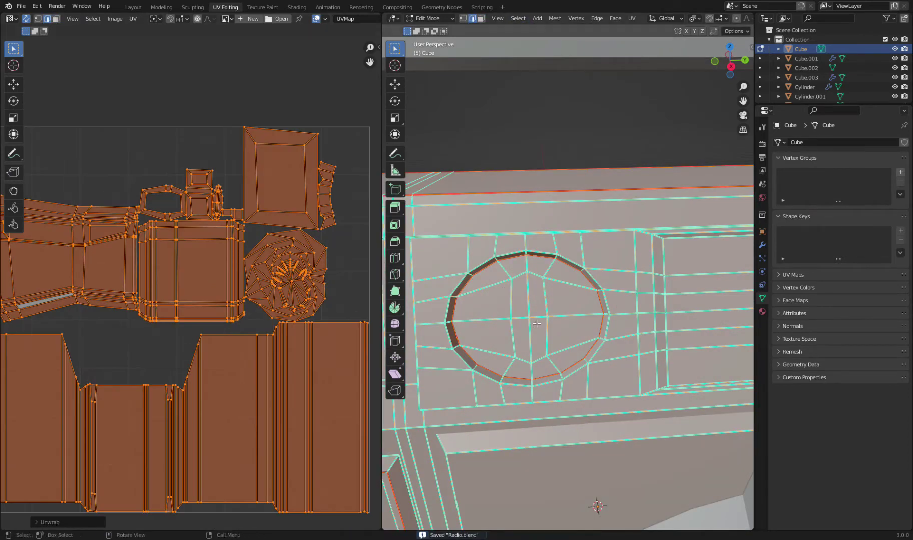
{"action": "key", "text": "ctrl+s"}
{"action": "scroll", "coordinate": [578, 301], "scroll_direction": "down", "scroll_amount": 4}
{"action": "scroll", "coordinate": [578, 302], "scroll_direction": "up", "scroll_amount": 4}
- Unwrap the knob Cylinder.001, then move on to the radio handle
{"action": "key", "text": "alt+q"}
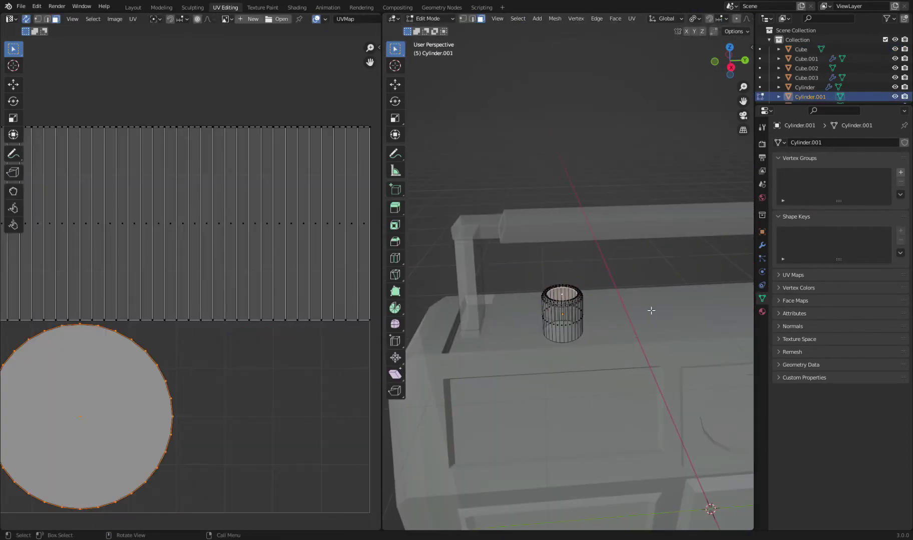
{"action": "key", "text": "KP_Decimal"}
{"action": "key", "text": "a"}
{"action": "key", "text": "alt+q"}
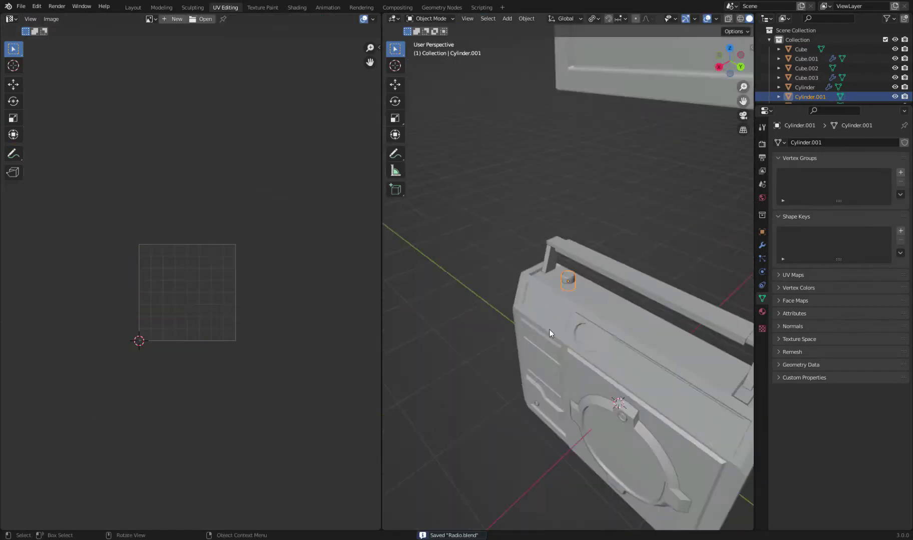
{"action": "key", "text": "KP_Decimal"}
{"action": "scroll", "coordinate": [619, 271], "scroll_direction": "down", "scroll_amount": 3}
- Unwrap the handle post Cube.001 and save the file
{"action": "key", "text": "alt+q"}
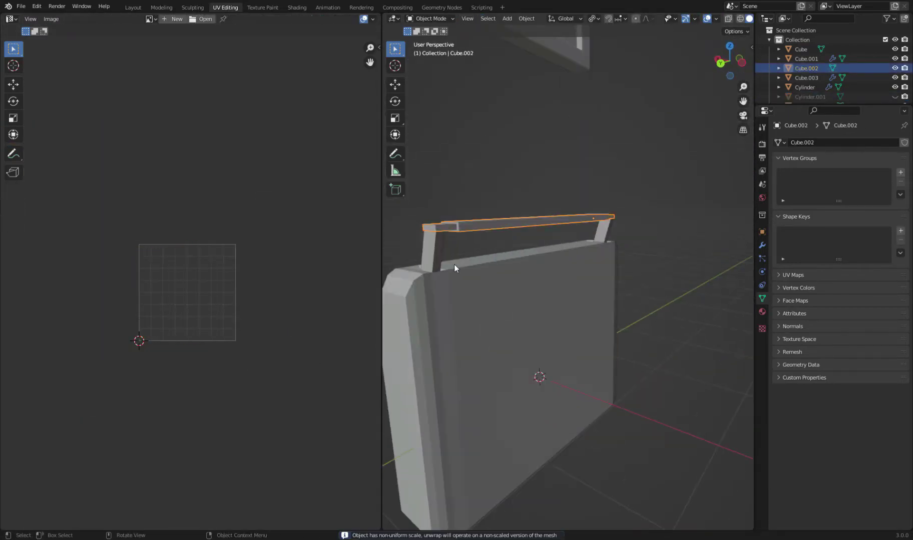
{"action": "left_click", "coordinate": [457, 265]}
{"action": "key", "text": "KP_Decimal"}
{"action": "key", "text": "a"}
{"action": "scroll", "coordinate": [566, 271], "scroll_direction": "down", "scroll_amount": 3}
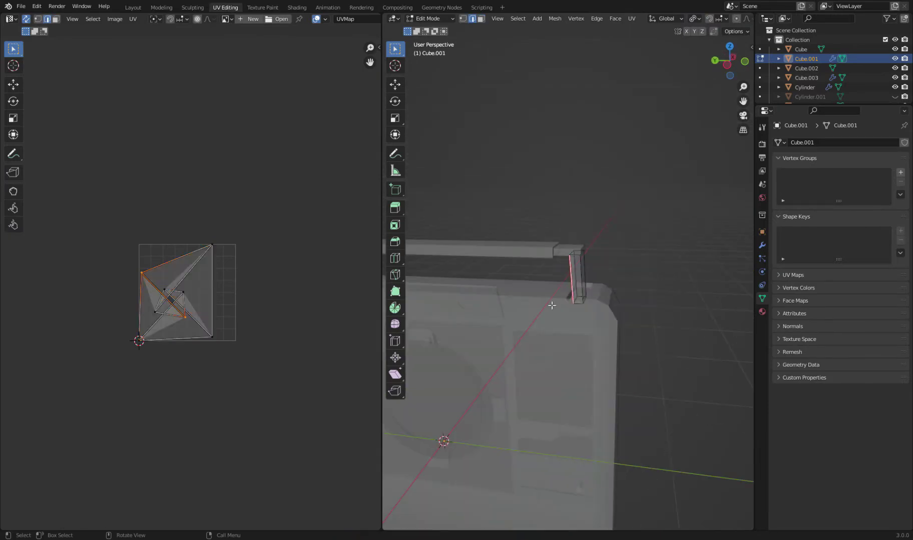
{"action": "key", "text": "Tab"}
{"action": "key", "text": "ctrl+s"}
- Unwrap the speaker ring Cylinder.002 and save the file
{"action": "middle_click_drag", "start_coordinate": [624, 324], "coordinate": [592, 310]}
{"action": "key", "text": "Tab"}
{"action": "key", "text": "a"}
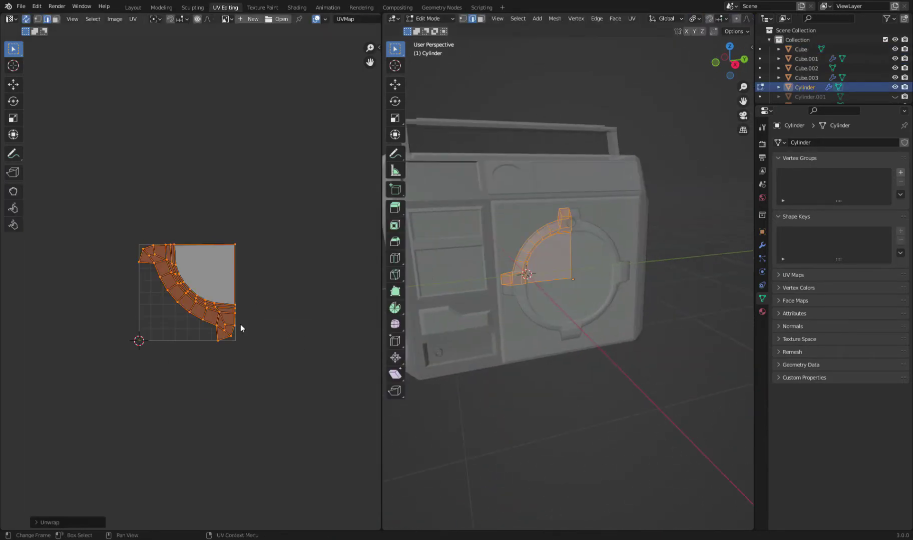
{"action": "key", "text": "alt+q"}
{"action": "key", "text": "KP_Decimal"}
{"action": "scroll", "coordinate": [621, 241], "scroll_direction": "down", "scroll_amount": 3}
{"action": "middle_click_drag", "start_coordinate": [621, 241], "coordinate": [421, 332]}
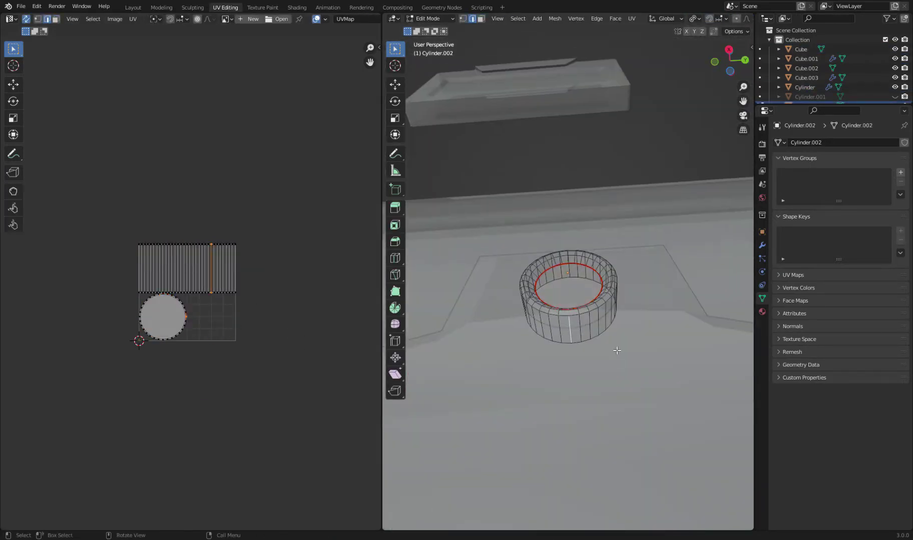
{"action": "key", "text": "a"}
{"action": "key", "text": "Tab"}
{"action": "key", "text": "ctrl+s"}
- Edit the small ring Cylinder.003 and orbit toward the floating screen frame
{"action": "scroll", "coordinate": [475, 383], "scroll_direction": "down", "scroll_amount": 3}
{"action": "left_click", "coordinate": [475, 383]}
{"action": "key", "text": "Tab"}
{"action": "key", "text": "KP_Decimal"}
{"action": "key", "text": "alt+a"}
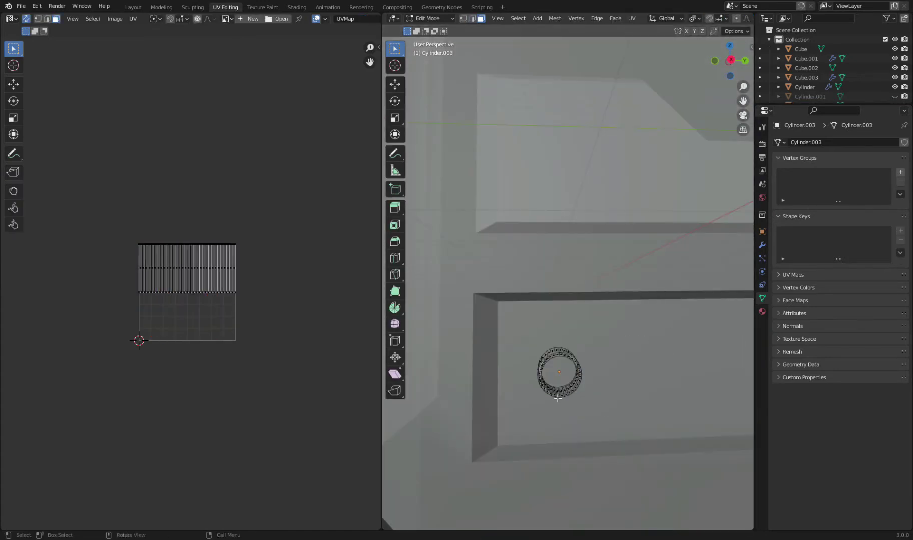
{"action": "scroll", "coordinate": [562, 365], "scroll_direction": "down", "scroll_amount": 5}
{"action": "middle_click_drag", "start_coordinate": [562, 365], "coordinate": [555, 284]}
{"action": "scroll", "coordinate": [516, 263], "scroll_direction": "up", "scroll_amount": 4}
- Mark seams on the screen frame Cube.003, unwrap it and save
{"action": "key", "text": "alt+q"}
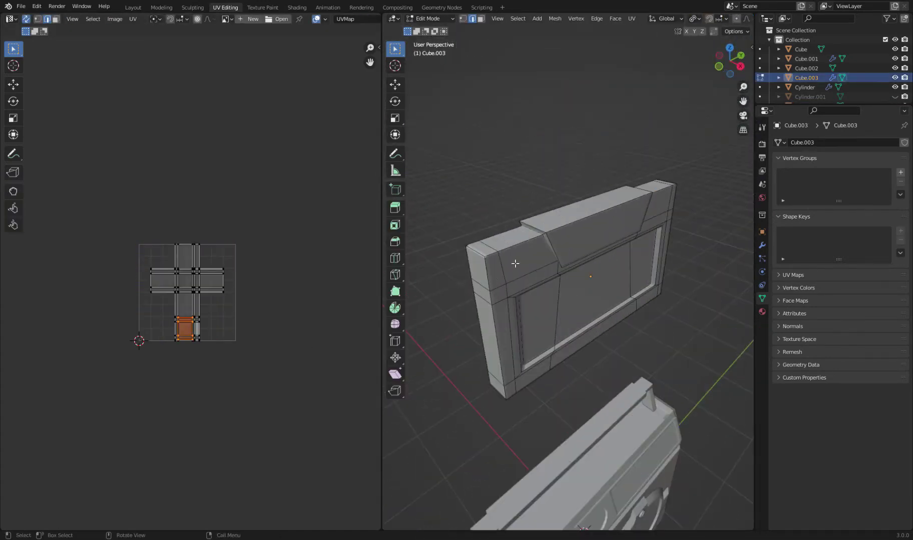
{"action": "middle_click_drag", "start_coordinate": [662, 274], "coordinate": [609, 241]}
{"action": "right_click", "coordinate": [609, 241]}
{"action": "left_click", "coordinate": [609, 241]}
{"action": "key", "text": "a"}
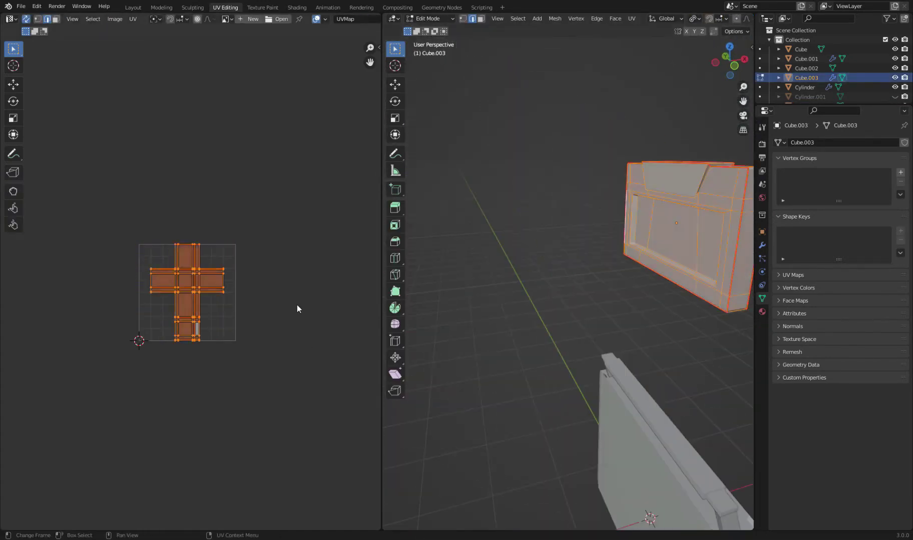
{"action": "key", "text": "u"}
{"action": "left_click", "coordinate": [634, 222]}
{"action": "key", "text": "ctrl+s"}
- Return to editing the radio body with its round part selected
{"action": "scroll", "coordinate": [643, 260], "scroll_direction": "down", "scroll_amount": 3}
{"action": "scroll", "coordinate": [644, 260], "scroll_direction": "up", "scroll_amount": 3}
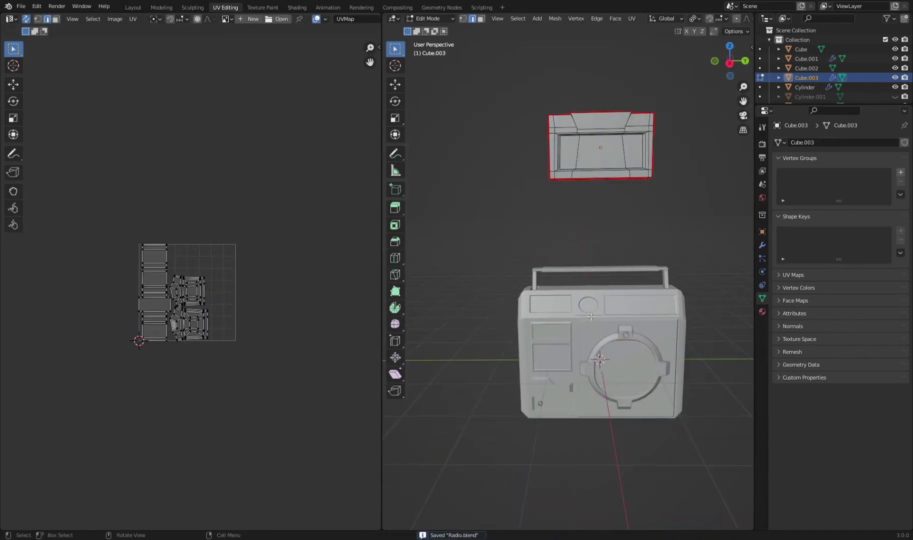
{"action": "key", "text": "Tab"}
{"action": "key", "text": "Tab"}
{"action": "key", "text": "Tab"}
{"action": "left_click", "coordinate": [604, 333]}
{"action": "key", "text": "Tab"}
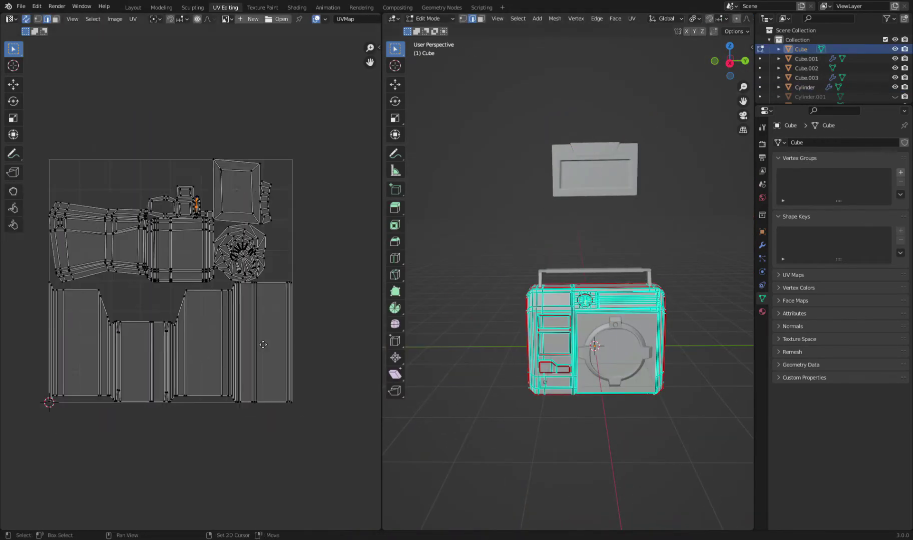
- Isolate the radio's top panel and select around its hole
{"action": "key", "text": "l"}
{"action": "scroll", "coordinate": [585, 307], "scroll_direction": "up", "scroll_amount": 5}
{"action": "middle_click_drag", "start_coordinate": [585, 307], "coordinate": [624, 316]}
{"action": "key", "text": "shift+h"}
{"action": "key", "text": "c"}
{"action": "key", "text": "Escape"}
{"action": "key", "text": "alt+h"}
- Seam the top panel hole's outline, re-unwrap the body and save
{"action": "key", "text": "2"}
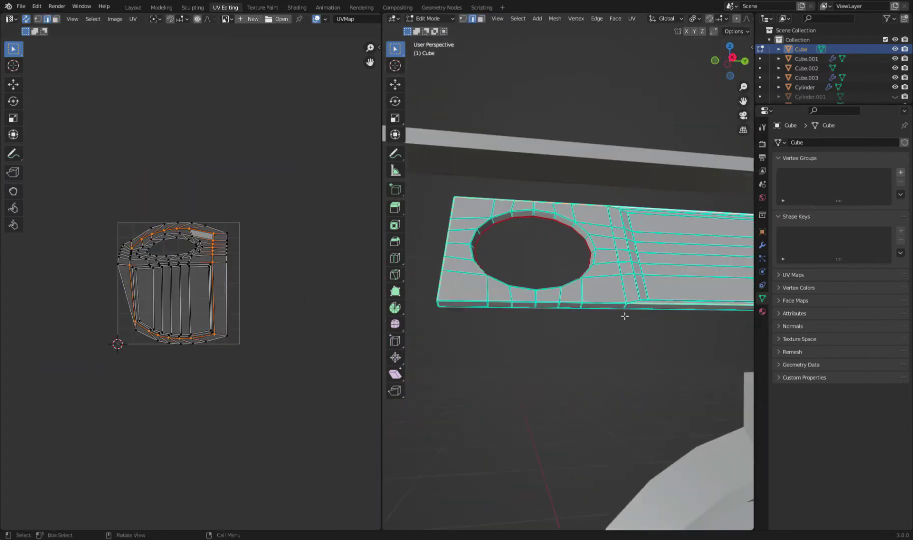
{"action": "scroll", "coordinate": [646, 320], "scroll_direction": "down", "scroll_amount": 5}
{"action": "key", "text": "a"}
{"action": "middle_click_drag", "start_coordinate": [532, 378], "coordinate": [564, 341]}
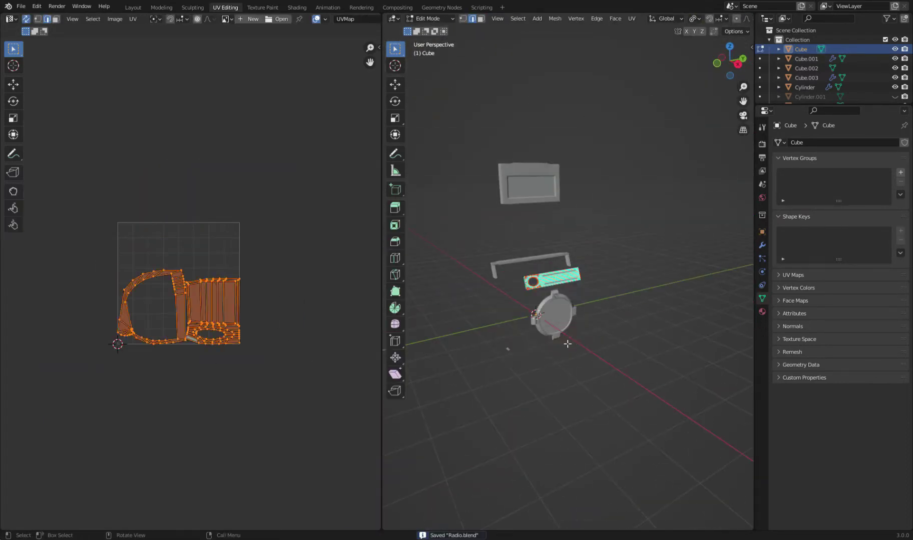
{"action": "key", "text": "u"}
{"action": "left_click", "coordinate": [559, 343]}
{"action": "key", "text": "ctrl+s"}
- Edit all radio parts together, pack their UV islands into one layout, and save
{"action": "left_click", "coordinate": [133, 18]}
{"action": "left_click", "coordinate": [169, 189]}
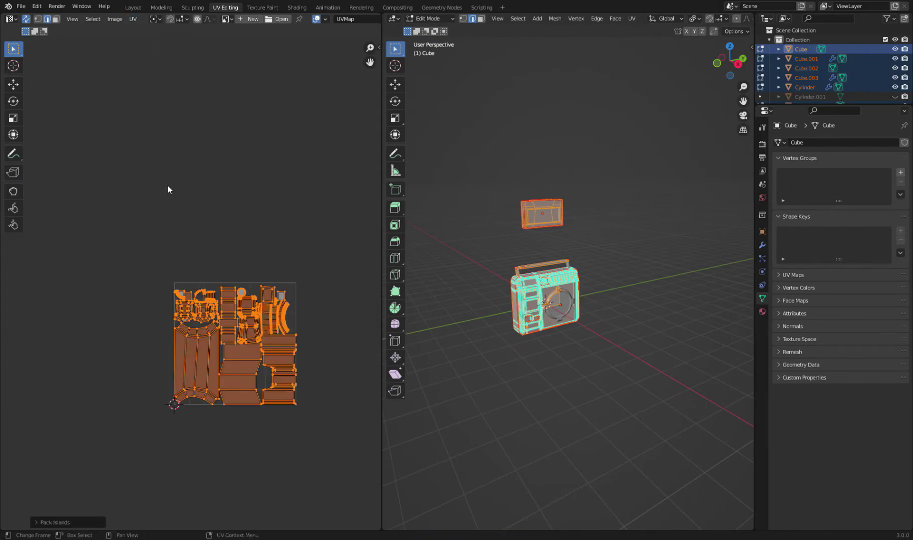
{"action": "scroll", "coordinate": [578, 297], "scroll_direction": "up", "scroll_amount": 4}
{"action": "key", "text": "Tab"}
{"action": "scroll", "coordinate": [550, 291], "scroll_direction": "up", "scroll_amount": 2}
{"action": "key", "text": "ctrl+s"}
{"action": "scroll", "coordinate": [532, 331], "scroll_direction": "down", "scroll_amount": 3}
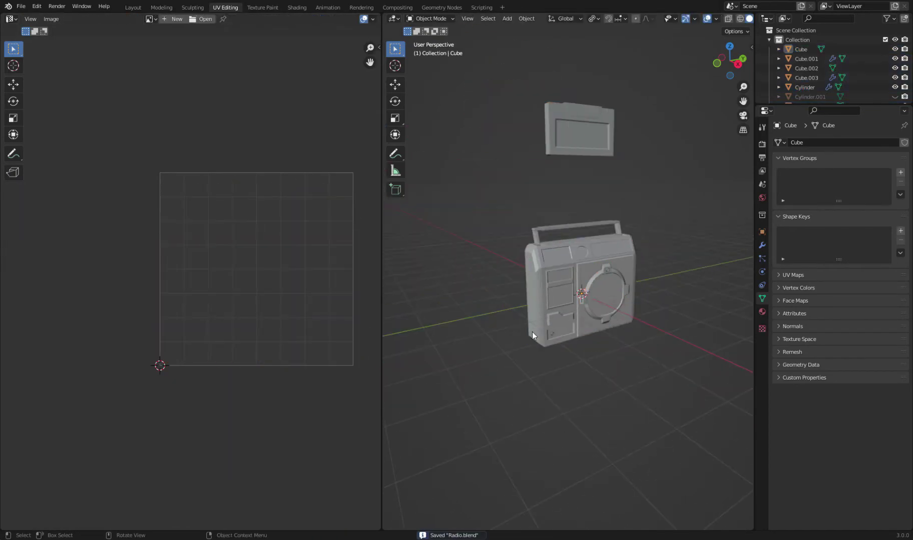
{"action": "key", "text": "ctrl+s"}
- Select all radio parts and apply their object transforms
{"action": "left_click", "coordinate": [620, 301]}
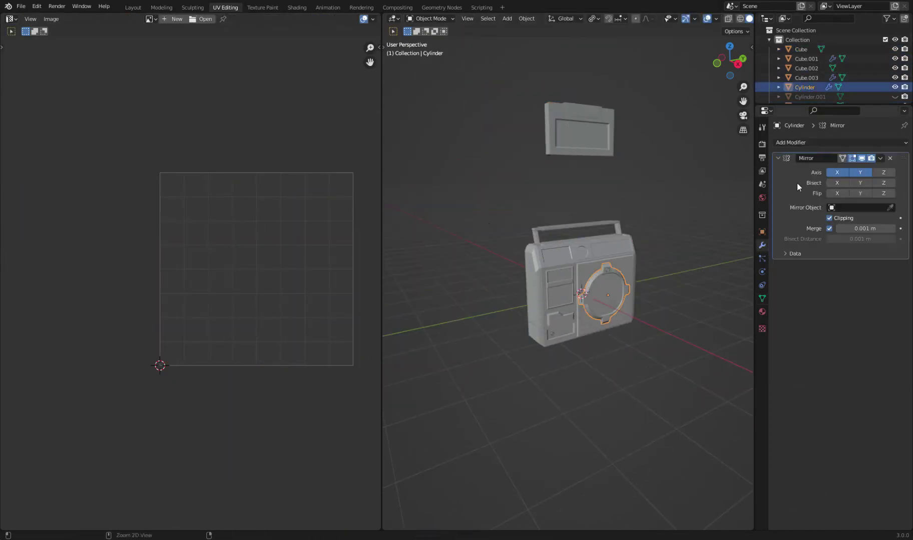
{"action": "left_click", "coordinate": [573, 225]}
{"action": "key", "text": "a"}
{"action": "scroll", "coordinate": [576, 222], "scroll_direction": "up", "scroll_amount": 2}
{"action": "key", "text": "ctrl+a"}
- Select edges on the screen frame in edit mode and open the edge operations
{"action": "left_click", "coordinate": [555, 180]}
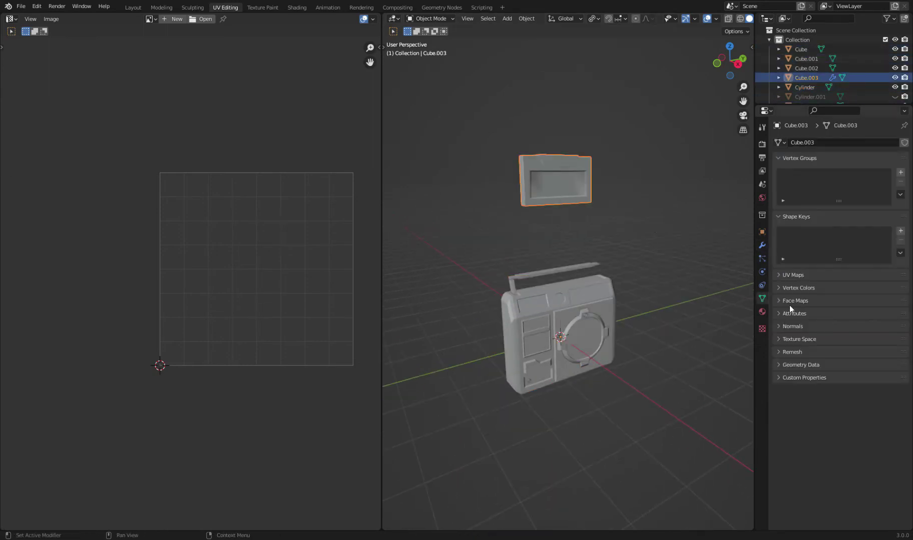
{"action": "left_click", "coordinate": [792, 327]}
{"action": "key", "text": "Tab"}
{"action": "scroll", "coordinate": [608, 251], "scroll_direction": "up", "scroll_amount": 4}
{"action": "left_click", "coordinate": [615, 115]}
{"action": "key", "text": "2"}
{"action": "left_click", "coordinate": [596, 18]}
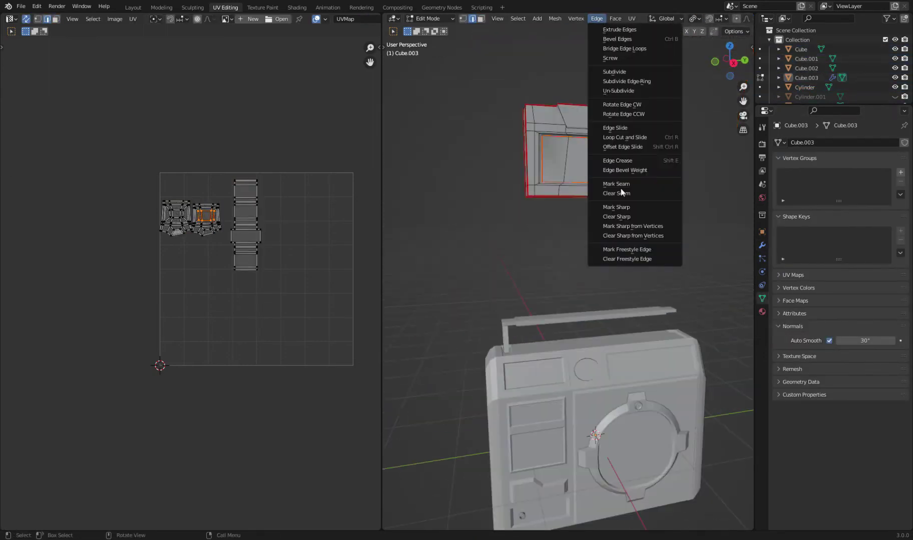
{"action": "key", "text": "Escape"}
{"action": "scroll", "coordinate": [566, 250], "scroll_direction": "up", "scroll_amount": 2}
{"action": "left_click", "coordinate": [596, 18]}
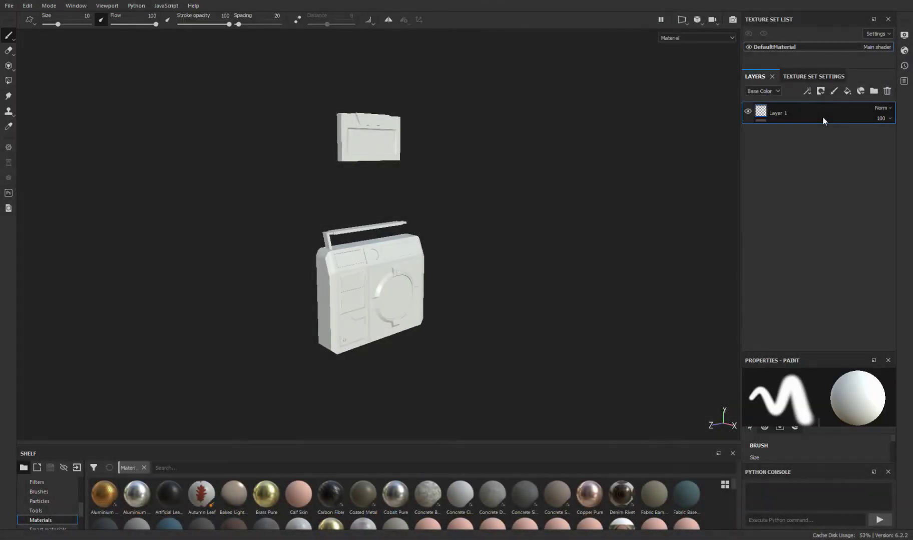
- Preview normal, world normal, AO, curvature, position and thickness maps, then return to Material
{"action": "left_click", "coordinate": [813, 76]}
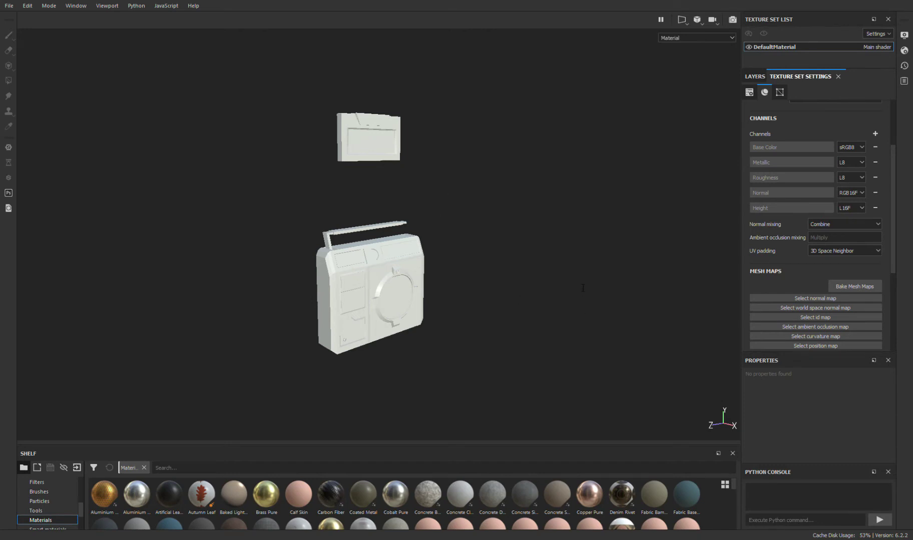
{"action": "key", "text": "b"}
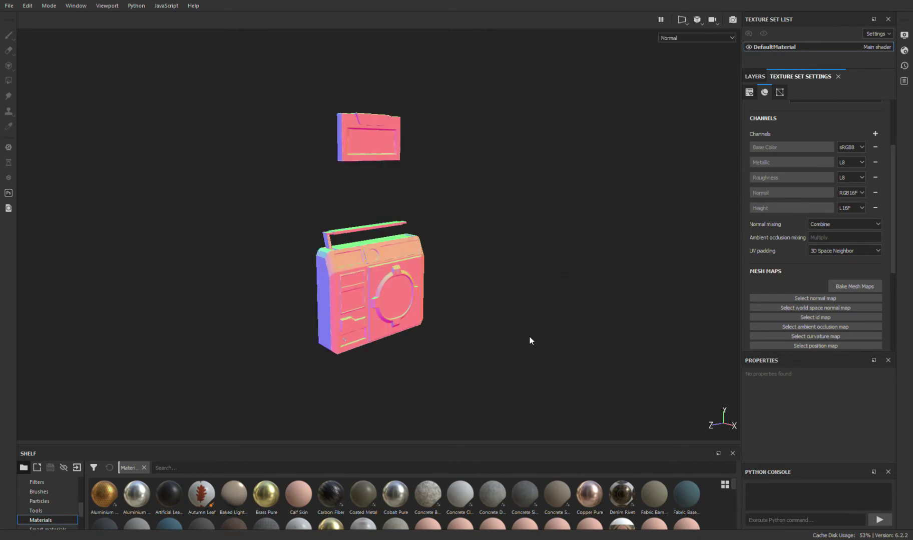
{"action": "key", "text": "b"}
{"action": "key", "text": "b"}
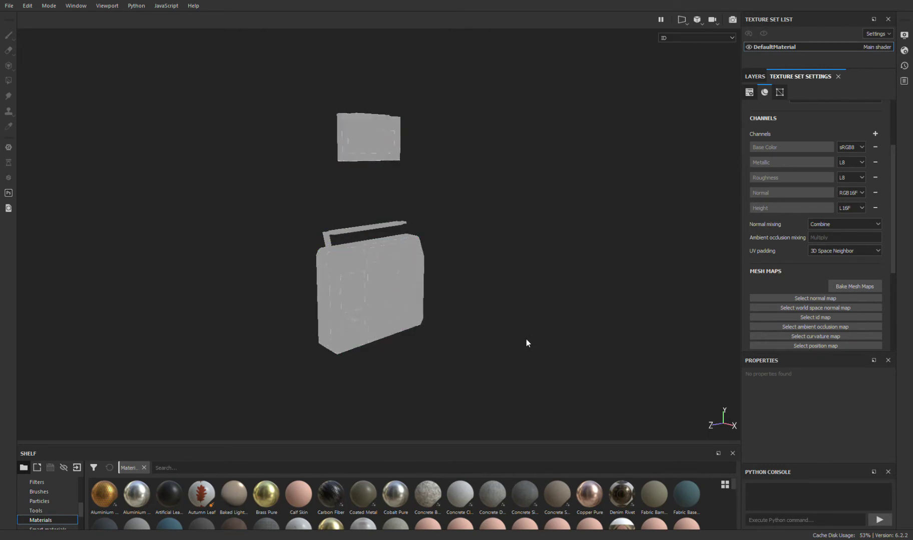
{"action": "key", "text": "b"}
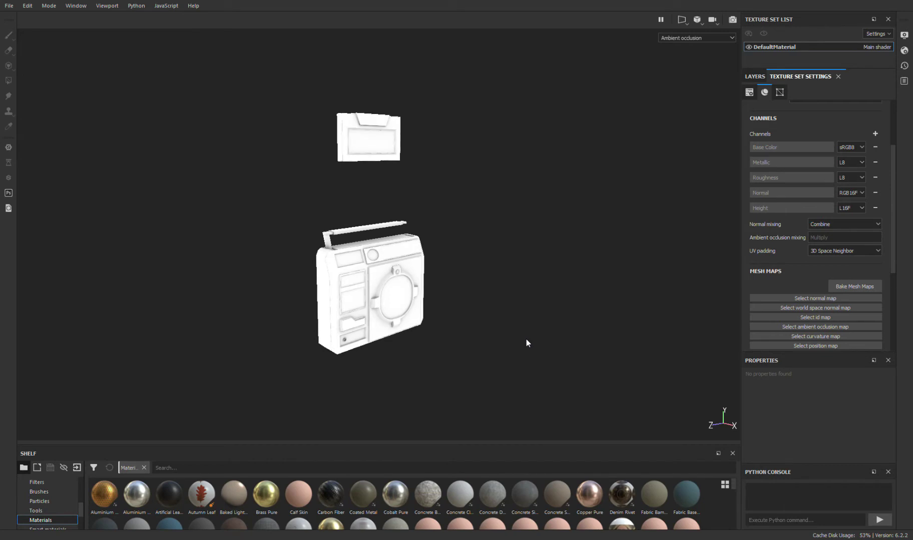
{"action": "key", "text": "b"}
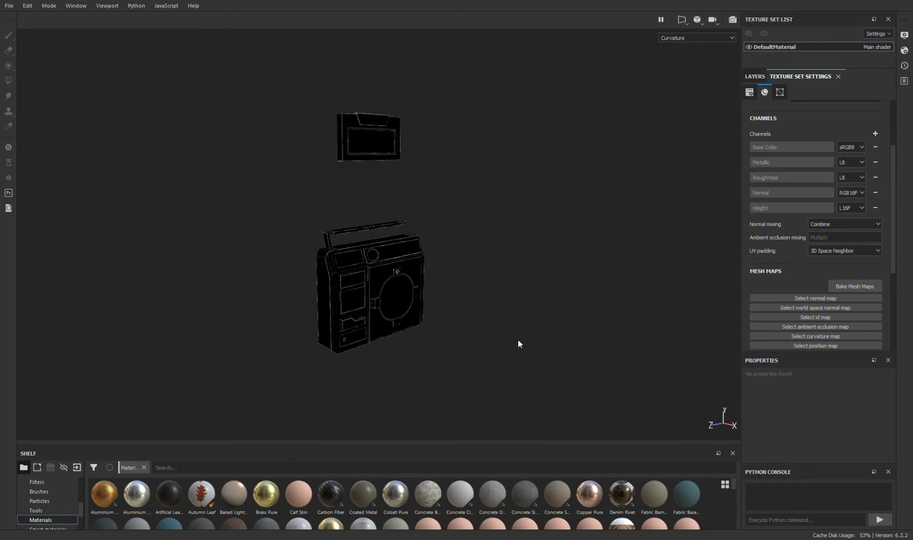
{"action": "key", "text": "b"}
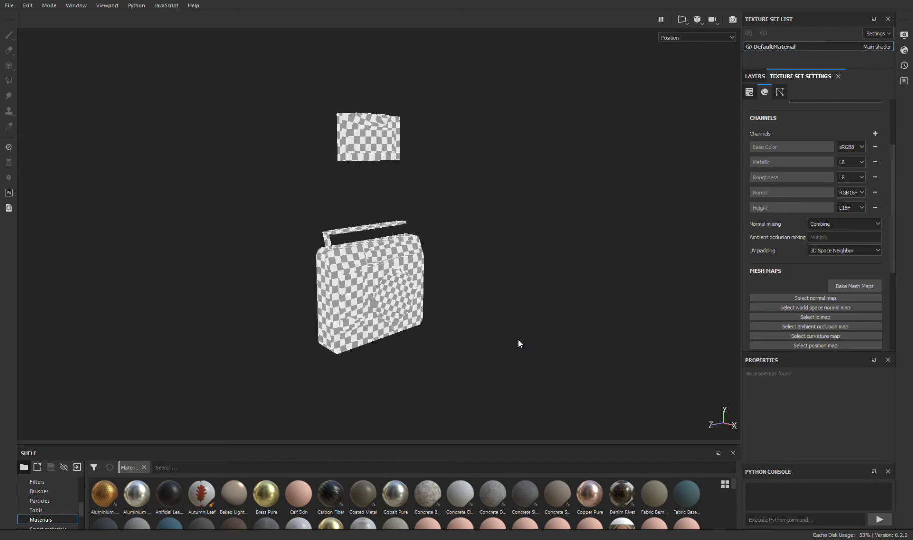
{"action": "key", "text": "b"}
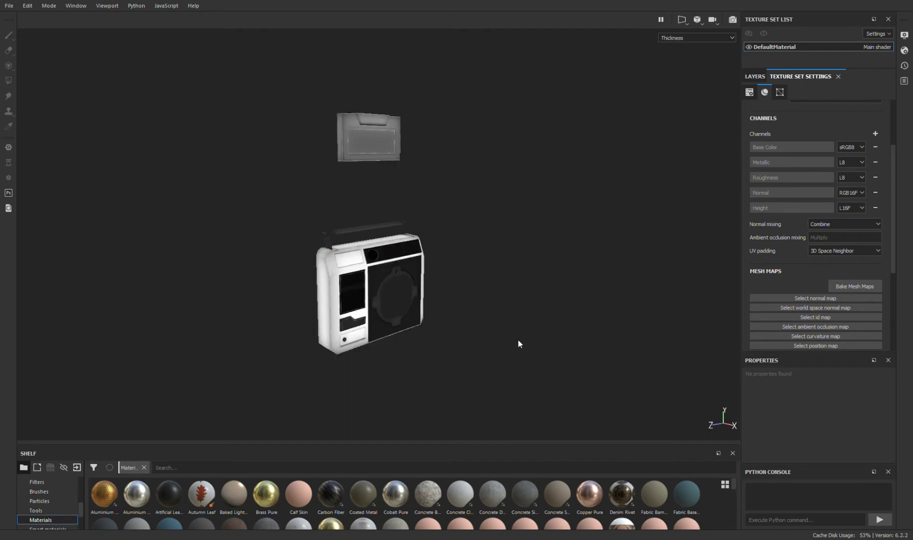
{"action": "key", "text": "b"}
{"action": "mouse_move", "coordinate": [458, 332]}
{"action": "left_mouse_down", "text": "alt"}
{"action": "mouse_move", "coordinate": [417, 369]}
{"action": "mouse_move", "coordinate": [406, 360]}
{"action": "left_mouse_up", "text": "alt"}
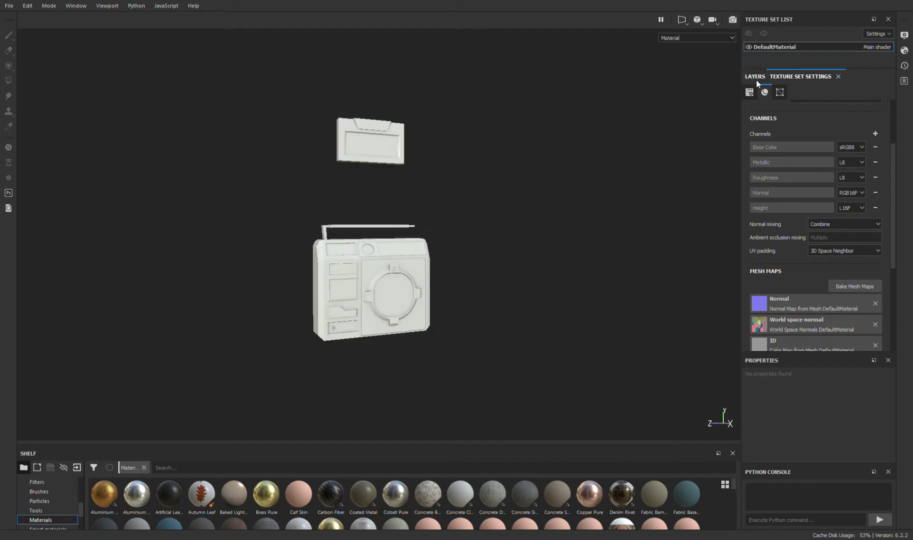
- Add yellow Fill layer 1, then Fill layer 2 with a black mask and Dirt generator
{"action": "left_click", "coordinate": [755, 76]}
{"action": "left_click", "coordinate": [847, 91]}
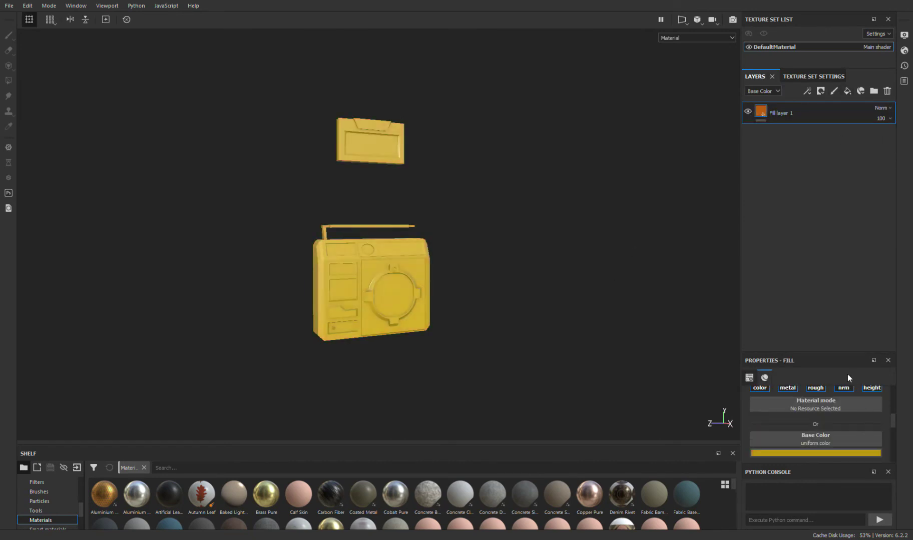
{"action": "left_click", "coordinate": [846, 92]}
{"action": "left_click", "coordinate": [825, 131]}
{"action": "left_click", "coordinate": [822, 419]}
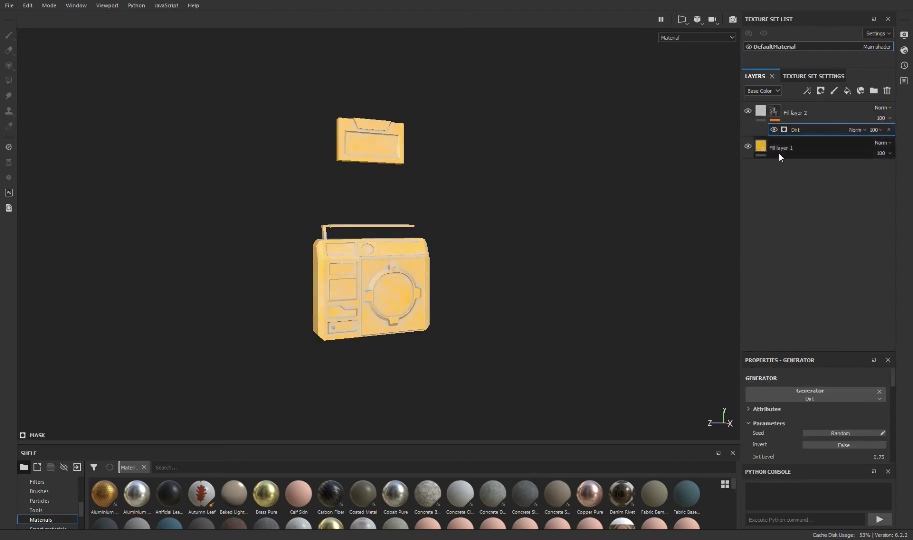
{"action": "left_click", "coordinate": [760, 111]}
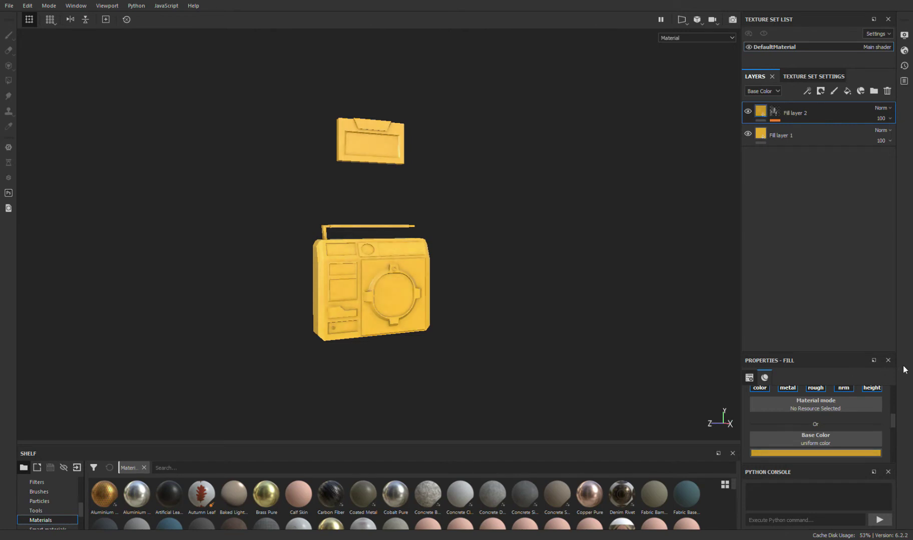
- Add Fill layers 3 and 4, each with a generator mask and its own fill colour
{"action": "left_click", "coordinate": [846, 91]}
{"action": "left_click", "coordinate": [820, 130]}
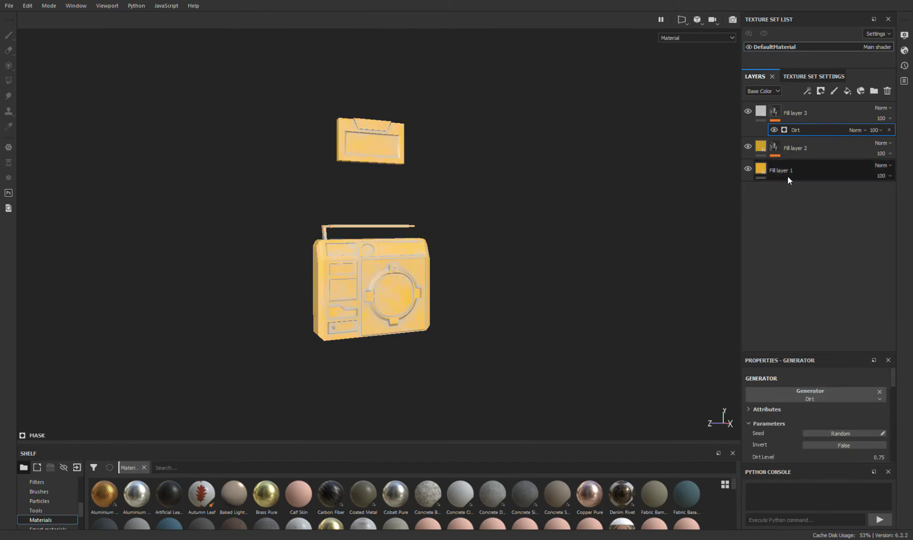
{"action": "left_click", "coordinate": [760, 112]}
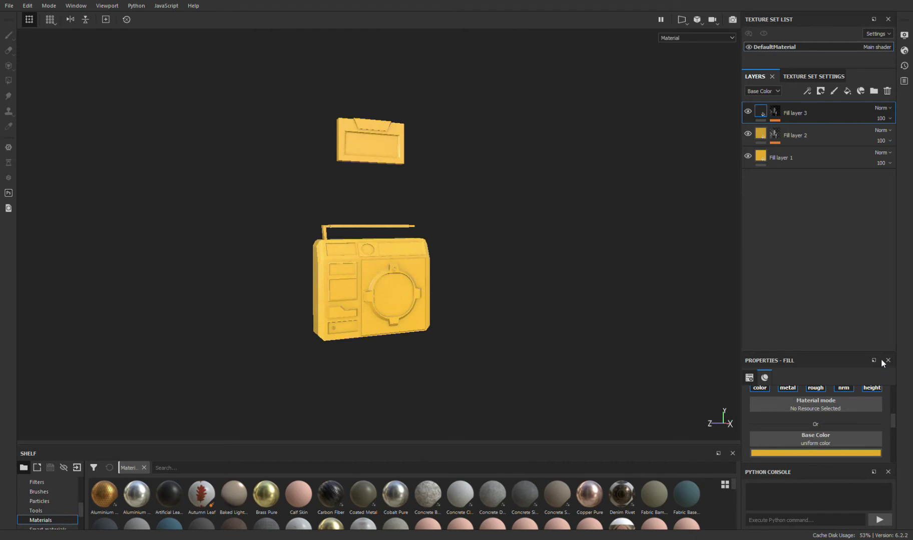
{"action": "left_click_drag", "start_coordinate": [423, 302], "coordinate": [450, 328], "text": "alt"}
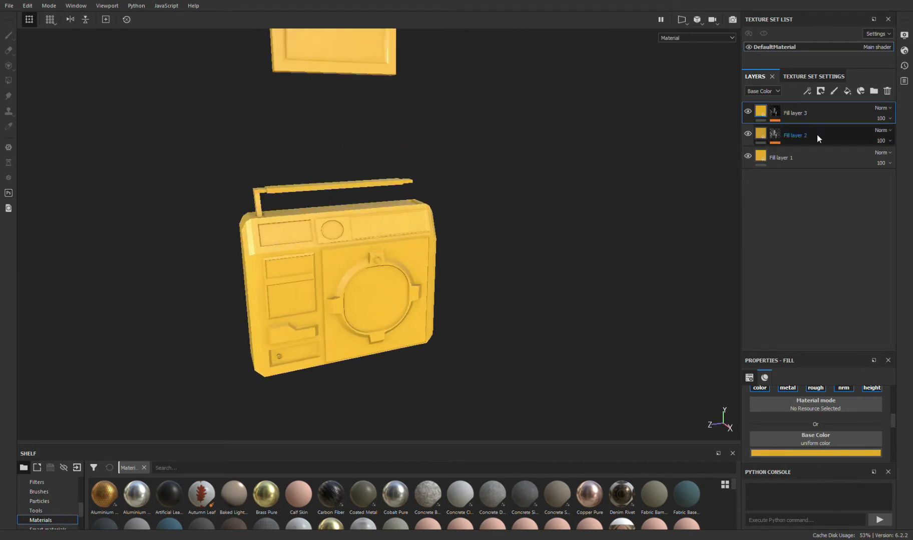
{"action": "left_click", "coordinate": [847, 91]}
{"action": "left_click", "coordinate": [806, 91]}
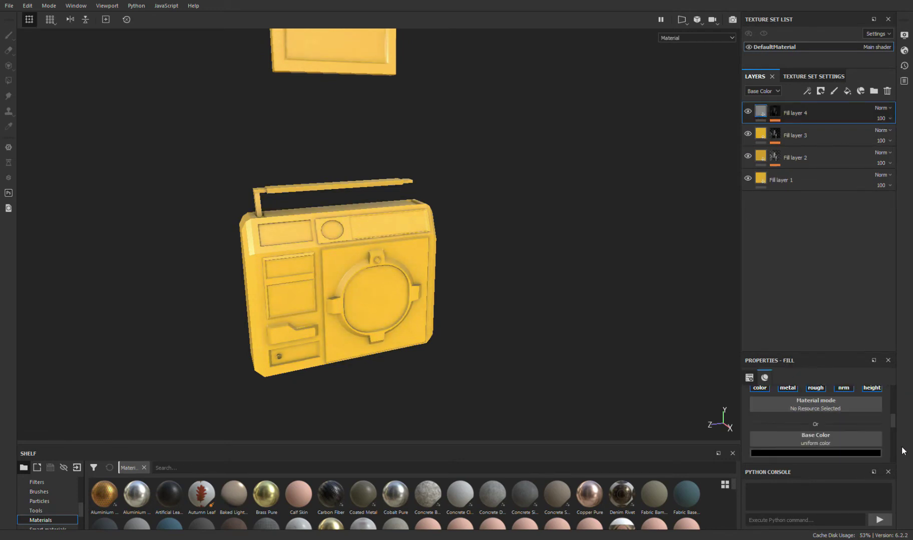
- Add Fill layer 5 with a Baked Lighting Stylized filter
{"action": "left_click", "coordinate": [847, 90]}
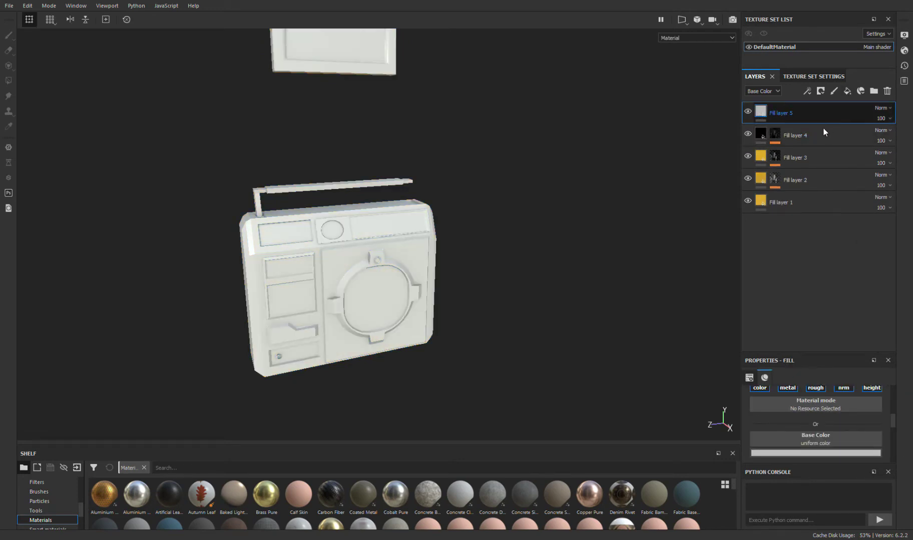
{"action": "right_click", "coordinate": [823, 128]}
{"action": "left_click", "coordinate": [846, 200]}
{"action": "left_click", "coordinate": [817, 407]}
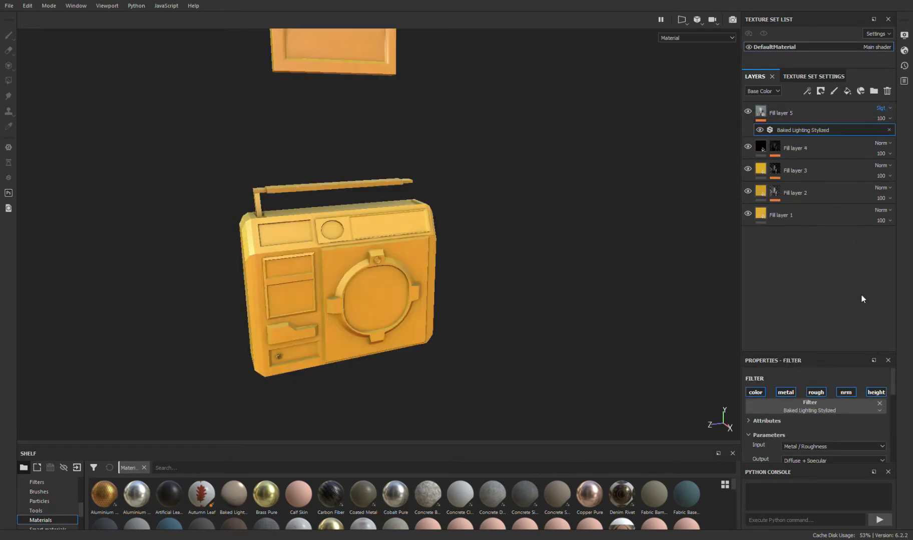
- Add Fill layer 6 with a black mask and a Curvature generator
{"action": "left_click", "coordinate": [847, 90]}
{"action": "right_click", "coordinate": [818, 151]}
{"action": "left_click", "coordinate": [851, 170]}
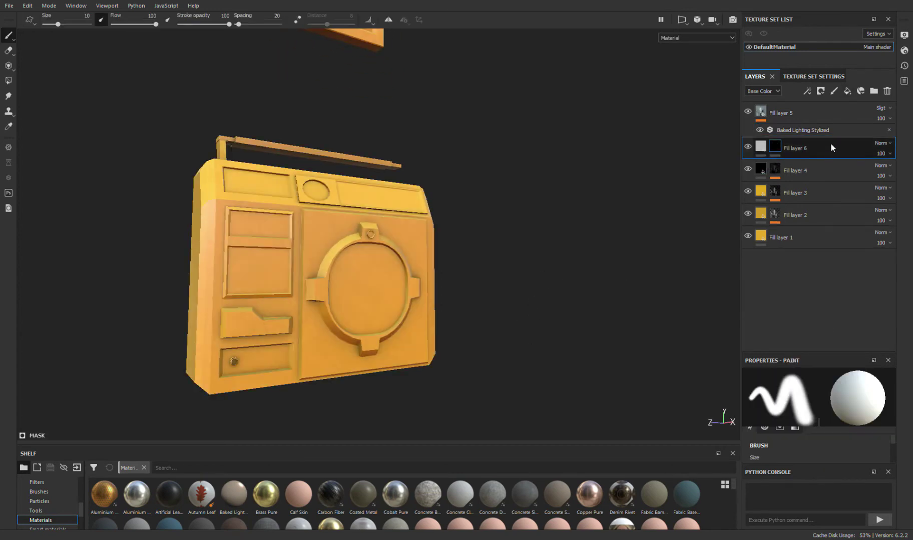
{"action": "right_click", "coordinate": [831, 143]}
{"action": "left_click", "coordinate": [860, 211]}
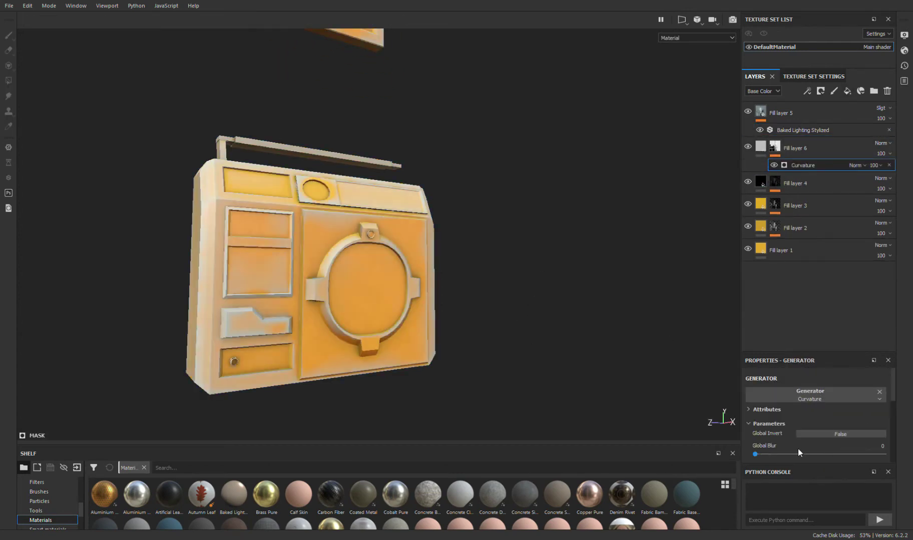
{"action": "scroll", "coordinate": [833, 431], "scroll_direction": "down", "scroll_amount": 2}
{"action": "left_click_drag", "start_coordinate": [821, 417], "coordinate": [798, 416]}
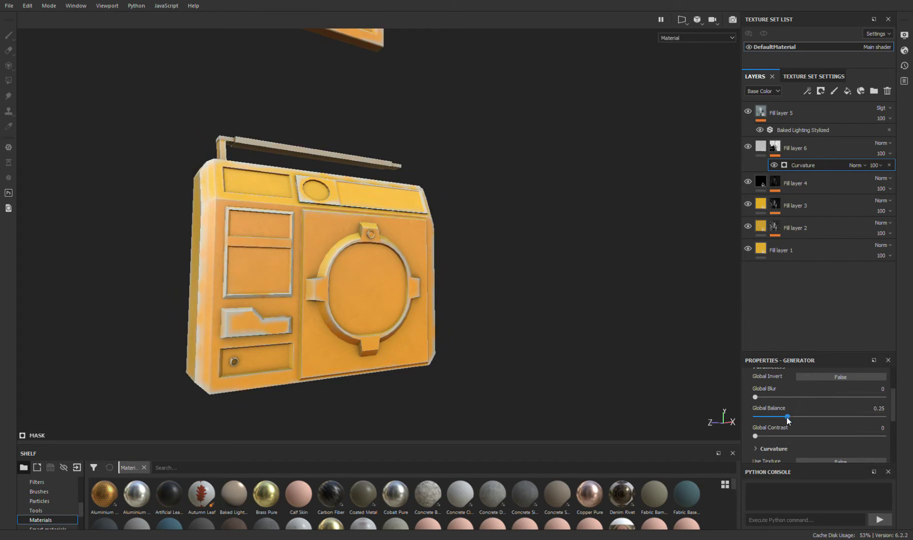
{"action": "key", "text": "Delete"}
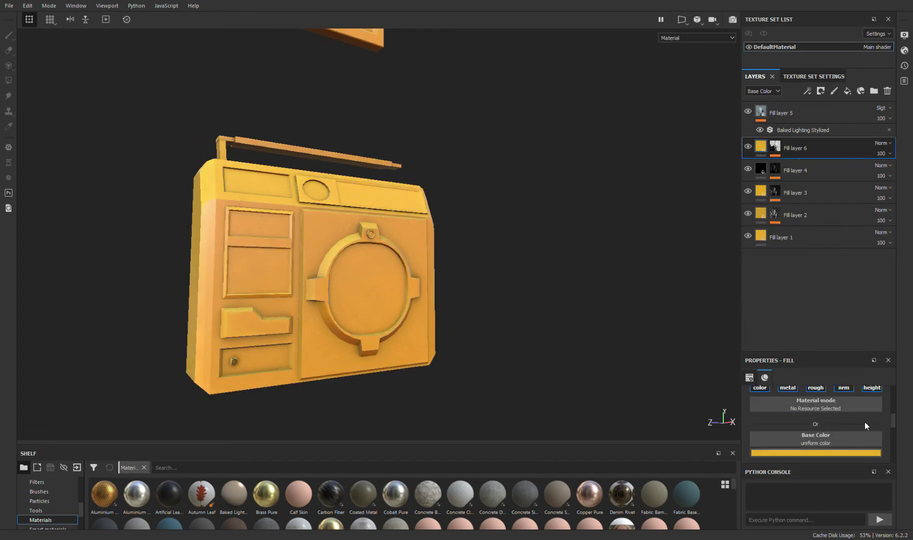
{"action": "key", "text": "ctrl+z"}
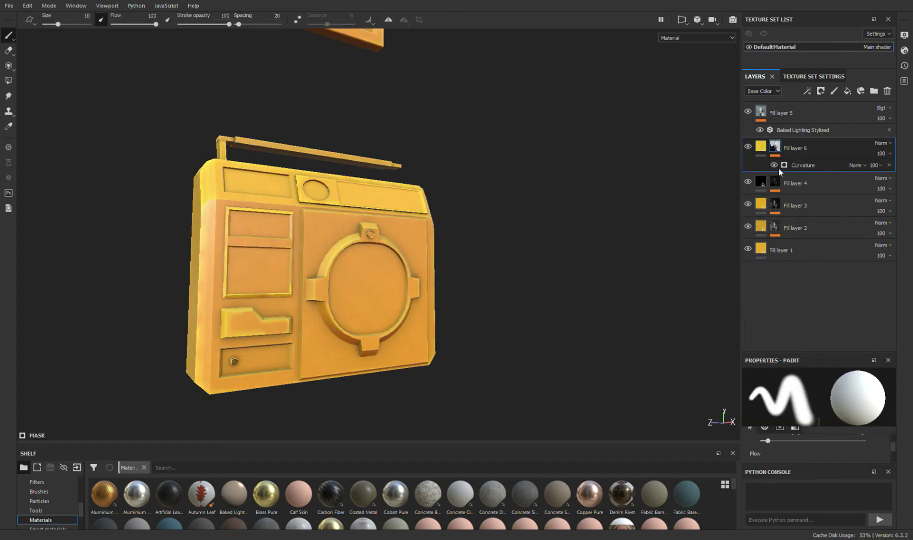
- Set the Curvature generator's Global Balance to 0.2 and check the highlights on the boombox
{"action": "left_click", "coordinate": [779, 169]}
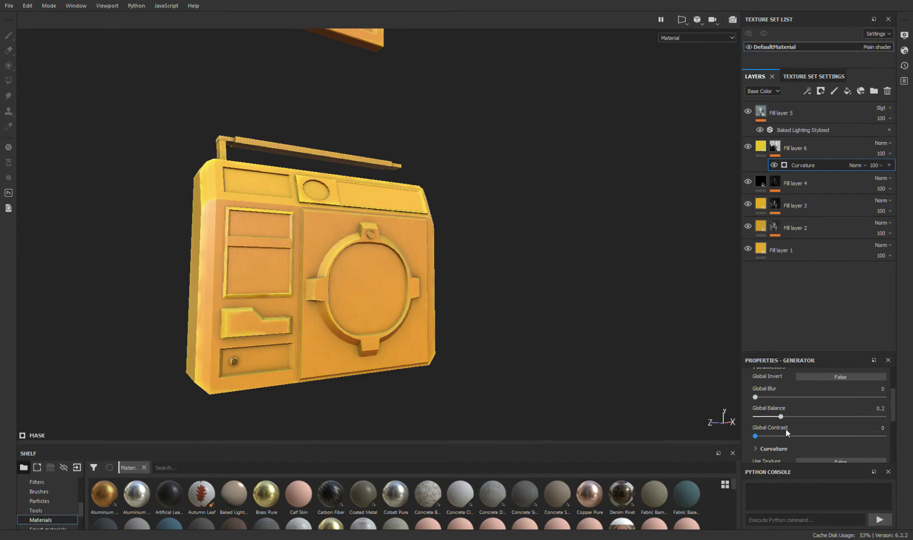
{"action": "mouse_move", "coordinate": [637, 365]}
{"action": "left_mouse_down", "text": "alt"}
{"action": "mouse_move", "coordinate": [424, 291]}
{"action": "mouse_move", "coordinate": [316, 332]}
{"action": "mouse_move", "coordinate": [426, 250]}
{"action": "left_mouse_up", "text": "alt"}
{"action": "left_click", "coordinate": [828, 146]}
{"action": "scroll", "coordinate": [370, 284], "scroll_direction": "up", "scroll_amount": 3}
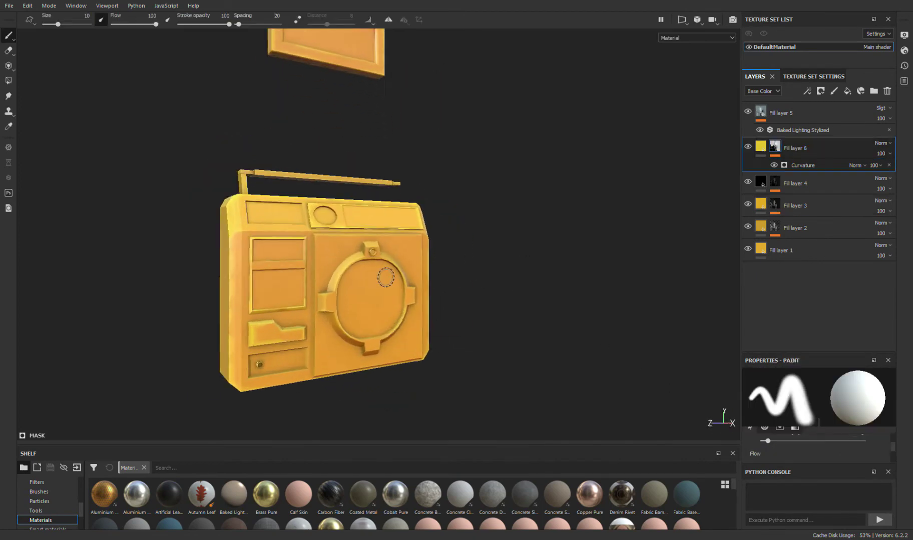
{"action": "left_click_drag", "start_coordinate": [350, 280], "coordinate": [371, 284], "text": "alt"}
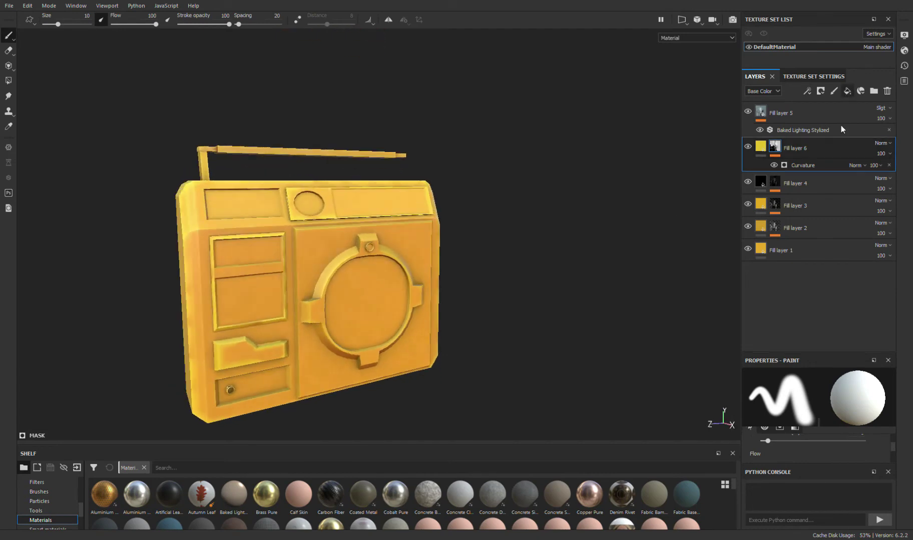
- Add masked Fill layer 7 between Fill layers 4 and 3 and polygon-fill the upper-left front panel
{"action": "left_click", "coordinate": [847, 91]}
{"action": "mouse_move", "coordinate": [800, 149]}
{"action": "left_mouse_down"}
{"action": "mouse_move", "coordinate": [827, 252]}
{"action": "mouse_move", "coordinate": [886, 212]}
{"action": "left_mouse_up"}
{"action": "key", "text": "1"}
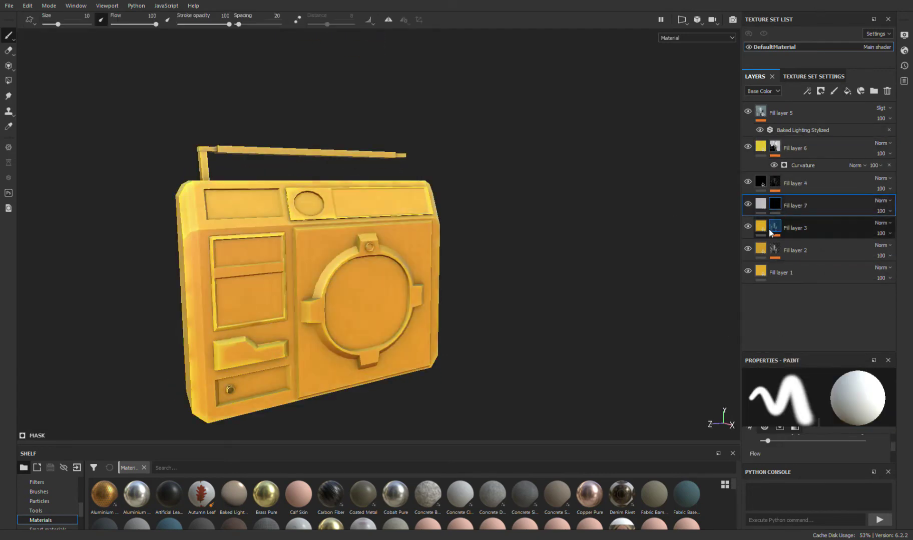
{"action": "left_click", "coordinate": [8, 80]}
{"action": "left_click", "coordinate": [261, 265]}
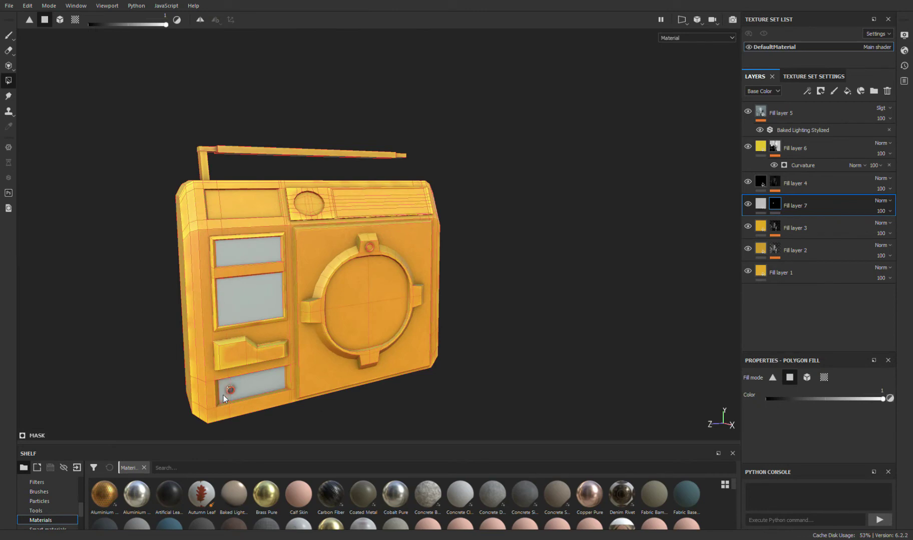
- Polygon-fill Fill layer 7's mask on the round speaker face and top knob
{"action": "left_click", "coordinate": [367, 302]}
{"action": "scroll", "coordinate": [361, 200], "scroll_direction": "up", "scroll_amount": 5}
{"action": "left_click", "coordinate": [302, 205]}
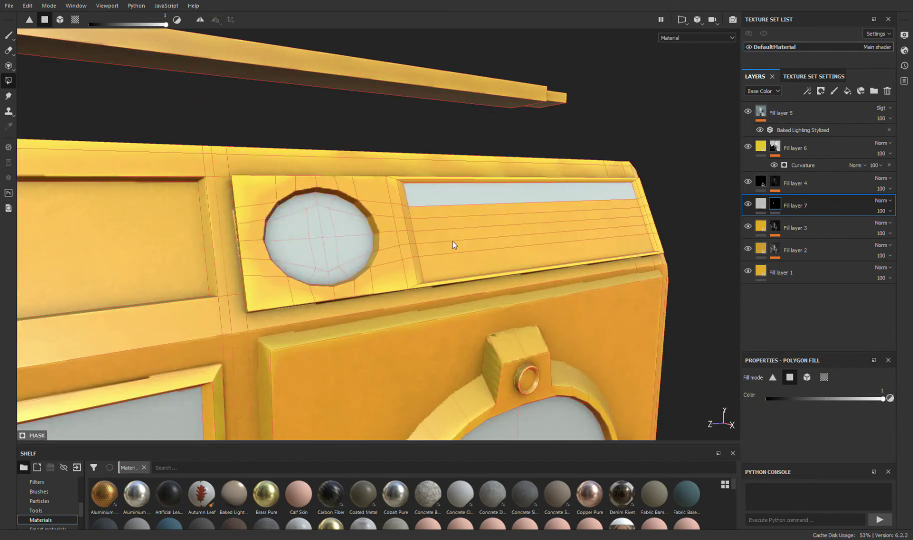
{"action": "scroll", "coordinate": [442, 263], "scroll_direction": "down", "scroll_amount": 5}
{"action": "left_click_drag", "start_coordinate": [443, 264], "coordinate": [353, 263], "text": "alt"}
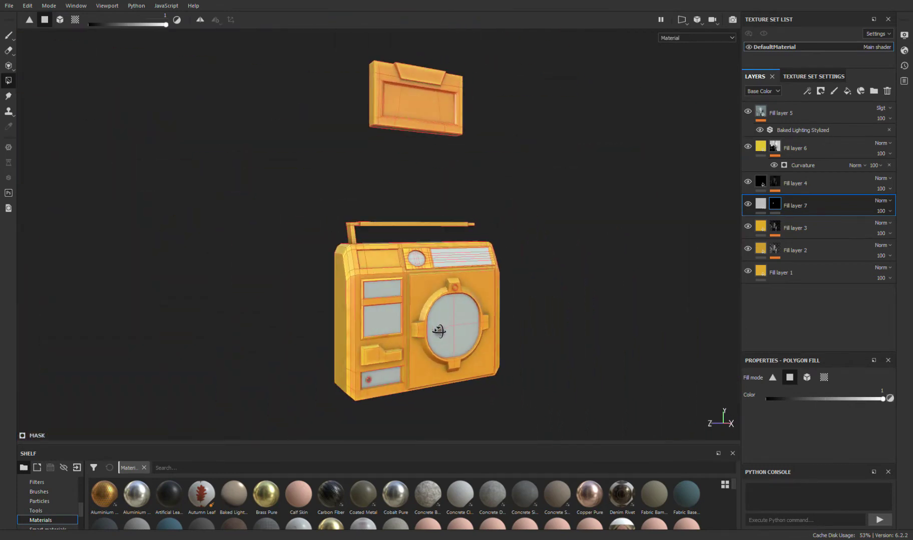
{"action": "scroll", "coordinate": [353, 262], "scroll_direction": "up", "scroll_amount": 4}
- Give Fill layer 7 a grey fill colour and return to polygon-filling its mask
{"action": "left_click", "coordinate": [760, 204]}
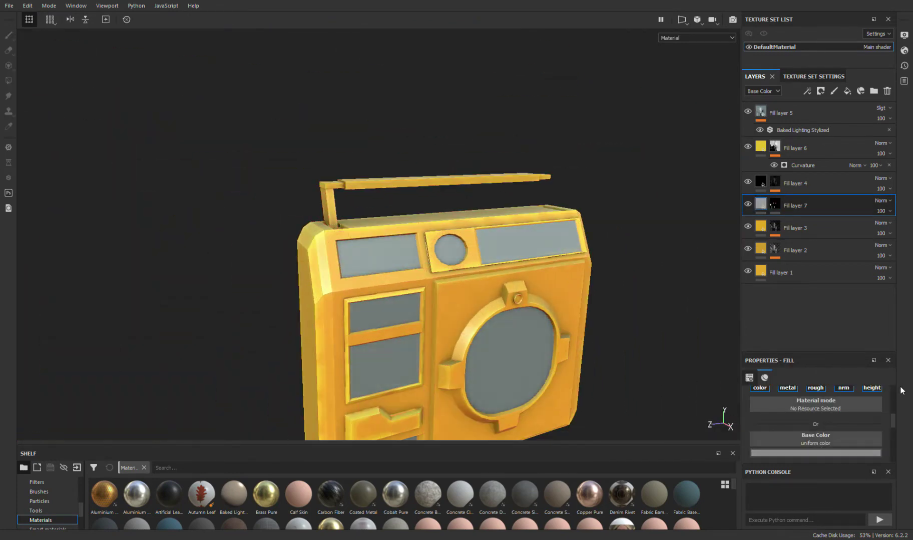
{"action": "scroll", "coordinate": [485, 323], "scroll_direction": "down", "scroll_amount": 5}
{"action": "left_click", "coordinate": [774, 181]}
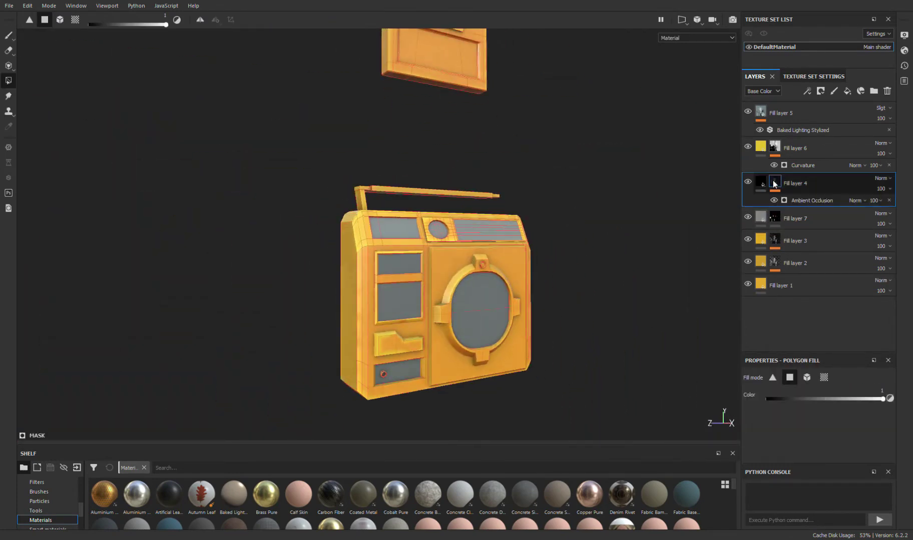
{"action": "key", "text": "1"}
{"action": "left_click_drag", "start_coordinate": [521, 277], "coordinate": [528, 269], "text": "alt"}
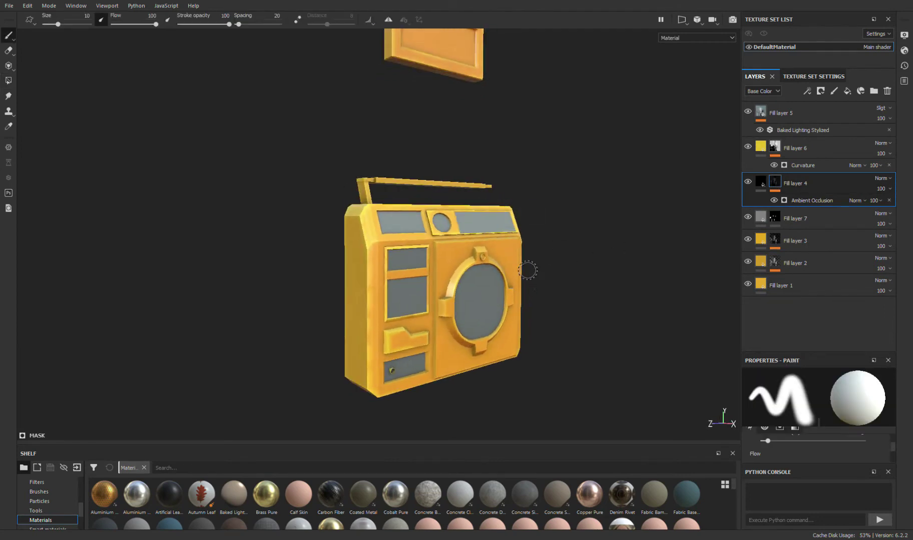
{"action": "left_click", "coordinate": [774, 218]}
{"action": "scroll", "coordinate": [332, 226], "scroll_direction": "up", "scroll_amount": 5}
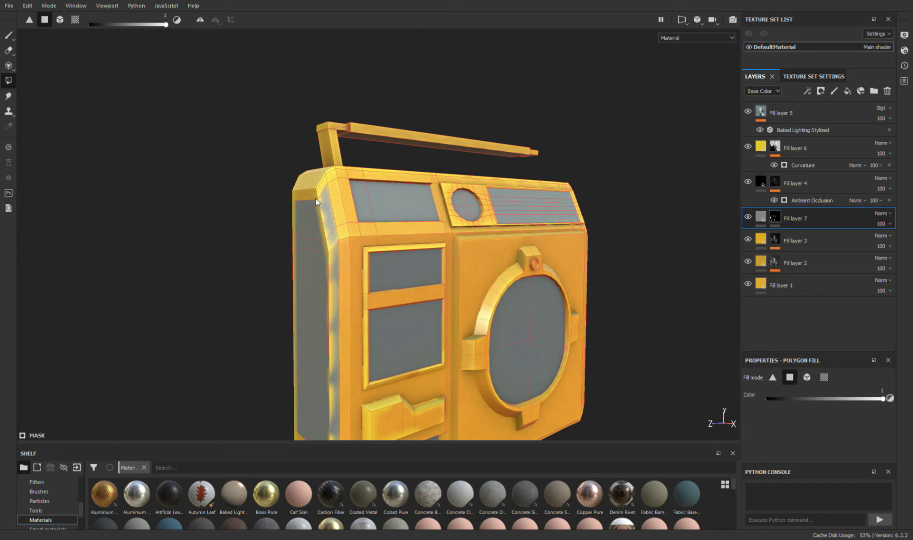
- After reviewing the whole boombox, drag Fill layer 6 below grey Fill layer 7
{"action": "left_click_drag", "start_coordinate": [316, 187], "coordinate": [288, 200], "text": "alt"}
{"action": "scroll", "coordinate": [370, 196], "scroll_direction": "up", "scroll_amount": 3}
{"action": "scroll", "coordinate": [371, 196], "scroll_direction": "up", "scroll_amount": 2}
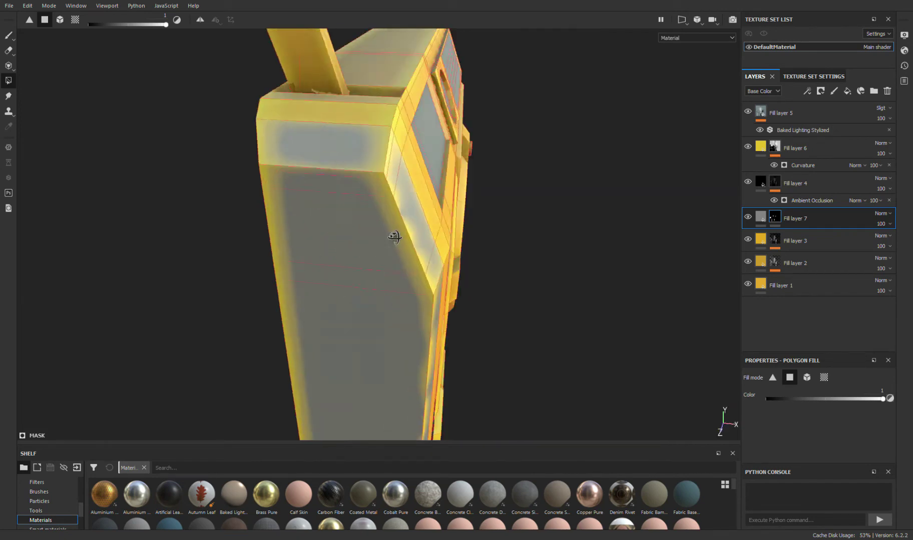
{"action": "mouse_move", "coordinate": [370, 196]}
{"action": "left_mouse_down", "text": "alt"}
{"action": "mouse_move", "coordinate": [295, 176]}
{"action": "mouse_move", "coordinate": [349, 140]}
{"action": "left_mouse_up", "text": "alt"}
{"action": "middle_click_drag", "start_coordinate": [427, 359], "coordinate": [418, 233], "text": "alt"}
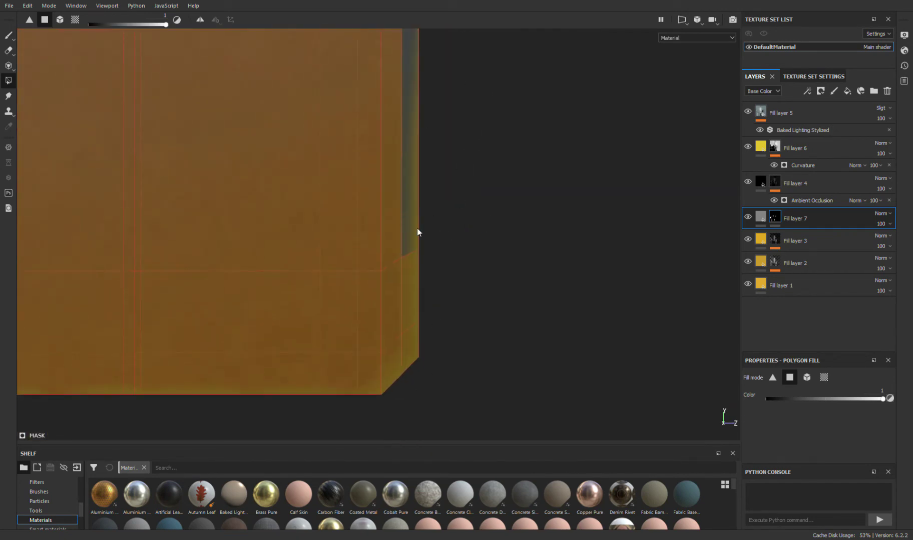
{"action": "mouse_move", "coordinate": [474, 333]}
{"action": "left_mouse_down", "text": "alt"}
{"action": "mouse_move", "coordinate": [386, 255]}
{"action": "mouse_move", "coordinate": [362, 268]}
{"action": "mouse_move", "coordinate": [371, 306]}
{"action": "mouse_move", "coordinate": [379, 170]}
{"action": "left_mouse_up", "text": "alt"}
{"action": "mouse_move", "coordinate": [378, 221]}
{"action": "left_mouse_down", "text": "alt"}
{"action": "mouse_move", "coordinate": [365, 357]}
{"action": "mouse_move", "coordinate": [550, 272]}
{"action": "left_mouse_up", "text": "alt"}
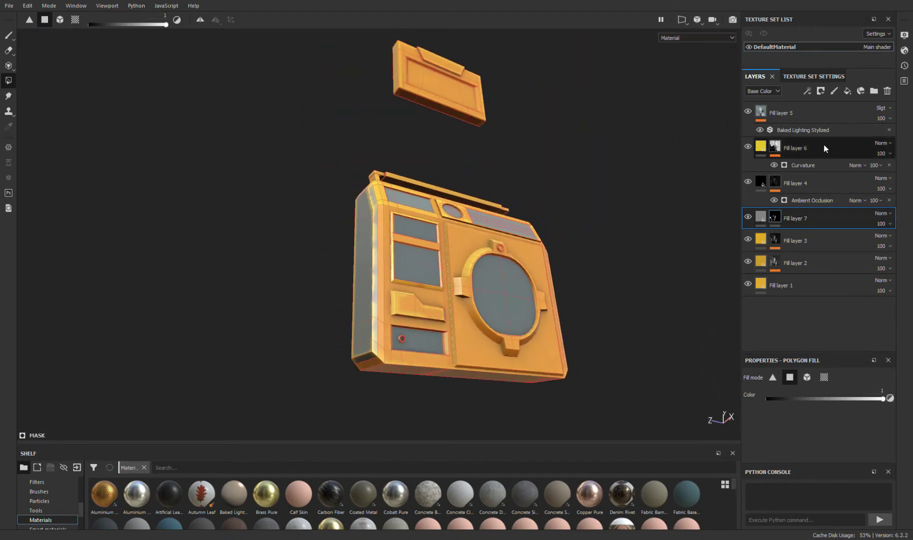
{"action": "left_click_drag", "start_coordinate": [823, 143], "coordinate": [823, 221]}
{"action": "mouse_move", "coordinate": [651, 250]}
{"action": "left_mouse_down", "text": "alt"}
{"action": "mouse_move", "coordinate": [587, 270]}
{"action": "mouse_move", "coordinate": [779, 185]}
{"action": "left_mouse_up", "text": "alt"}
- Select Fill layer 7 and orbit around the radio to review its grey panels
{"action": "left_click", "coordinate": [778, 185]}
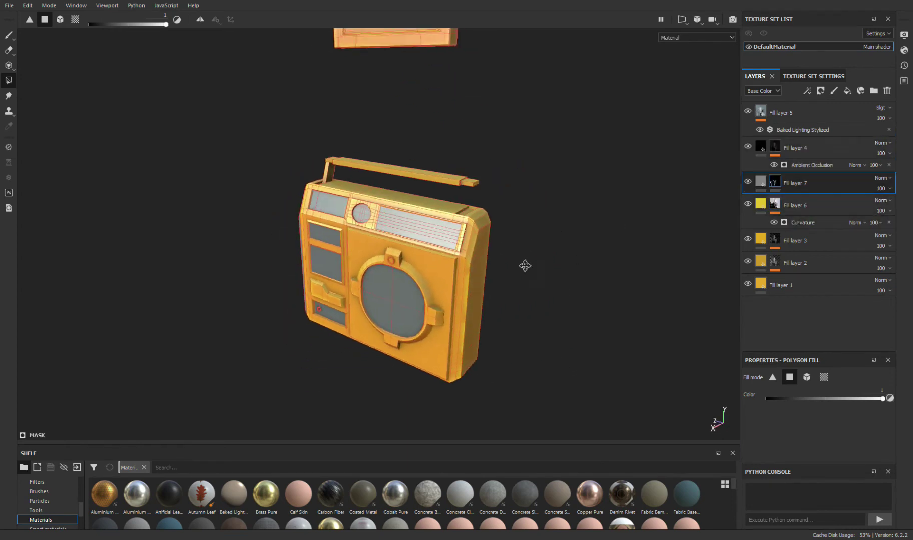
{"action": "scroll", "coordinate": [524, 264], "scroll_direction": "up", "scroll_amount": 3}
{"action": "scroll", "coordinate": [497, 259], "scroll_direction": "up", "scroll_amount": 3}
{"action": "scroll", "coordinate": [470, 201], "scroll_direction": "down", "scroll_amount": 5}
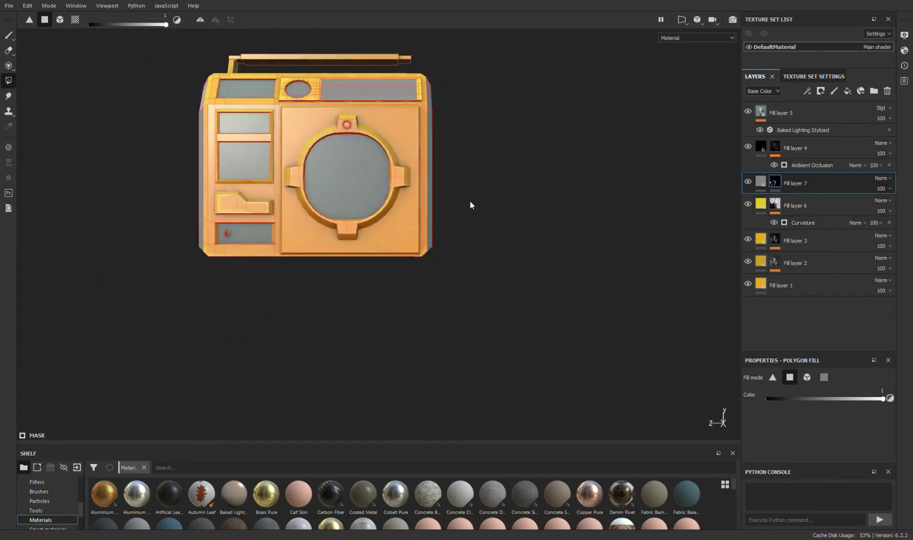
{"action": "mouse_move", "coordinate": [470, 201]}
{"action": "left_mouse_down", "text": "alt"}
{"action": "mouse_move", "coordinate": [525, 209]}
{"action": "mouse_move", "coordinate": [347, 255]}
{"action": "left_mouse_up", "text": "alt"}
{"action": "scroll", "coordinate": [348, 255], "scroll_direction": "up", "scroll_amount": 3}
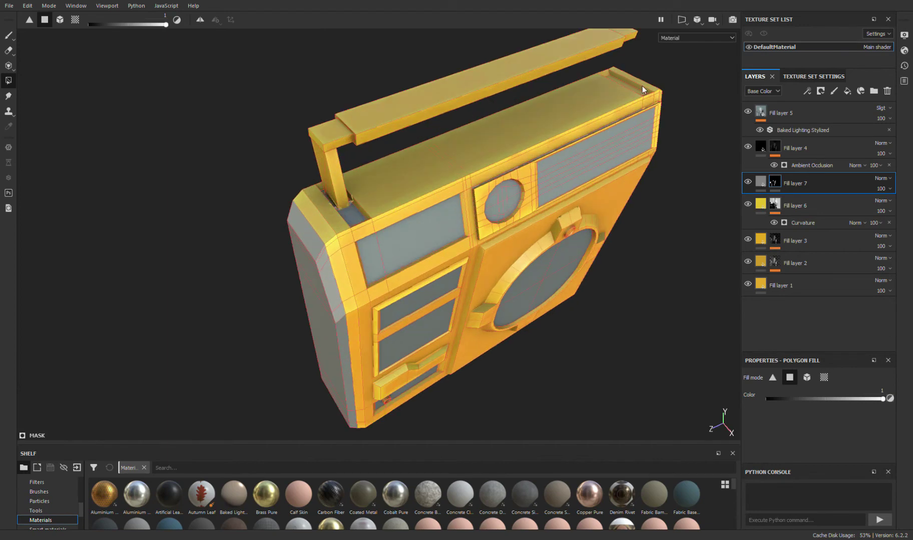
{"action": "left_click_drag", "start_coordinate": [645, 94], "coordinate": [547, 252], "text": "alt"}
{"action": "scroll", "coordinate": [484, 265], "scroll_direction": "down", "scroll_amount": 3}
{"action": "scroll", "coordinate": [363, 187], "scroll_direction": "up", "scroll_amount": 3}
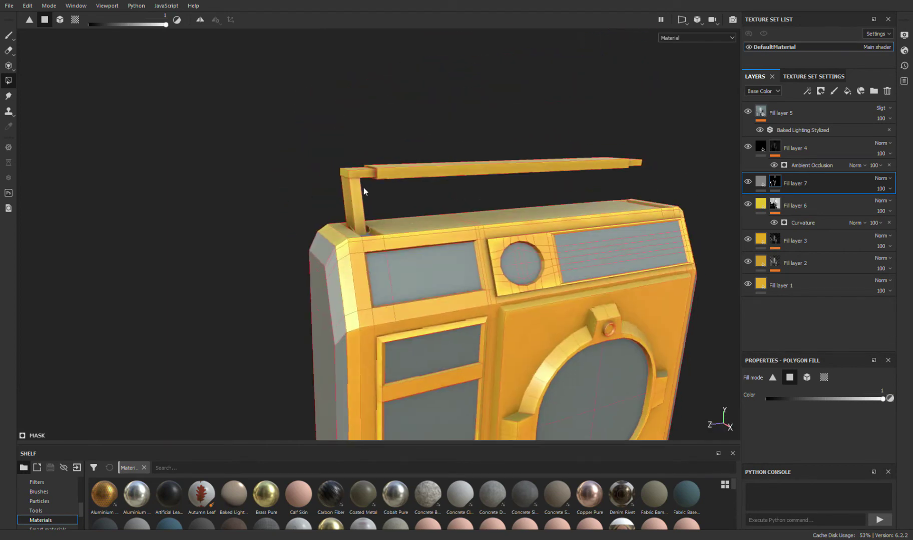
{"action": "scroll", "coordinate": [383, 207], "scroll_direction": "up", "scroll_amount": 3}
{"action": "mouse_move", "coordinate": [383, 208]}
{"action": "left_mouse_down", "text": "alt"}
{"action": "mouse_move", "coordinate": [365, 192]}
{"action": "mouse_move", "coordinate": [386, 192]}
{"action": "mouse_move", "coordinate": [379, 181]}
{"action": "mouse_move", "coordinate": [557, 203]}
{"action": "mouse_move", "coordinate": [457, 218]}
{"action": "mouse_move", "coordinate": [423, 245]}
{"action": "mouse_move", "coordinate": [395, 240]}
{"action": "mouse_move", "coordinate": [484, 236]}
{"action": "mouse_move", "coordinate": [438, 258]}
{"action": "mouse_move", "coordinate": [411, 252]}
{"action": "left_mouse_up", "text": "alt"}
{"action": "scroll", "coordinate": [483, 236], "scroll_direction": "down", "scroll_amount": 3}
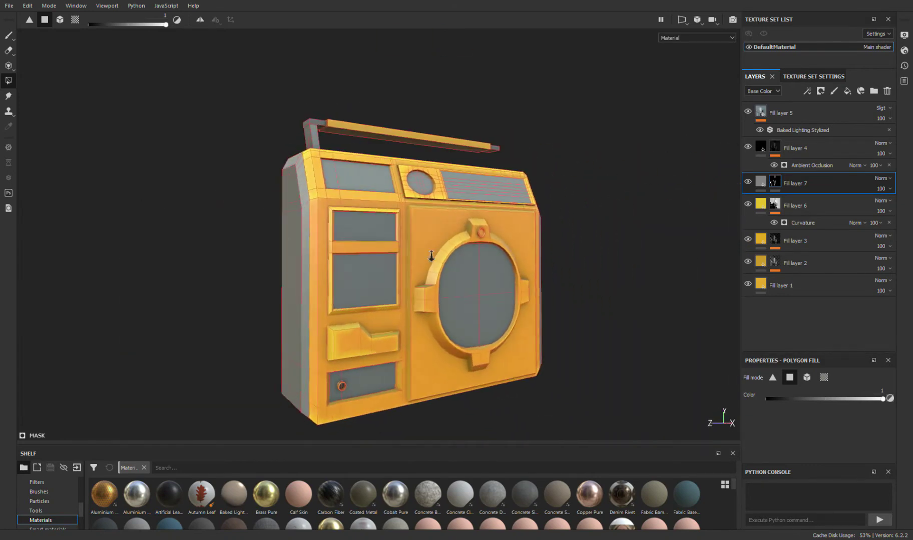
- Set grey Fill layer 7's Height to 0 and switch the Polygon Fill tool to mesh faces
{"action": "left_click", "coordinate": [788, 115]}
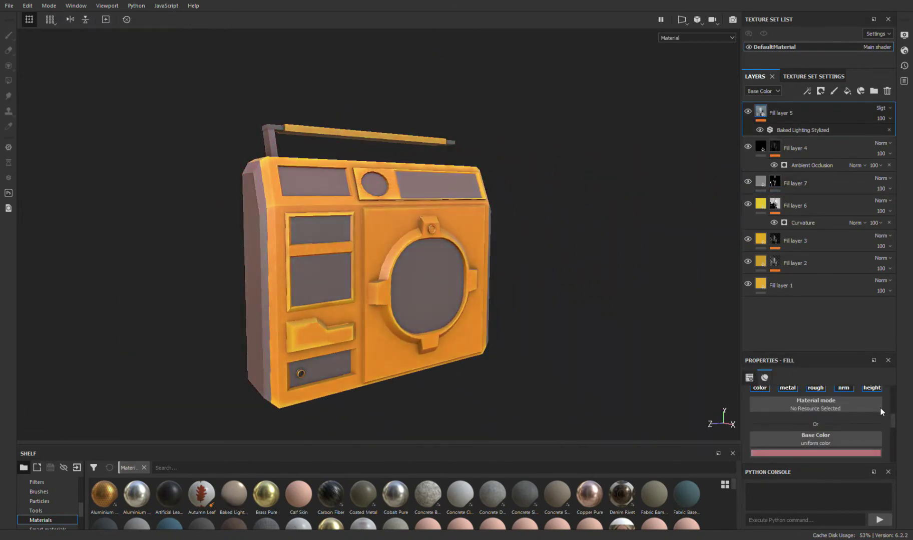
{"action": "left_click", "coordinate": [759, 185]}
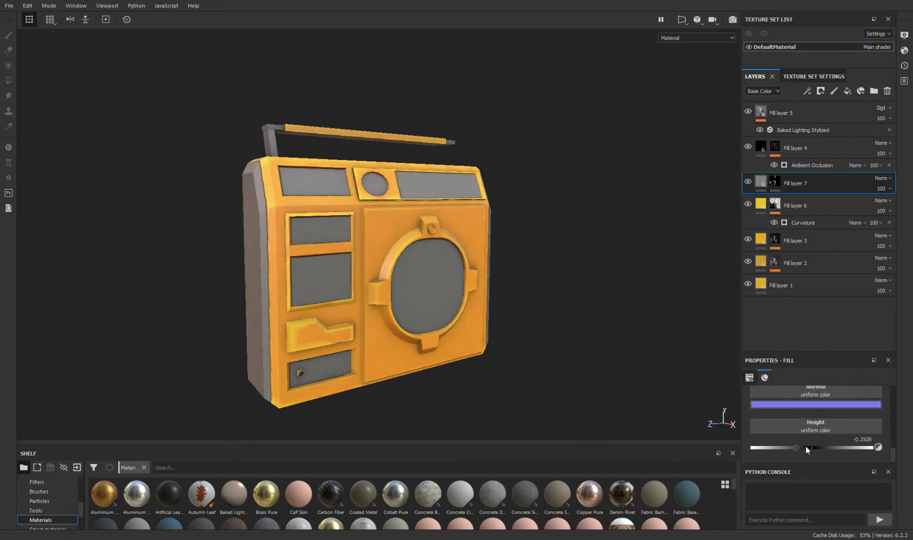
{"action": "left_click_drag", "start_coordinate": [551, 260], "coordinate": [500, 266], "text": "alt"}
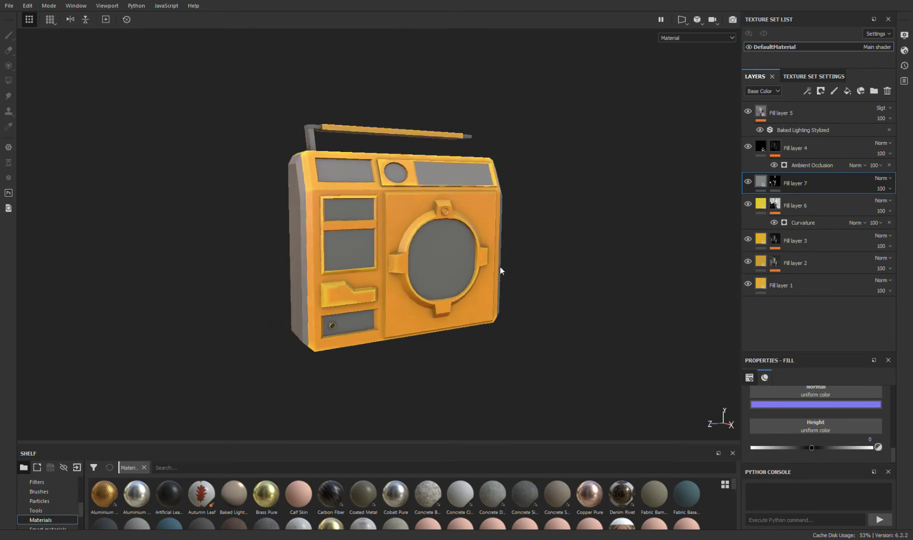
{"action": "mouse_move", "coordinate": [425, 249]}
{"action": "left_mouse_down", "text": "alt"}
{"action": "mouse_move", "coordinate": [400, 244]}
{"action": "mouse_move", "coordinate": [391, 270]}
{"action": "mouse_move", "coordinate": [406, 302]}
{"action": "mouse_move", "coordinate": [474, 128]}
{"action": "mouse_move", "coordinate": [432, 211]}
{"action": "mouse_move", "coordinate": [632, 208]}
{"action": "left_mouse_up", "text": "alt"}
{"action": "scroll", "coordinate": [365, 277], "scroll_direction": "up", "scroll_amount": 5}
{"action": "scroll", "coordinate": [405, 303], "scroll_direction": "down", "scroll_amount": 5}
{"action": "key", "text": "4"}
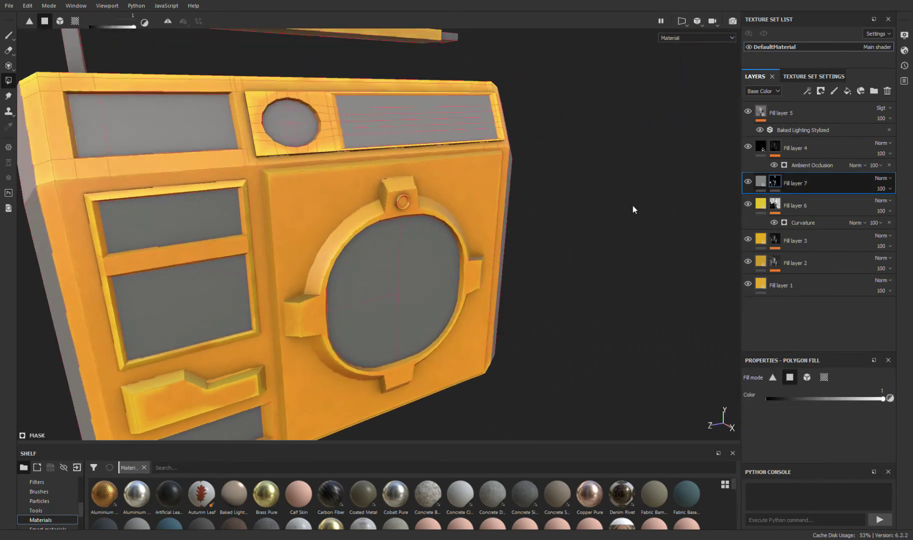
{"action": "scroll", "coordinate": [339, 199], "scroll_direction": "up", "scroll_amount": 5}
{"action": "scroll", "coordinate": [339, 200], "scroll_direction": "up", "scroll_amount": 4}
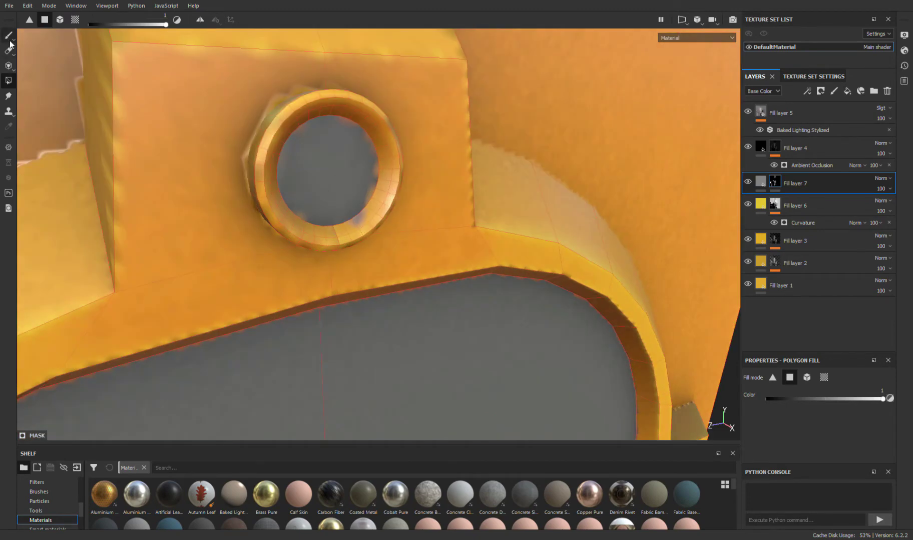
- Toggle the UV layout with F1, then return to 3D-only view and inspect the ring above the speaker
{"action": "key", "text": "F1"}
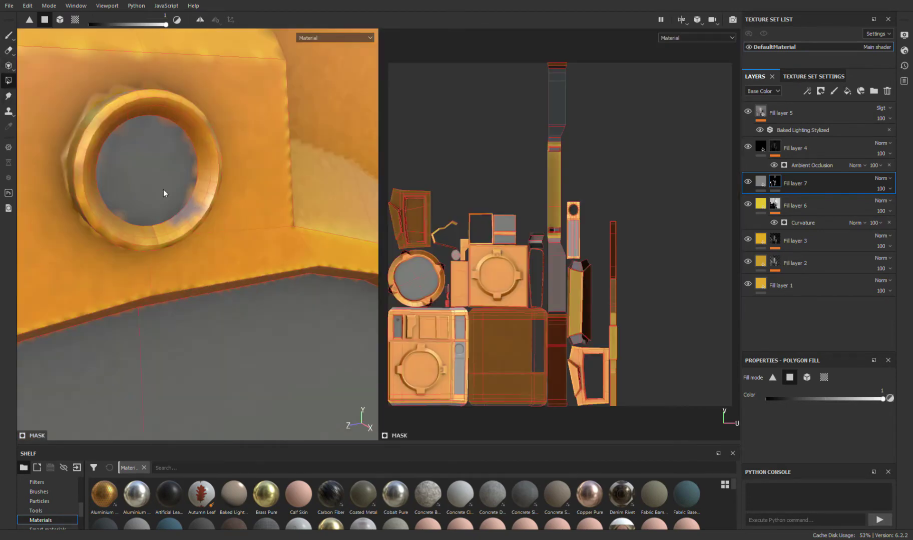
{"action": "scroll", "coordinate": [212, 178], "scroll_direction": "up", "scroll_amount": 3}
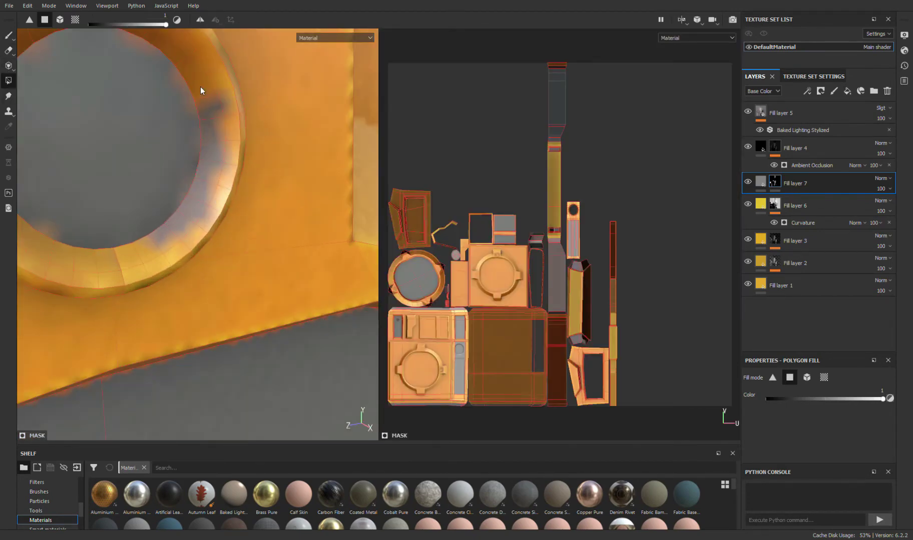
{"action": "mouse_move", "coordinate": [202, 98]}
{"action": "left_mouse_down", "text": "alt"}
{"action": "mouse_move", "coordinate": [224, 138]}
{"action": "mouse_move", "coordinate": [264, 123]}
{"action": "left_mouse_up", "text": "alt"}
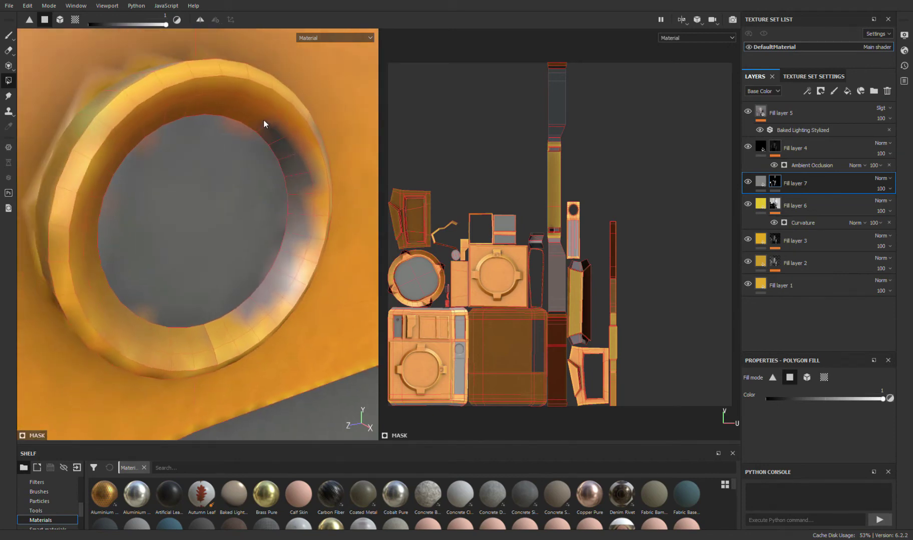
{"action": "key", "text": "F2"}
{"action": "left_click_drag", "start_coordinate": [158, 129], "coordinate": [400, 161], "text": "alt"}
{"action": "scroll", "coordinate": [367, 189], "scroll_direction": "up", "scroll_amount": 2}
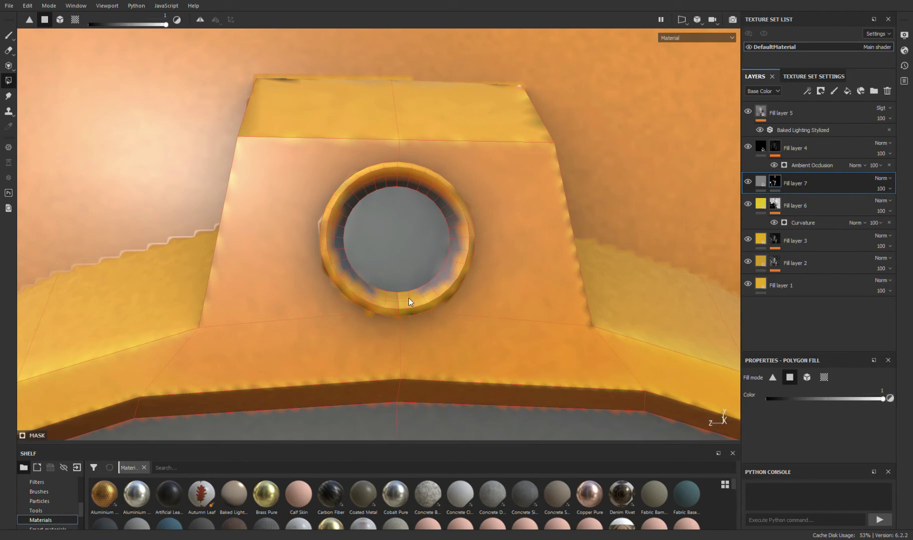
{"action": "mouse_move", "coordinate": [412, 299]}
{"action": "left_mouse_down", "text": "alt"}
{"action": "mouse_move", "coordinate": [477, 299]}
{"action": "mouse_move", "coordinate": [435, 196]}
{"action": "left_mouse_up", "text": "alt"}
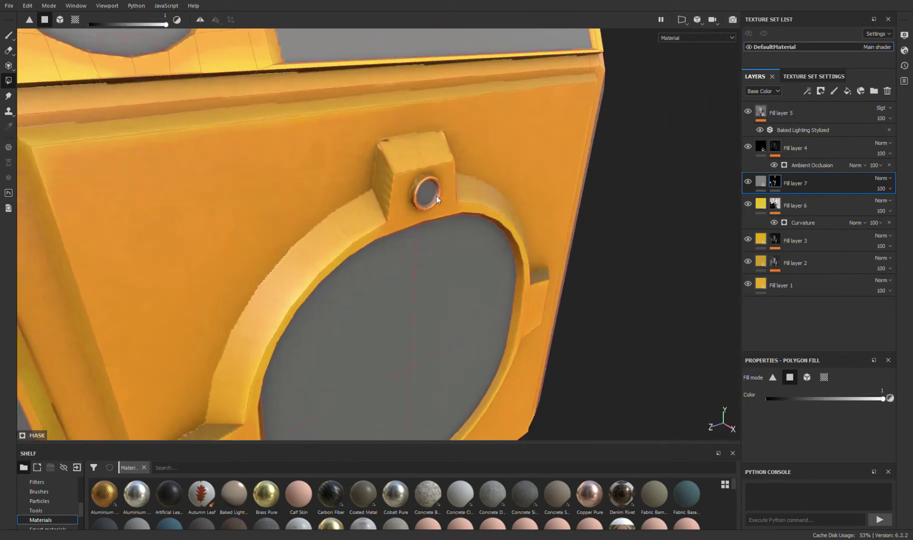
{"action": "scroll", "coordinate": [440, 203], "scroll_direction": "up", "scroll_amount": 3}
{"action": "scroll", "coordinate": [440, 210], "scroll_direction": "up", "scroll_amount": 2}
{"action": "scroll", "coordinate": [440, 211], "scroll_direction": "down", "scroll_amount": 3}
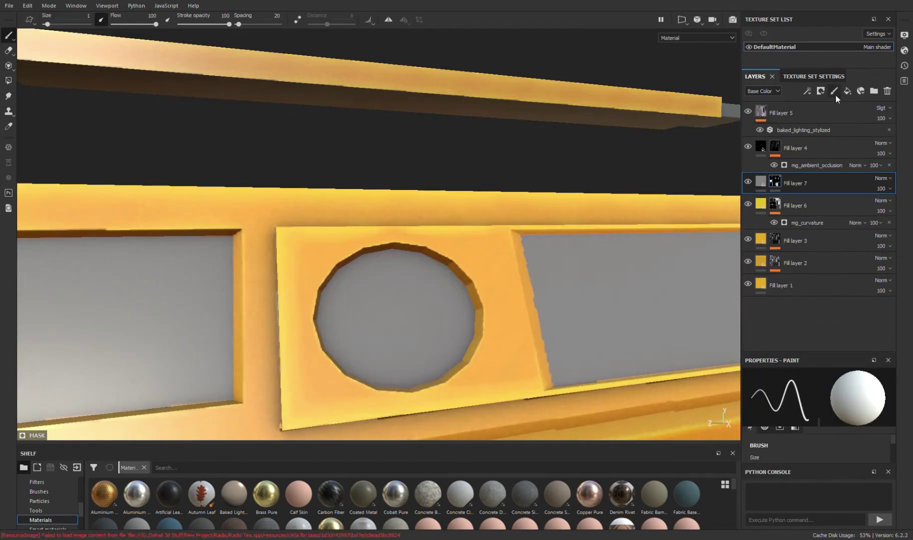
- Add white Fill layer 8 with a black mask and face-fill the round window's lower half
{"action": "left_click", "coordinate": [817, 181]}
{"action": "left_click", "coordinate": [775, 183]}
{"action": "key", "text": "4"}
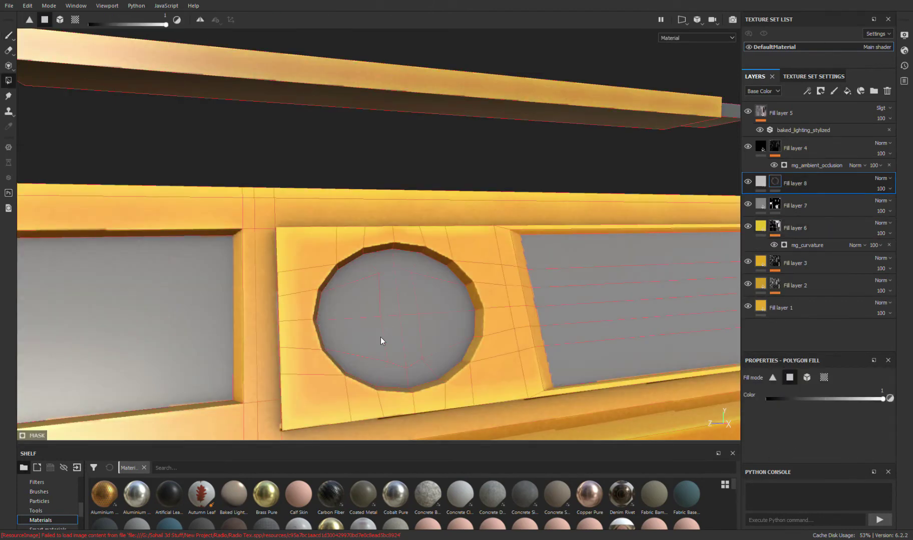
{"action": "left_click", "coordinate": [380, 337]}
{"action": "left_click", "coordinate": [366, 372]}
{"action": "key", "text": "1"}
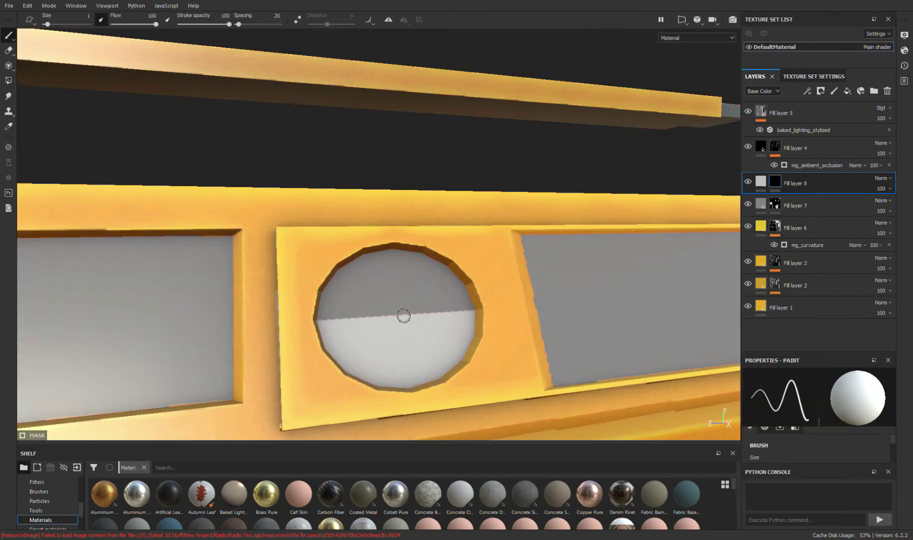
- Paint three straight white highlight lines across the panel
{"action": "scroll", "coordinate": [401, 311], "scroll_direction": "up", "scroll_amount": 1}
{"action": "scroll", "coordinate": [402, 303], "scroll_direction": "up", "scroll_amount": 1}
{"action": "scroll", "coordinate": [424, 312], "scroll_direction": "up", "scroll_amount": 1}
{"action": "scroll", "coordinate": [526, 258], "scroll_direction": "down", "scroll_amount": 2}
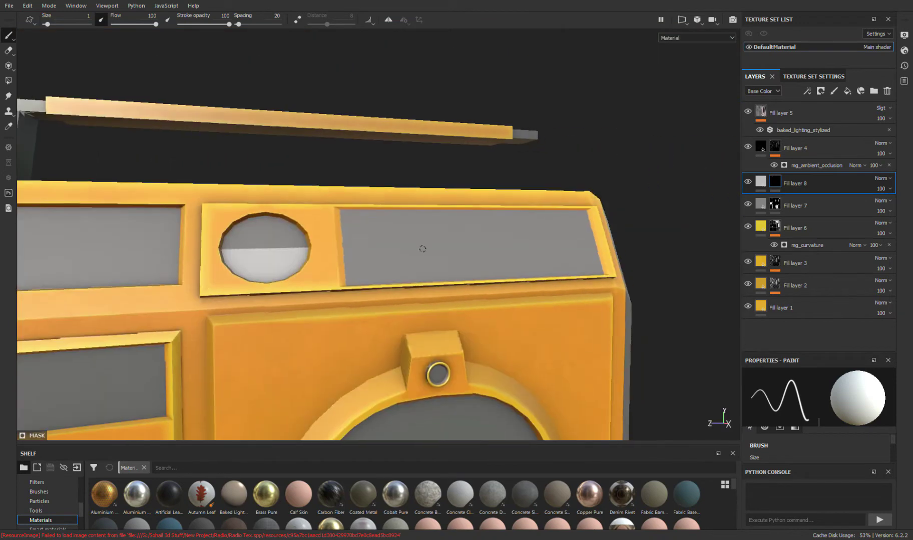
{"action": "scroll", "coordinate": [422, 246], "scroll_direction": "down", "scroll_amount": 1}
{"action": "scroll", "coordinate": [413, 263], "scroll_direction": "up", "scroll_amount": 2}
{"action": "scroll", "coordinate": [287, 241], "scroll_direction": "up", "scroll_amount": 1}
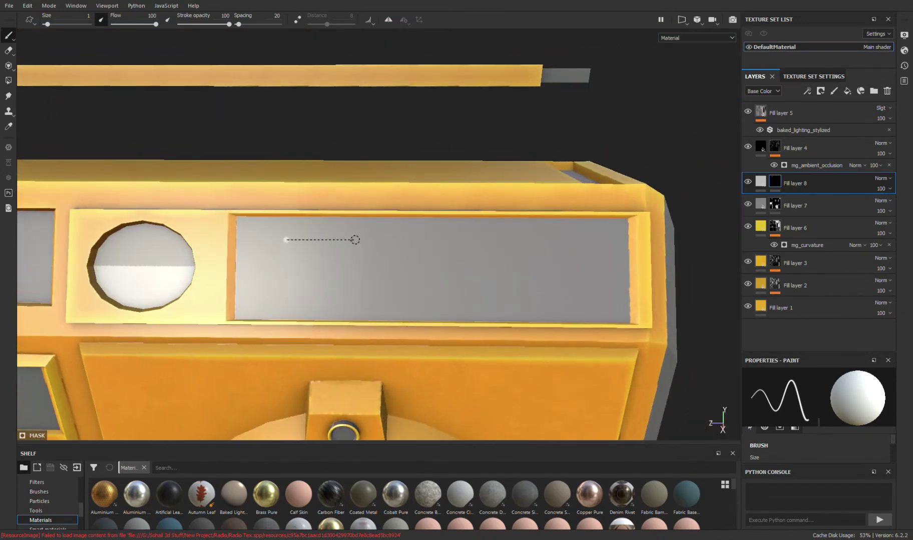
{"action": "left_click", "coordinate": [603, 240], "text": "shift"}
{"action": "left_click", "coordinate": [286, 268]}
{"action": "left_click", "coordinate": [603, 268], "text": "shift"}
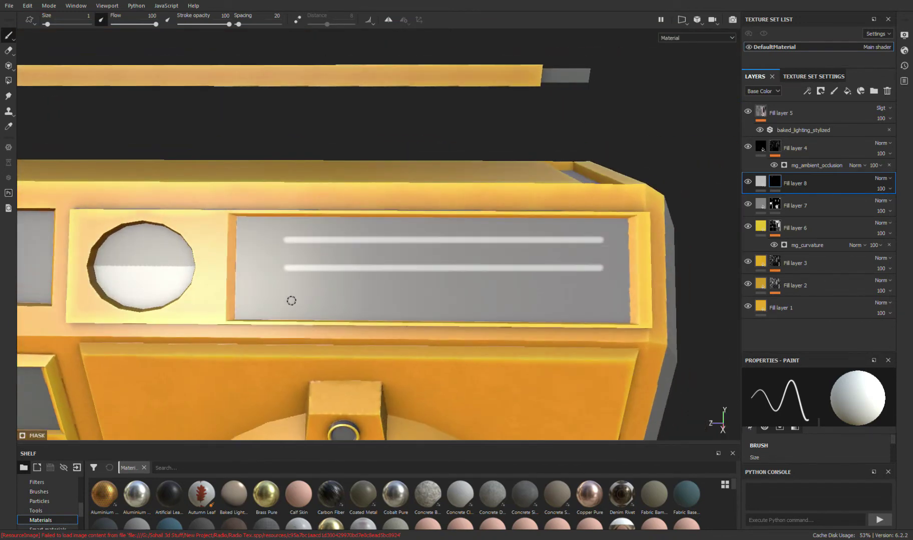
{"action": "left_click", "coordinate": [601, 294], "text": "shift"}
- Paint two short straight white lines across the upper-left panel
{"action": "scroll", "coordinate": [601, 295], "scroll_direction": "down", "scroll_amount": 5}
{"action": "left_click_drag", "start_coordinate": [601, 294], "coordinate": [371, 291], "text": "alt"}
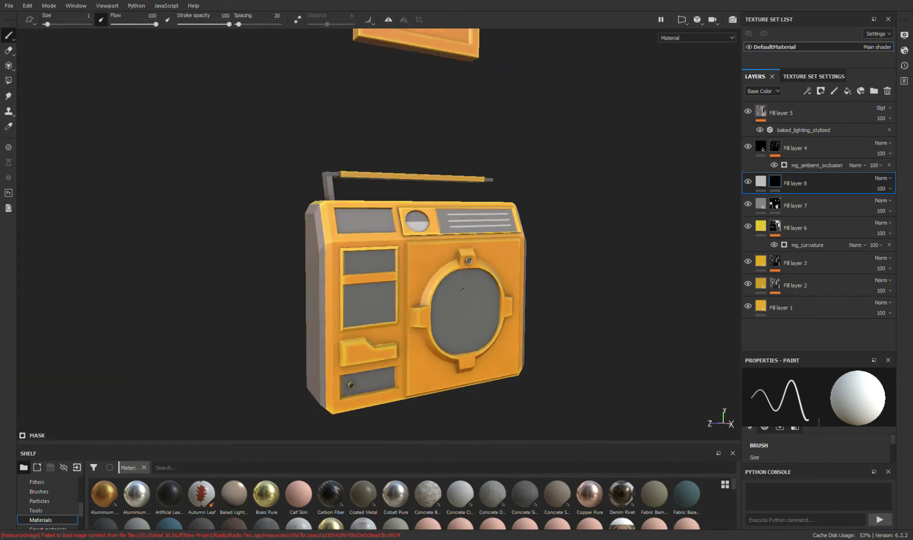
{"action": "scroll", "coordinate": [371, 291], "scroll_direction": "up", "scroll_amount": 3}
{"action": "scroll", "coordinate": [371, 290], "scroll_direction": "up", "scroll_amount": 3}
{"action": "left_click", "coordinate": [330, 264]}
{"action": "left_click", "coordinate": [508, 268], "text": "shift"}
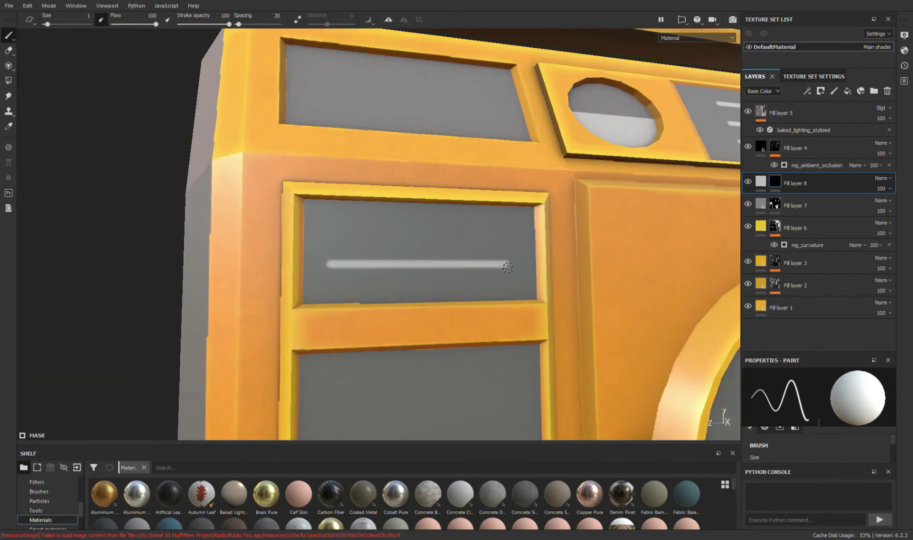
{"action": "left_click", "coordinate": [360, 284]}
{"action": "left_click", "coordinate": [495, 284], "text": "shift"}
{"action": "scroll", "coordinate": [405, 305], "scroll_direction": "down", "scroll_amount": 2}
{"action": "scroll", "coordinate": [406, 306], "scroll_direction": "down", "scroll_amount": 5}
- Set the highlight layer's Height to -0.0350
{"action": "left_click", "coordinate": [761, 182]}
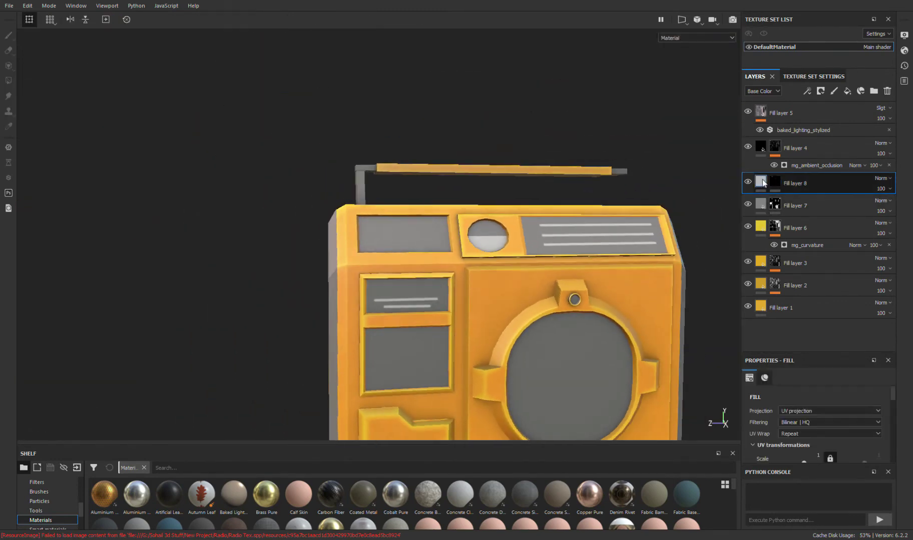
{"action": "left_click", "coordinate": [764, 378]}
{"action": "scroll", "coordinate": [815, 415], "scroll_direction": "down", "scroll_amount": 3}
{"action": "mouse_move", "coordinate": [805, 447]}
{"action": "left_mouse_down"}
{"action": "mouse_move", "coordinate": [832, 447]}
{"action": "mouse_move", "coordinate": [809, 446]}
{"action": "left_mouse_up"}
{"action": "key", "text": "f"}
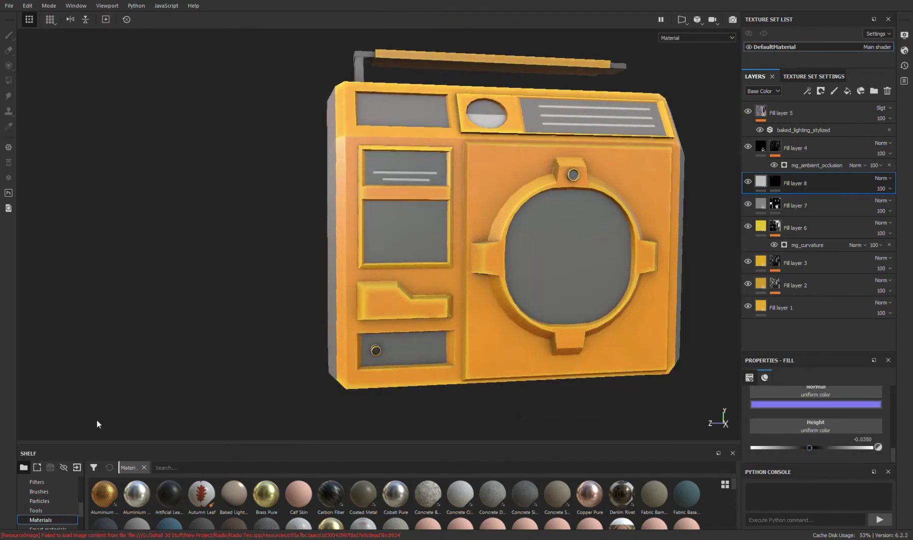
{"action": "scroll", "coordinate": [400, 251], "scroll_direction": "up", "scroll_amount": 5}
- Paint a straight white outline around the upper-left panel
{"action": "key", "text": "1"}
{"action": "scroll", "coordinate": [353, 150], "scroll_direction": "up", "scroll_amount": 2}
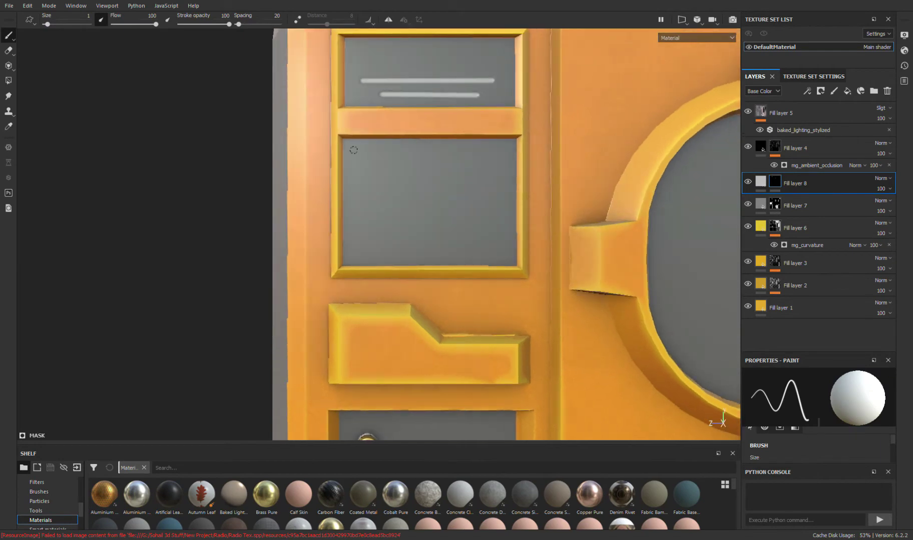
{"action": "left_click", "coordinate": [350, 149]}
{"action": "left_click", "coordinate": [349, 260], "text": "shift"}
{"action": "left_click", "coordinate": [509, 260], "text": "shift"}
{"action": "left_click", "coordinate": [509, 147], "text": "shift"}
{"action": "left_click", "coordinate": [350, 148], "text": "shift"}
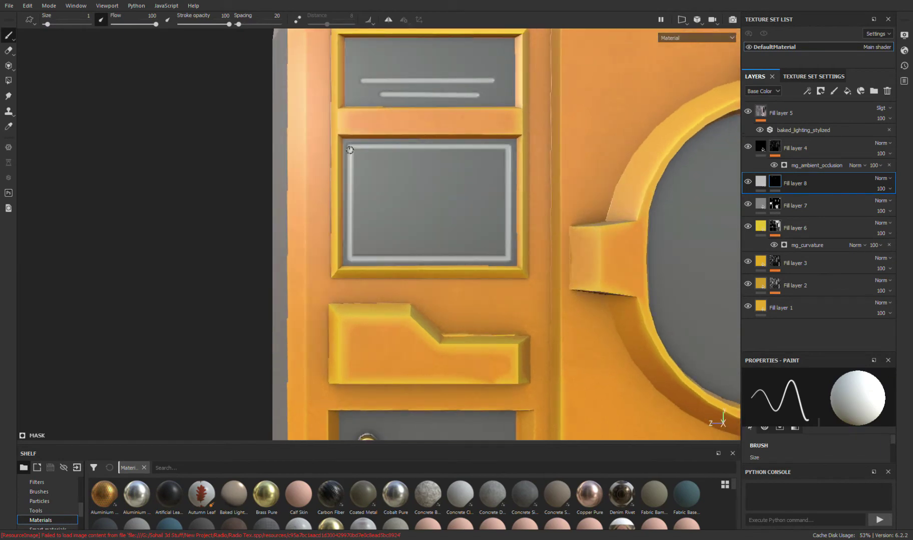
{"action": "key", "text": "f"}
{"action": "scroll", "coordinate": [362, 215], "scroll_direction": "up", "scroll_amount": 5}
{"action": "mouse_move", "coordinate": [363, 210]}
{"action": "left_mouse_down", "text": "alt"}
{"action": "mouse_move", "coordinate": [363, 247]}
{"action": "mouse_move", "coordinate": [338, 181]}
{"action": "left_mouse_up", "text": "alt"}
{"action": "scroll", "coordinate": [500, 250], "scroll_direction": "down", "scroll_amount": 3}
- Add Fill layer 9 with a black mask
{"action": "left_click", "coordinate": [847, 91]}
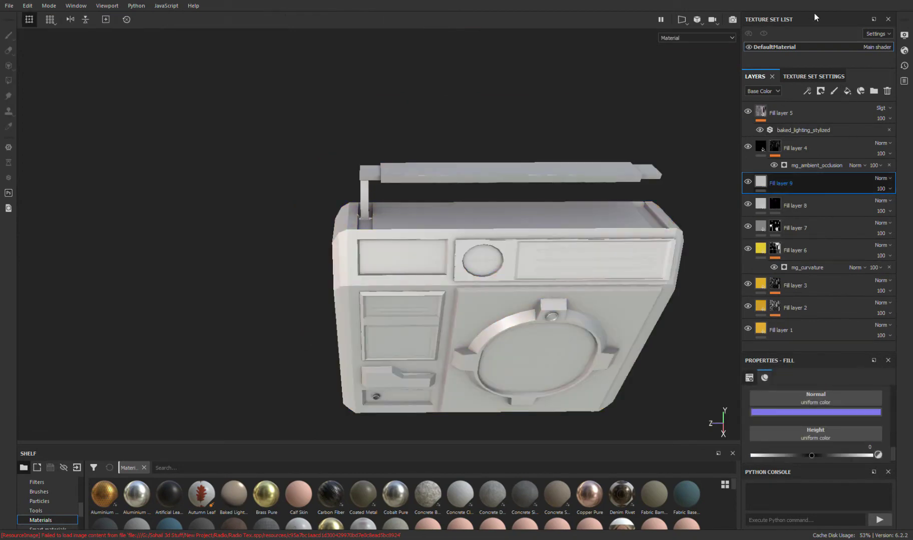
{"action": "right_click", "coordinate": [795, 183]}
{"action": "left_click", "coordinate": [805, 295]}
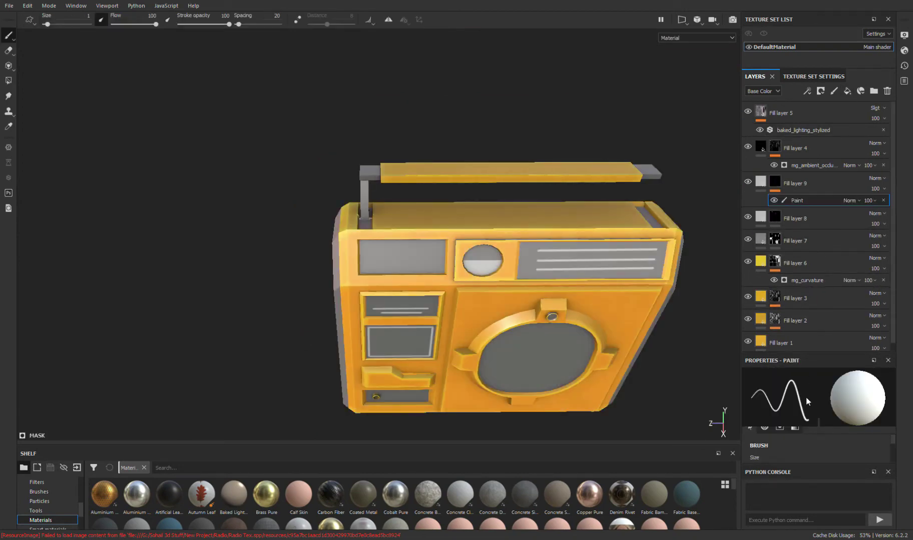
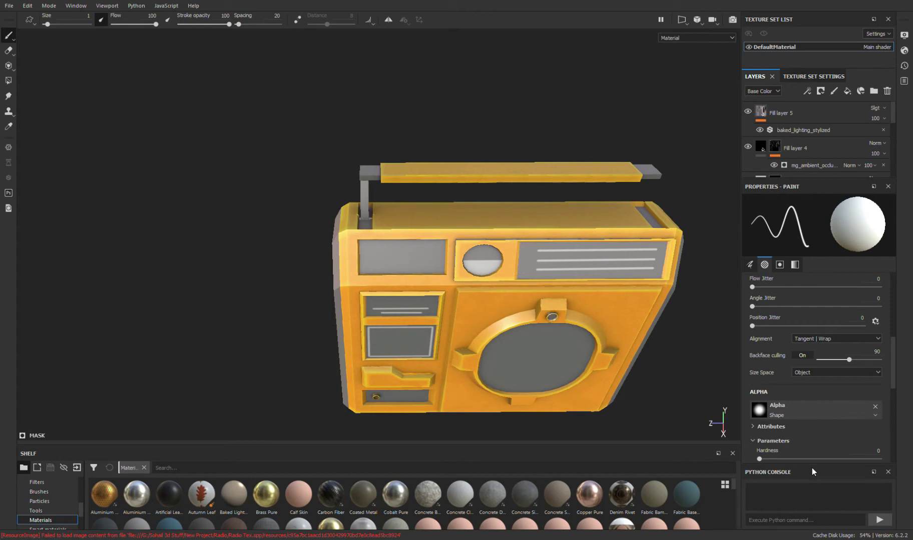
- Put the Text Close alpha in the brush's Paint alpha slot, undoing a Text Control Room pick
{"action": "left_click_drag", "start_coordinate": [331, 436], "coordinate": [332, 231]}
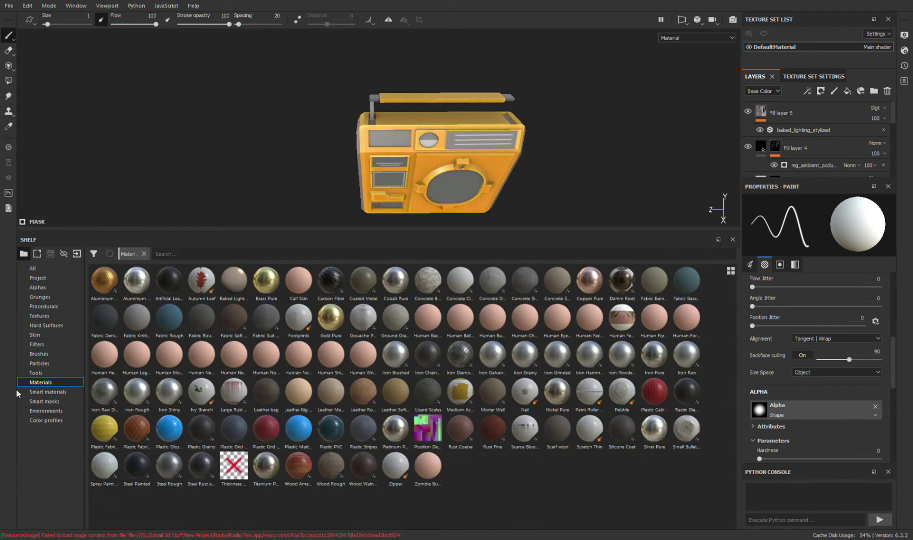
{"action": "left_click", "coordinate": [37, 287]}
{"action": "scroll", "coordinate": [453, 395], "scroll_direction": "down", "scroll_amount": 5}
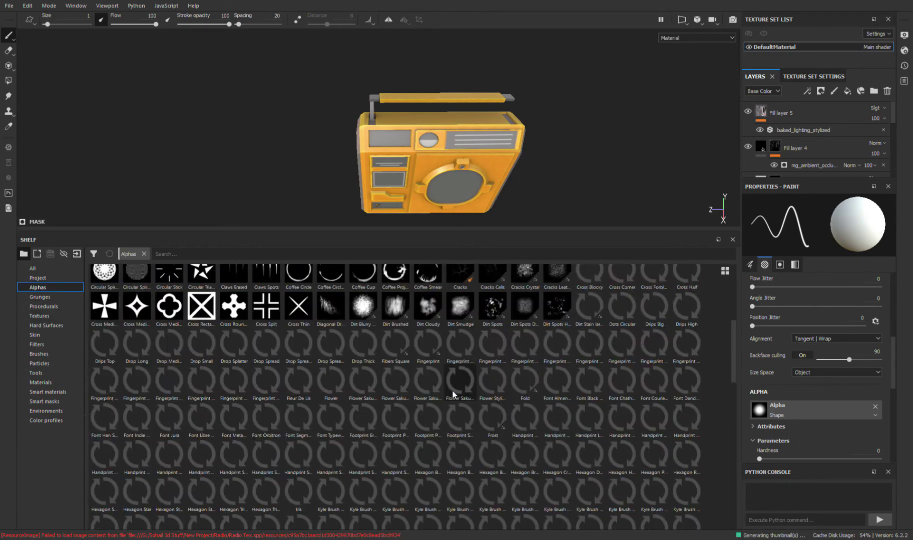
{"action": "scroll", "coordinate": [453, 394], "scroll_direction": "down", "scroll_amount": 5}
{"action": "scroll", "coordinate": [410, 334], "scroll_direction": "down", "scroll_amount": 5}
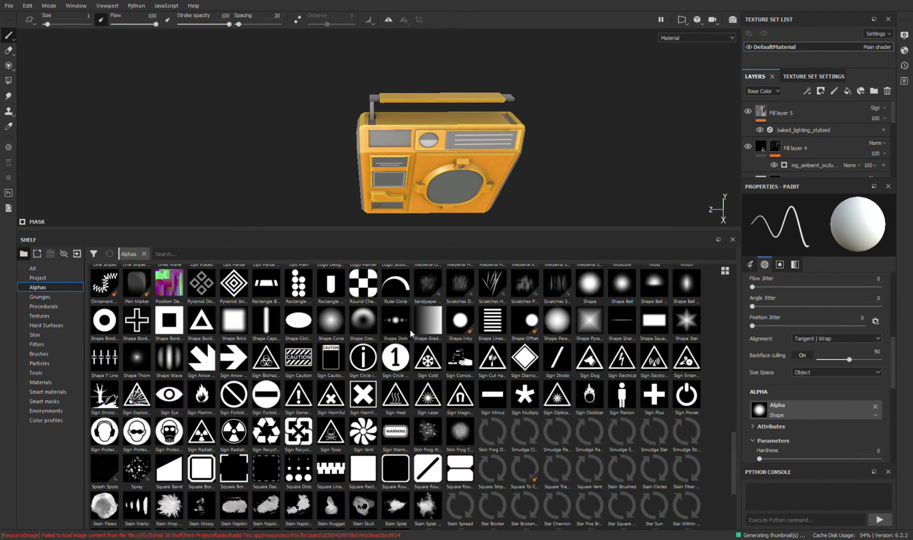
{"action": "scroll", "coordinate": [410, 334], "scroll_direction": "down", "scroll_amount": 3}
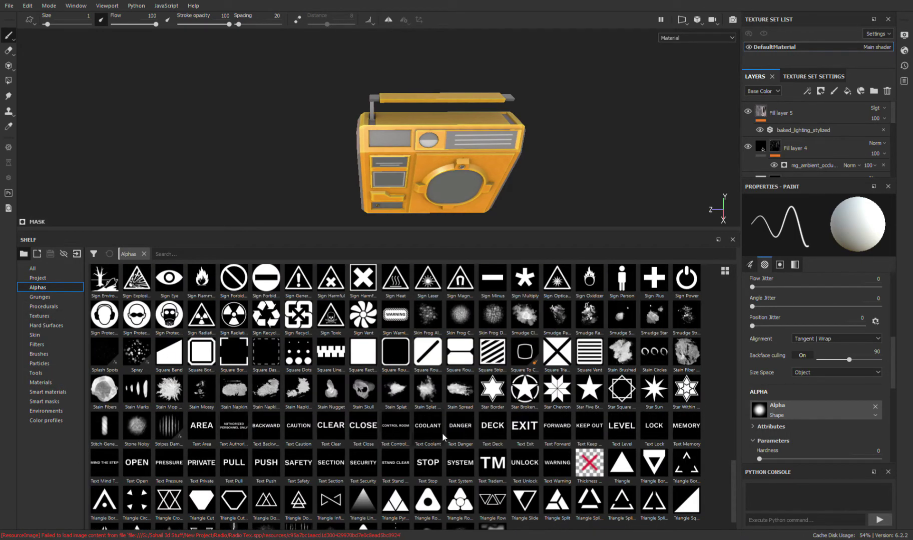
{"action": "left_click", "coordinate": [395, 434]}
{"action": "scroll", "coordinate": [811, 389], "scroll_direction": "up", "scroll_amount": 5}
{"action": "scroll", "coordinate": [812, 389], "scroll_direction": "up", "scroll_amount": 5}
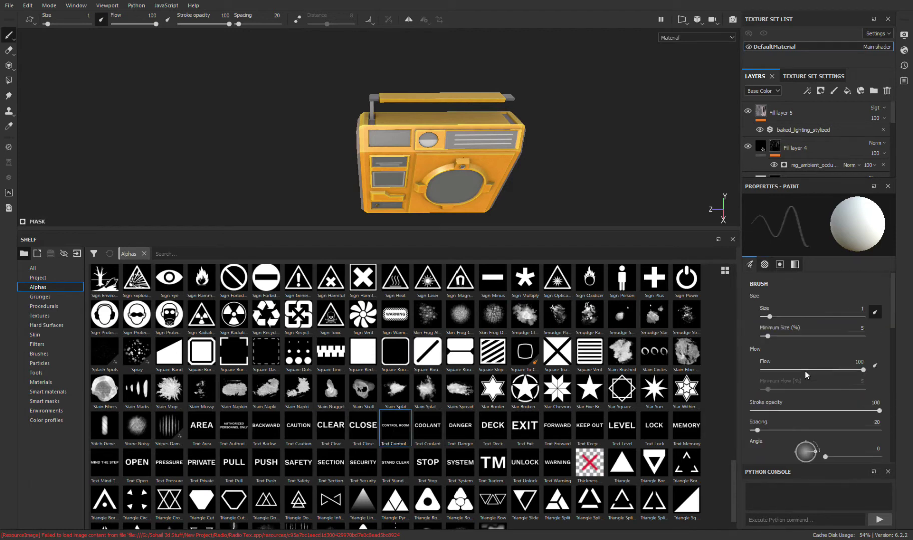
{"action": "key", "text": "ctrl+z"}
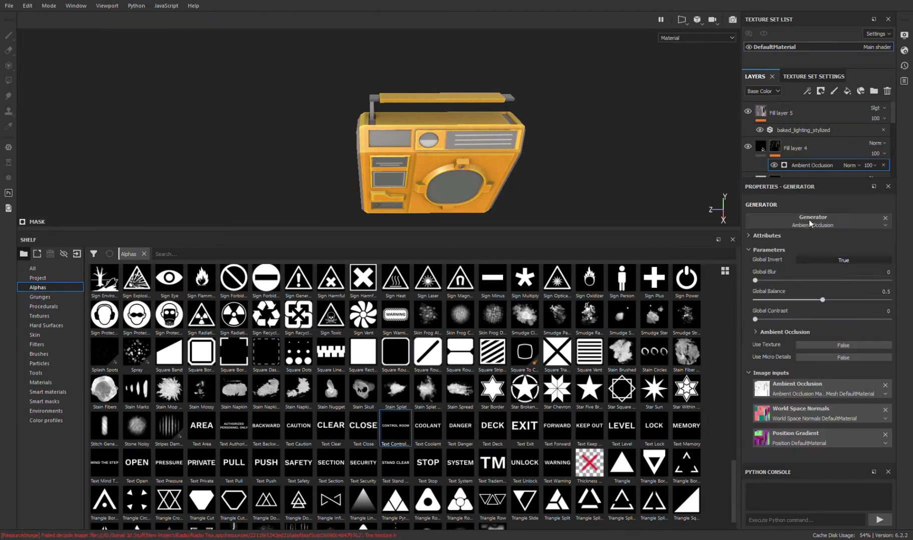
{"action": "key", "text": "ctrl+z"}
{"action": "scroll", "coordinate": [817, 345], "scroll_direction": "down", "scroll_amount": 5}
{"action": "scroll", "coordinate": [817, 346], "scroll_direction": "down", "scroll_amount": 5}
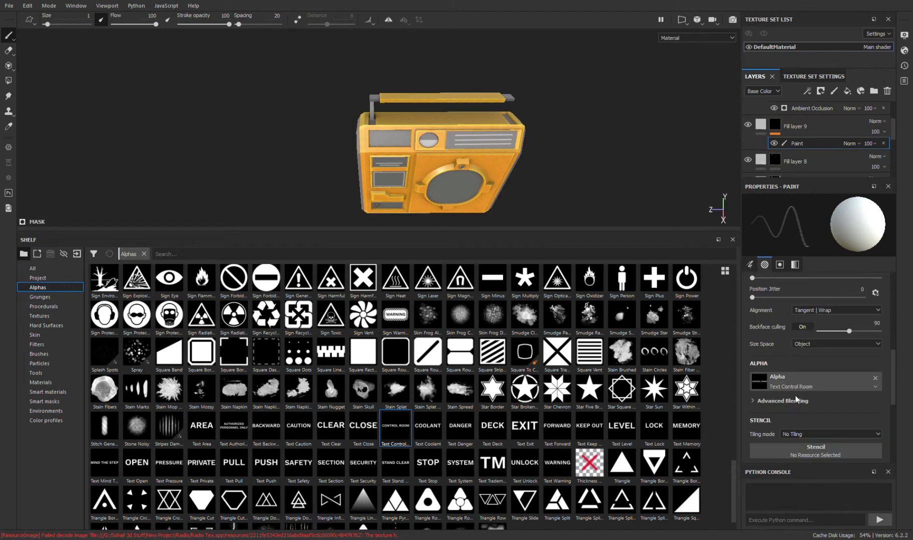
{"action": "left_click_drag", "start_coordinate": [363, 428], "coordinate": [751, 434]}
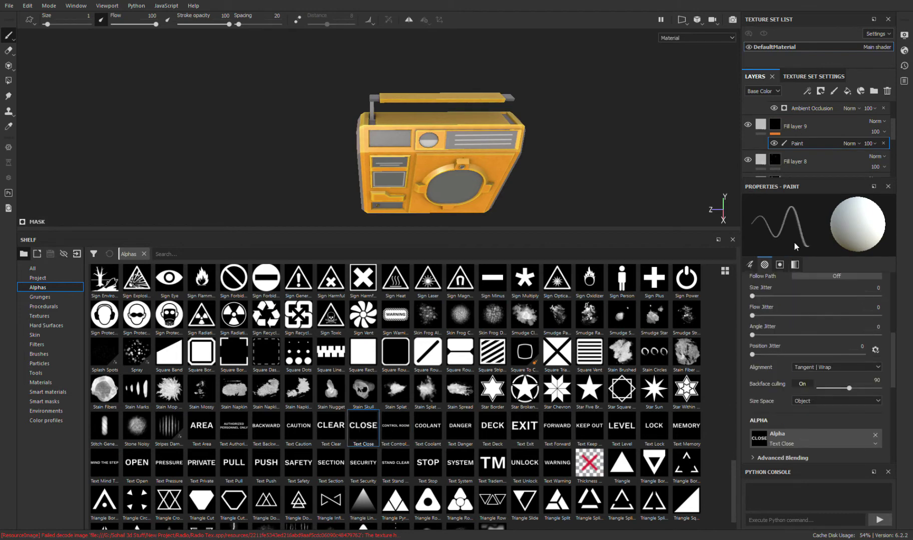
{"action": "scroll", "coordinate": [803, 376], "scroll_direction": "up", "scroll_amount": 10}
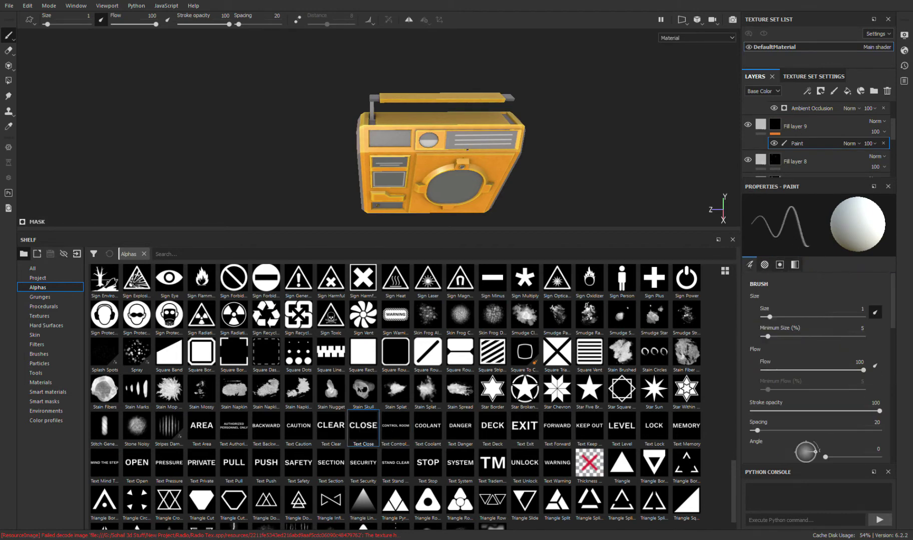
- Set the brush size to 17.73 and select Fill layer 9
{"action": "left_click_drag", "start_coordinate": [47, 25], "coordinate": [63, 24]}
{"action": "left_click_drag", "start_coordinate": [435, 143], "coordinate": [505, 210], "text": "alt"}
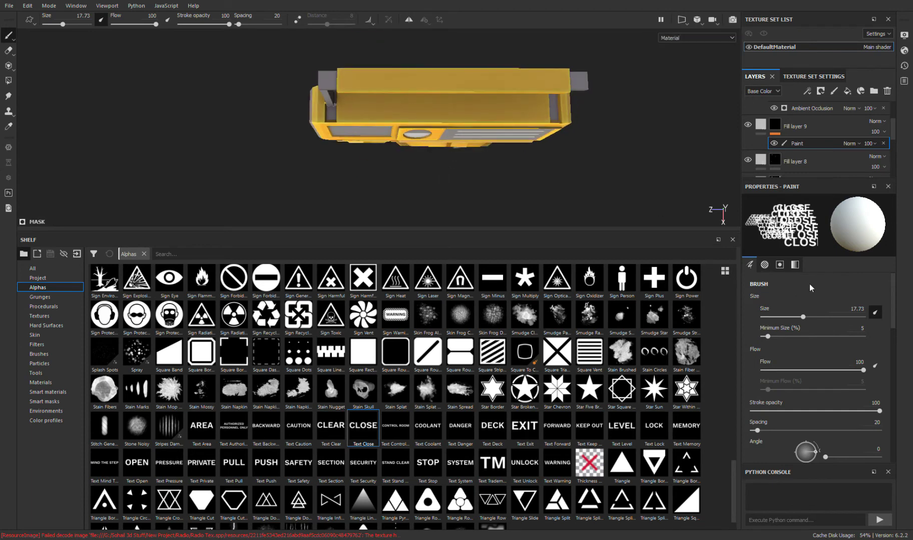
{"action": "scroll", "coordinate": [823, 337], "scroll_direction": "down", "scroll_amount": 3}
{"action": "scroll", "coordinate": [789, 371], "scroll_direction": "down", "scroll_amount": 3}
{"action": "scroll", "coordinate": [789, 371], "scroll_direction": "down", "scroll_amount": 3}
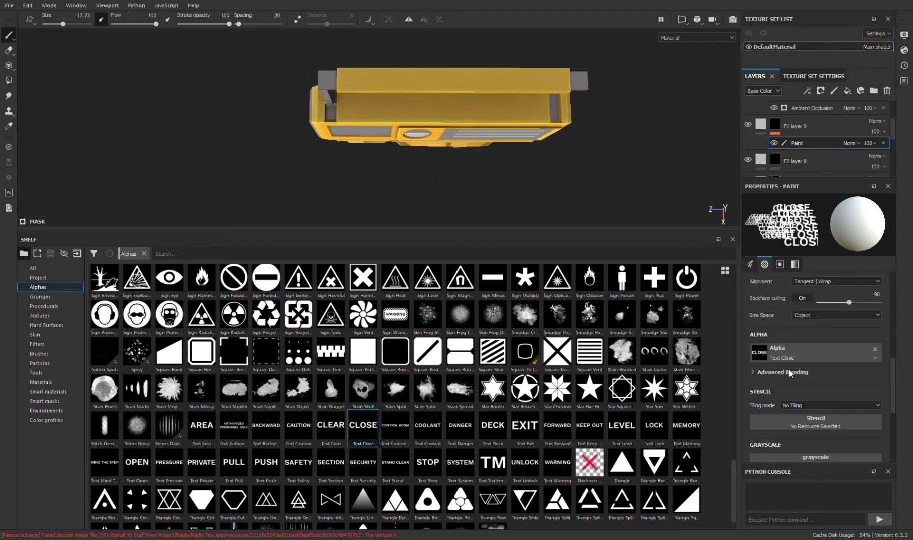
{"action": "scroll", "coordinate": [796, 355], "scroll_direction": "up", "scroll_amount": 2}
{"action": "scroll", "coordinate": [798, 361], "scroll_direction": "up", "scroll_amount": 2}
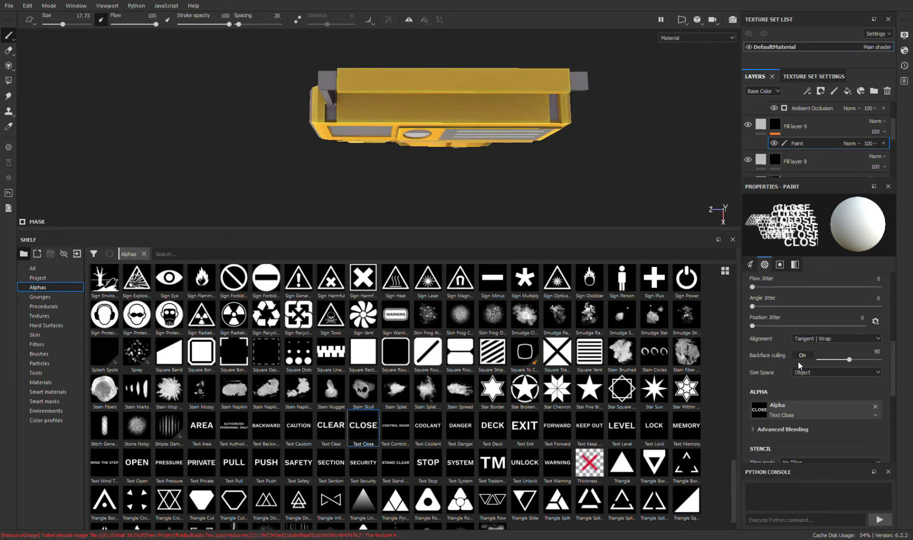
{"action": "scroll", "coordinate": [793, 350], "scroll_direction": "up", "scroll_amount": 3}
{"action": "left_click", "coordinate": [777, 129]}
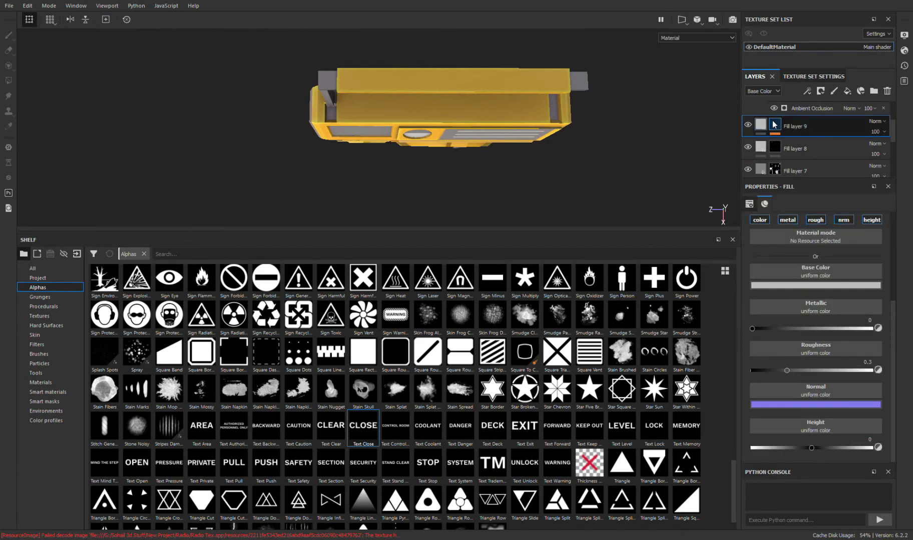
- Select Fill layer 9's Paint effect and browse the Alphas, ending on the Shape Paraboloid alpha
{"action": "left_click", "coordinate": [774, 125]}
{"action": "scroll", "coordinate": [819, 384], "scroll_direction": "down", "scroll_amount": 3}
{"action": "scroll", "coordinate": [805, 385], "scroll_direction": "down", "scroll_amount": 3}
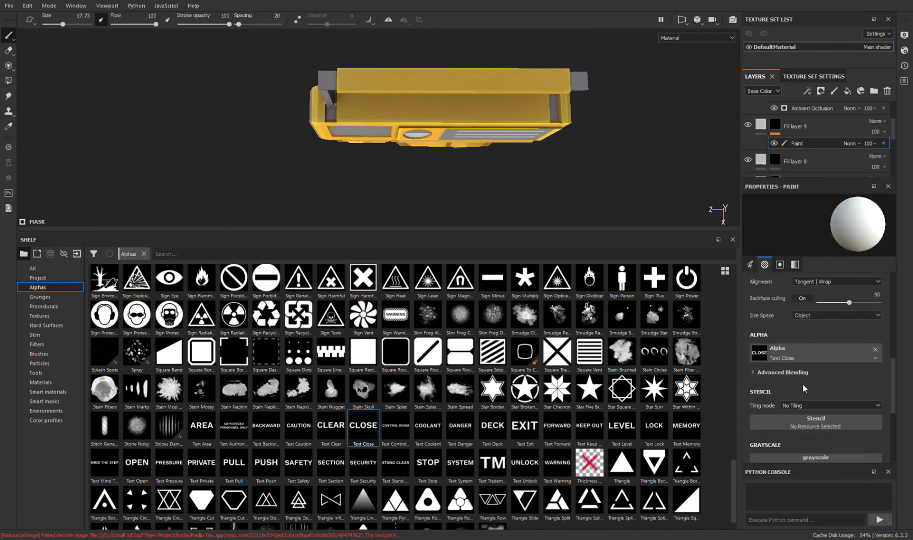
{"action": "scroll", "coordinate": [805, 405], "scroll_direction": "down", "scroll_amount": 3}
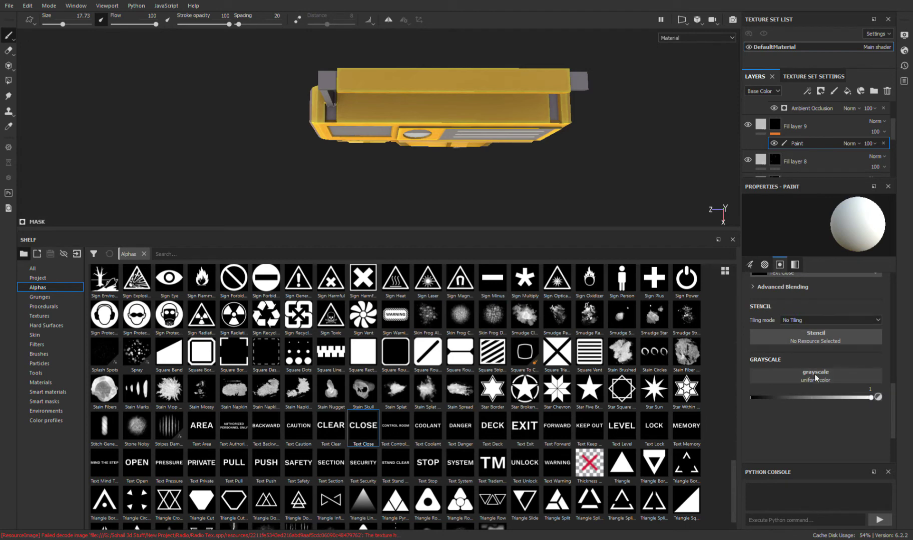
{"action": "scroll", "coordinate": [782, 366], "scroll_direction": "up", "scroll_amount": 5}
{"action": "scroll", "coordinate": [476, 409], "scroll_direction": "down", "scroll_amount": 1}
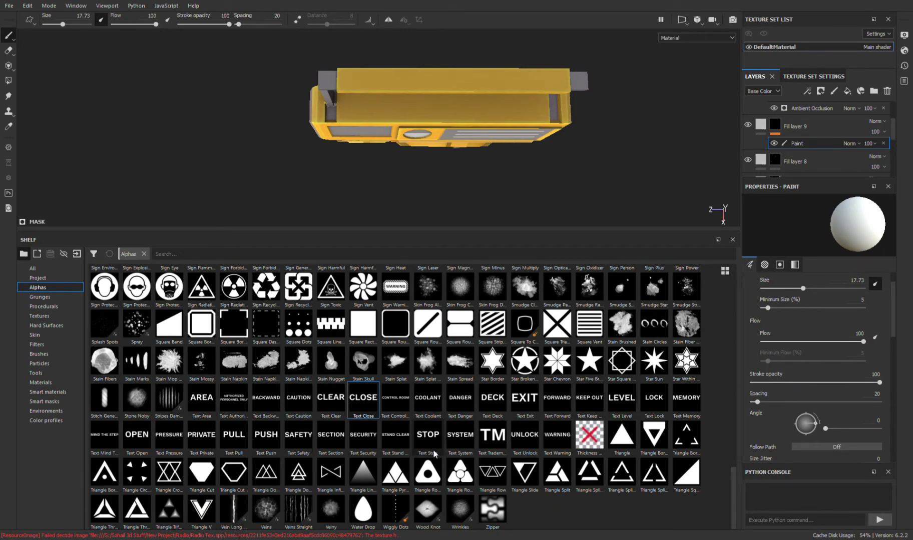
{"action": "scroll", "coordinate": [438, 443], "scroll_direction": "up", "scroll_amount": 3}
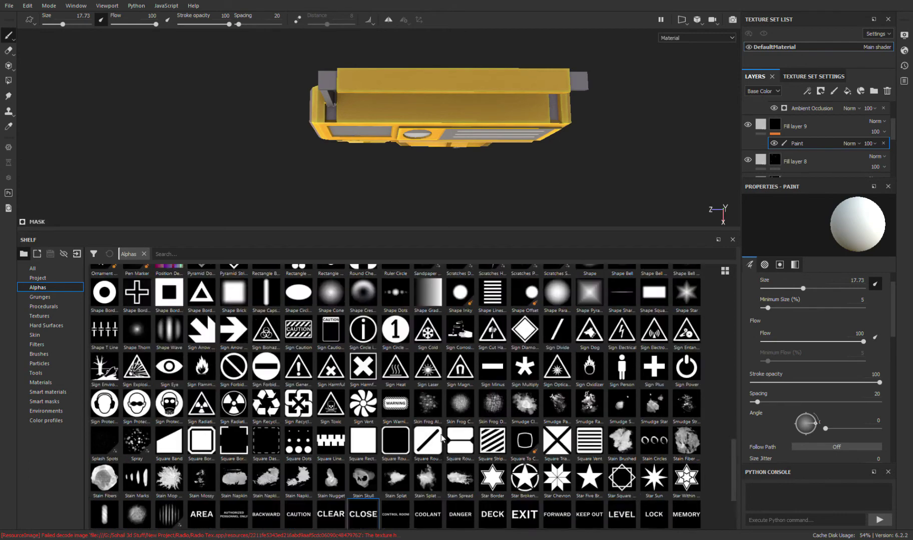
{"action": "scroll", "coordinate": [442, 430], "scroll_direction": "up", "scroll_amount": 3}
{"action": "scroll", "coordinate": [470, 396], "scroll_direction": "up", "scroll_amount": 5}
{"action": "scroll", "coordinate": [471, 396], "scroll_direction": "up", "scroll_amount": 8}
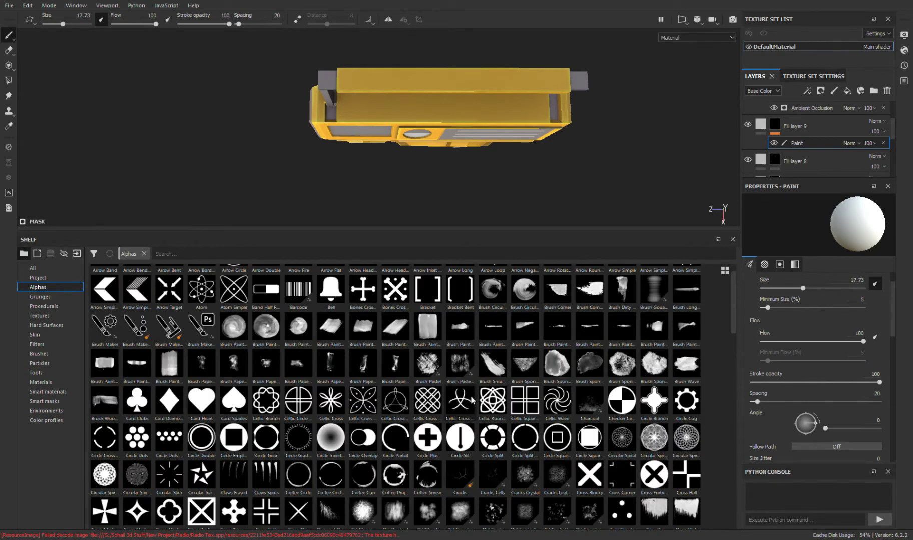
{"action": "scroll", "coordinate": [470, 396], "scroll_direction": "up", "scroll_amount": 1}
{"action": "scroll", "coordinate": [470, 396], "scroll_direction": "down", "scroll_amount": 3}
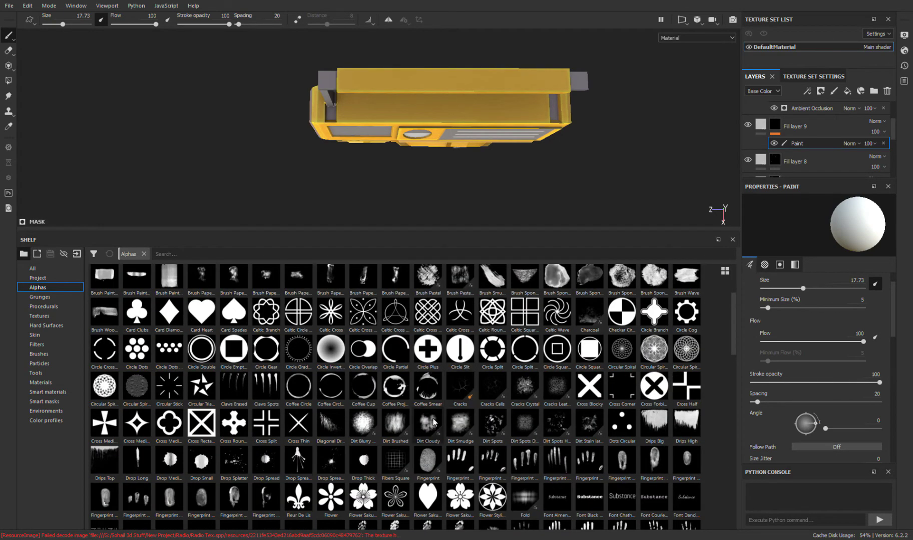
{"action": "scroll", "coordinate": [473, 412], "scroll_direction": "down", "scroll_amount": 6}
{"action": "scroll", "coordinate": [475, 411], "scroll_direction": "down", "scroll_amount": 5}
{"action": "scroll", "coordinate": [475, 412], "scroll_direction": "down", "scroll_amount": 4}
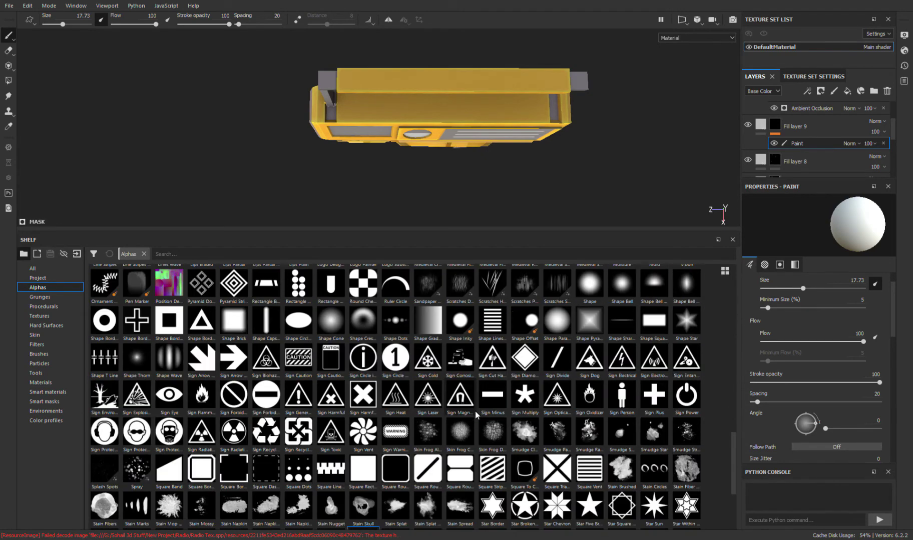
{"action": "scroll", "coordinate": [475, 411], "scroll_direction": "down", "scroll_amount": 3}
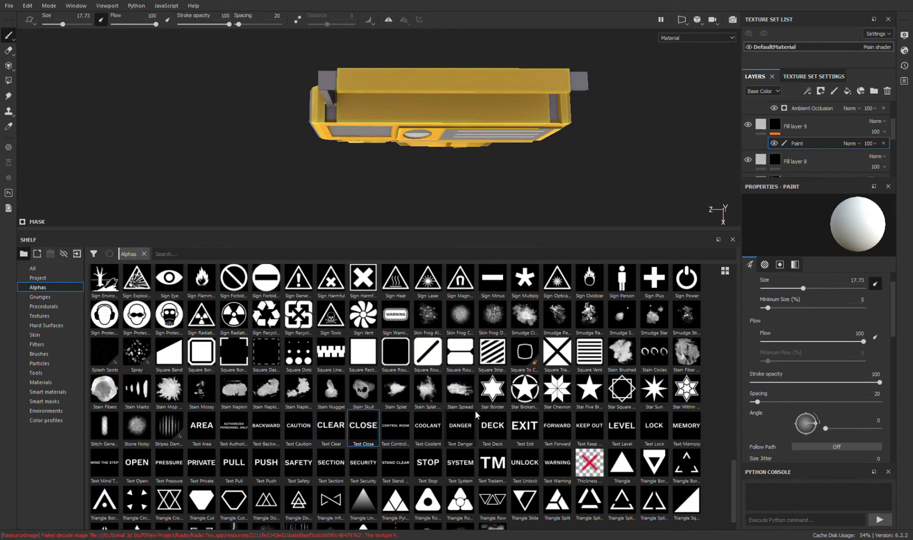
{"action": "scroll", "coordinate": [475, 411], "scroll_direction": "down", "scroll_amount": 1}
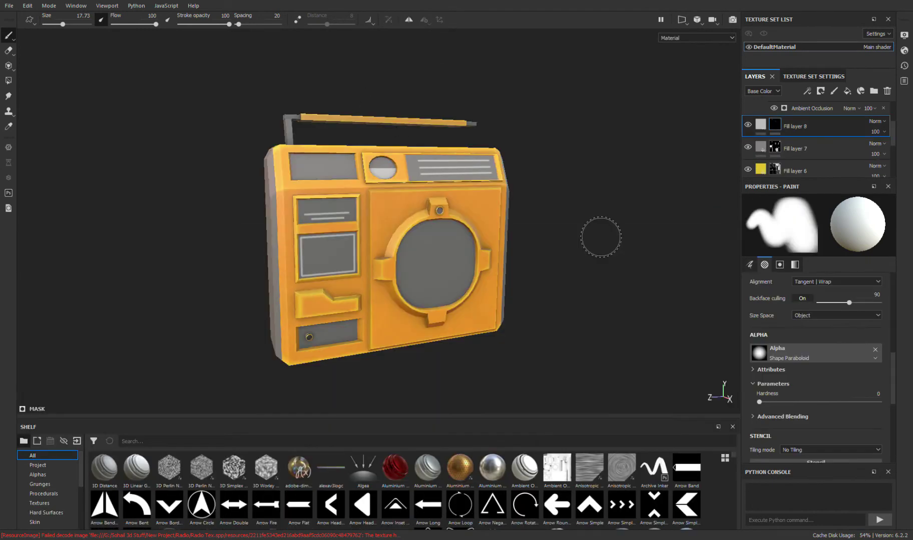
- Add a new paintable fill layer above Fill layer 8
{"action": "scroll", "coordinate": [837, 127], "scroll_direction": "up", "scroll_amount": 1}
{"action": "scroll", "coordinate": [837, 127], "scroll_direction": "up", "scroll_amount": 1}
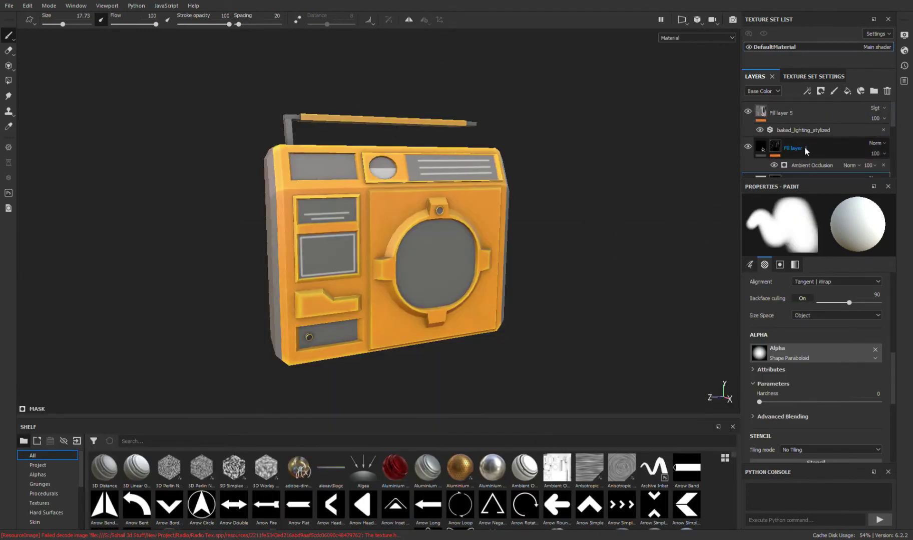
{"action": "left_click", "coordinate": [847, 91]}
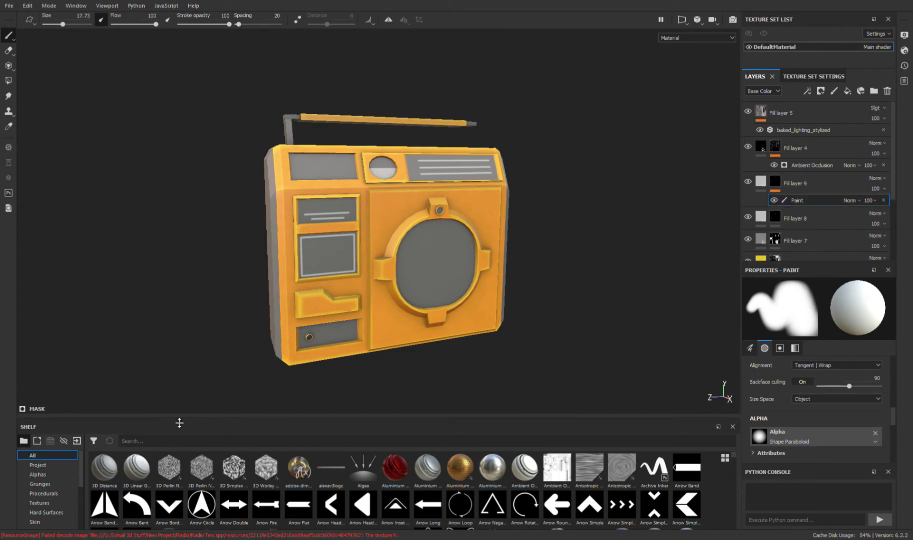
{"action": "left_click_drag", "start_coordinate": [179, 423], "coordinate": [179, 279]}
- Choose the Font Indie Flower alpha over Jura and Orbitron, and set its text to Fm
{"action": "left_click", "coordinate": [37, 331]}
{"action": "scroll", "coordinate": [147, 472], "scroll_direction": "down", "scroll_amount": 5}
{"action": "left_click", "coordinate": [143, 464]}
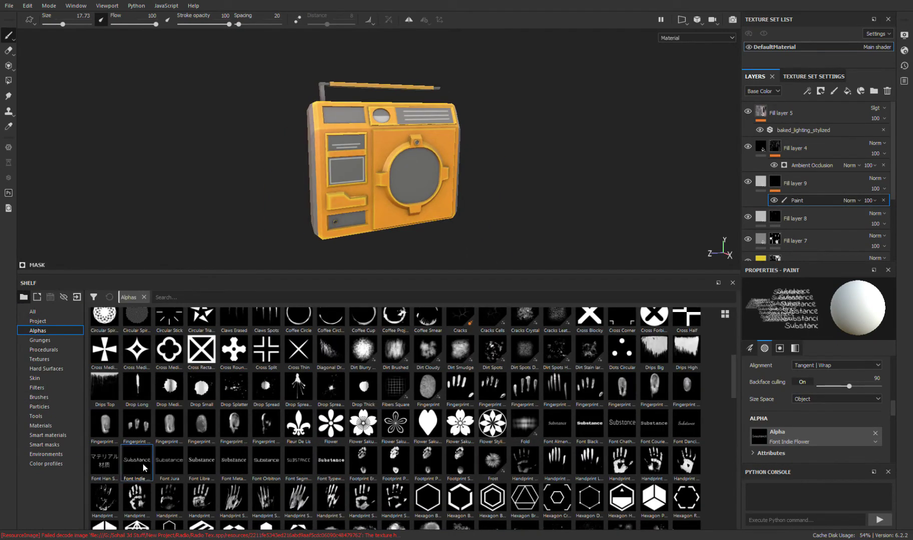
{"action": "left_click", "coordinate": [173, 462]}
{"action": "scroll", "coordinate": [180, 466], "scroll_direction": "down", "scroll_amount": 3}
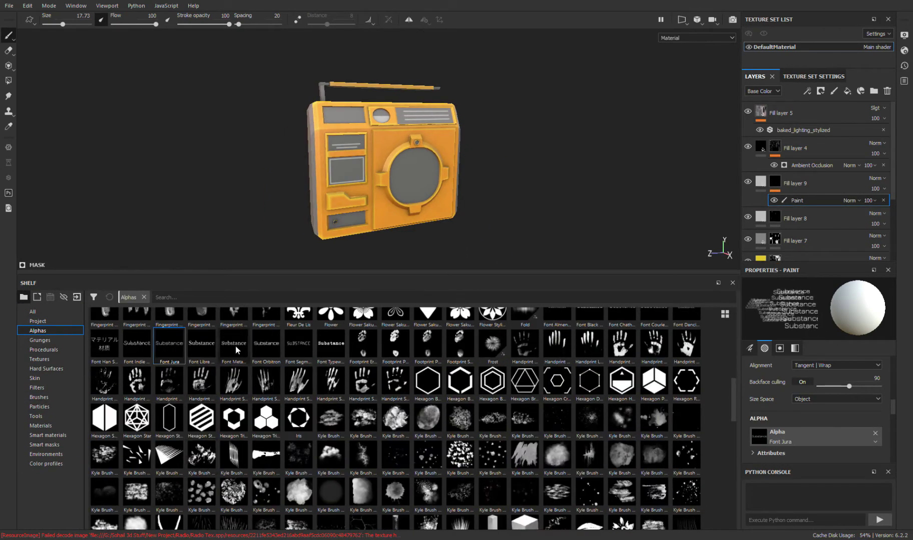
{"action": "left_click", "coordinate": [268, 348]}
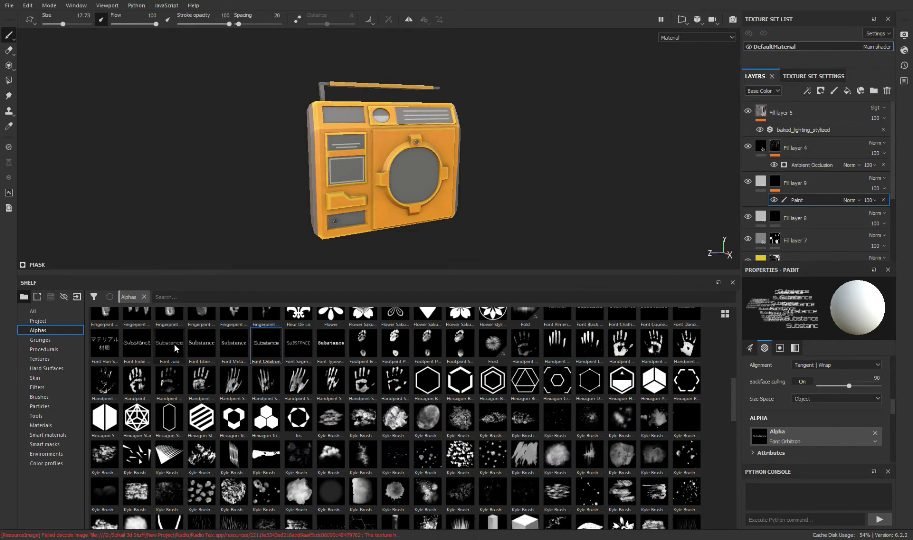
{"action": "left_click", "coordinate": [135, 345]}
{"action": "scroll", "coordinate": [806, 443], "scroll_direction": "up", "scroll_amount": 2}
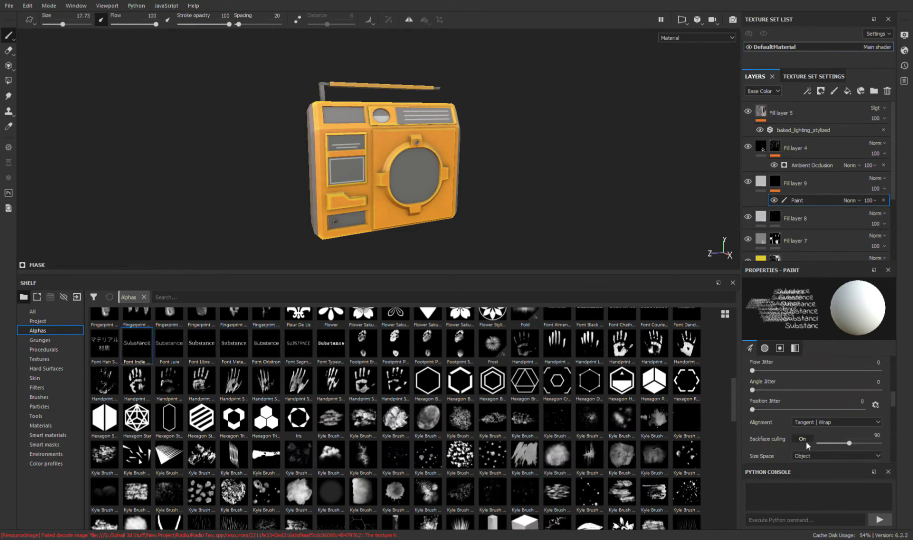
{"action": "scroll", "coordinate": [806, 442], "scroll_direction": "down", "scroll_amount": 2}
{"action": "scroll", "coordinate": [799, 419], "scroll_direction": "down", "scroll_amount": 2}
{"action": "type", "text": "Fm"}
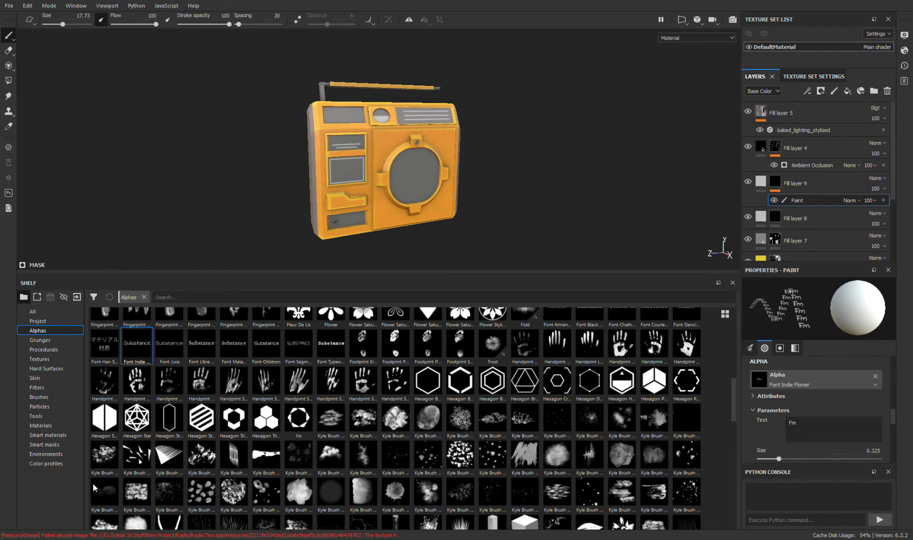
{"action": "scroll", "coordinate": [385, 165], "scroll_direction": "up", "scroll_amount": 5}
{"action": "scroll", "coordinate": [385, 165], "scroll_direction": "up", "scroll_amount": 5}
- Stamp Fm on the top panel, undo it, and select the label layer's mask
{"action": "left_click", "coordinate": [371, 160]}
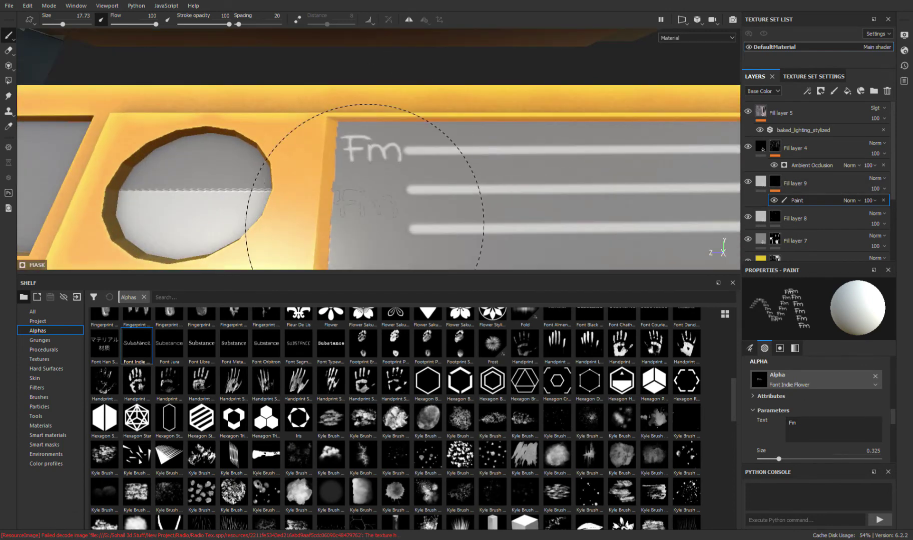
{"action": "key", "text": "ctrl+z"}
{"action": "left_click", "coordinate": [370, 157]}
{"action": "left_click", "coordinate": [795, 184]}
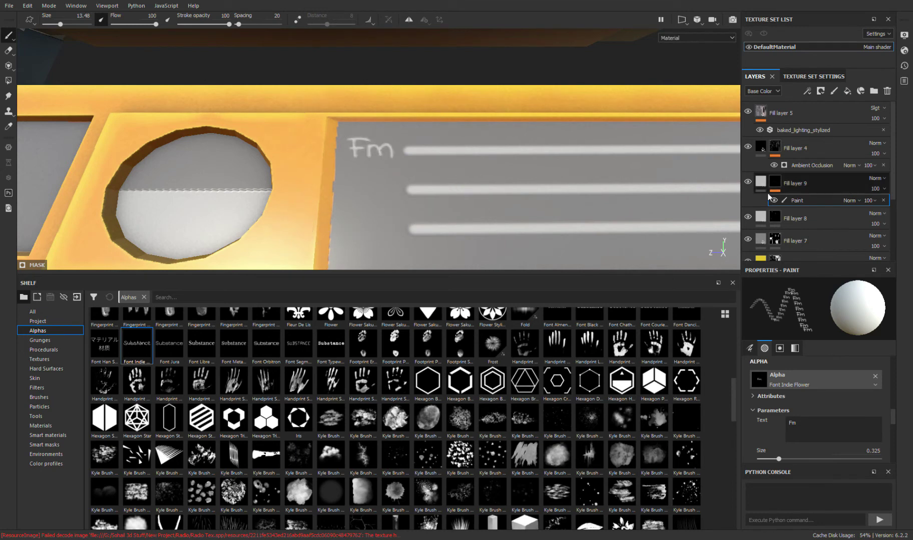
- Stamp the Sw and Mw labels beneath Fm on the band-scale panel
{"action": "type", "text": "1"}
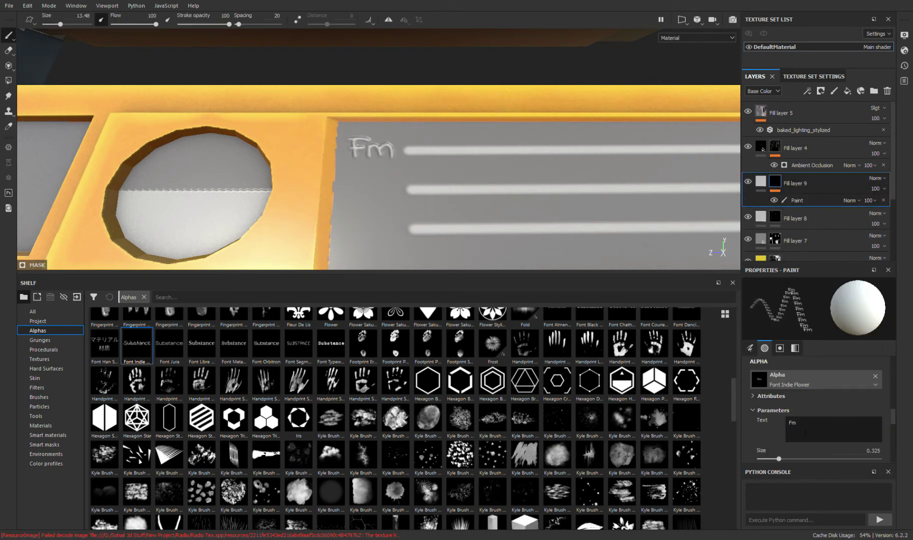
{"action": "type", "text": "SW"}
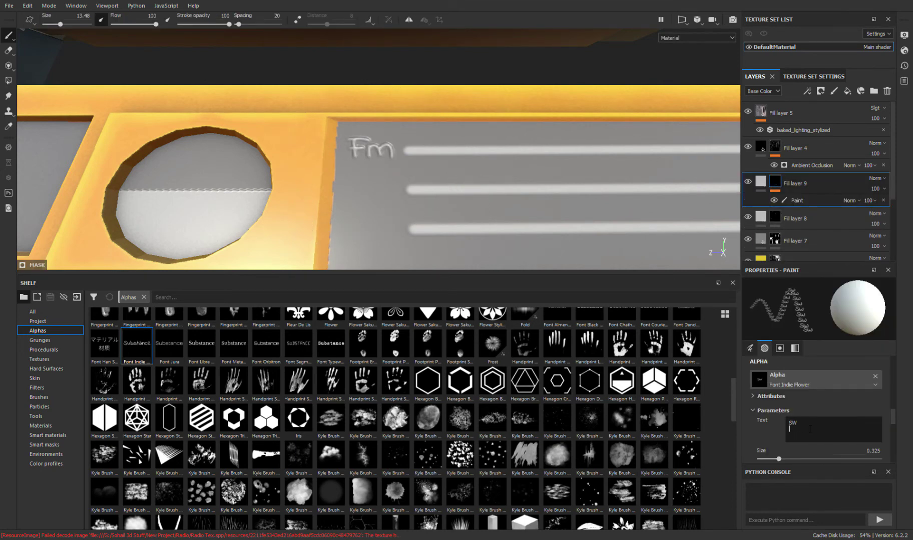
{"action": "left_click", "coordinate": [369, 188]}
{"action": "double_click", "coordinate": [825, 433]}
{"action": "type", "text": "M"}
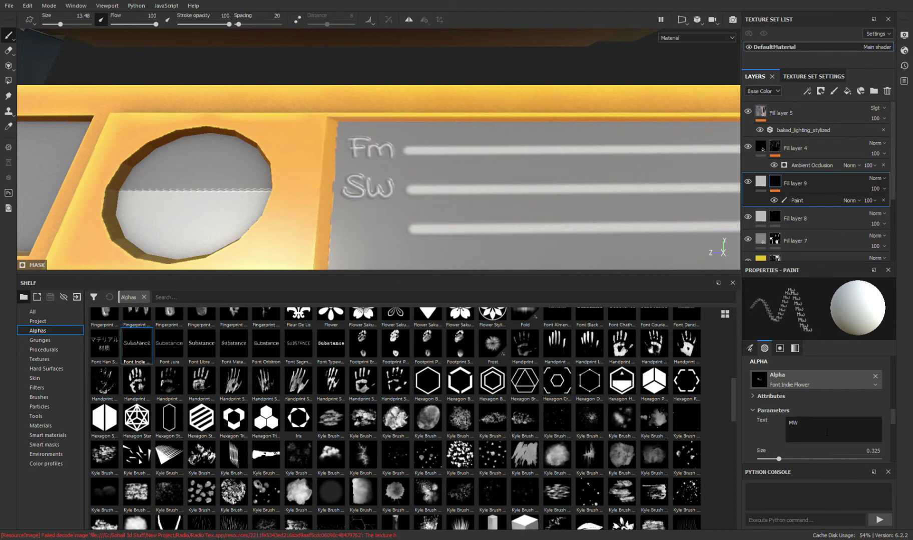
{"action": "left_click", "coordinate": [370, 226]}
{"action": "scroll", "coordinate": [356, 183], "scroll_direction": "down", "scroll_amount": 5}
{"action": "left_click_drag", "start_coordinate": [356, 183], "coordinate": [361, 134], "text": "alt"}
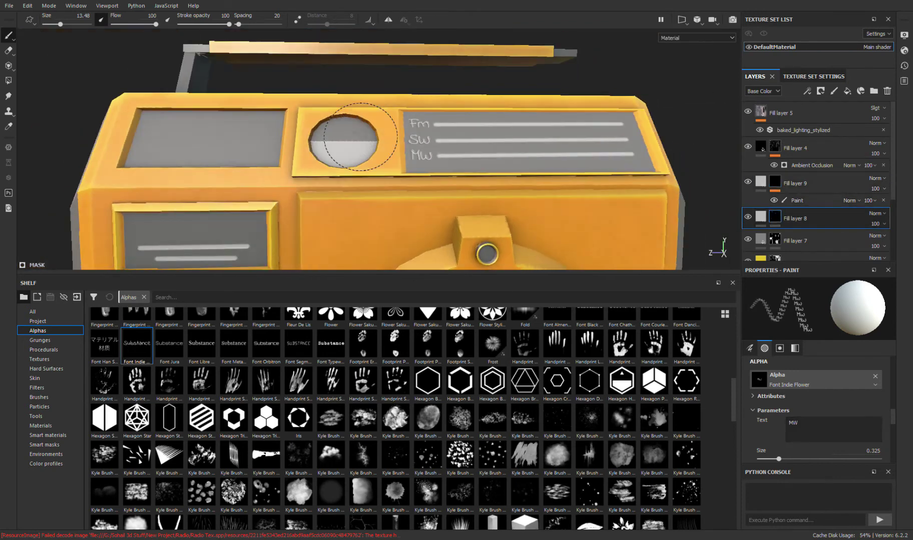
{"action": "key", "text": "ctrl+z"}
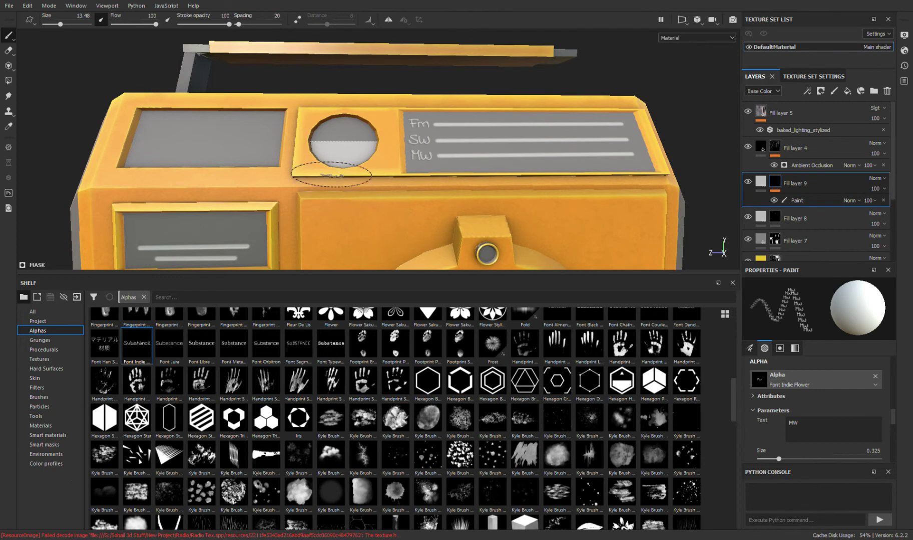
- Stamp FM/MW on the door panel with brush size 12
{"action": "double_click", "coordinate": [819, 429]}
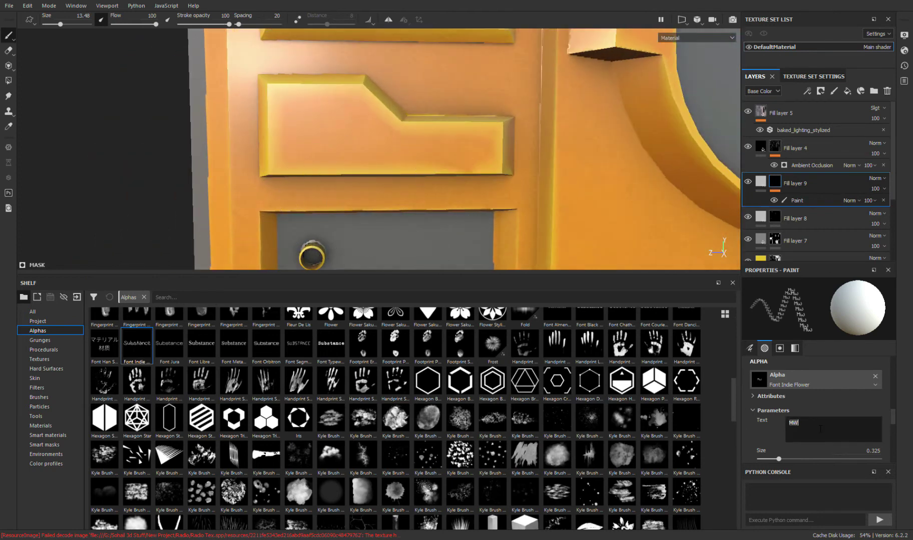
{"action": "type", "text": "FM/MW"}
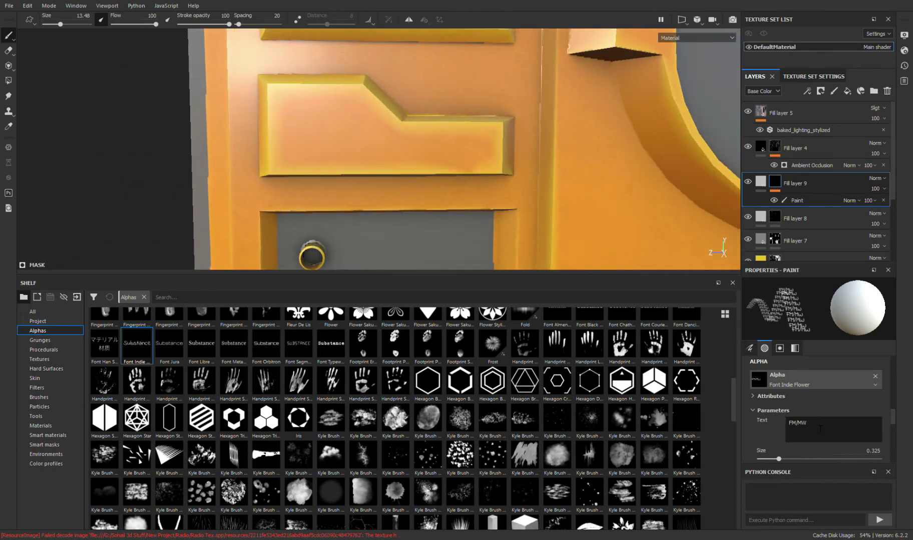
{"action": "type", "text": "    3 BA"}
{"action": "key", "text": "BackSpace"}
{"action": "key", "text": "BackSpace"}
{"action": "key", "text": "BackSpace"}
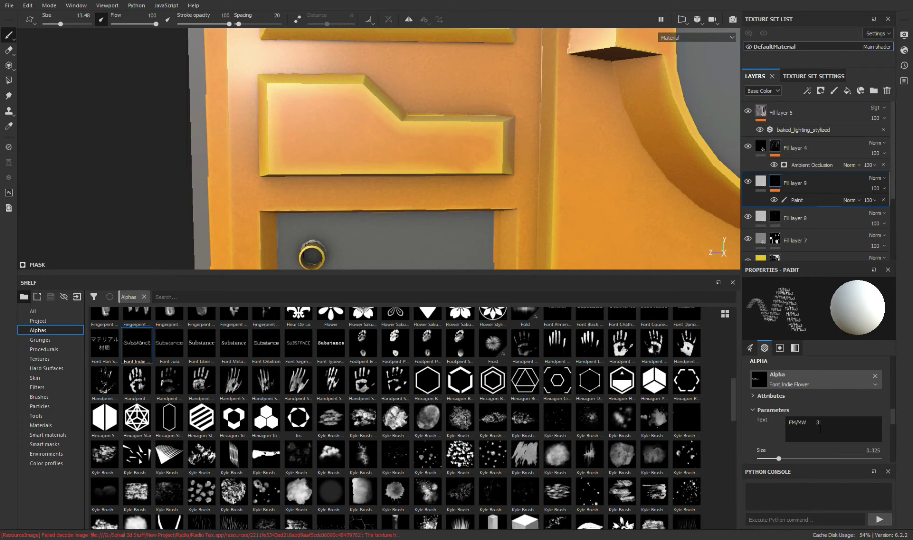
{"action": "left_click_drag", "start_coordinate": [85, 17], "coordinate": [74, 18]}
{"action": "left_click", "coordinate": [307, 156]}
- Stamp 3BAND next to FM/MW on the door panel
{"action": "triple_click", "coordinate": [828, 427]}
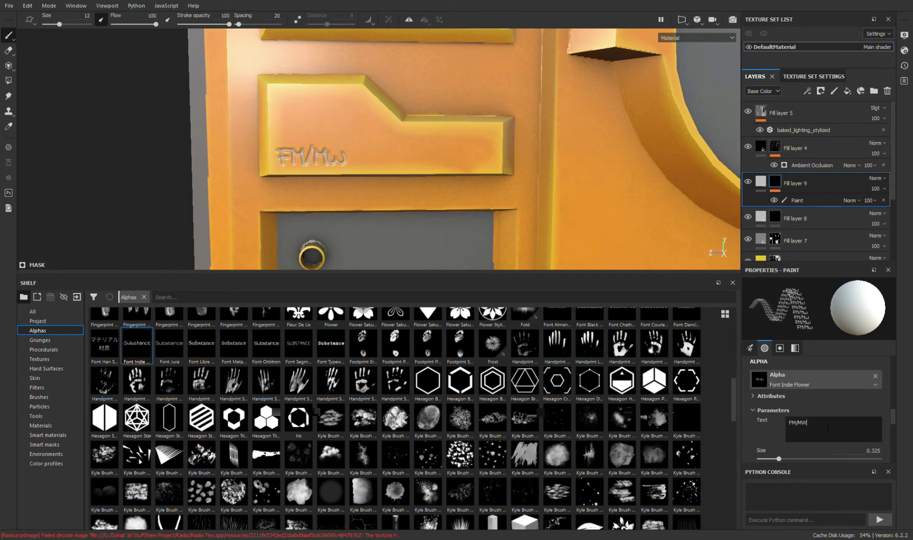
{"action": "type", "text": "3 BAND"}
{"action": "left_click", "coordinate": [793, 422]}
{"action": "key", "text": "BackSpace"}
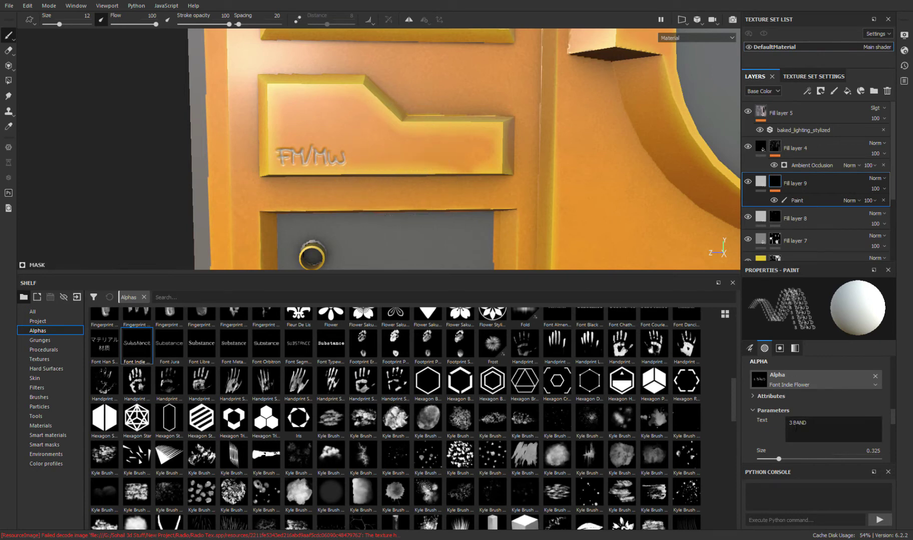
- Set the stamp text to REC and stamp it on the door panel
{"action": "triple_click", "coordinate": [810, 424]}
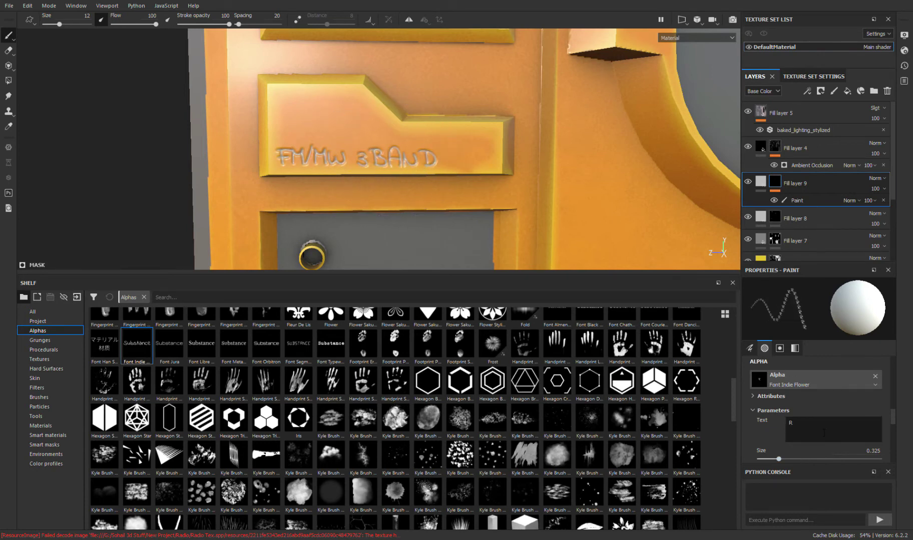
{"action": "type", "text": "REC"}
{"action": "left_click", "coordinate": [475, 160]}
{"action": "right_click_drag", "start_coordinate": [478, 160], "coordinate": [442, 173], "text": "alt"}
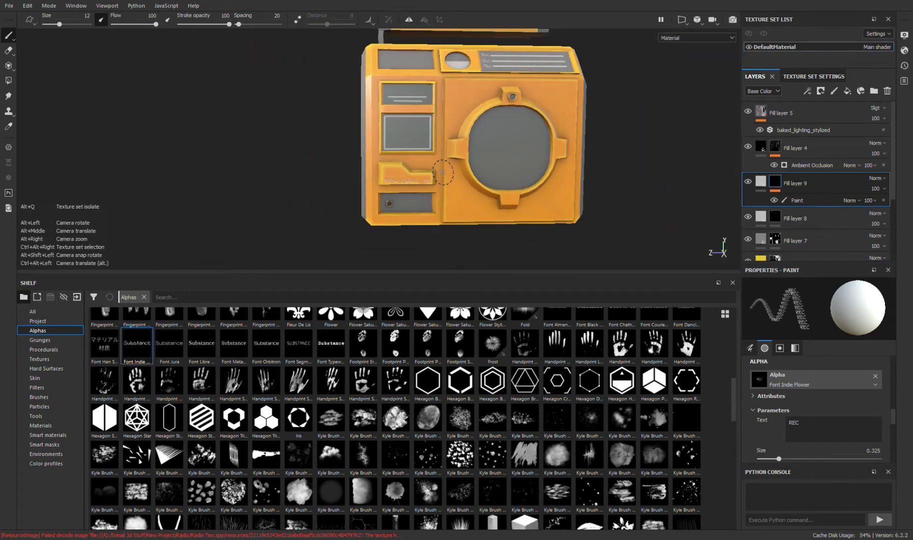
- Add Fill layer 10 and reset the paint alpha to a plain shape
{"action": "left_click_drag", "start_coordinate": [469, 168], "coordinate": [430, 175], "text": "alt"}
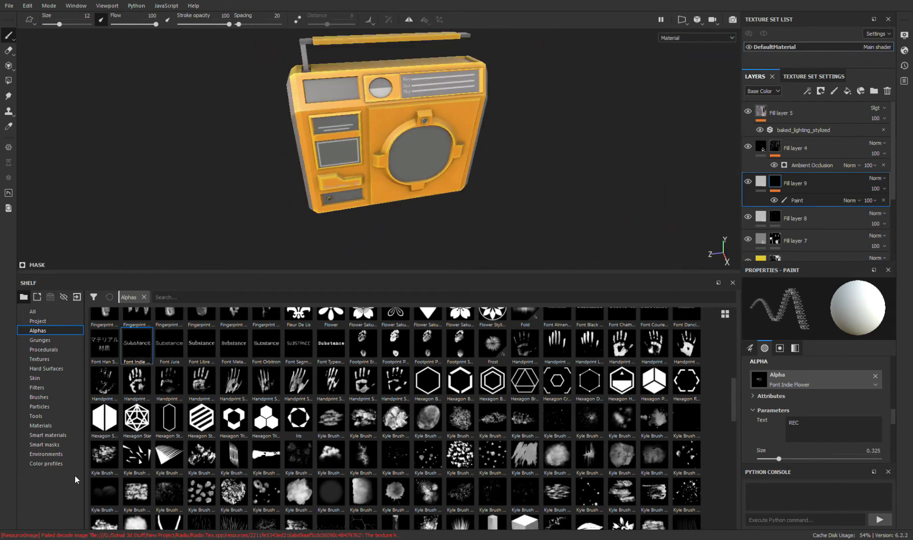
{"action": "left_click", "coordinate": [846, 92]}
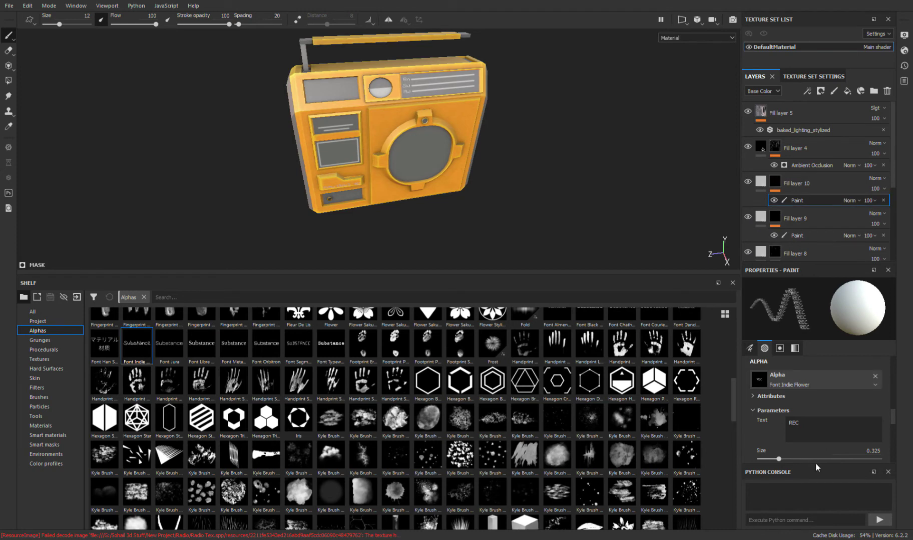
{"action": "left_click", "coordinate": [875, 376]}
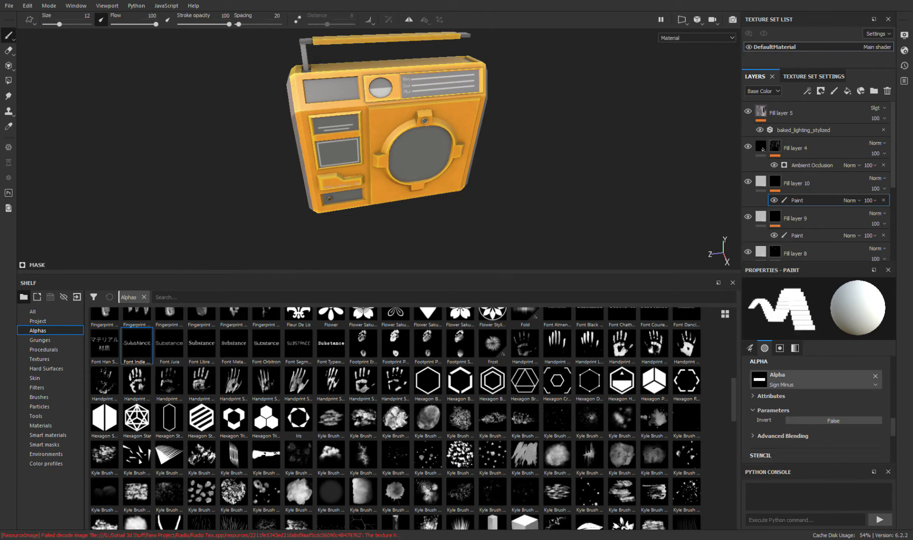
- Paint a thin red needle across the dial on Fill layer 10's mask with a smaller brush
{"action": "scroll", "coordinate": [385, 88], "scroll_direction": "up", "scroll_amount": 5}
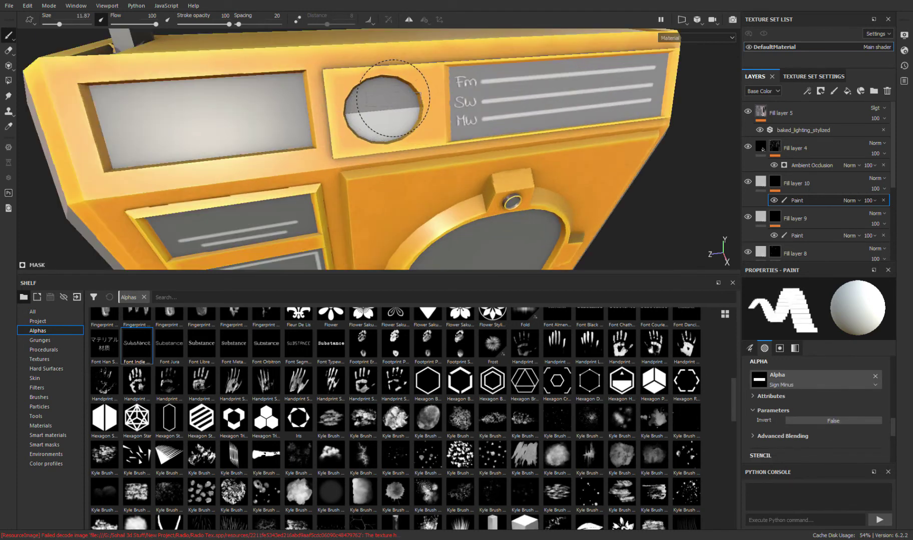
{"action": "left_click", "coordinate": [393, 98]}
{"action": "left_click_drag", "start_coordinate": [393, 98], "coordinate": [385, 145], "text": "alt"}
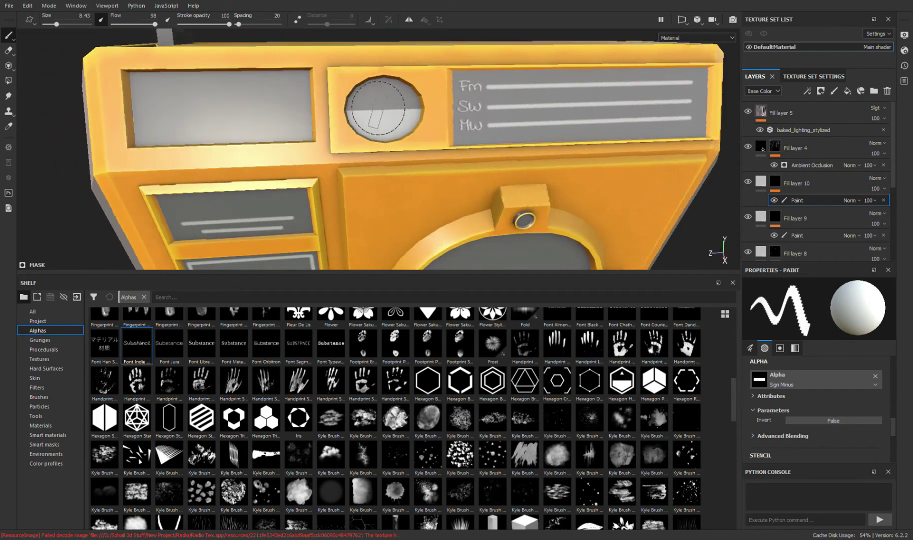
{"action": "key", "text": "ctrl+z"}
{"action": "key", "text": "bracketleft"}
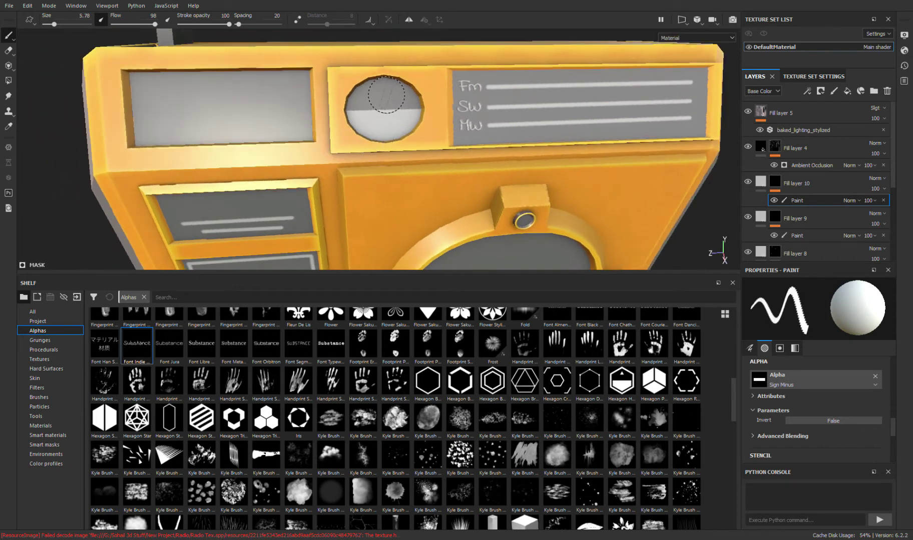
{"action": "left_click", "coordinate": [761, 181]}
{"action": "scroll", "coordinate": [821, 380], "scroll_direction": "up", "scroll_amount": 2}
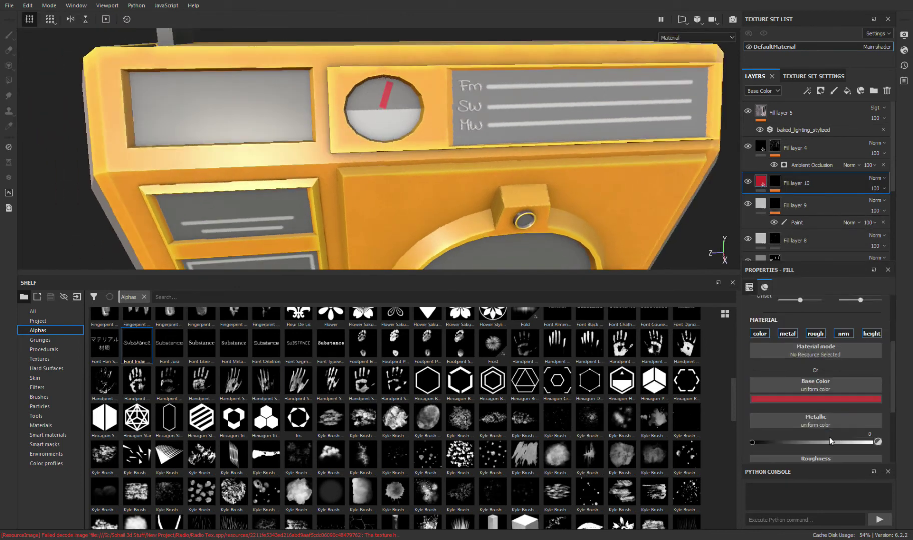
{"action": "left_click", "coordinate": [777, 187]}
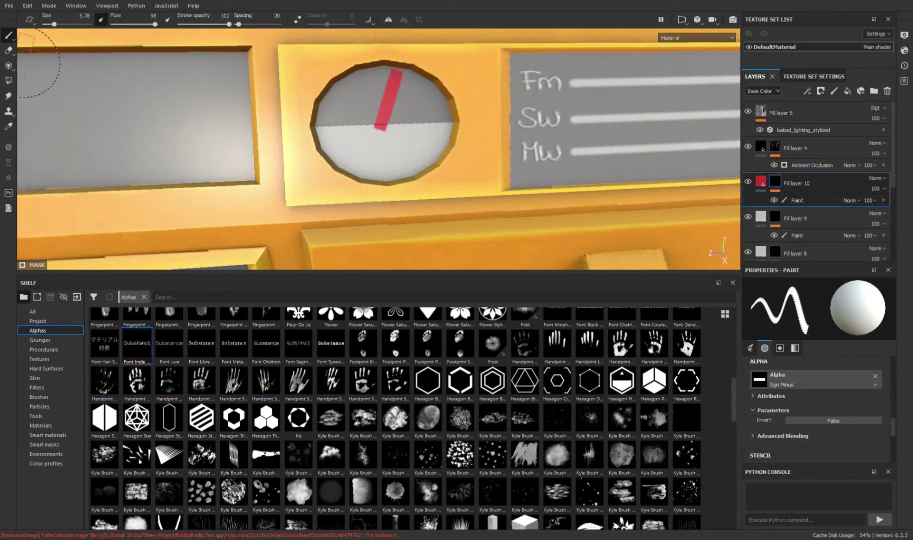
{"action": "key", "text": "2"}
{"action": "scroll", "coordinate": [379, 135], "scroll_direction": "down", "scroll_amount": 5}
- Paint a vertical red marker across the band scale at brush size 14.91
{"action": "middle_click_drag", "start_coordinate": [665, 115], "coordinate": [443, 141], "text": "alt"}
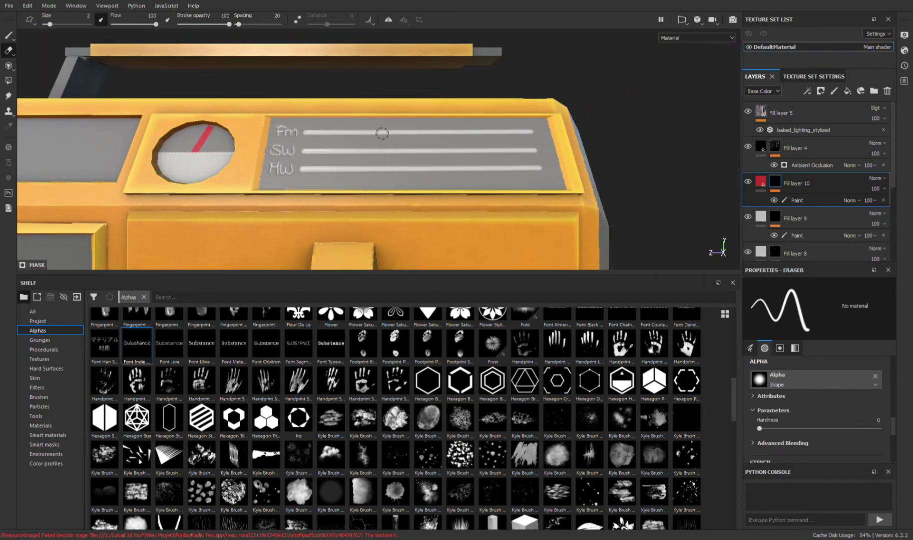
{"action": "key", "text": "1"}
{"action": "right_click_drag", "start_coordinate": [444, 141], "coordinate": [444, 144], "text": "ctrl"}
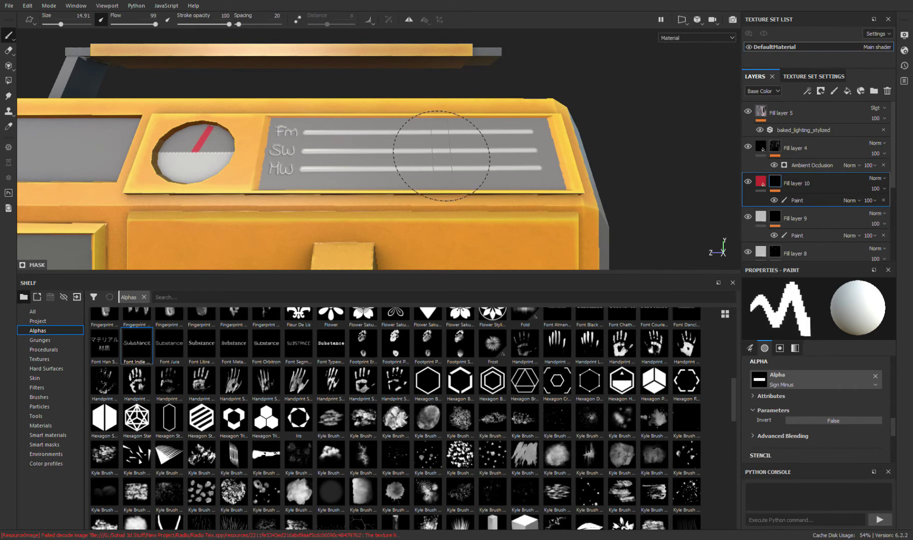
{"action": "right_click_drag", "start_coordinate": [443, 143], "coordinate": [442, 154], "text": "ctrl"}
{"action": "left_click_drag", "start_coordinate": [442, 131], "coordinate": [442, 175]}
{"action": "scroll", "coordinate": [443, 154], "scroll_direction": "down", "scroll_amount": 5}
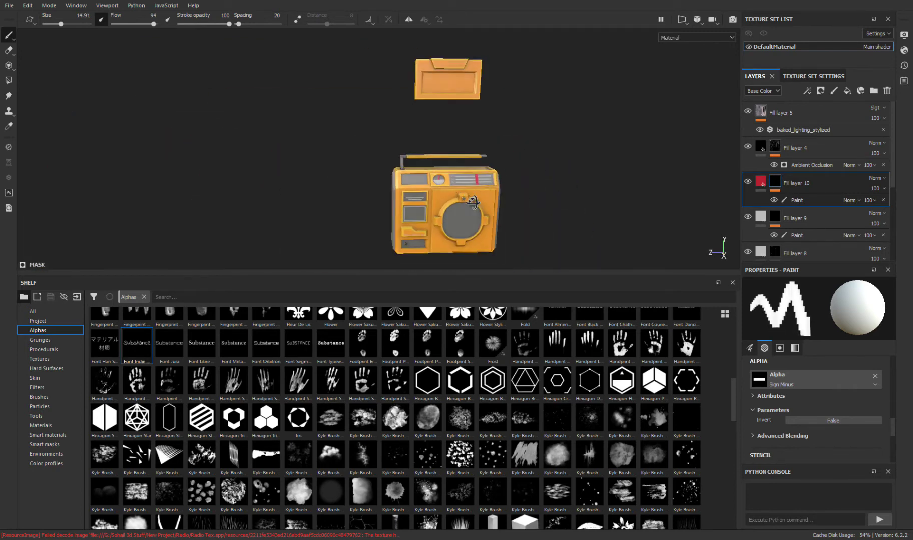
{"action": "scroll", "coordinate": [450, 154], "scroll_direction": "up", "scroll_amount": 5}
- Erase the marker's edges clean and move Fill layer 10 between Fill layers 9 and 8
{"action": "key", "text": "e"}
{"action": "scroll", "coordinate": [459, 153], "scroll_direction": "up", "scroll_amount": 5}
{"action": "left_click_drag", "start_coordinate": [358, 81], "coordinate": [351, 220]}
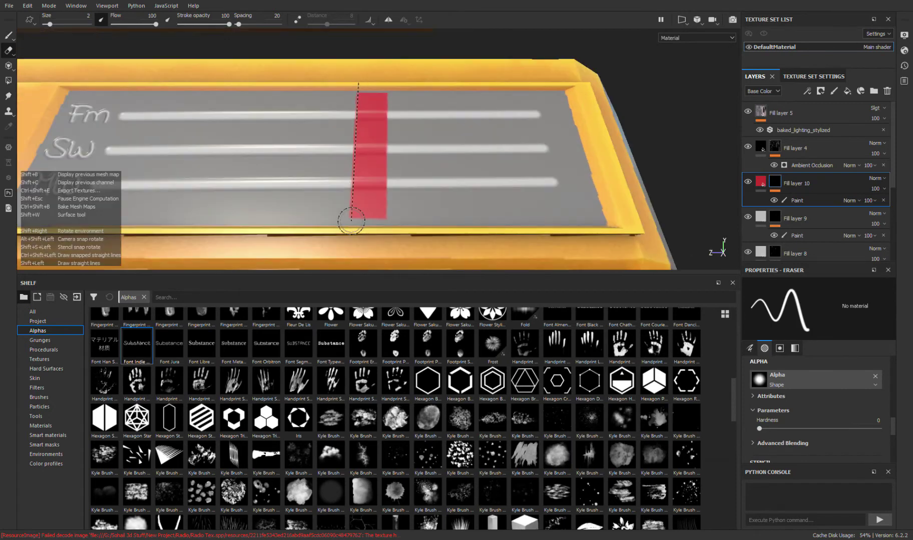
{"action": "left_click_drag", "start_coordinate": [388, 80], "coordinate": [383, 228]}
{"action": "scroll", "coordinate": [383, 228], "scroll_direction": "down", "scroll_amount": 5}
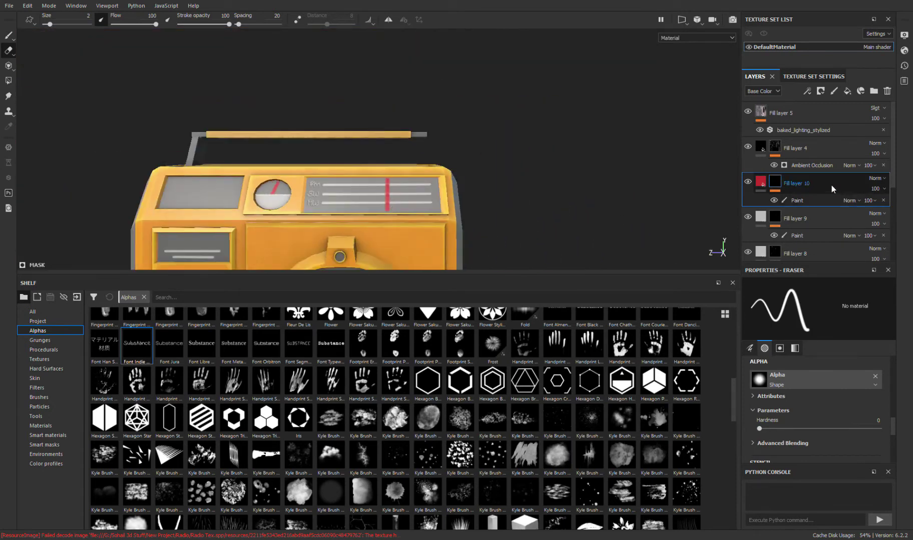
{"action": "mouse_move", "coordinate": [820, 185]}
{"action": "left_mouse_down"}
{"action": "mouse_move", "coordinate": [830, 248]}
{"action": "mouse_move", "coordinate": [821, 186]}
{"action": "left_mouse_up"}
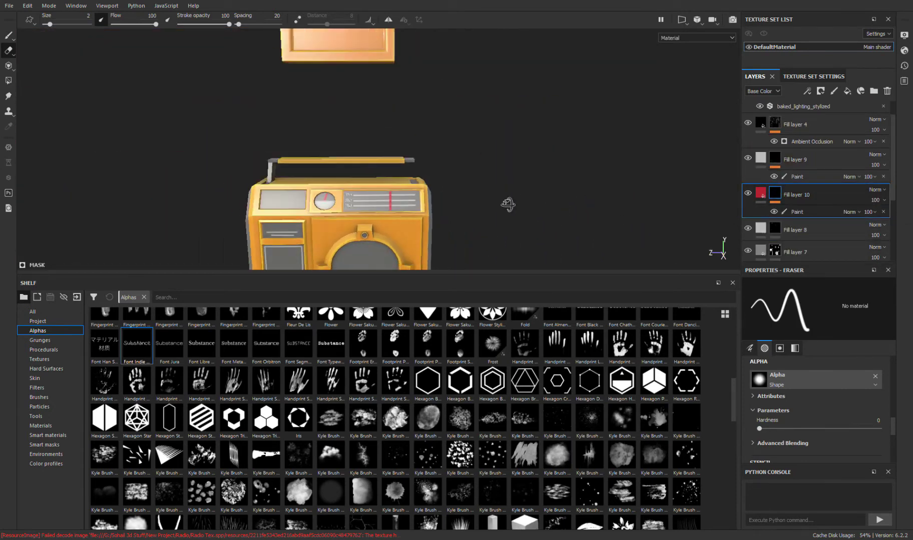
{"action": "left_click_drag", "start_coordinate": [509, 204], "coordinate": [522, 189], "text": "alt"}
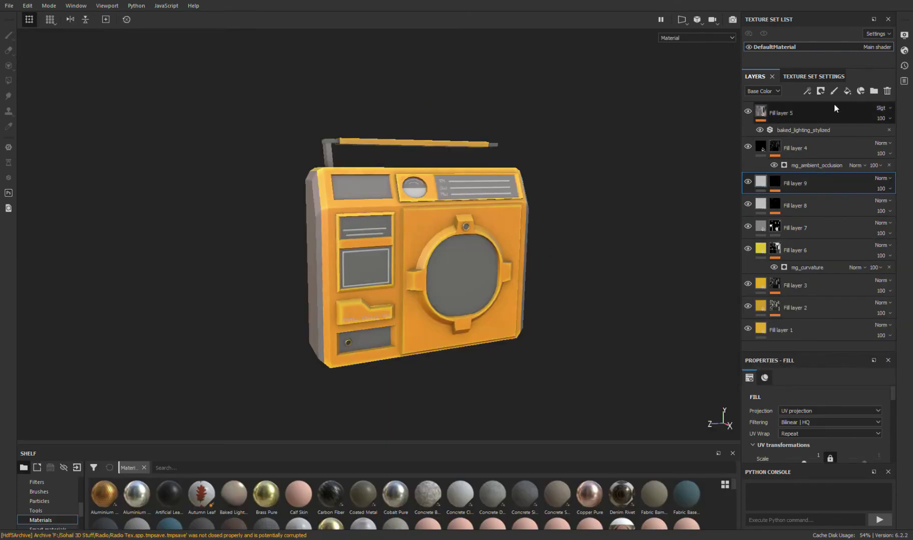
- Add a new red fill layer and switch to painting its mask
{"action": "left_click", "coordinate": [847, 91]}
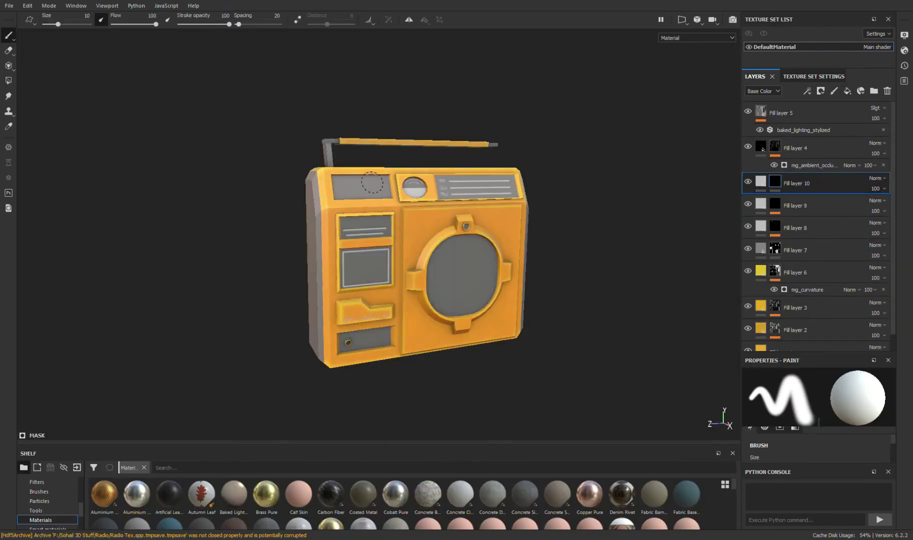
{"action": "scroll", "coordinate": [448, 174], "scroll_direction": "up", "scroll_amount": 5}
{"action": "left_click", "coordinate": [800, 183]}
{"action": "key", "text": "1"}
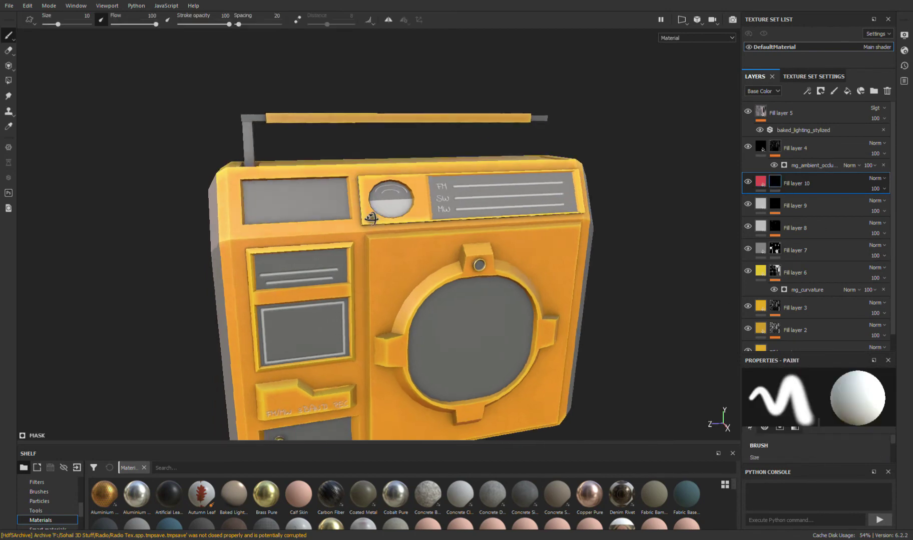
{"action": "scroll", "coordinate": [350, 225], "scroll_direction": "up", "scroll_amount": 5}
- Paint a straight red needle up from the gauge centre
{"action": "left_click", "coordinate": [394, 204]}
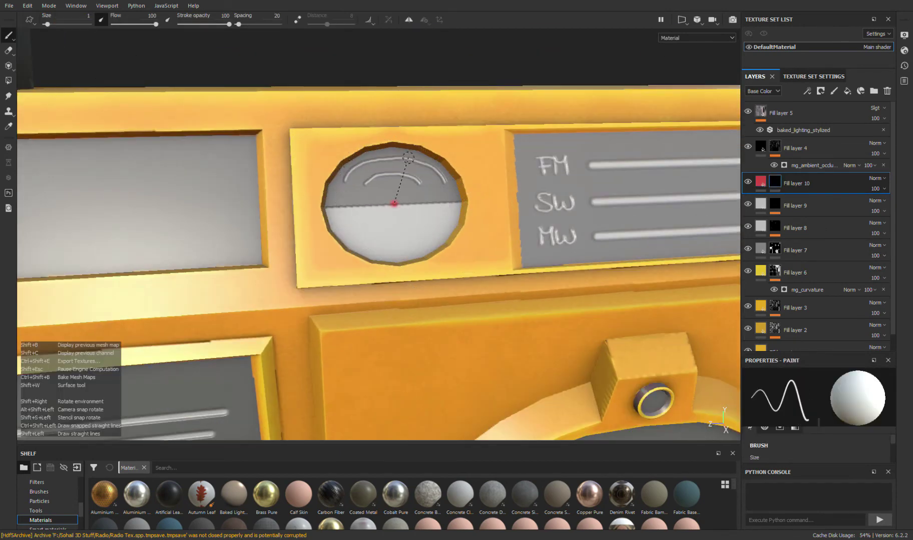
{"action": "left_click", "coordinate": [407, 157], "text": "shift"}
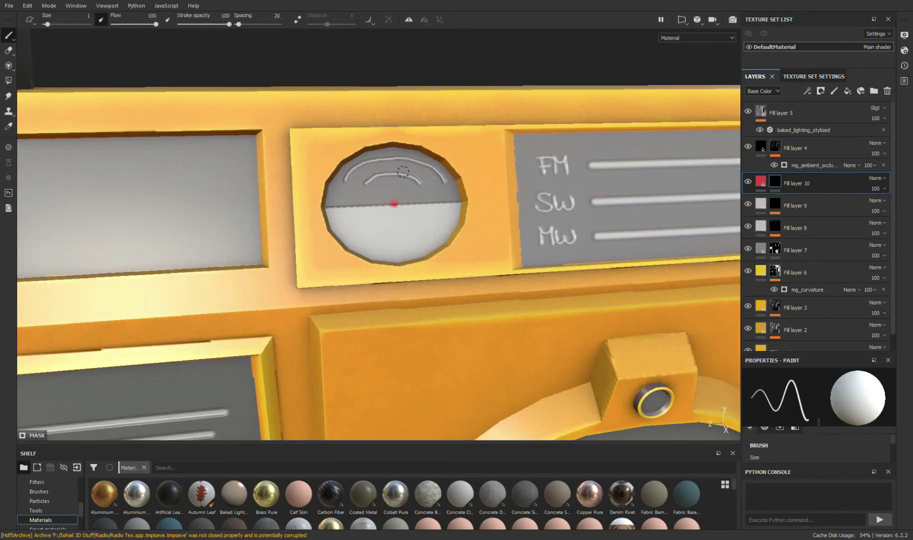
{"action": "left_click", "coordinate": [394, 203]}
{"action": "left_click", "coordinate": [407, 155], "text": "shift"}
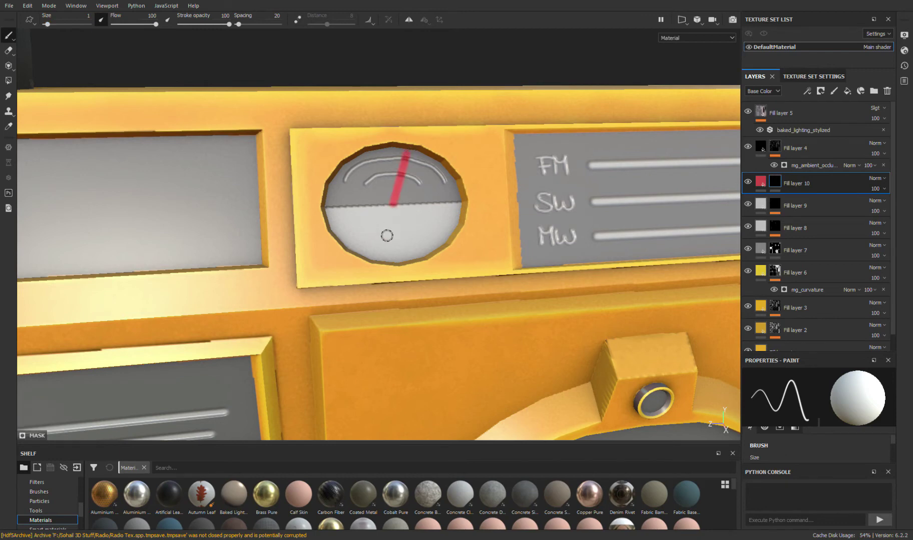
- Switch to a size-1 eraser and review the red fill layer's properties
{"action": "key", "text": "e"}
{"action": "scroll", "coordinate": [387, 209], "scroll_direction": "up", "scroll_amount": 3}
{"action": "right_click_drag", "start_coordinate": [431, 209], "coordinate": [414, 205], "text": "ctrl"}
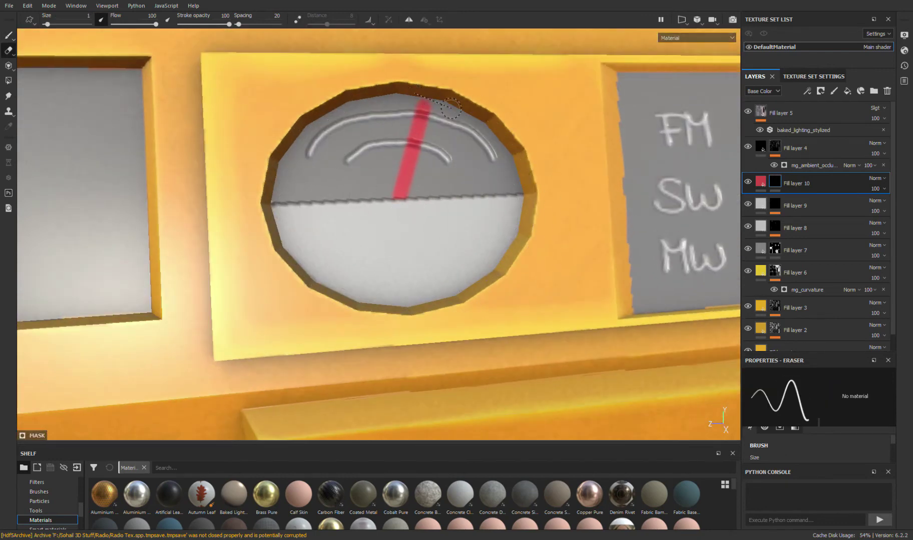
{"action": "left_click", "coordinate": [761, 181]}
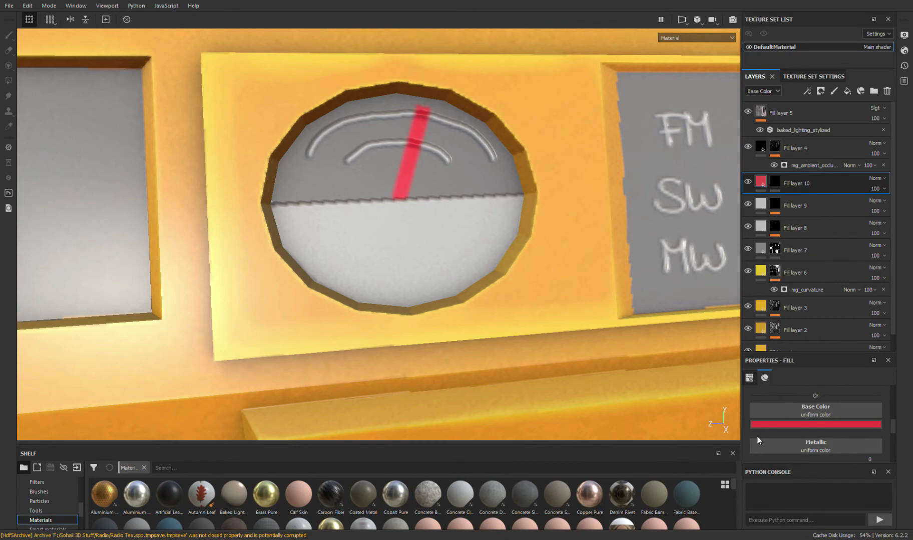
{"action": "scroll", "coordinate": [758, 440], "scroll_direction": "down", "scroll_amount": 2}
{"action": "left_click_drag", "start_coordinate": [841, 459], "coordinate": [811, 448]}
{"action": "scroll", "coordinate": [501, 188], "scroll_direction": "down", "scroll_amount": 3}
- Paint a straight red marker line across the frequency scale
{"action": "key", "text": "e"}
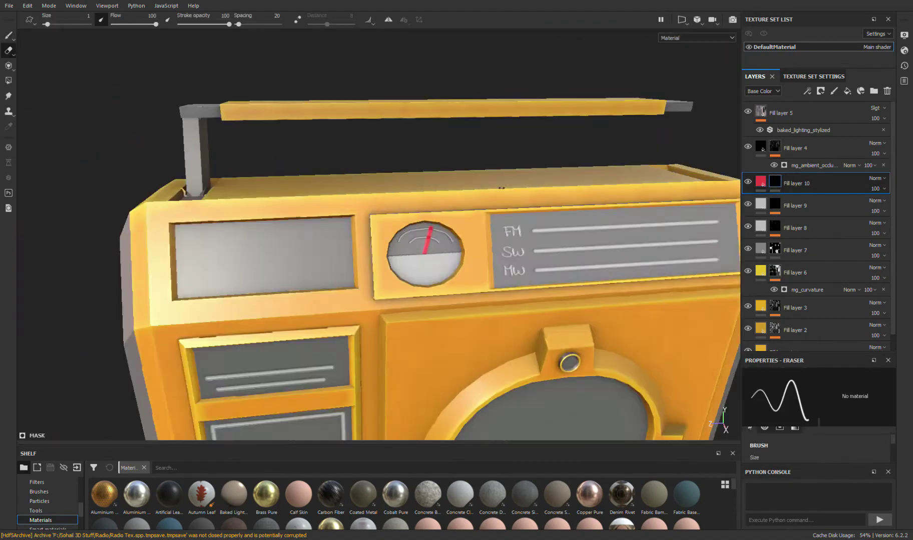
{"action": "key", "text": "1"}
{"action": "scroll", "coordinate": [436, 241], "scroll_direction": "up", "scroll_amount": 5}
{"action": "scroll", "coordinate": [460, 239], "scroll_direction": "down", "scroll_amount": 3}
{"action": "scroll", "coordinate": [460, 240], "scroll_direction": "down", "scroll_amount": 2}
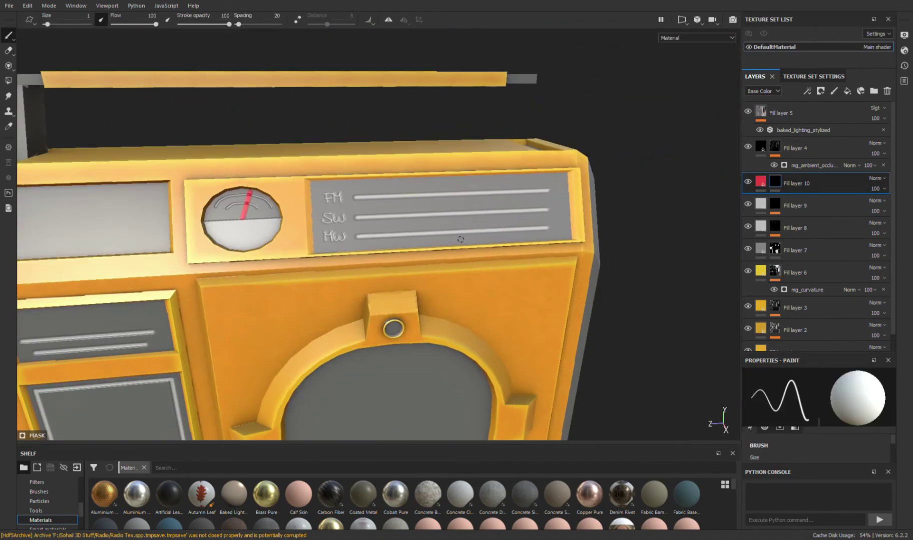
{"action": "scroll", "coordinate": [460, 240], "scroll_direction": "down", "scroll_amount": 2}
{"action": "left_click", "coordinate": [433, 198]}
{"action": "left_click", "coordinate": [433, 261], "text": "shift"}
- Review the red markings up close and bring up the alpha library
{"action": "scroll", "coordinate": [419, 337], "scroll_direction": "up", "scroll_amount": 4}
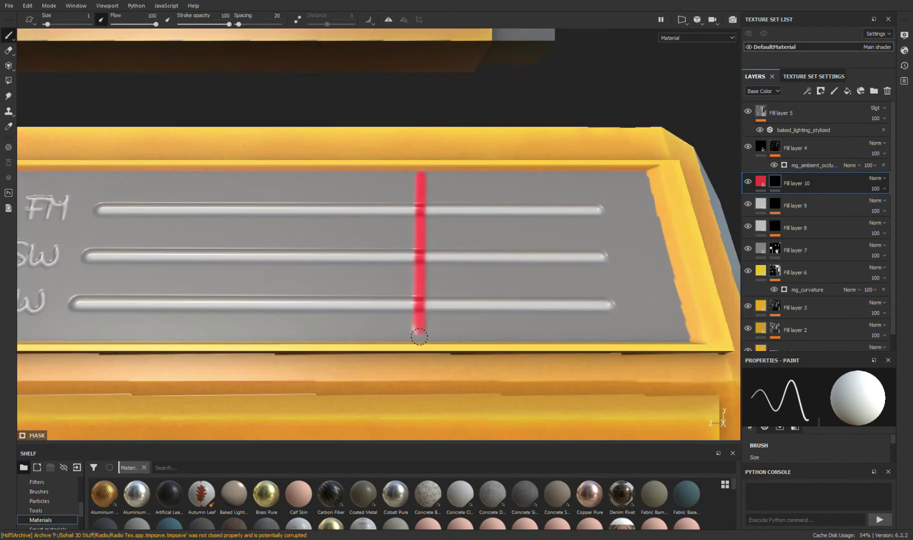
{"action": "scroll", "coordinate": [419, 337], "scroll_direction": "down", "scroll_amount": 3}
{"action": "scroll", "coordinate": [419, 337], "scroll_direction": "down", "scroll_amount": 3}
{"action": "scroll", "coordinate": [419, 337], "scroll_direction": "down", "scroll_amount": 2}
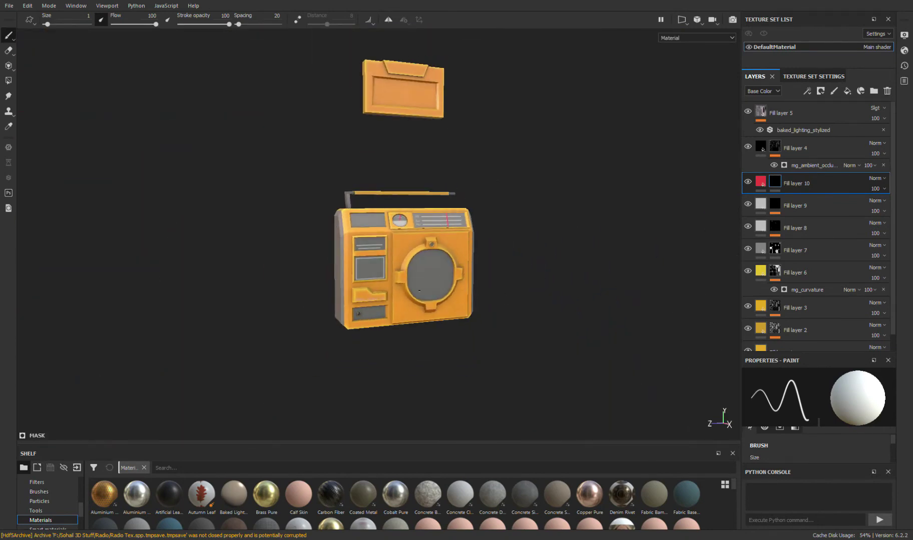
{"action": "scroll", "coordinate": [420, 196], "scroll_direction": "up", "scroll_amount": 2}
{"action": "scroll", "coordinate": [421, 196], "scroll_direction": "up", "scroll_amount": 3}
{"action": "scroll", "coordinate": [420, 196], "scroll_direction": "up", "scroll_amount": 2}
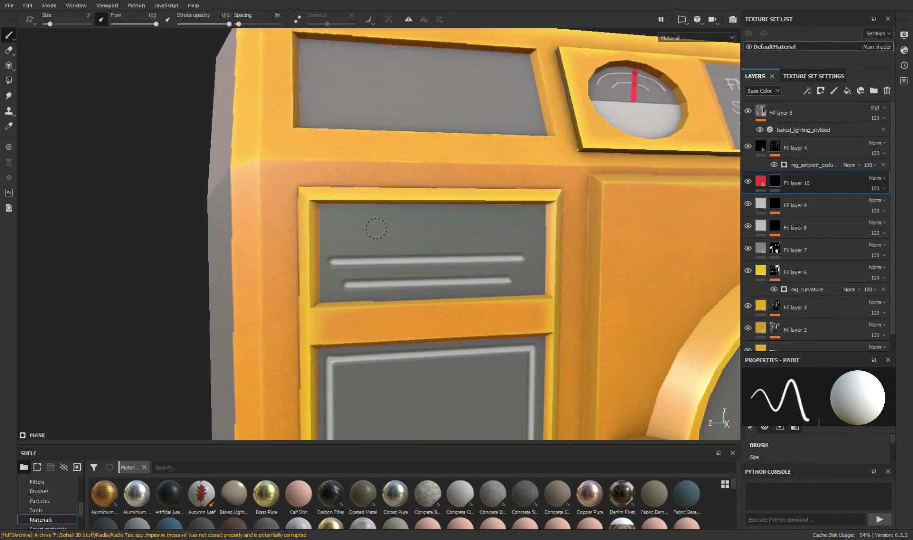
{"action": "scroll", "coordinate": [496, 227], "scroll_direction": "down", "scroll_amount": 3}
{"action": "scroll", "coordinate": [496, 227], "scroll_direction": "down", "scroll_amount": 3}
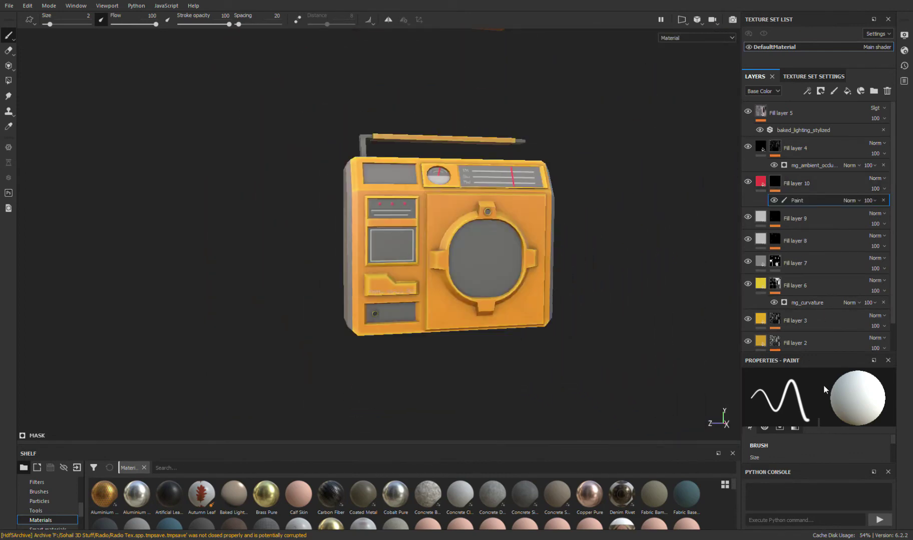
{"action": "scroll", "coordinate": [46, 505], "scroll_direction": "down", "scroll_amount": 2}
{"action": "scroll", "coordinate": [45, 505], "scroll_direction": "up", "scroll_amount": 3}
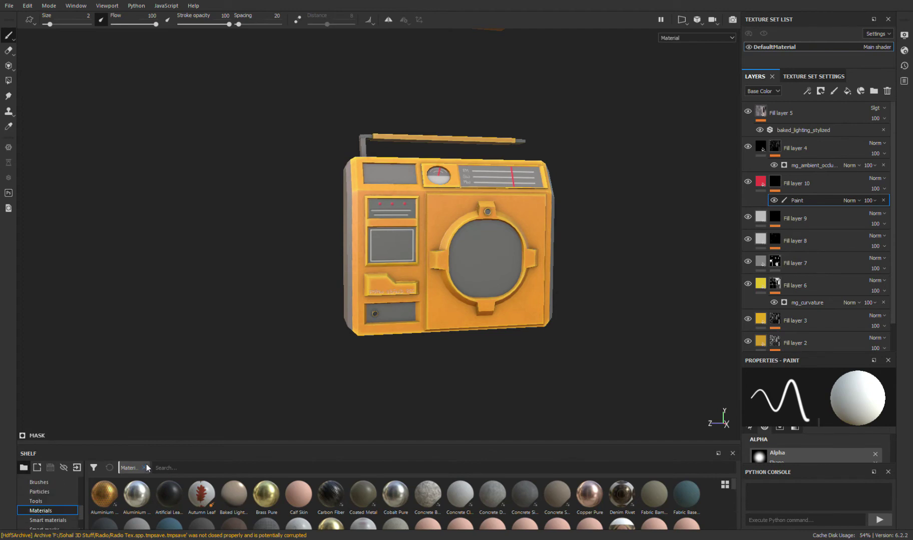
{"action": "scroll", "coordinate": [39, 470], "scroll_direction": "up", "scroll_amount": 2}
{"action": "left_click", "coordinate": [38, 444]}
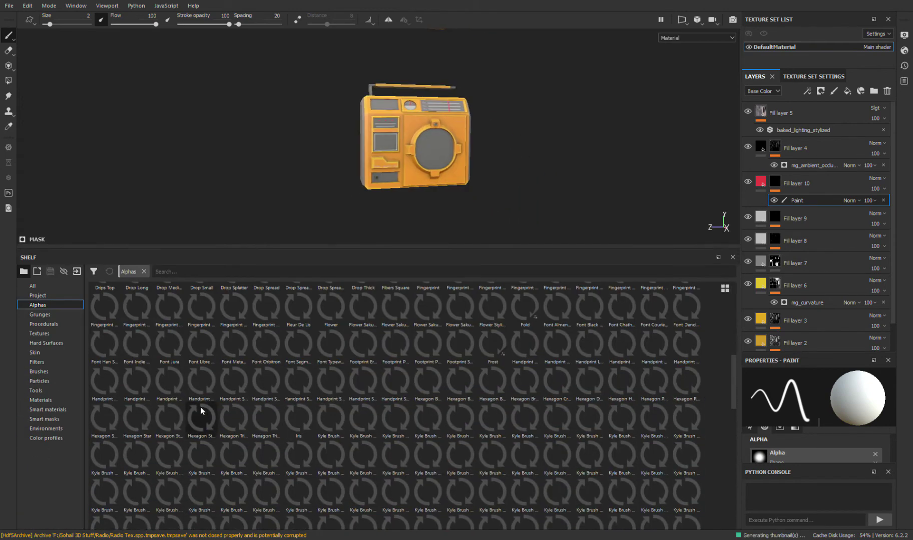
- Set up a font alpha brush at size 20 with the stamp text 'Fm Radio'
{"action": "left_click", "coordinate": [170, 344]}
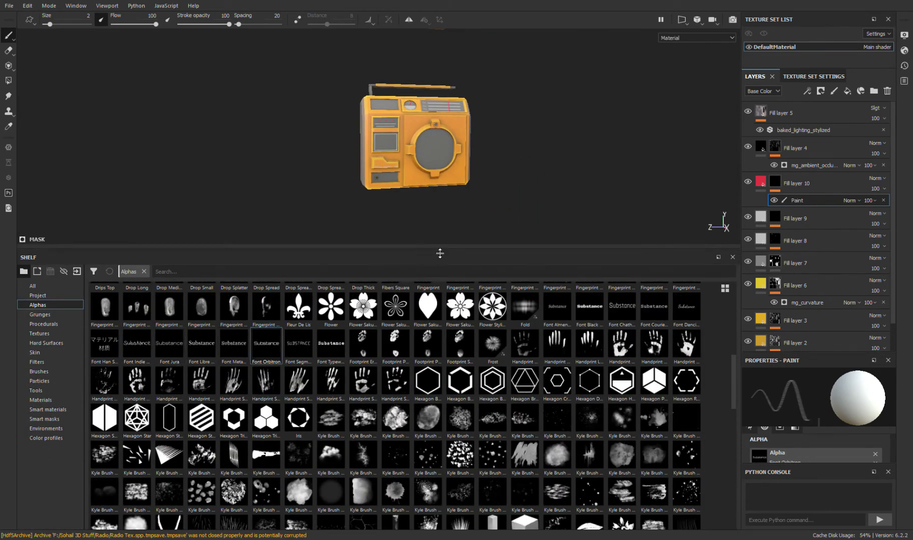
{"action": "left_click_drag", "start_coordinate": [440, 253], "coordinate": [440, 441]}
{"action": "type", "text": "0"}
{"action": "key", "text": "Return"}
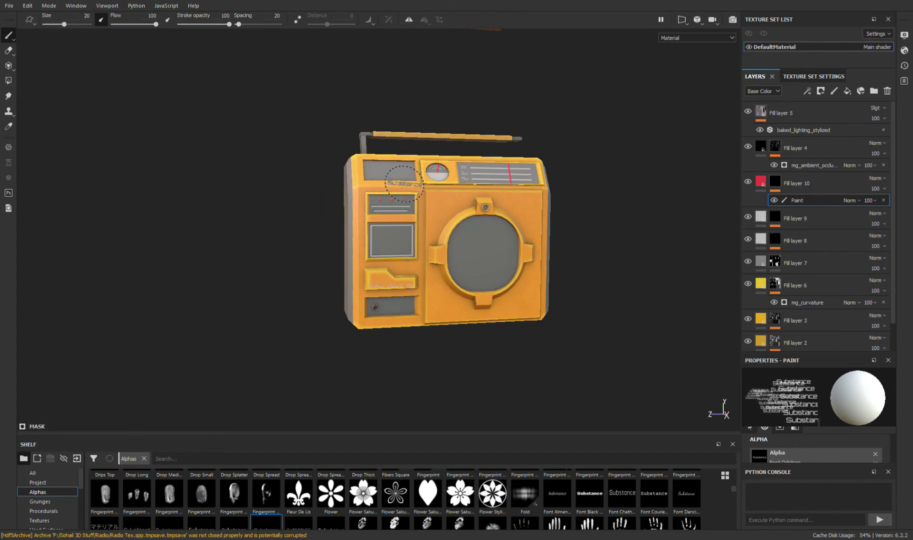
{"action": "left_click_drag", "start_coordinate": [819, 354], "coordinate": [818, 255]}
{"action": "triple_click", "coordinate": [827, 391]}
{"action": "type", "text": "FM"}
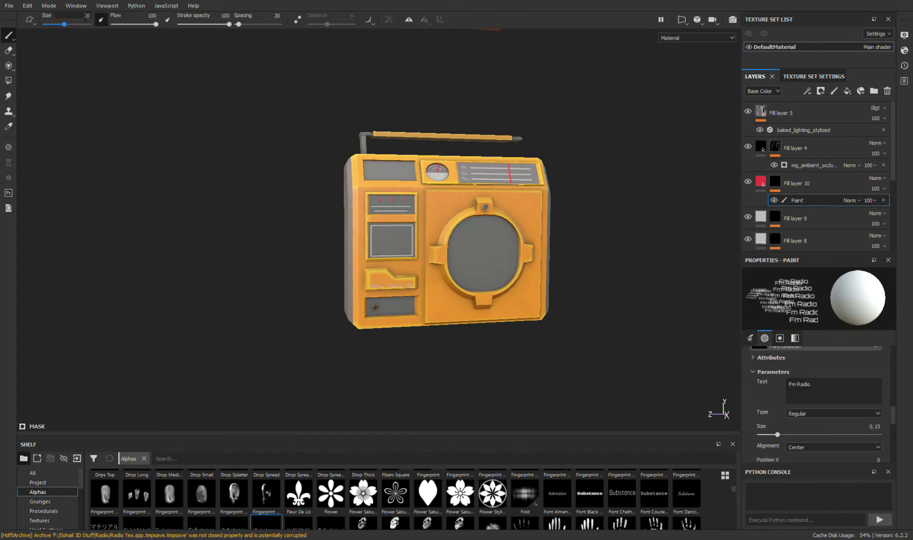
- Shrink the brush to 33 and stamp the red text onto the upper-left display panel
{"action": "scroll", "coordinate": [375, 240], "scroll_direction": "up", "scroll_amount": 5}
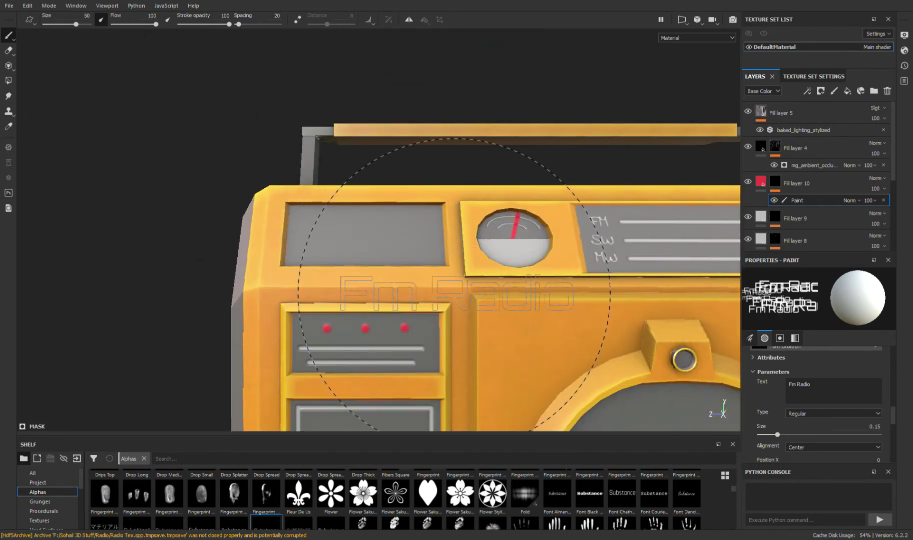
{"action": "key", "text": "bracketleft"}
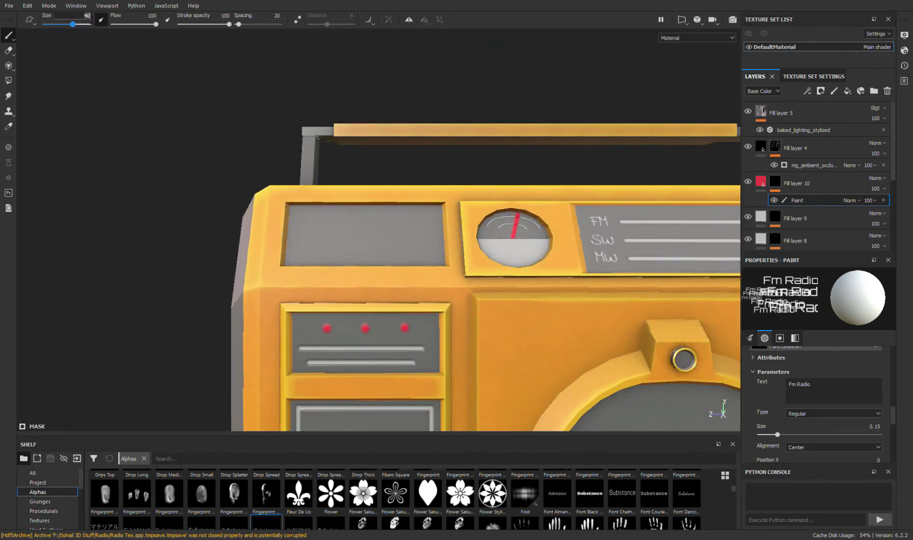
{"action": "left_click_drag", "start_coordinate": [356, 245], "coordinate": [367, 234], "text": "alt"}
{"action": "key", "text": "bracketleft"}
{"action": "key", "text": "bracketleft"}
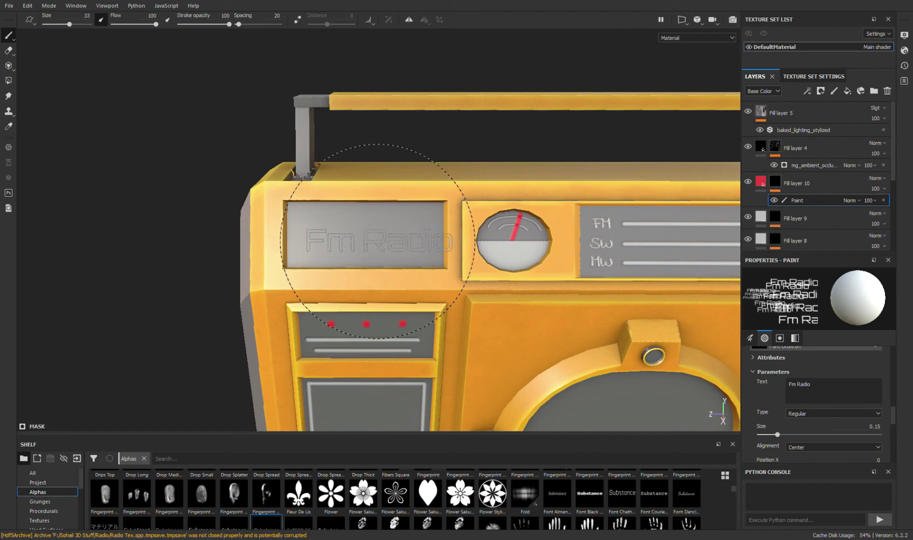
{"action": "left_click", "coordinate": [377, 241]}
{"action": "scroll", "coordinate": [447, 251], "scroll_direction": "down", "scroll_amount": 5}
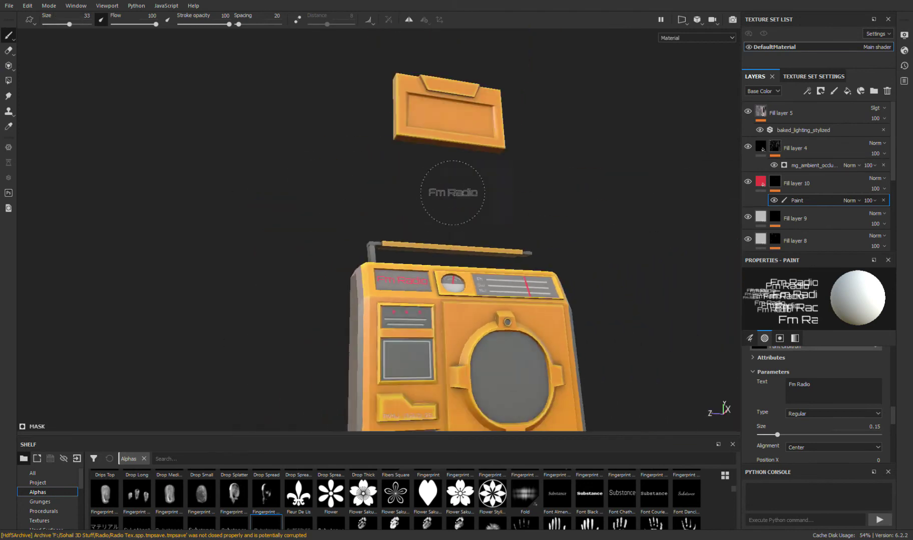
{"action": "left_click_drag", "start_coordinate": [452, 193], "coordinate": [480, 195], "text": "alt"}
{"action": "scroll", "coordinate": [387, 190], "scroll_direction": "up", "scroll_amount": 4}
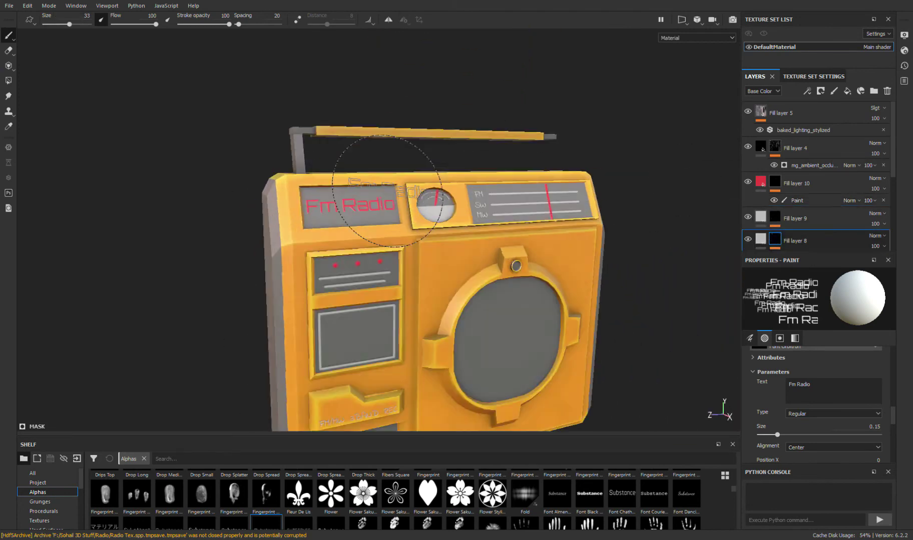
{"action": "scroll", "coordinate": [387, 191], "scroll_direction": "up", "scroll_amount": 3}
{"action": "scroll", "coordinate": [811, 425], "scroll_direction": "up", "scroll_amount": 1}
{"action": "scroll", "coordinate": [811, 425], "scroll_direction": "up", "scroll_amount": 1}
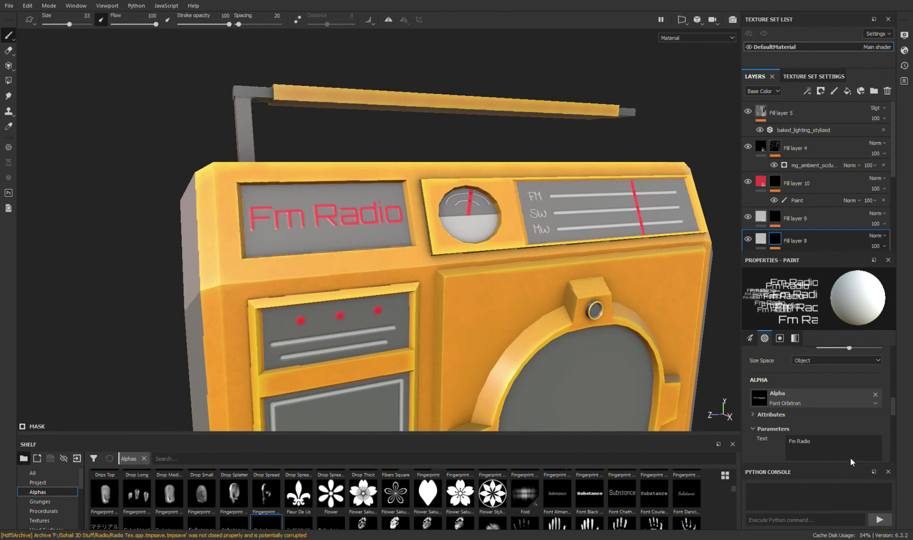
- Reset to a plain size-1 round brush and test a thin line under Fm Radio
{"action": "key", "text": "ctrl+z"}
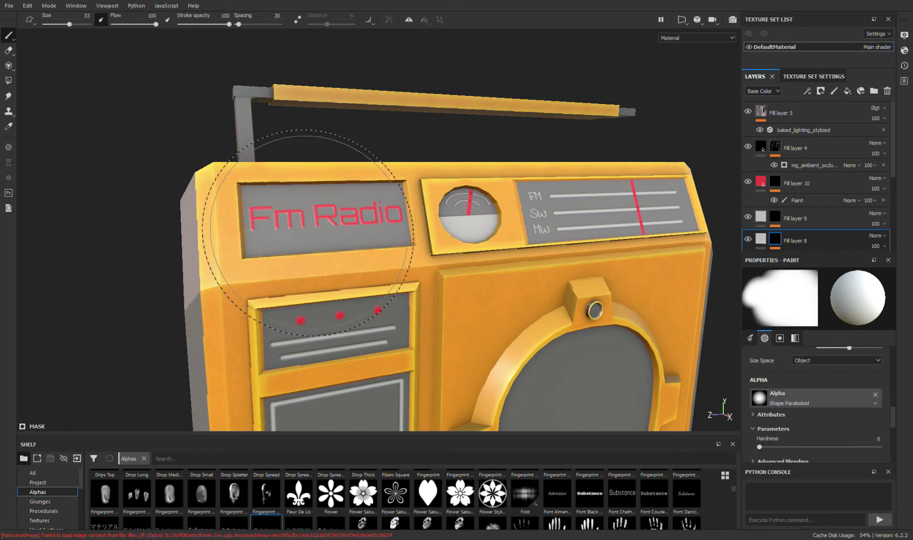
{"action": "right_click_drag", "start_coordinate": [308, 232], "coordinate": [270, 234], "text": "ctrl"}
{"action": "scroll", "coordinate": [271, 234], "scroll_direction": "up", "scroll_amount": 1}
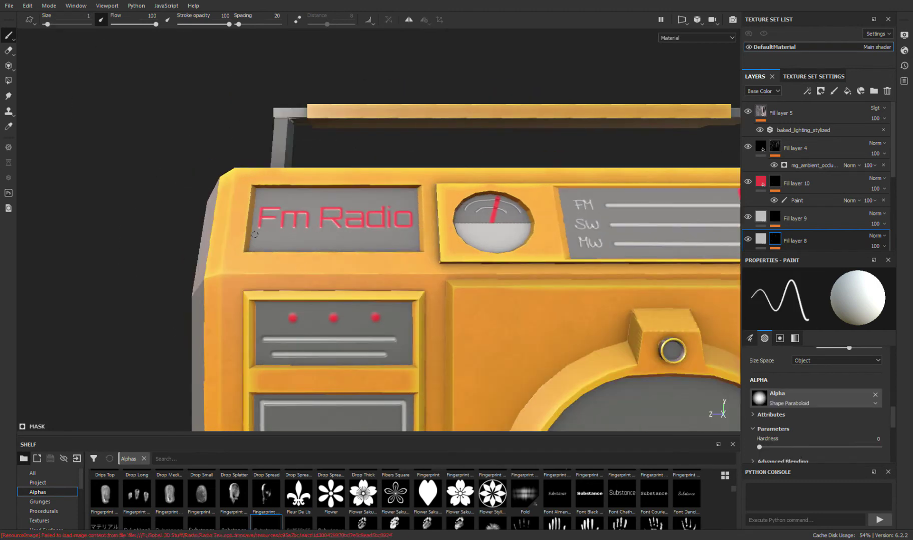
{"action": "left_click", "coordinate": [414, 237], "text": "shift"}
{"action": "key", "text": "f"}
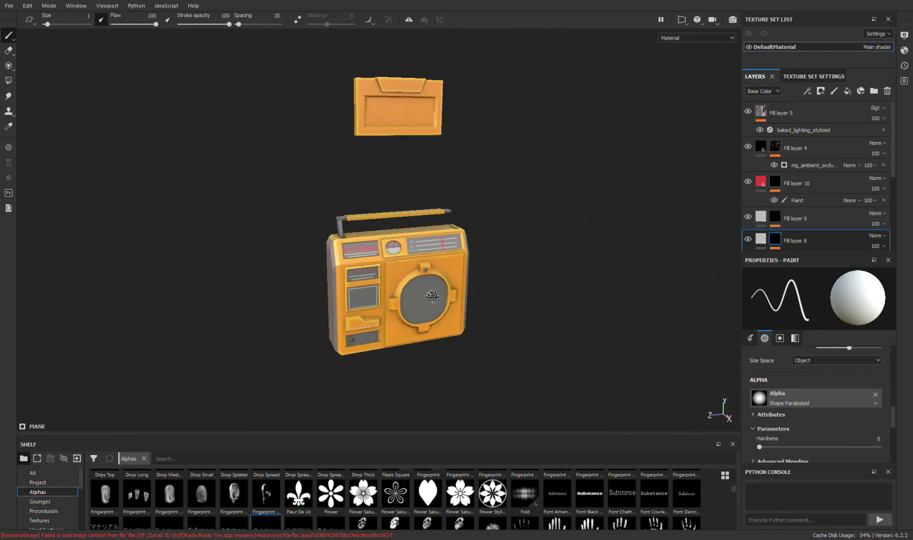
{"action": "left_click_drag", "start_coordinate": [356, 252], "coordinate": [328, 203], "text": "alt"}
{"action": "scroll", "coordinate": [329, 204], "scroll_direction": "up", "scroll_amount": 5}
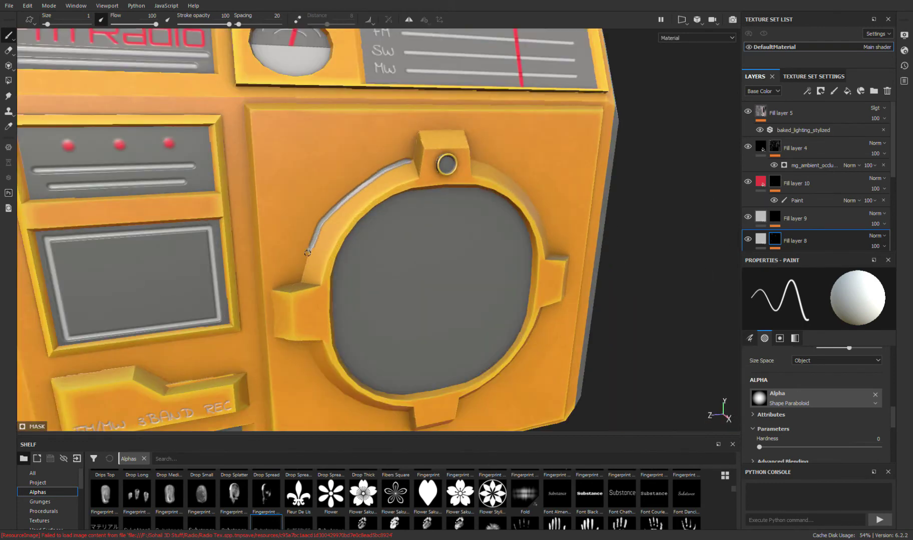
- Undo the test stroke and orbit to show the radio's left side
{"action": "key", "text": "ctrl+z"}
{"action": "key", "text": "f"}
{"action": "scroll", "coordinate": [388, 237], "scroll_direction": "up", "scroll_amount": 5}
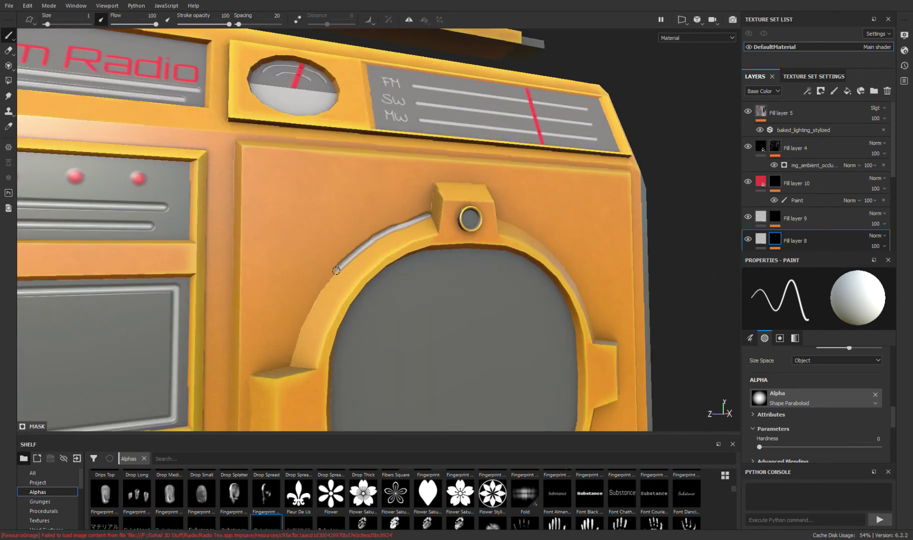
{"action": "key", "text": "f"}
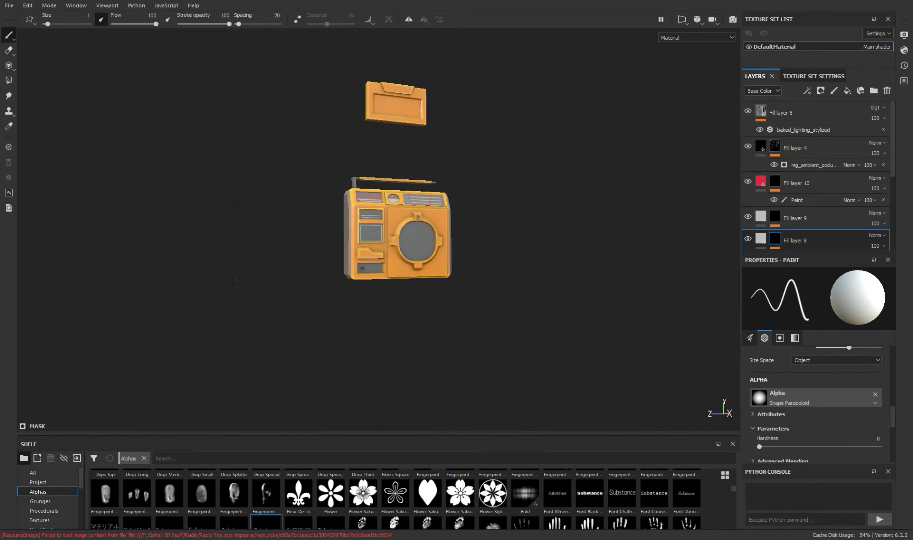
{"action": "scroll", "coordinate": [361, 203], "scroll_direction": "up", "scroll_amount": 3}
{"action": "left_click_drag", "start_coordinate": [361, 203], "coordinate": [400, 206], "text": "alt"}
{"action": "left_click_drag", "start_coordinate": [464, 261], "coordinate": [506, 260], "text": "alt"}
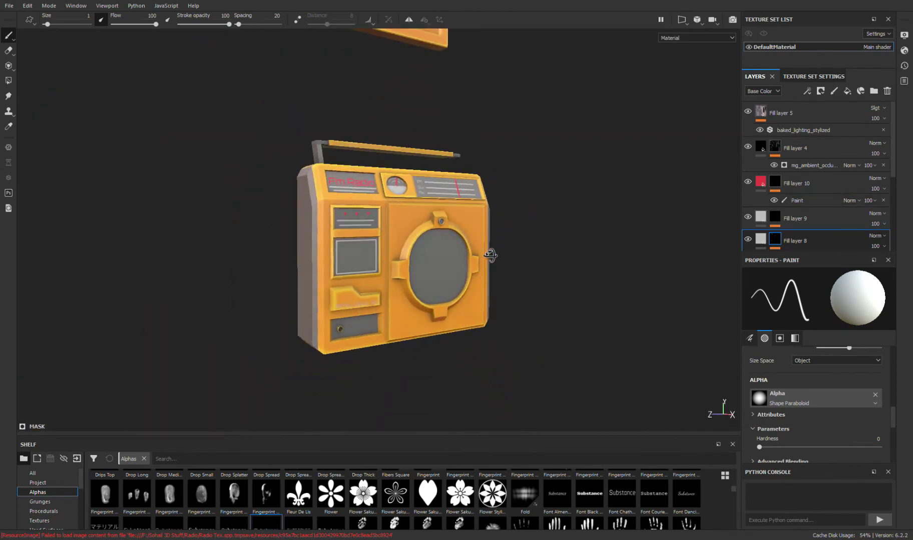
- Add Fill layer 11 with a black mask above Fill layer 10
{"action": "left_click", "coordinate": [831, 184]}
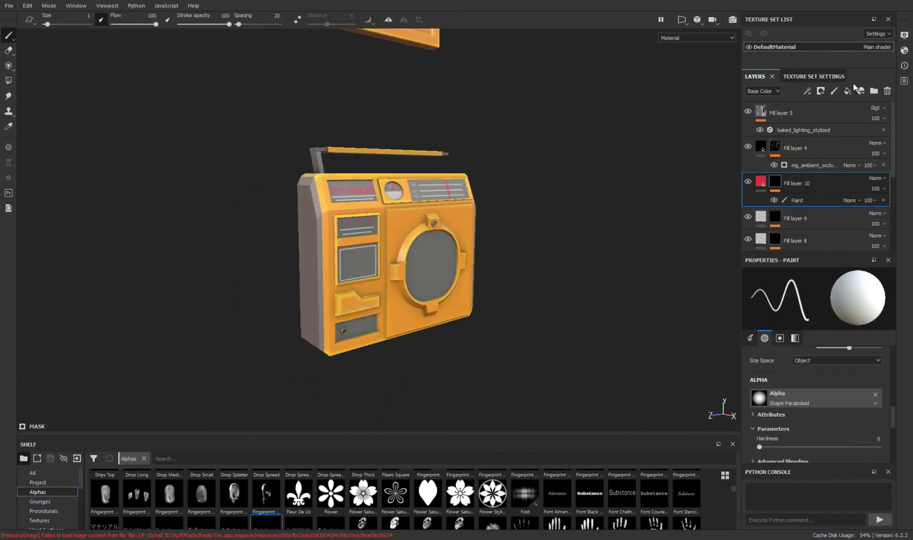
{"action": "left_click", "coordinate": [847, 91]}
{"action": "left_click", "coordinate": [821, 91]}
{"action": "left_click", "coordinate": [840, 113]}
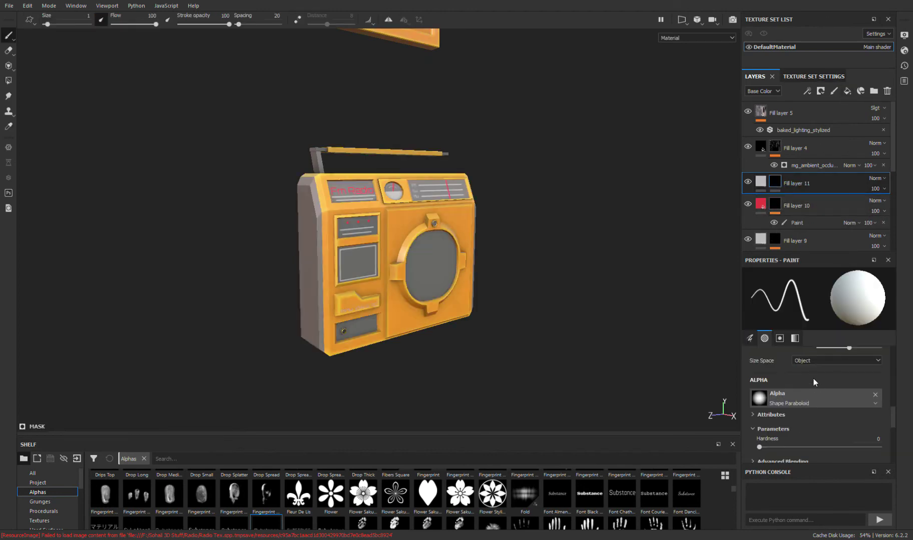
{"action": "left_click_drag", "start_coordinate": [340, 435], "coordinate": [350, 244]}
- Set up the Line Stripes brush with size 50
{"action": "scroll", "coordinate": [374, 358], "scroll_direction": "up", "scroll_amount": 5}
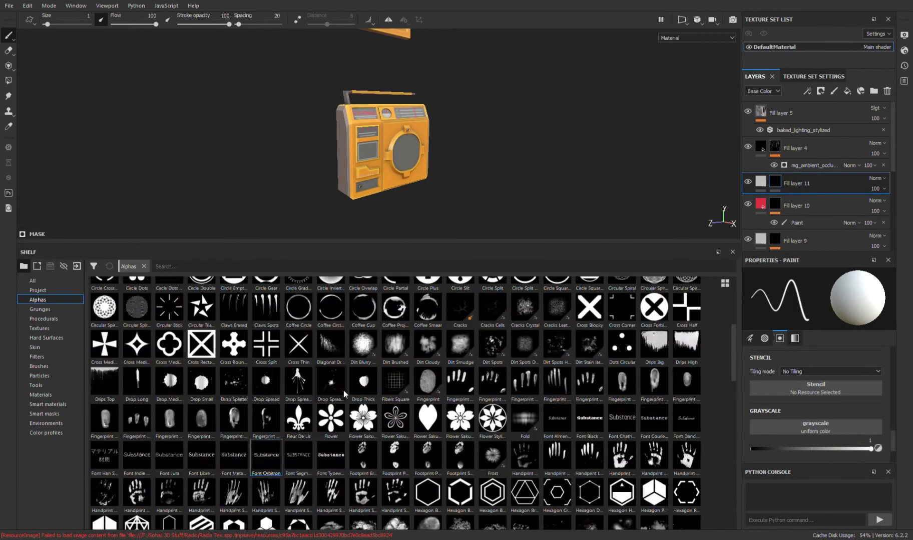
{"action": "scroll", "coordinate": [342, 390], "scroll_direction": "up", "scroll_amount": 5}
{"action": "scroll", "coordinate": [401, 435], "scroll_direction": "down", "scroll_amount": 3}
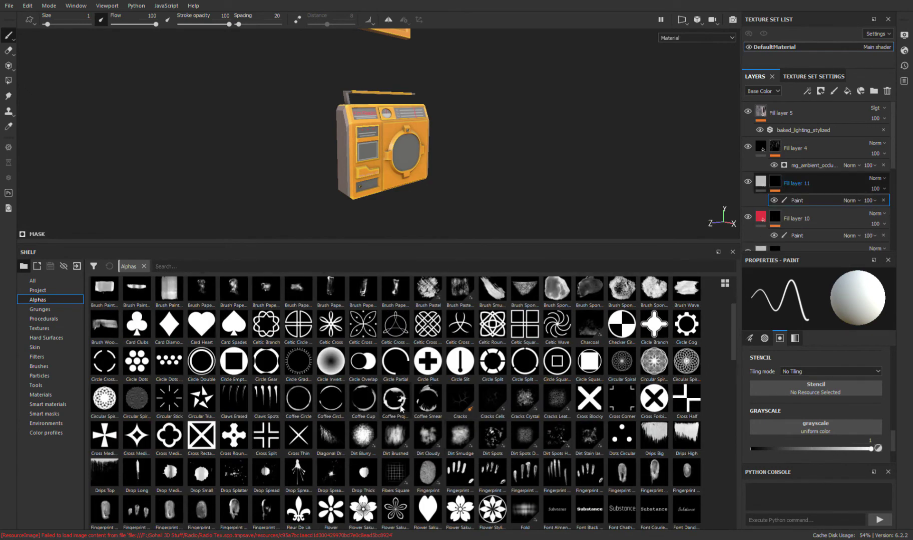
{"action": "scroll", "coordinate": [401, 409], "scroll_direction": "down", "scroll_amount": 5}
{"action": "scroll", "coordinate": [401, 409], "scroll_direction": "down", "scroll_amount": 5}
{"action": "scroll", "coordinate": [401, 410], "scroll_direction": "down", "scroll_amount": 5}
{"action": "scroll", "coordinate": [801, 375], "scroll_direction": "up", "scroll_amount": 3}
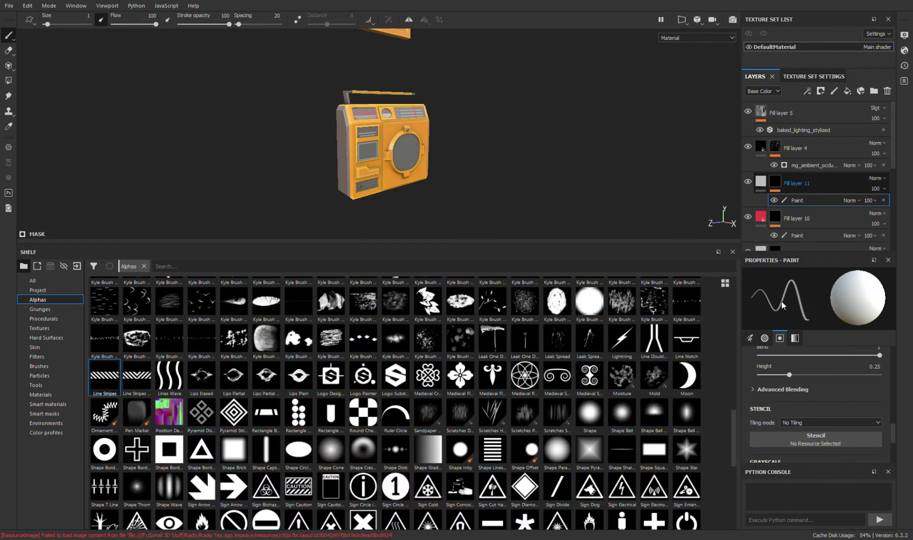
{"action": "scroll", "coordinate": [808, 390], "scroll_direction": "up", "scroll_amount": 2}
{"action": "scroll", "coordinate": [805, 403], "scroll_direction": "up", "scroll_amount": 2}
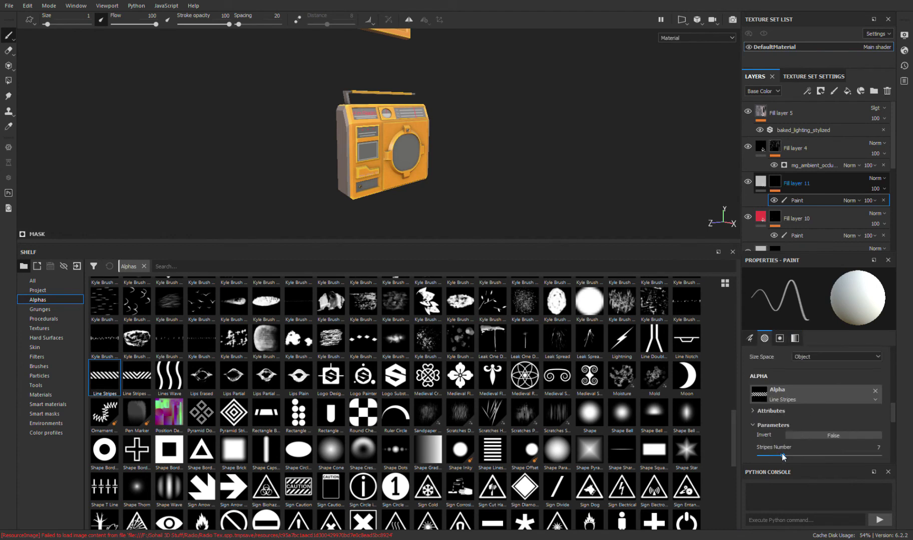
{"action": "left_click_drag", "start_coordinate": [775, 457], "coordinate": [770, 457]}
{"action": "scroll", "coordinate": [778, 447], "scroll_direction": "down", "scroll_amount": 1}
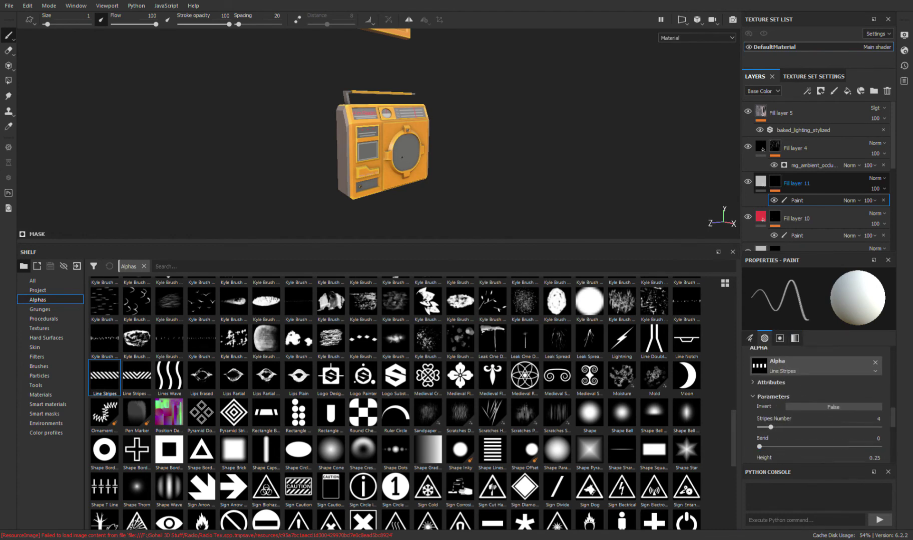
{"action": "type", "text": "50"}
{"action": "key", "text": "Return"}
- Rotate the stripes horizontal, set 10 stripes, and enlarge the brush to about 60
{"action": "left_click_drag", "start_coordinate": [235, 115], "coordinate": [371, 159], "text": "alt"}
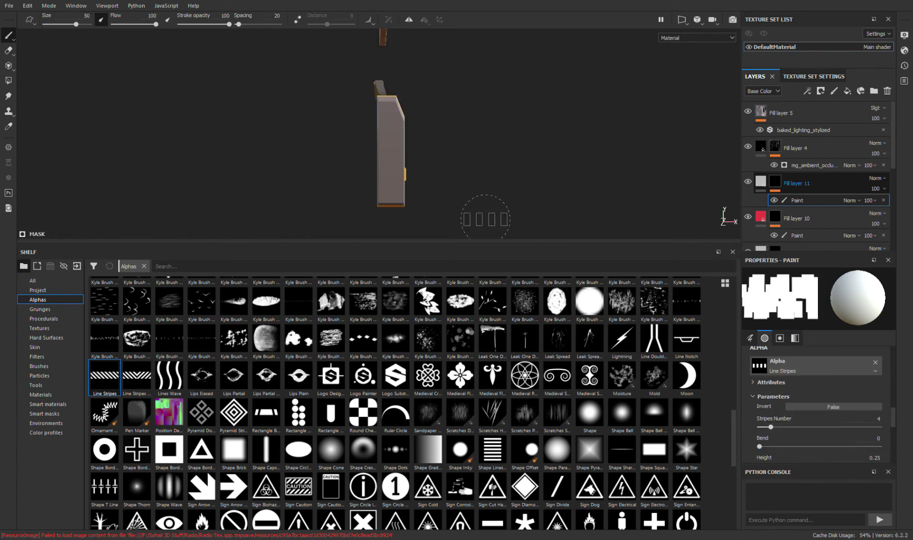
{"action": "left_click_drag", "start_coordinate": [772, 427], "coordinate": [779, 428]}
{"action": "left_click_drag", "start_coordinate": [390, 160], "coordinate": [400, 161], "text": "ctrl"}
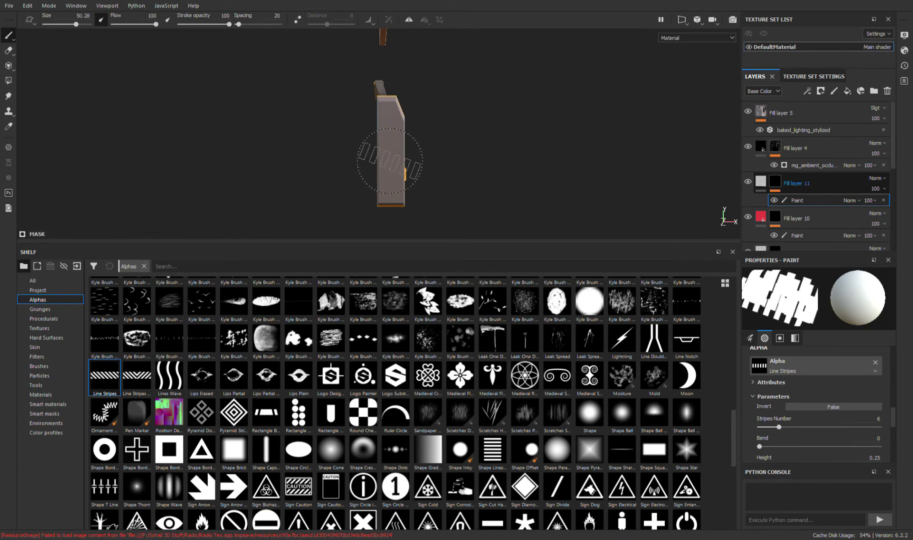
{"action": "type", "text": "10"}
{"action": "key", "text": "Return"}
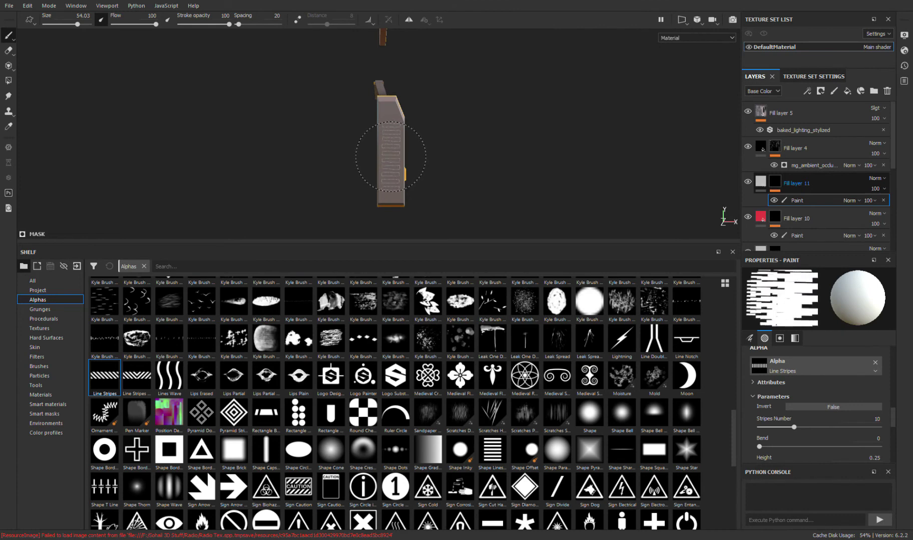
{"action": "right_click_drag", "start_coordinate": [390, 157], "coordinate": [400, 157], "text": "ctrl"}
- View the side close up with brush size about 64 and reduce the stripe count to 1
{"action": "left_click_drag", "start_coordinate": [369, 171], "coordinate": [429, 155], "text": "alt"}
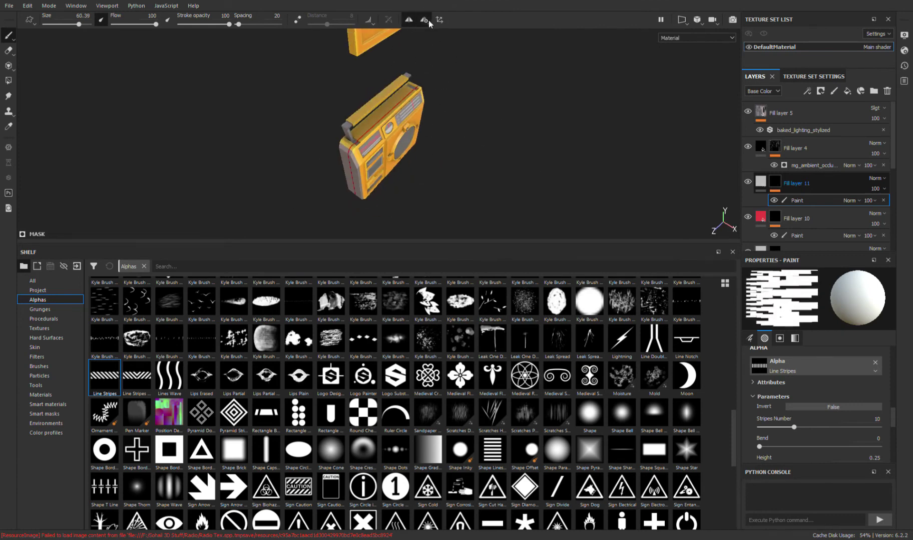
{"action": "left_click_drag", "start_coordinate": [522, 55], "coordinate": [445, 157], "text": "alt"}
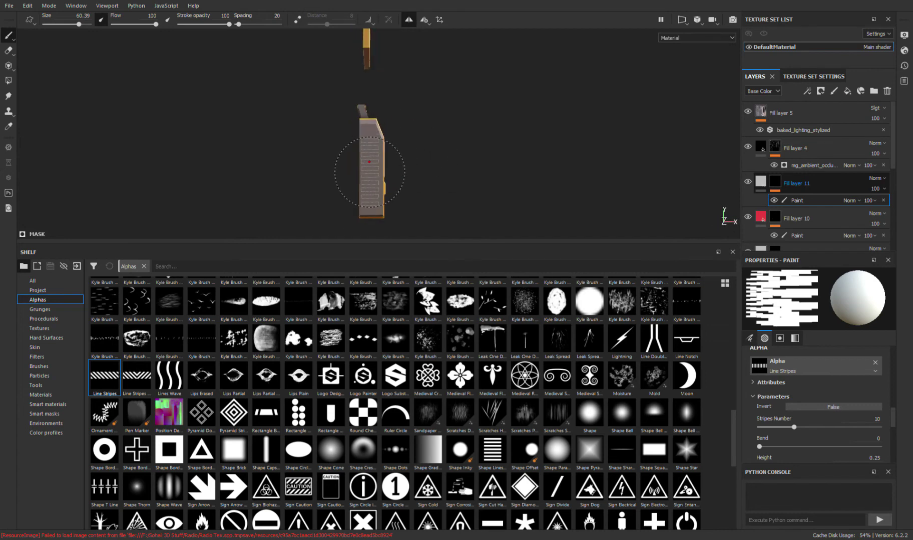
{"action": "right_click_drag", "start_coordinate": [370, 161], "coordinate": [371, 162], "text": "ctrl"}
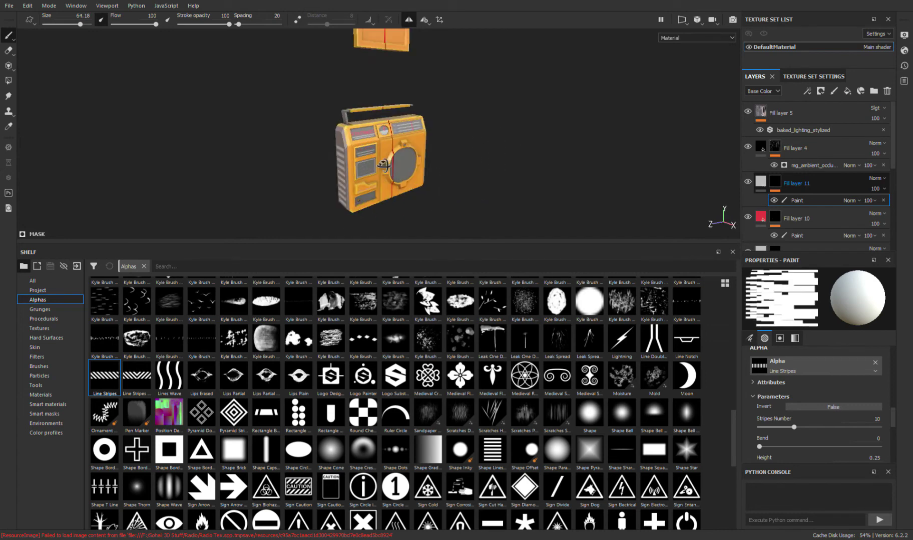
{"action": "left_click_drag", "start_coordinate": [370, 165], "coordinate": [499, 153], "text": "alt"}
{"action": "right_click_drag", "start_coordinate": [498, 152], "coordinate": [557, 193], "text": "alt"}
{"action": "key", "text": "Return"}
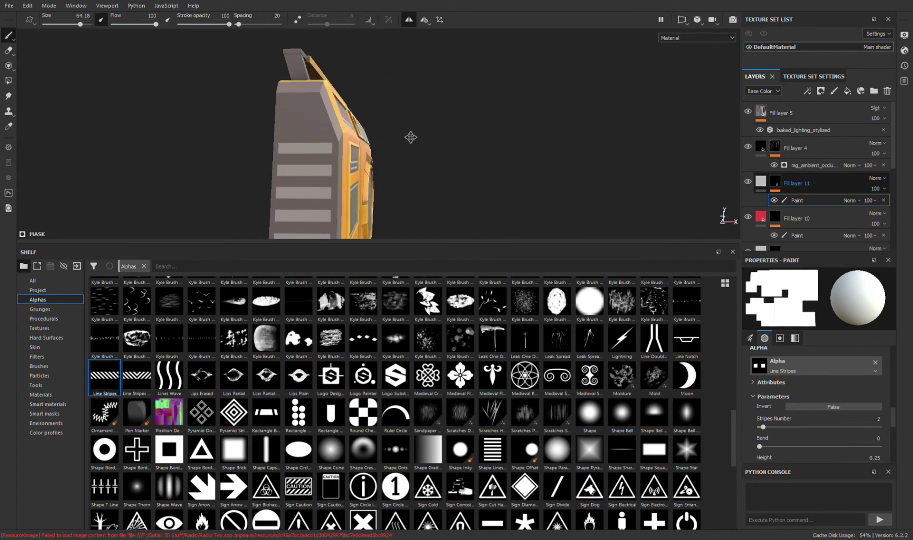
{"action": "left_click_drag", "start_coordinate": [409, 139], "coordinate": [438, 160], "text": "alt"}
{"action": "type", "text": "1"}
{"action": "key", "text": "Return"}
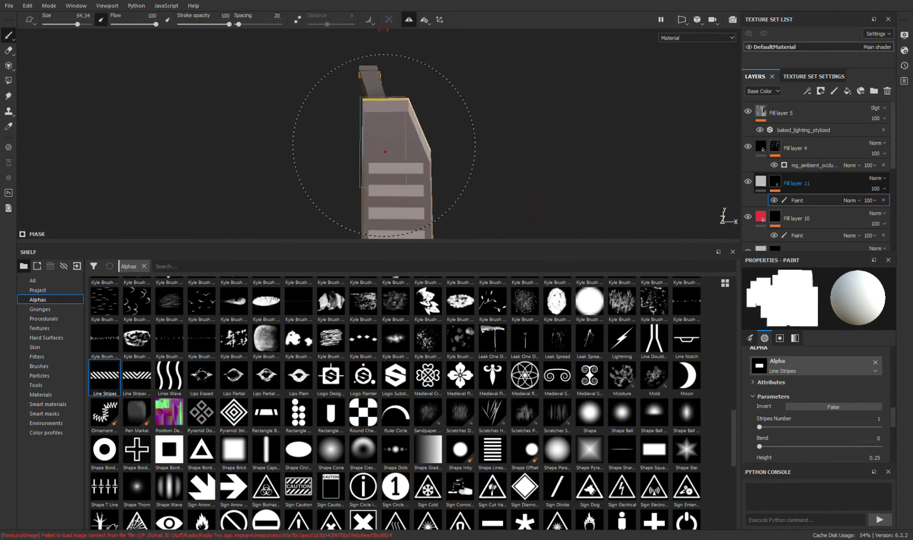
{"action": "scroll", "coordinate": [387, 147], "scroll_direction": "down", "scroll_amount": 4}
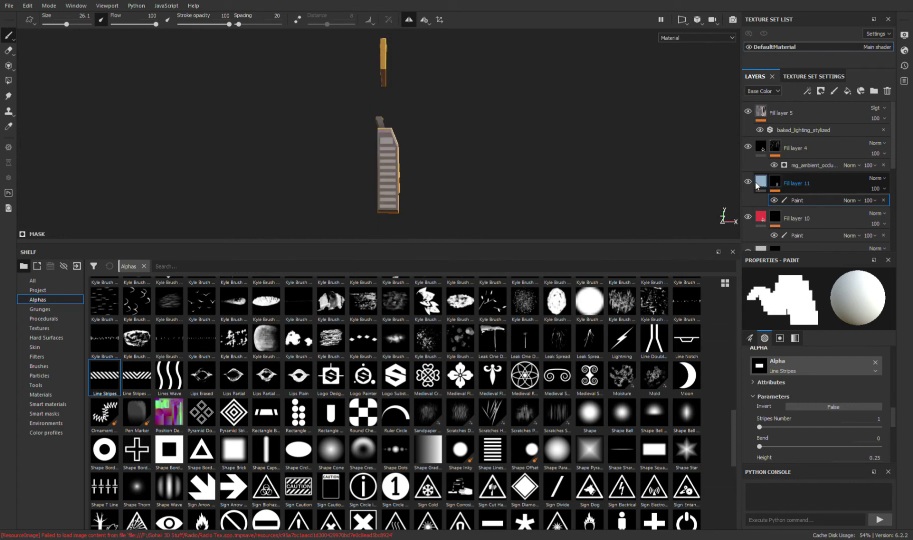
{"action": "key", "text": "Delete"}
- Resume painting on Fill layer 11 while orbiting around the radio's front and left side
{"action": "left_click_drag", "start_coordinate": [463, 135], "coordinate": [435, 137], "text": "alt"}
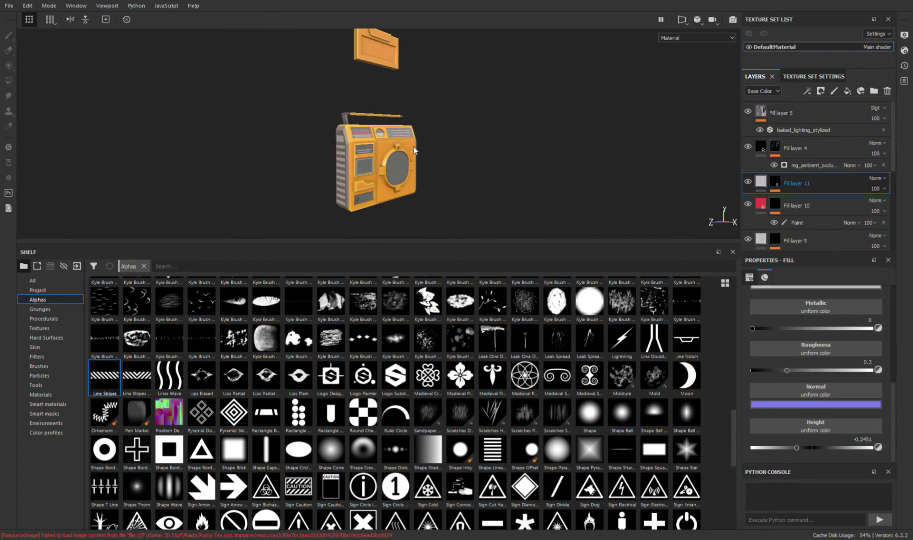
{"action": "scroll", "coordinate": [811, 345], "scroll_direction": "up", "scroll_amount": 1}
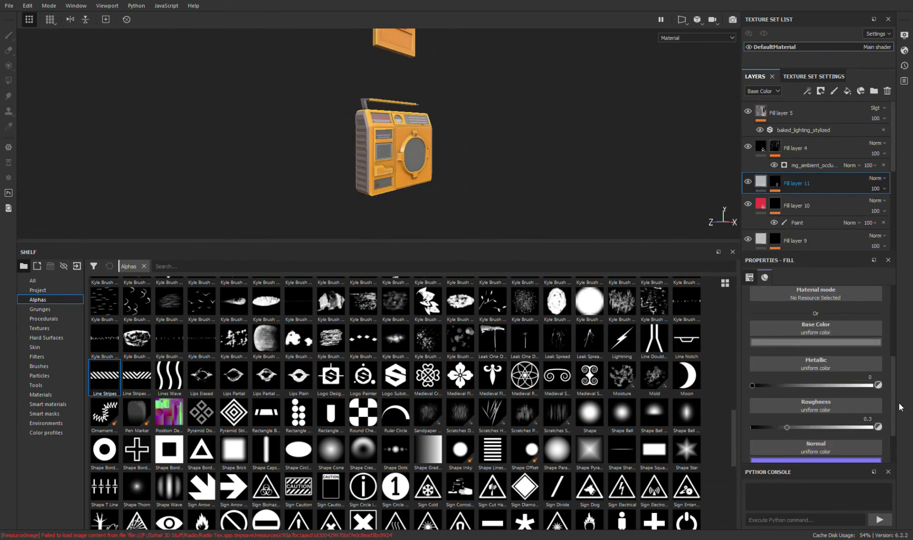
{"action": "mouse_move", "coordinate": [452, 155]}
{"action": "left_mouse_down", "text": "alt"}
{"action": "mouse_move", "coordinate": [376, 171]}
{"action": "mouse_move", "coordinate": [379, 136]}
{"action": "mouse_move", "coordinate": [414, 142]}
{"action": "mouse_move", "coordinate": [404, 128]}
{"action": "left_mouse_up", "text": "alt"}
{"action": "key", "text": "1"}
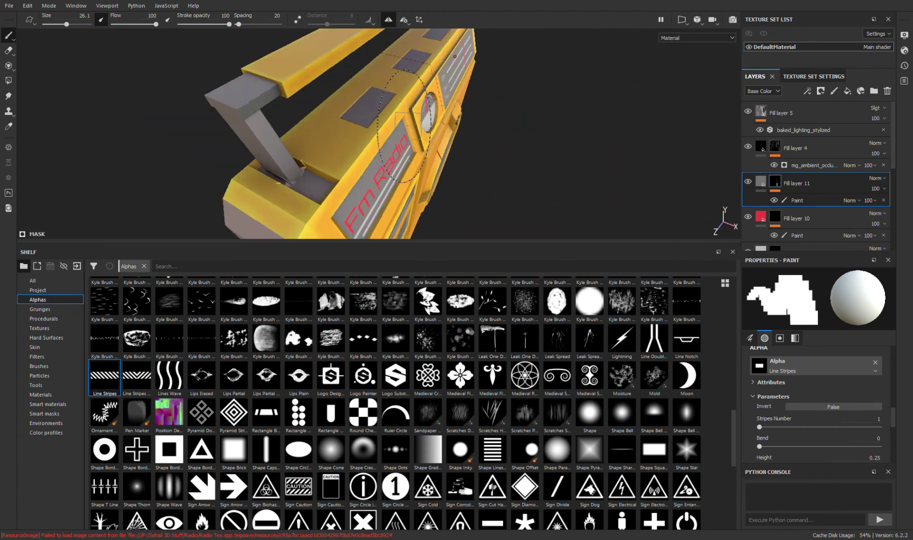
{"action": "left_click_drag", "start_coordinate": [451, 105], "coordinate": [330, 59], "text": "alt"}
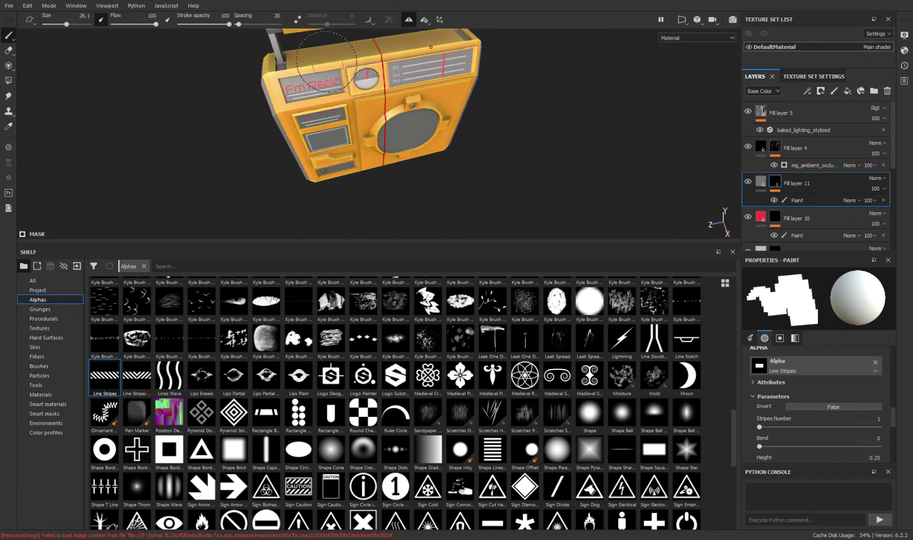
{"action": "mouse_move", "coordinate": [434, 135]}
{"action": "right_mouse_down", "text": "alt"}
{"action": "mouse_move", "coordinate": [431, 116]}
{"action": "mouse_move", "coordinate": [420, 145]}
{"action": "right_mouse_up", "text": "alt"}
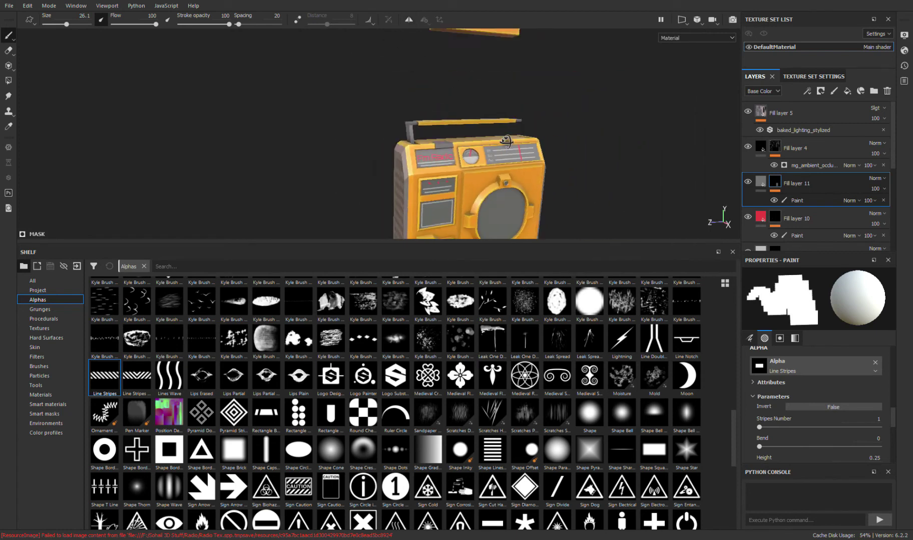
{"action": "left_click_drag", "start_coordinate": [421, 145], "coordinate": [405, 100], "text": "alt"}
{"action": "right_click_drag", "start_coordinate": [405, 100], "coordinate": [400, 67], "text": "alt"}
{"action": "left_click_drag", "start_coordinate": [399, 70], "coordinate": [375, 72], "text": "alt"}
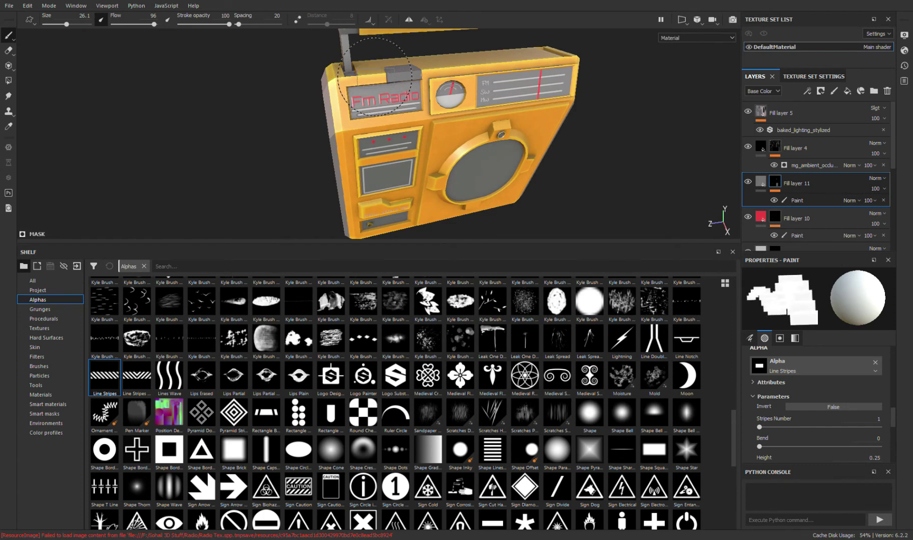
{"action": "right_click_drag", "start_coordinate": [448, 148], "coordinate": [481, 140], "text": "alt"}
{"action": "left_click_drag", "start_coordinate": [480, 141], "coordinate": [553, 119], "text": "alt"}
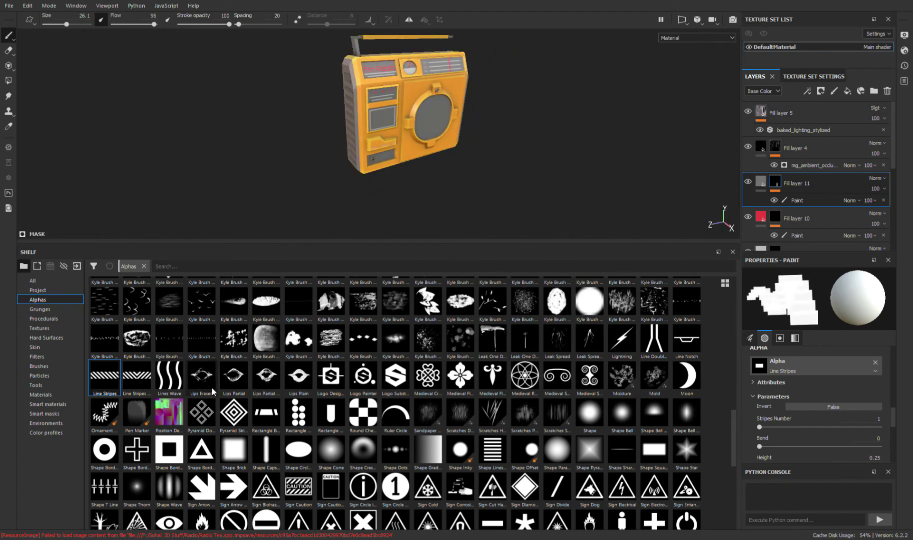
- Pick the Line Stripes Mirror alpha and face the radio straight on
{"action": "left_click", "coordinate": [136, 375]}
{"action": "scroll", "coordinate": [418, 88], "scroll_direction": "up", "scroll_amount": 3}
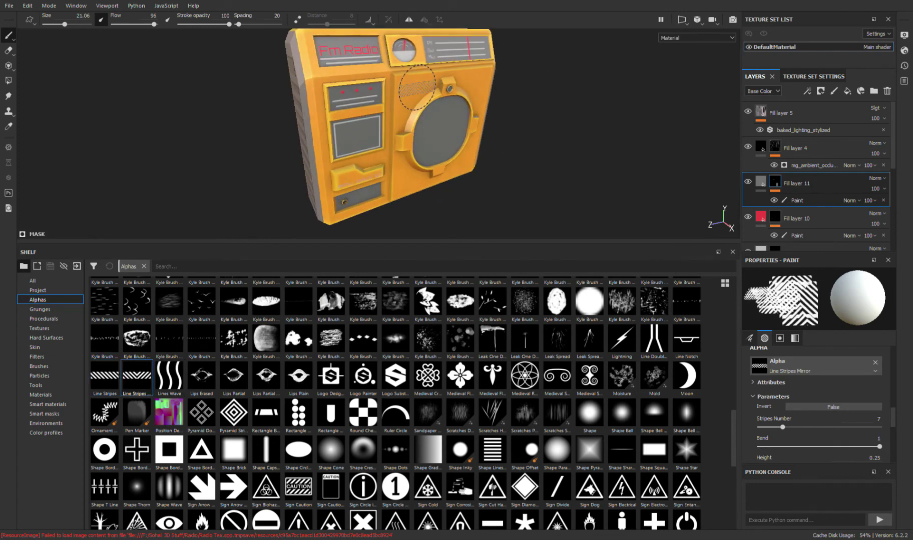
{"action": "mouse_move", "coordinate": [418, 87]}
{"action": "left_mouse_down", "text": "alt+shift"}
{"action": "mouse_move", "coordinate": [386, 105]}
{"action": "mouse_move", "coordinate": [358, 149]}
{"action": "left_mouse_up", "text": "alt+shift"}
{"action": "scroll", "coordinate": [415, 97], "scroll_direction": "down", "scroll_amount": 2}
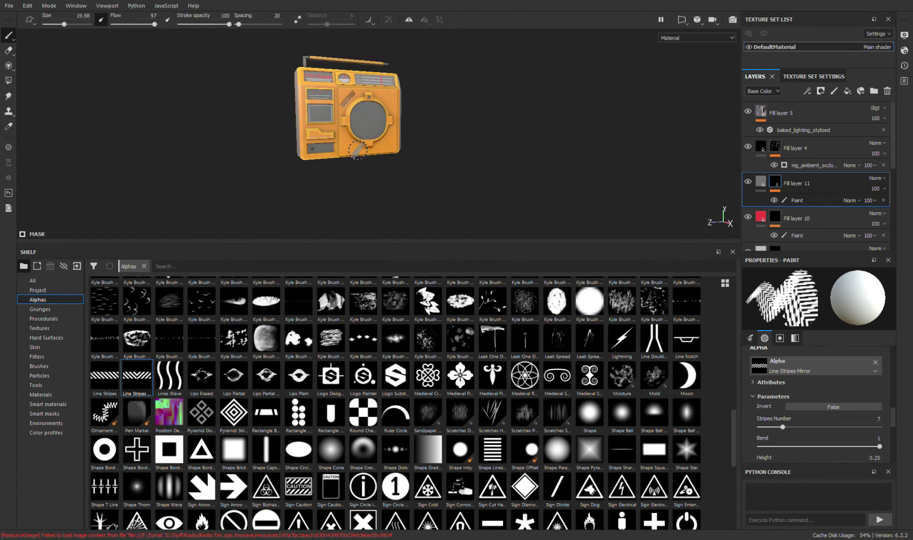
- Switch to the Lines Wave alpha and zoom in on the radio's front panel
{"action": "left_click", "coordinate": [177, 385]}
{"action": "scroll", "coordinate": [427, 148], "scroll_direction": "up", "scroll_amount": 5}
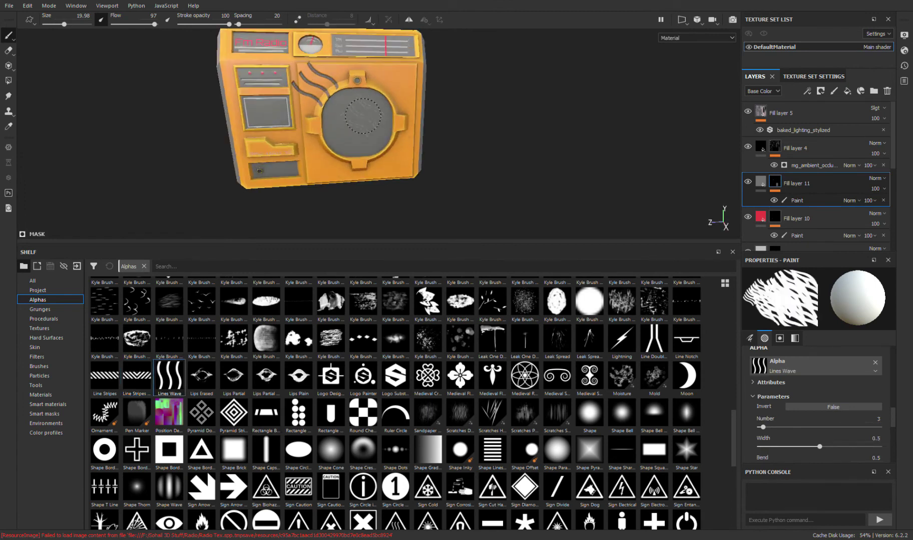
{"action": "right_click_drag", "start_coordinate": [311, 88], "coordinate": [303, 87], "text": "ctrl"}
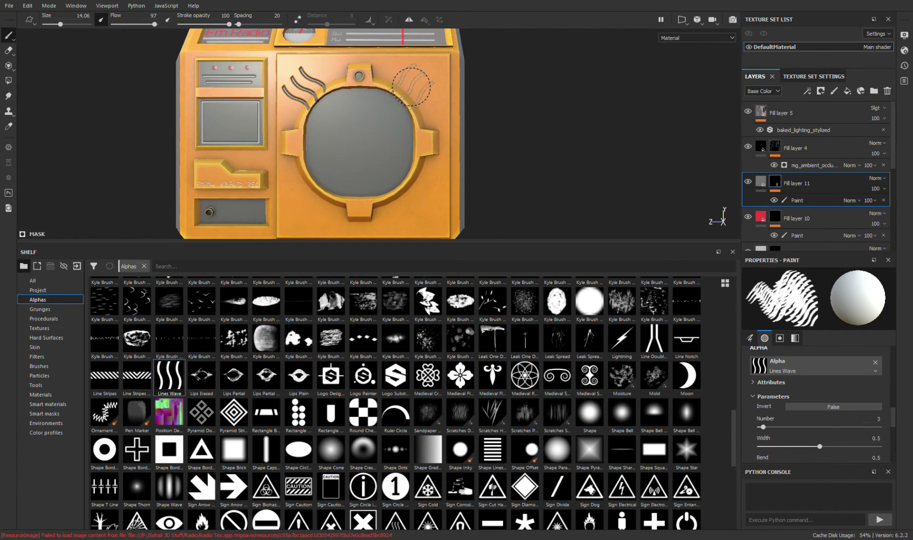
{"action": "middle_click_drag", "start_coordinate": [409, 126], "coordinate": [411, 85]}
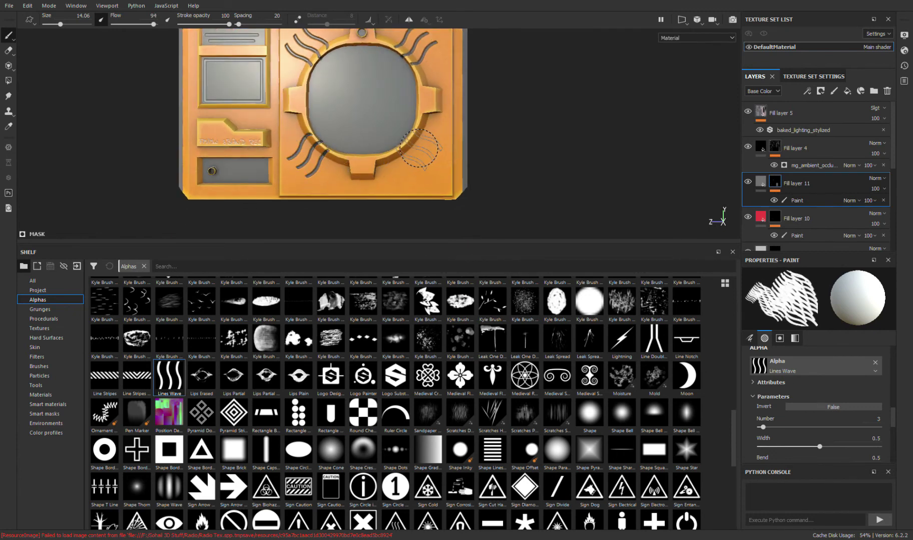
{"action": "scroll", "coordinate": [396, 150], "scroll_direction": "down", "scroll_amount": 10}
{"action": "mouse_move", "coordinate": [418, 146]}
{"action": "left_mouse_down", "text": "alt"}
{"action": "mouse_move", "coordinate": [372, 167]}
{"action": "mouse_move", "coordinate": [406, 154]}
{"action": "left_mouse_up", "text": "alt"}
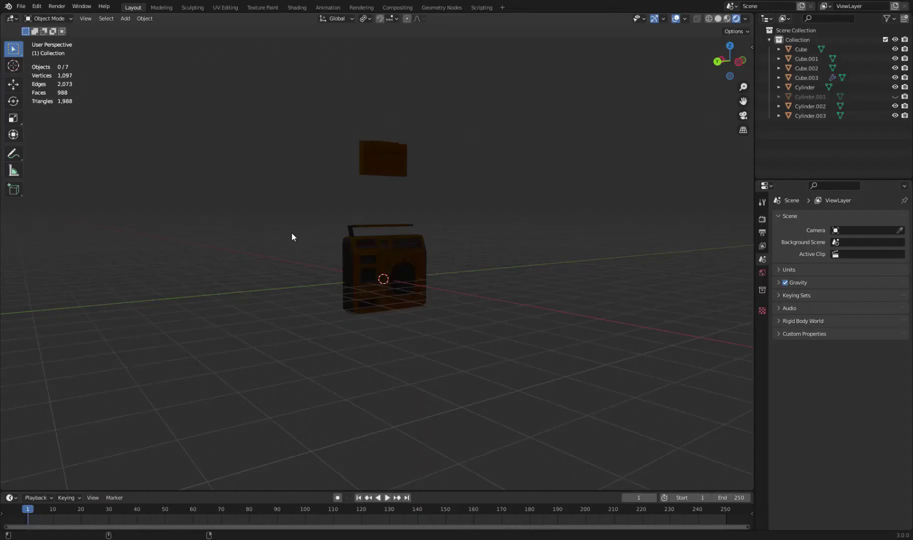
- Add a plane, enlarge it into a floor and lower it to the radio's base
{"action": "key", "text": "shift+a"}
{"action": "left_click", "coordinate": [483, 145]}
{"action": "key", "text": "s"}
{"action": "left_click", "coordinate": [538, 240]}
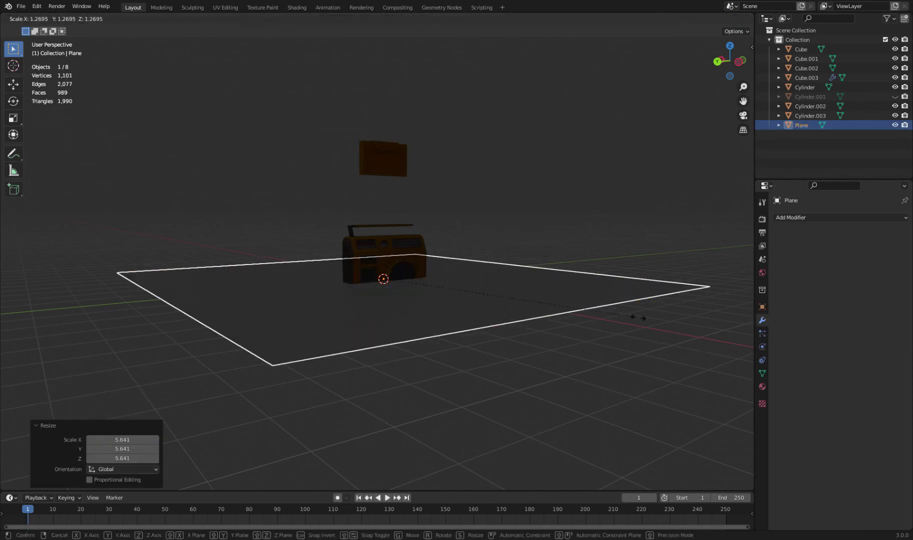
{"action": "key", "text": "KP_1"}
{"action": "key", "text": "g"}
{"action": "key", "text": "z"}
{"action": "left_click", "coordinate": [538, 192]}
{"action": "key", "text": "alt+a"}
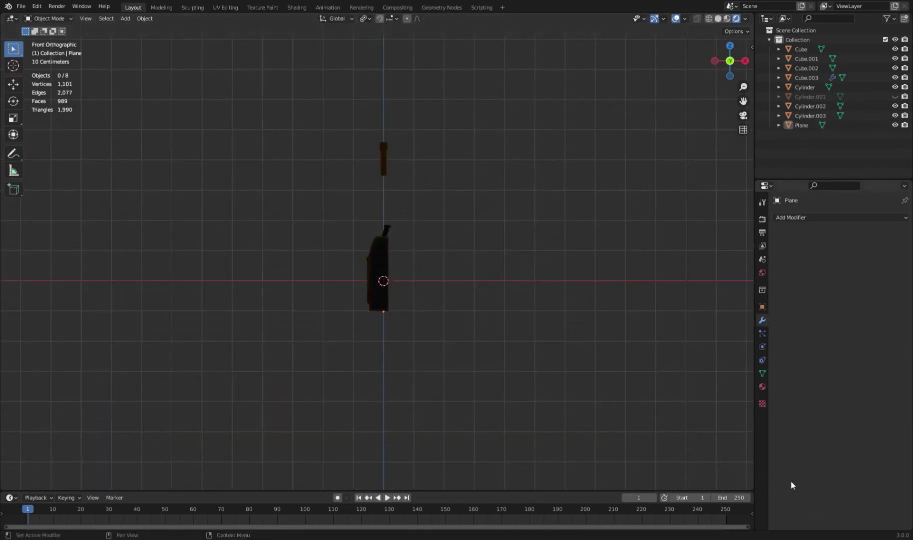
{"action": "middle_click_drag", "start_coordinate": [600, 350], "coordinate": [467, 319]}
- Add a point light and raise it above the radio
{"action": "key", "text": "shift+a"}
{"action": "left_click", "coordinate": [485, 412]}
{"action": "key", "text": "g"}
{"action": "key", "text": "z"}
{"action": "left_click", "coordinate": [762, 347]}
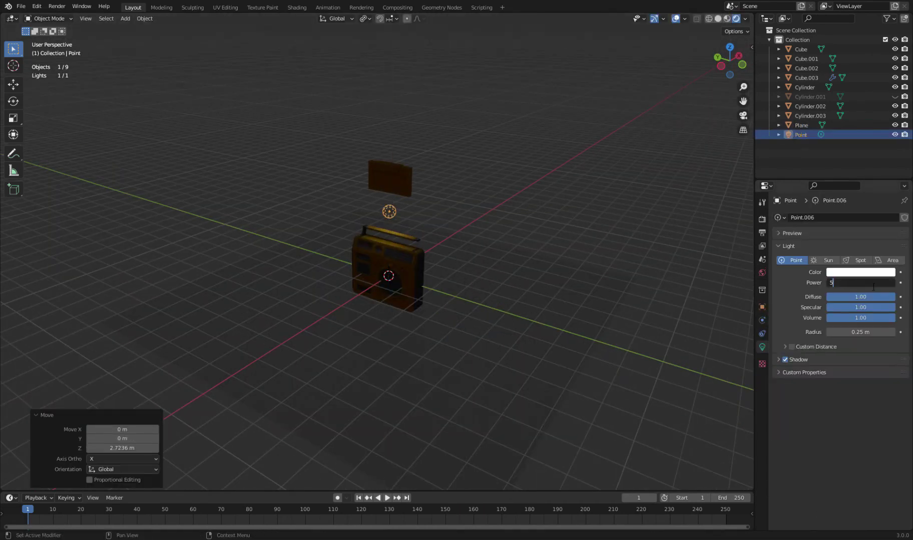
{"action": "scroll", "coordinate": [482, 253], "scroll_direction": "up", "scroll_amount": 3}
{"action": "scroll", "coordinate": [482, 254], "scroll_direction": "down", "scroll_amount": 2}
- Duplicate the point light twice, offsetting the copies along X and Y
{"action": "key", "text": "shift+d"}
{"action": "key", "text": "x"}
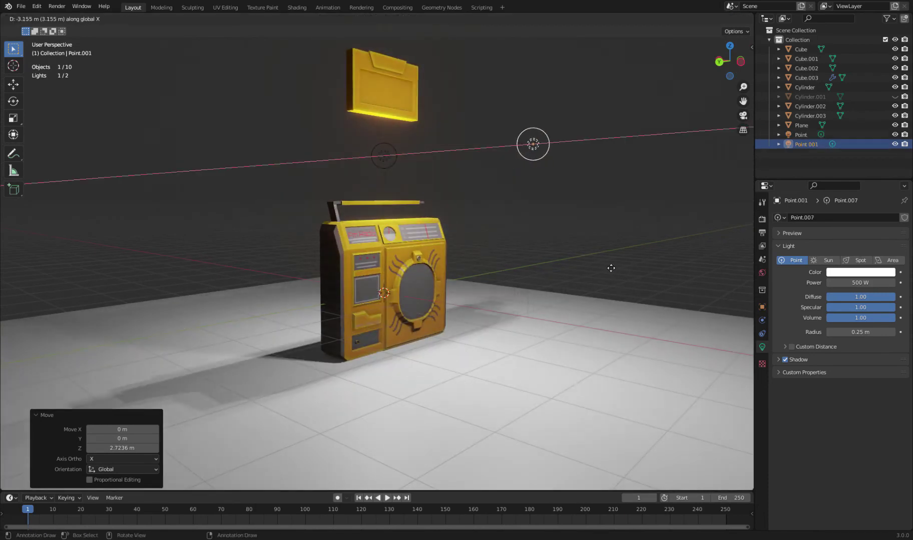
{"action": "left_click", "coordinate": [611, 265]}
{"action": "key", "text": "shift+d"}
{"action": "key", "text": "y"}
{"action": "left_click", "coordinate": [438, 273]}
- Select Cube.003 and save Radio.blend
{"action": "left_click", "coordinate": [381, 136]}
{"action": "key", "text": "ctrl+s"}
{"action": "scroll", "coordinate": [474, 257], "scroll_direction": "up", "scroll_amount": 2}
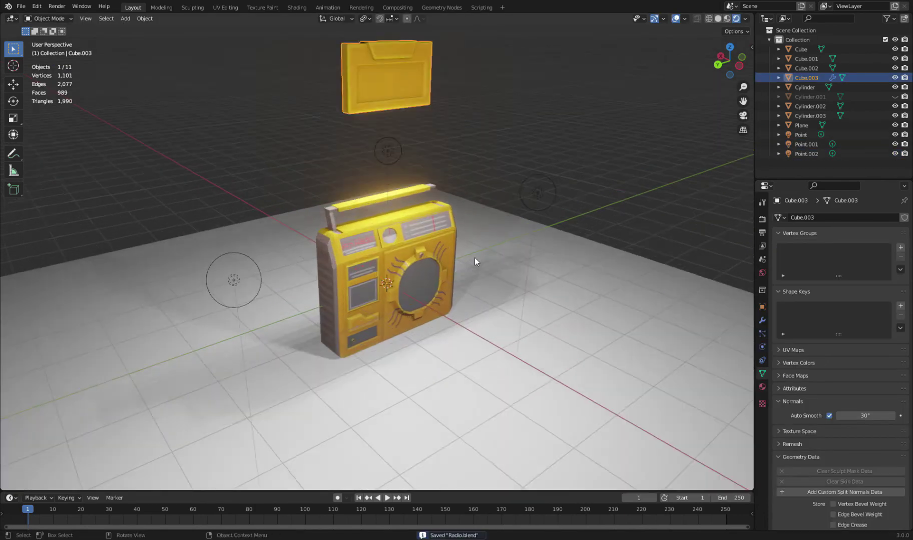
{"action": "scroll", "coordinate": [474, 257], "scroll_direction": "up", "scroll_amount": 2}
- Lower the world background strength to 0.3
{"action": "left_click", "coordinate": [762, 273]}
{"action": "double_click", "coordinate": [870, 293]}
{"action": "type", "text": "0.2"}
{"action": "key", "text": "Return"}
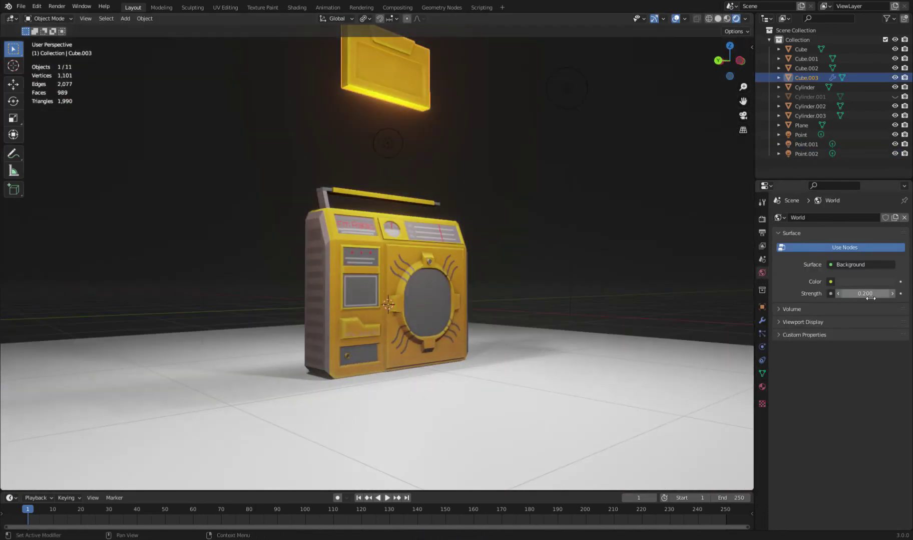
{"action": "key", "text": "Return"}
{"action": "scroll", "coordinate": [471, 179], "scroll_direction": "down", "scroll_amount": 2}
- Drop the yellow cassette door into the radio's left front slot
{"action": "middle_click_drag", "start_coordinate": [408, 166], "coordinate": [419, 178]}
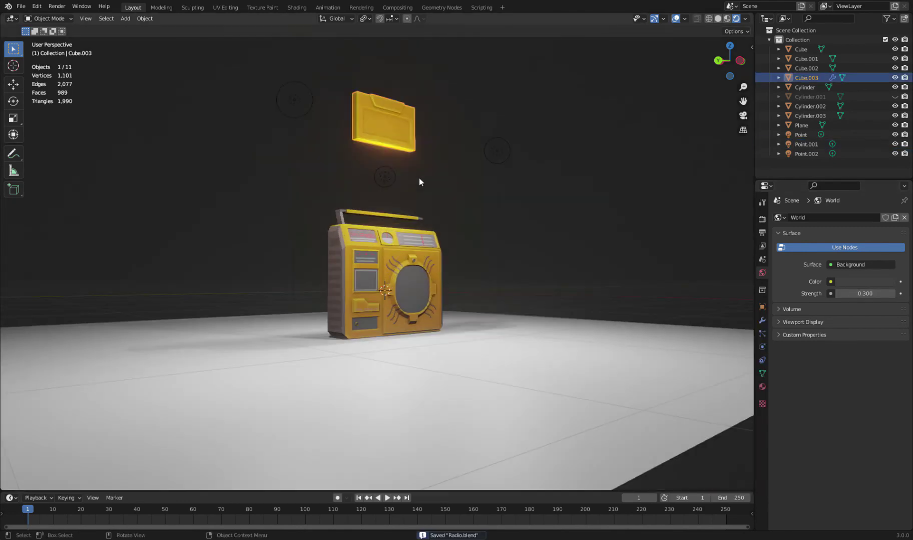
{"action": "right_click", "coordinate": [467, 171]}
{"action": "left_click", "coordinate": [467, 171]}
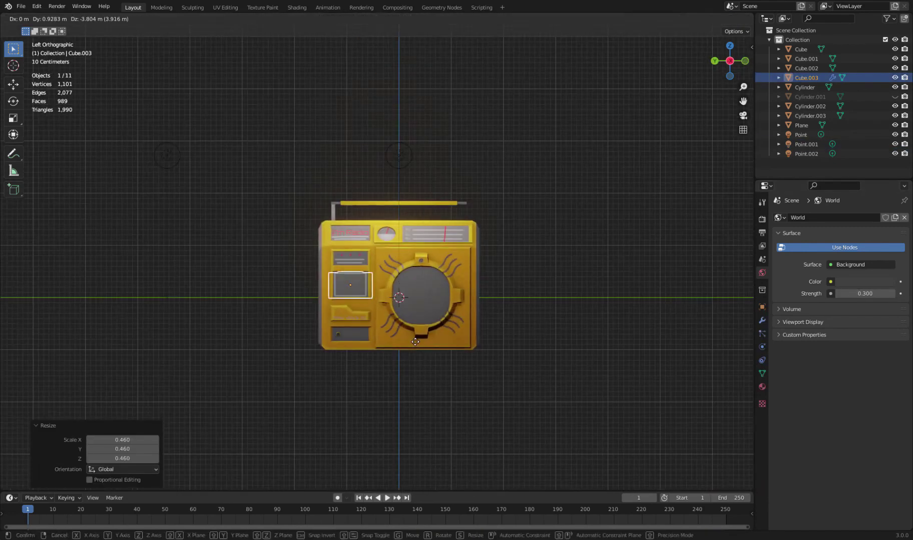
- Scale the cassette door in Z and Y and move it along X flush into its slot
{"action": "key", "text": "s"}
{"action": "key", "text": "z"}
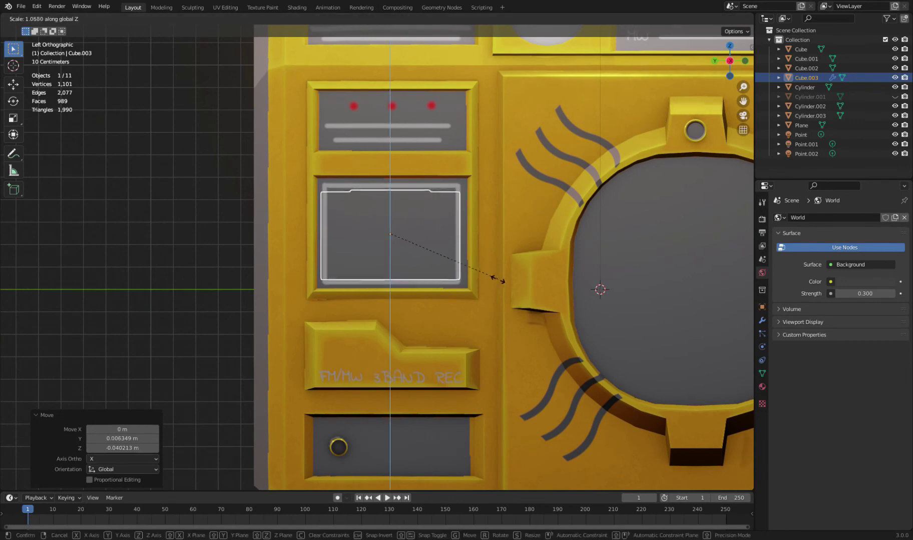
{"action": "left_click", "coordinate": [500, 282]}
{"action": "key", "text": "s"}
{"action": "key", "text": "y"}
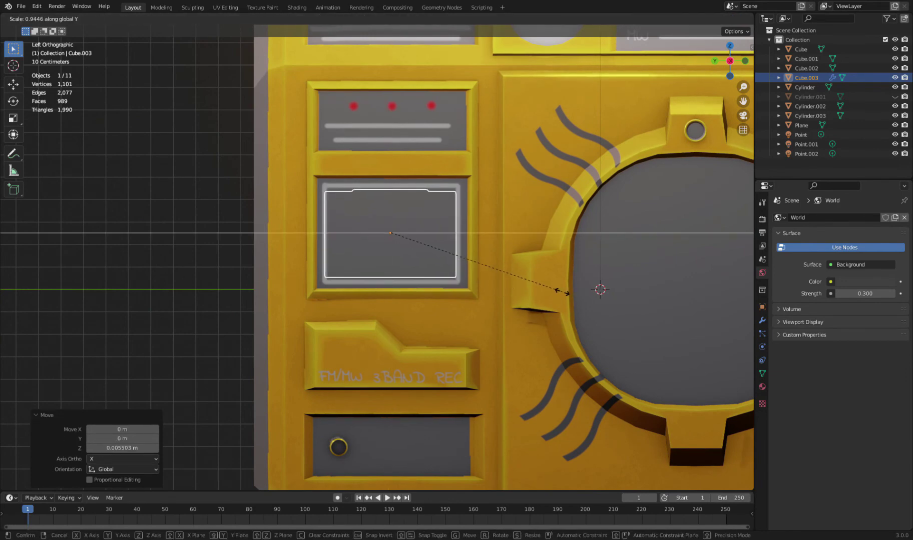
{"action": "left_click", "coordinate": [501, 295]}
{"action": "key", "text": "g"}
{"action": "key", "text": "x"}
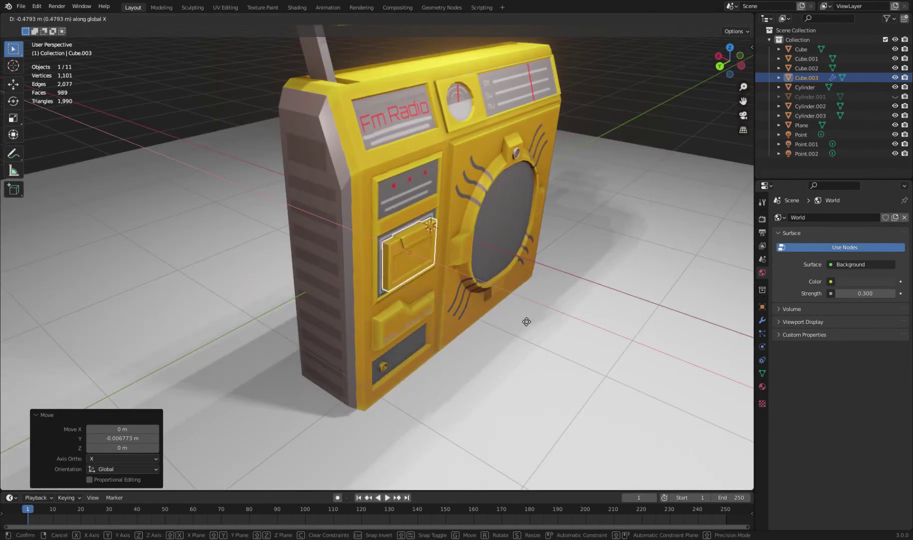
{"action": "left_click", "coordinate": [465, 285]}
{"action": "key", "text": "alt+a"}
{"action": "middle_click_drag", "start_coordinate": [464, 285], "coordinate": [411, 292]}
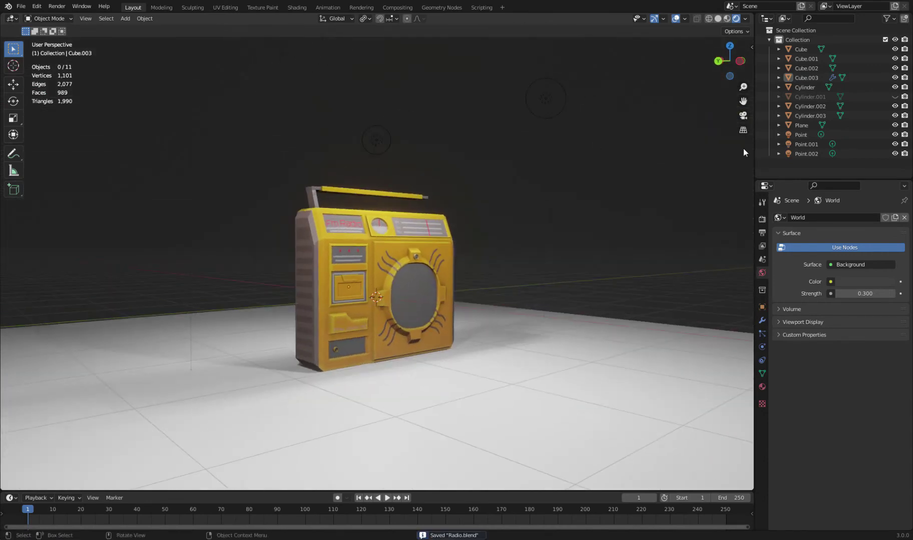
- Save, then add a camera locked to the view and frame the radio through it
{"action": "key", "text": "ctrl+s"}
{"action": "key", "text": "Escape"}
{"action": "key", "text": "shift+a"}
{"action": "left_click", "coordinate": [450, 287]}
{"action": "key", "text": "KP_0"}
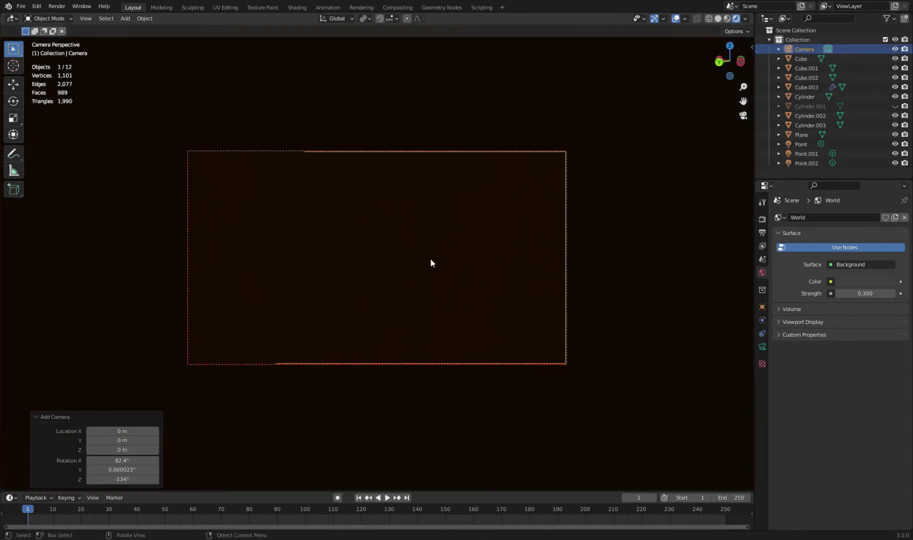
{"action": "key", "text": "n"}
{"action": "left_click", "coordinate": [711, 158]}
{"action": "mouse_move", "coordinate": [513, 218]}
{"action": "middle_mouse_down"}
{"action": "mouse_move", "coordinate": [409, 240]}
{"action": "mouse_move", "coordinate": [419, 230]}
{"action": "middle_mouse_up"}
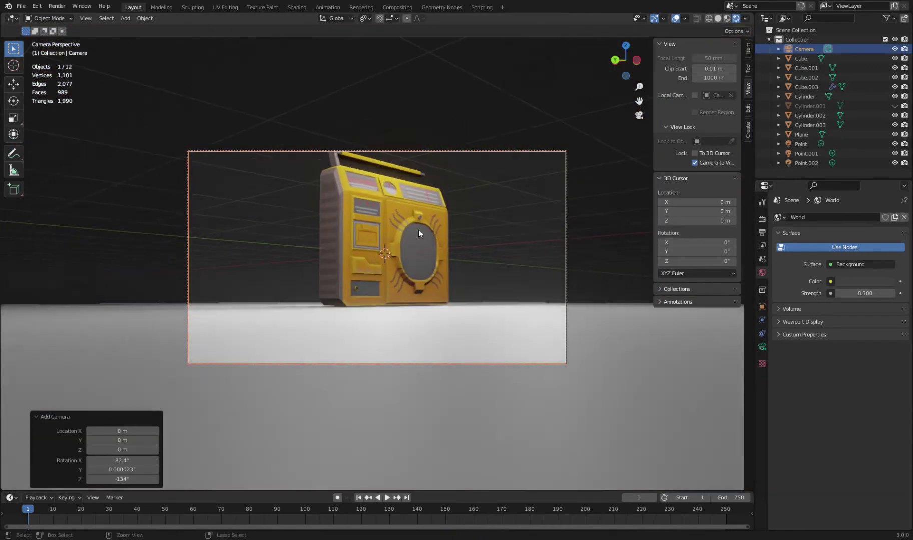
- Check the floor plane's height and render settings, then leave camera view
{"action": "left_click", "coordinate": [576, 354]}
{"action": "key", "text": "g"}
{"action": "key", "text": "z"}
{"action": "key", "text": "Escape"}
{"action": "key", "text": "alt+a"}
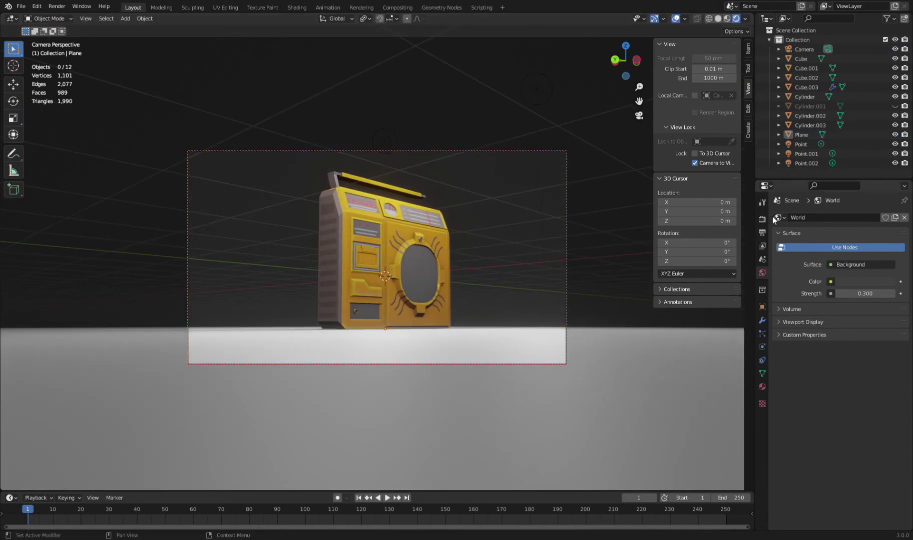
{"action": "left_click", "coordinate": [762, 218]}
{"action": "key", "text": "KP_0"}
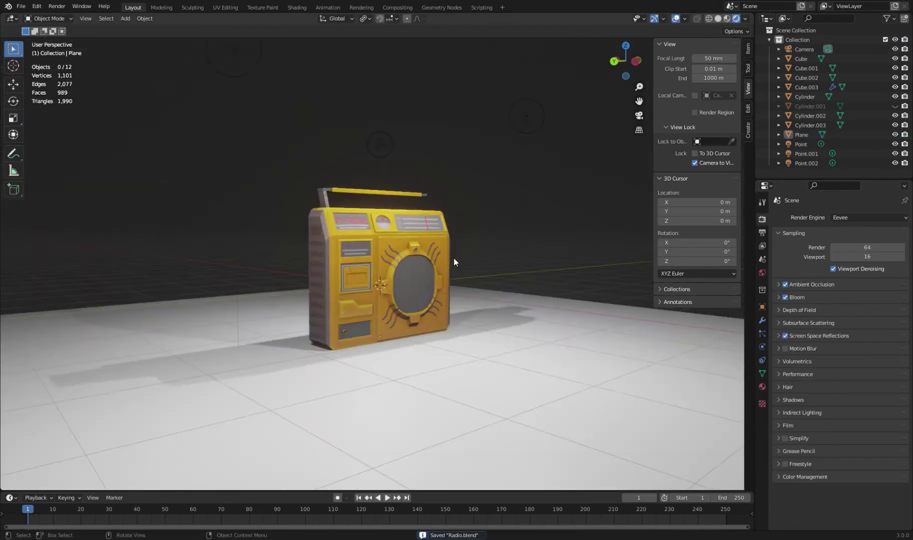
{"action": "middle_click_drag", "start_coordinate": [453, 258], "coordinate": [272, 233]}
- Add a Y-axis Mirror modifier to the handle Cube.001 and save
{"action": "left_click", "coordinate": [258, 240]}
{"action": "left_click", "coordinate": [761, 320]}
{"action": "left_click", "coordinate": [811, 218]}
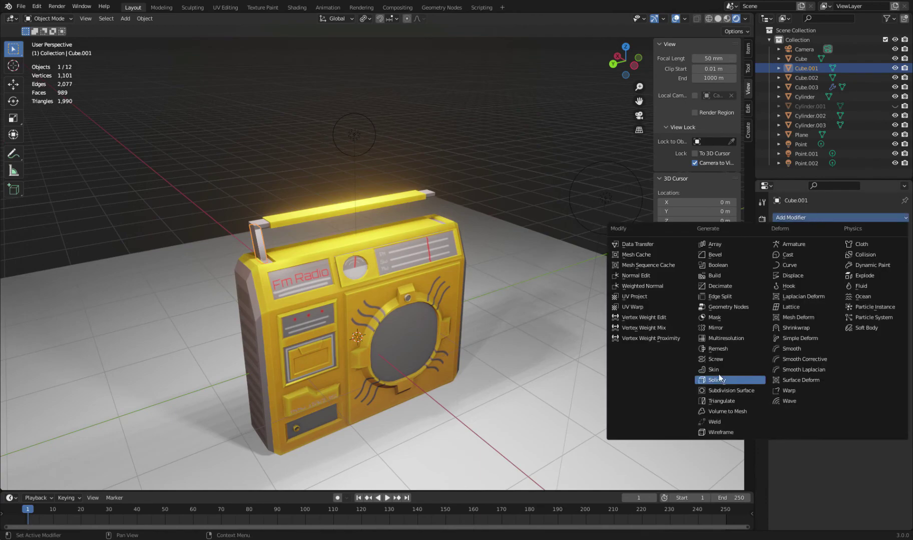
{"action": "left_click", "coordinate": [730, 339]}
{"action": "left_click", "coordinate": [524, 227]}
{"action": "mouse_move", "coordinate": [524, 226]}
{"action": "middle_mouse_down"}
{"action": "mouse_move", "coordinate": [444, 267]}
{"action": "mouse_move", "coordinate": [463, 291]}
{"action": "mouse_move", "coordinate": [477, 265]}
{"action": "mouse_move", "coordinate": [328, 285]}
{"action": "mouse_move", "coordinate": [453, 228]}
{"action": "mouse_move", "coordinate": [371, 166]}
{"action": "middle_mouse_up"}
{"action": "key", "text": "ctrl+s"}
- Unhide the knob and rename the radio's material to Radio Tex
{"action": "left_click", "coordinate": [894, 106]}
{"action": "left_click", "coordinate": [436, 212]}
{"action": "scroll", "coordinate": [456, 227], "scroll_direction": "up", "scroll_amount": 3}
{"action": "left_click", "coordinate": [225, 7]}
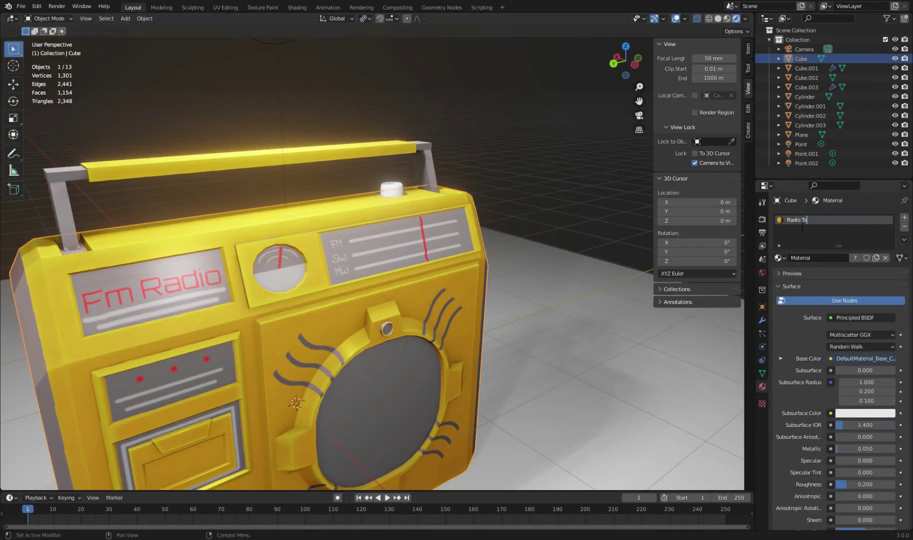
{"action": "left_click", "coordinate": [401, 196]}
- Assign Radio Tex to knob Cylinder.001 and enter Edit Mode with all faces selected
{"action": "left_click", "coordinate": [779, 258]}
{"action": "left_click", "coordinate": [796, 286]}
{"action": "key", "text": "Tab"}
{"action": "key", "text": "KP_Decimal"}
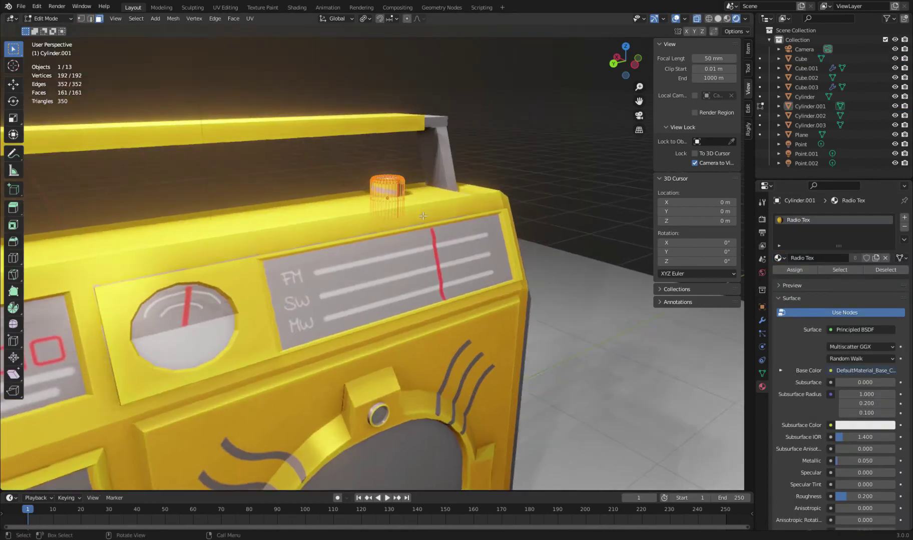
{"action": "scroll", "coordinate": [445, 179], "scroll_direction": "down", "scroll_amount": 3}
{"action": "middle_click_drag", "start_coordinate": [446, 179], "coordinate": [434, 217]}
{"action": "scroll", "coordinate": [434, 216], "scroll_direction": "up", "scroll_amount": 3}
- In UV Editing, select all the knob's faces and shrink its UV islands
{"action": "left_click", "coordinate": [225, 7]}
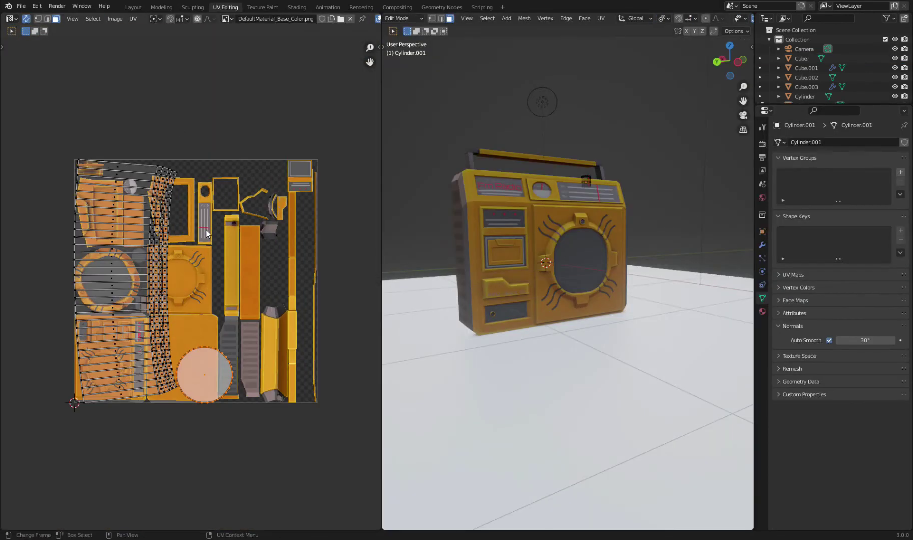
{"action": "left_click", "coordinate": [253, 258]}
{"action": "scroll", "coordinate": [254, 258], "scroll_direction": "up", "scroll_amount": 3}
{"action": "scroll", "coordinate": [272, 308], "scroll_direction": "up", "scroll_amount": 3}
{"action": "scroll", "coordinate": [273, 309], "scroll_direction": "up", "scroll_amount": 2}
{"action": "key", "text": "Tab"}
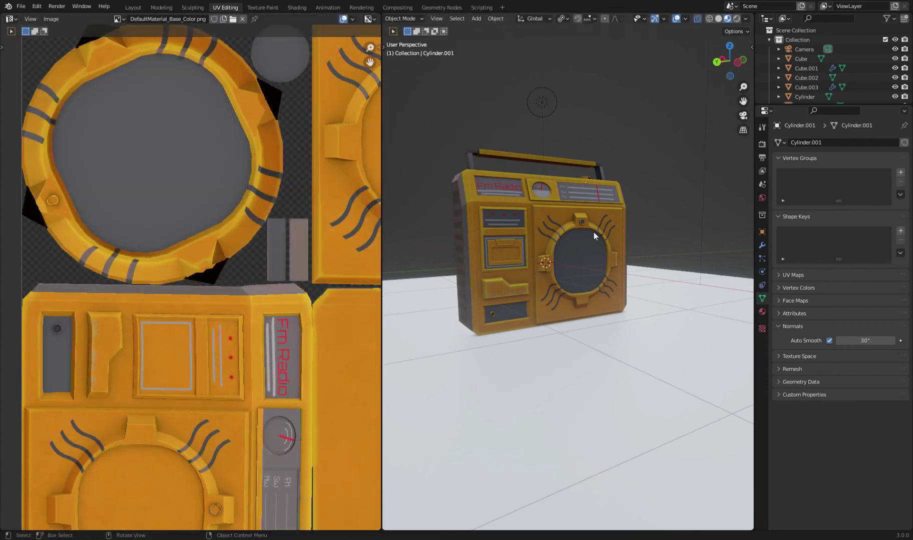
{"action": "middle_click_drag", "start_coordinate": [593, 233], "coordinate": [557, 295]}
{"action": "key", "text": "Tab"}
{"action": "key", "text": "KP_Decimal"}
{"action": "key", "text": "a"}
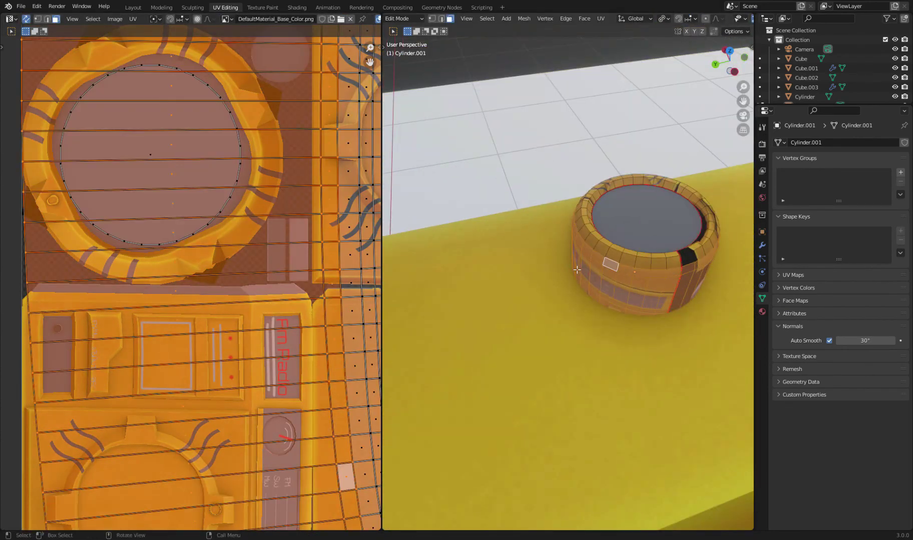
{"action": "key", "text": "Home"}
{"action": "key", "text": "s"}
{"action": "left_click", "coordinate": [229, 275]}
- Place the knob's side UV strip over the grey ribbed texture and narrow it along X
{"action": "scroll", "coordinate": [229, 276], "scroll_direction": "up", "scroll_amount": 2}
{"action": "scroll", "coordinate": [228, 275], "scroll_direction": "up", "scroll_amount": 3}
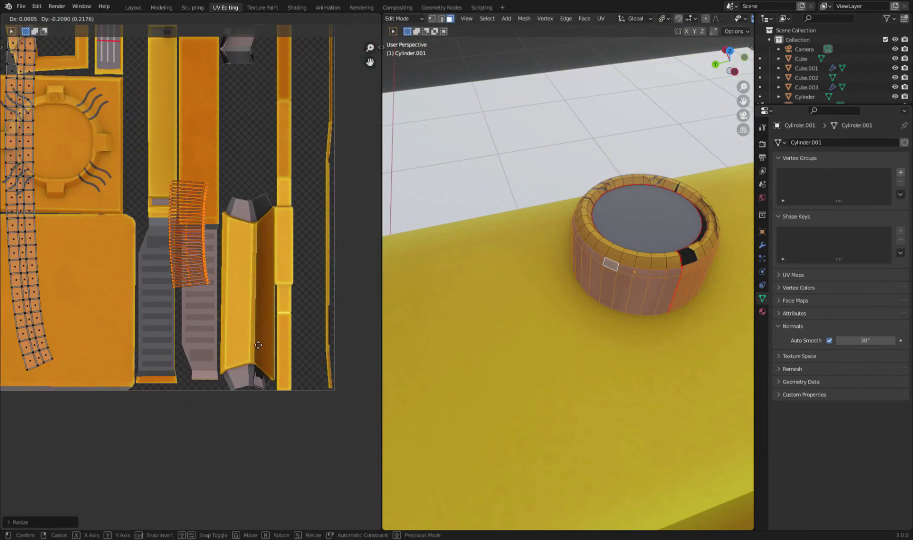
{"action": "scroll", "coordinate": [229, 275], "scroll_direction": "up", "scroll_amount": 2}
{"action": "scroll", "coordinate": [229, 275], "scroll_direction": "down", "scroll_amount": 2}
{"action": "key", "text": "s"}
{"action": "scroll", "coordinate": [255, 270], "scroll_direction": "down", "scroll_amount": 3}
{"action": "left_click", "coordinate": [265, 255]}
{"action": "scroll", "coordinate": [232, 232], "scroll_direction": "up", "scroll_amount": 4}
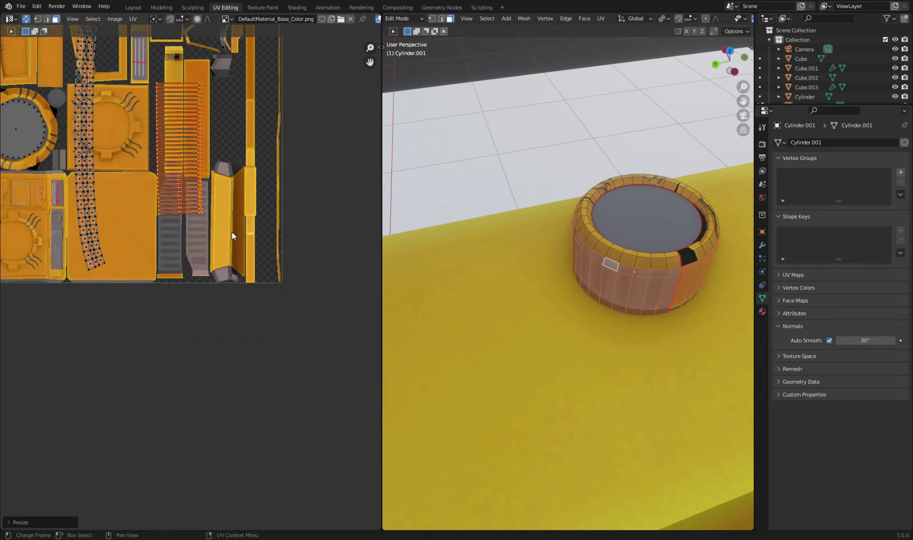
{"action": "key", "text": "g"}
{"action": "left_click", "coordinate": [251, 304]}
{"action": "scroll", "coordinate": [231, 256], "scroll_direction": "up", "scroll_amount": 2}
{"action": "key", "text": "s"}
{"action": "key", "text": "x"}
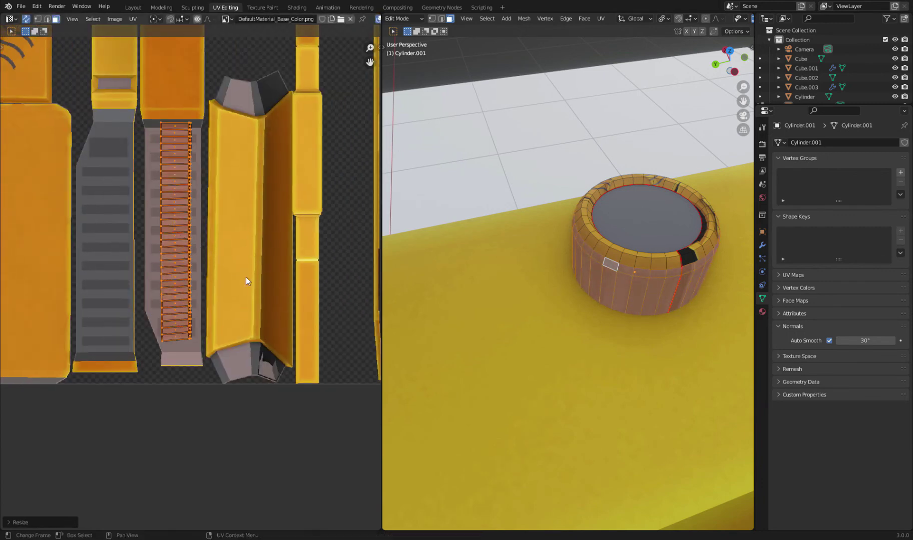
- Select the knob's top rim faces and scale and move their island onto the yellow area
{"action": "middle_click_drag", "start_coordinate": [598, 312], "coordinate": [525, 319]}
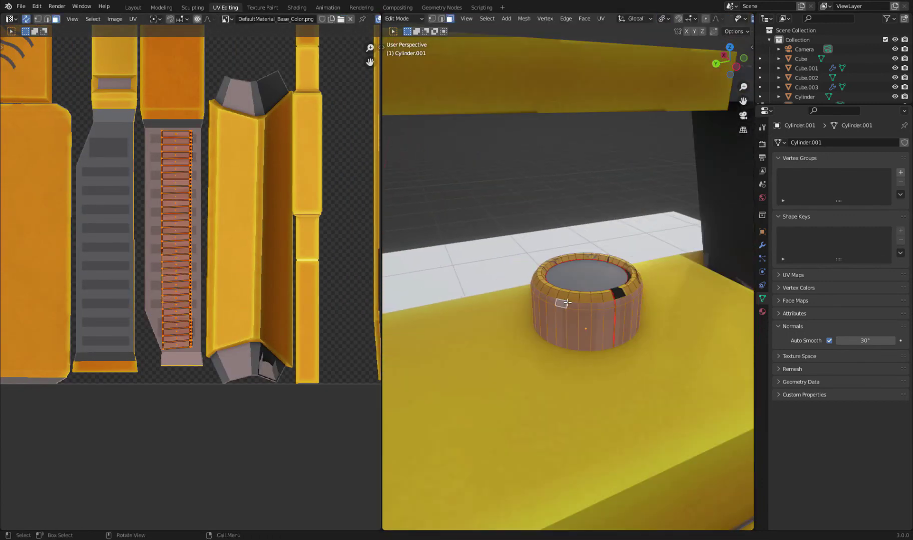
{"action": "left_click", "coordinate": [535, 312], "text": "alt"}
{"action": "scroll", "coordinate": [221, 255], "scroll_direction": "down", "scroll_amount": 5}
{"action": "scroll", "coordinate": [245, 266], "scroll_direction": "up", "scroll_amount": 3}
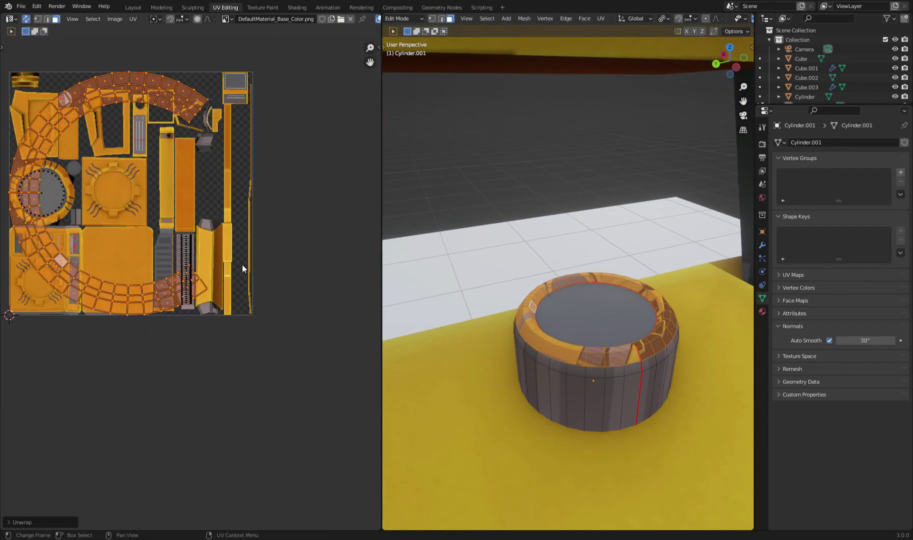
{"action": "scroll", "coordinate": [162, 238], "scroll_direction": "up", "scroll_amount": 2}
{"action": "scroll", "coordinate": [237, 303], "scroll_direction": "up", "scroll_amount": 1}
{"action": "key", "text": "s"}
{"action": "left_click", "coordinate": [224, 281]}
{"action": "key", "text": "g"}
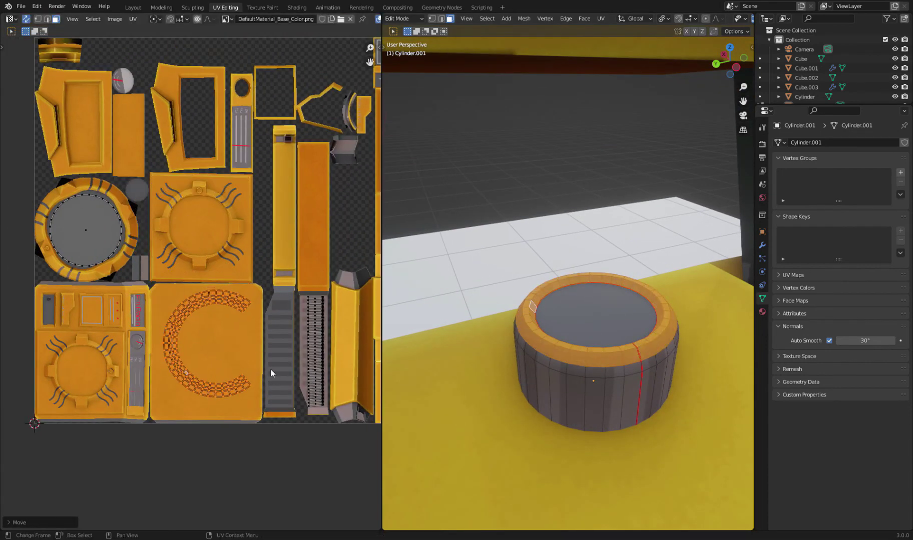
{"action": "middle_click_drag", "start_coordinate": [271, 372], "coordinate": [223, 359]}
{"action": "key", "text": "s"}
{"action": "left_click", "coordinate": [223, 360]}
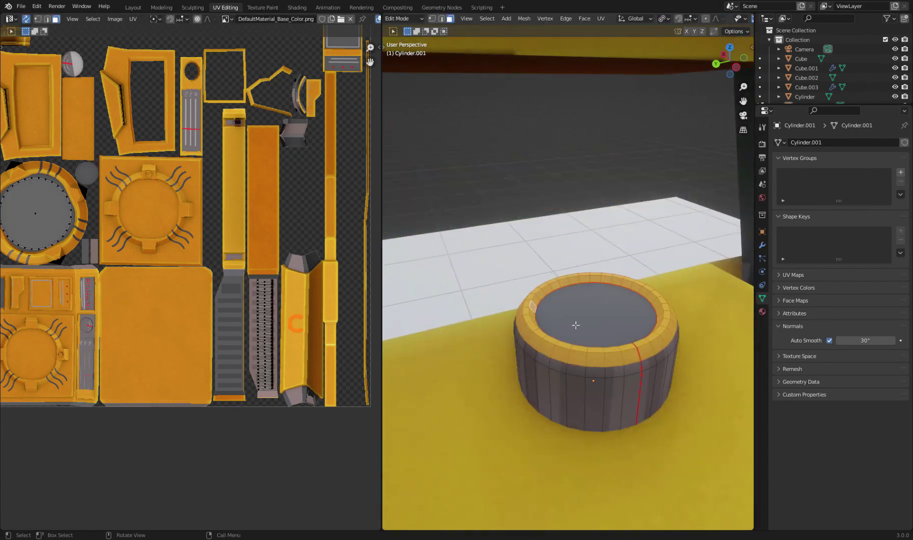
{"action": "scroll", "coordinate": [281, 346], "scroll_direction": "up", "scroll_amount": 5}
{"action": "key", "text": "s"}
{"action": "left_click", "coordinate": [271, 351]}
{"action": "scroll", "coordinate": [271, 351], "scroll_direction": "up", "scroll_amount": 3}
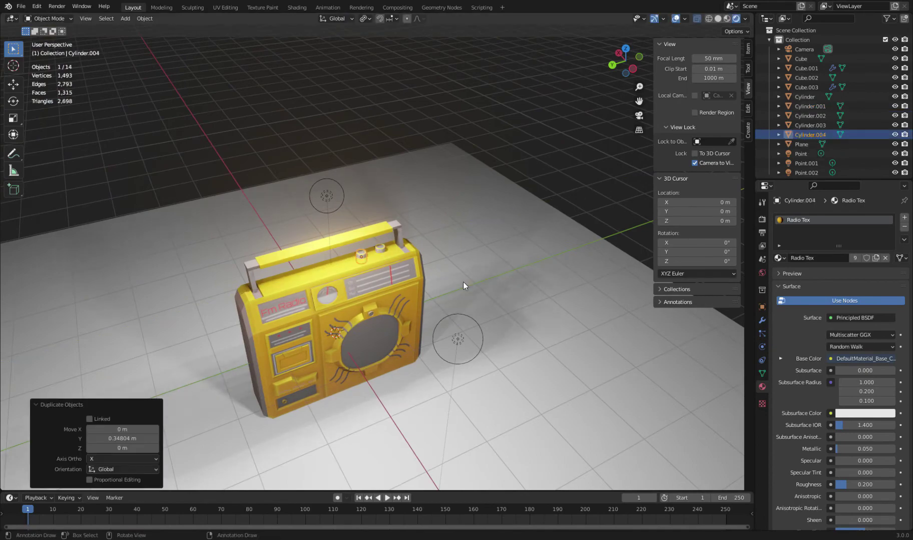
- Slide a duplicate knob along the radio top and add a small scaled-down cube
{"action": "key", "text": "shift+d"}
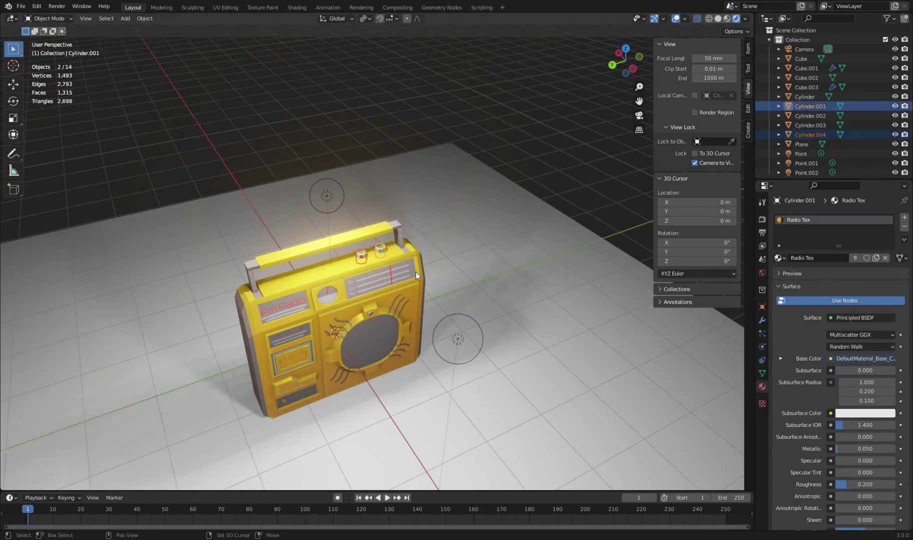
{"action": "key", "text": "y"}
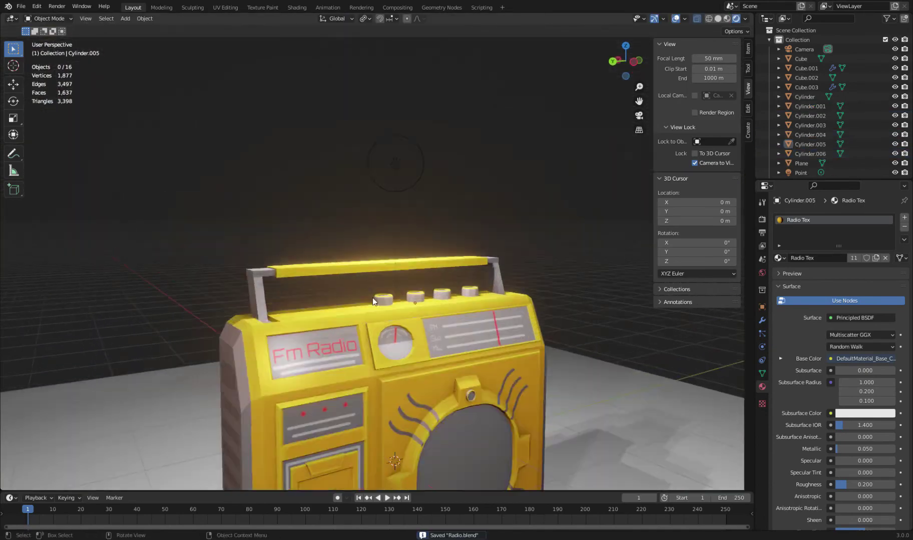
{"action": "key", "text": "shift+a"}
{"action": "left_click", "coordinate": [380, 324]}
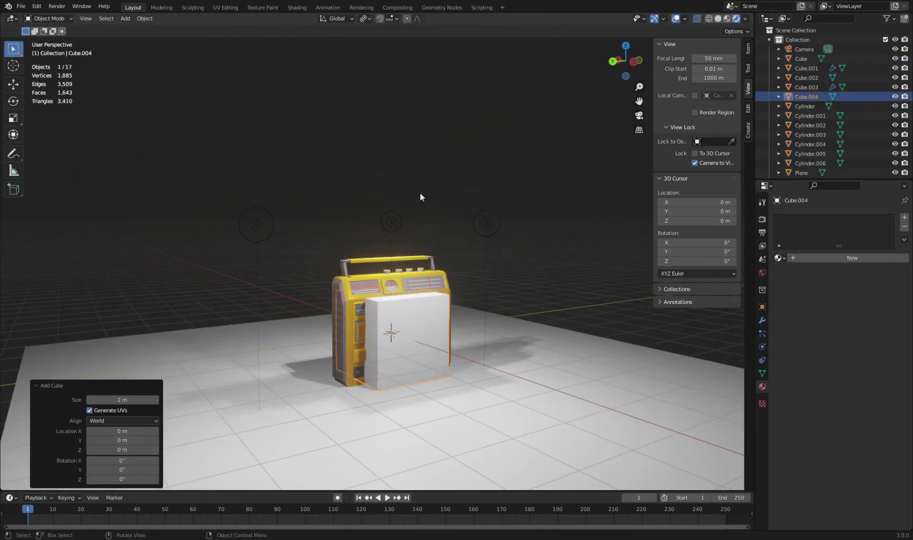
{"action": "key", "text": "s"}
{"action": "left_click", "coordinate": [422, 347]}
{"action": "key", "text": "g"}
{"action": "key", "text": "z"}
{"action": "left_click", "coordinate": [422, 280]}
{"action": "scroll", "coordinate": [422, 280], "scroll_direction": "up", "scroll_amount": 4}
{"action": "left_click", "coordinate": [419, 220]}
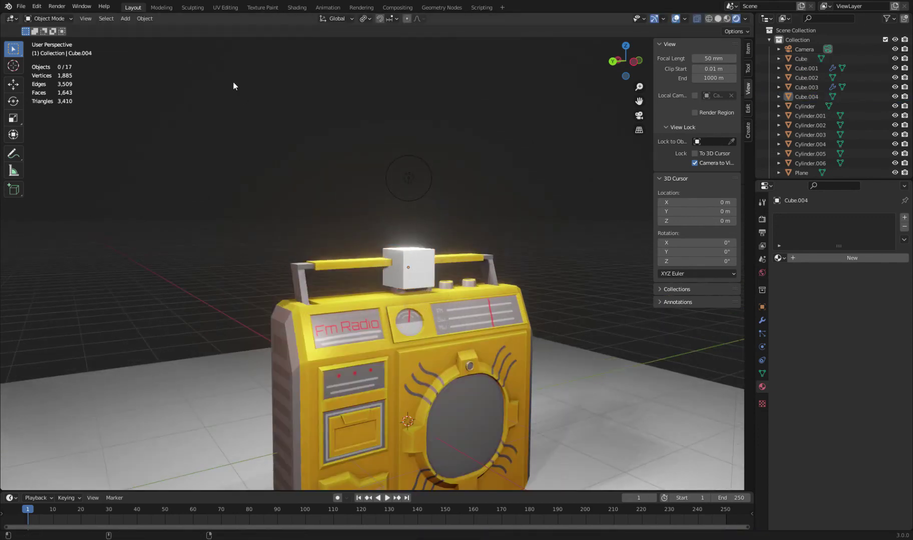
- Position the small cube, Cube.004, on the radio's top beside the knobs
{"action": "key", "text": "KP_7"}
{"action": "scroll", "coordinate": [477, 328], "scroll_direction": "up", "scroll_amount": 5}
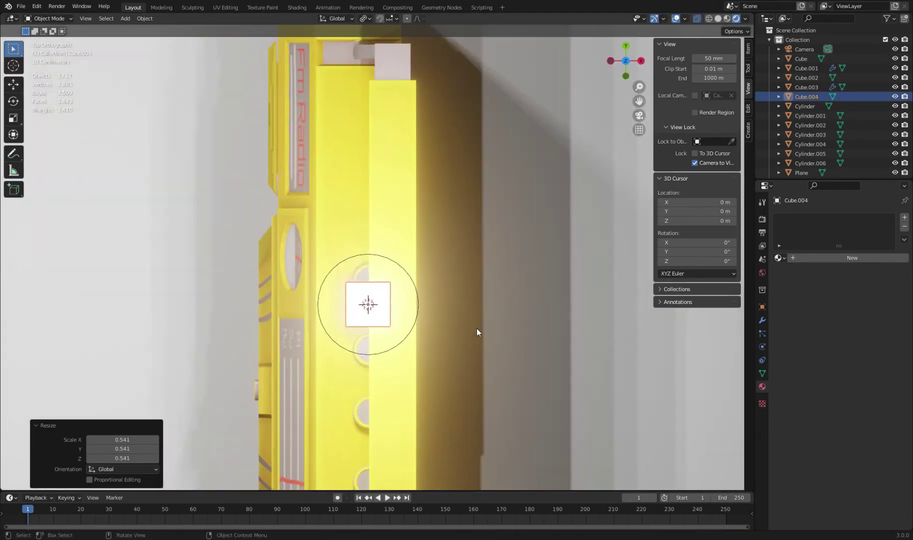
{"action": "key", "text": "g"}
{"action": "left_click", "coordinate": [412, 163]}
{"action": "key", "text": "KP_1"}
{"action": "key", "text": "g"}
{"action": "key", "text": "z"}
{"action": "left_click", "coordinate": [448, 288]}
{"action": "key", "text": "s"}
{"action": "left_click", "coordinate": [430, 295]}
{"action": "middle_click_drag", "start_coordinate": [430, 295], "coordinate": [413, 309]}
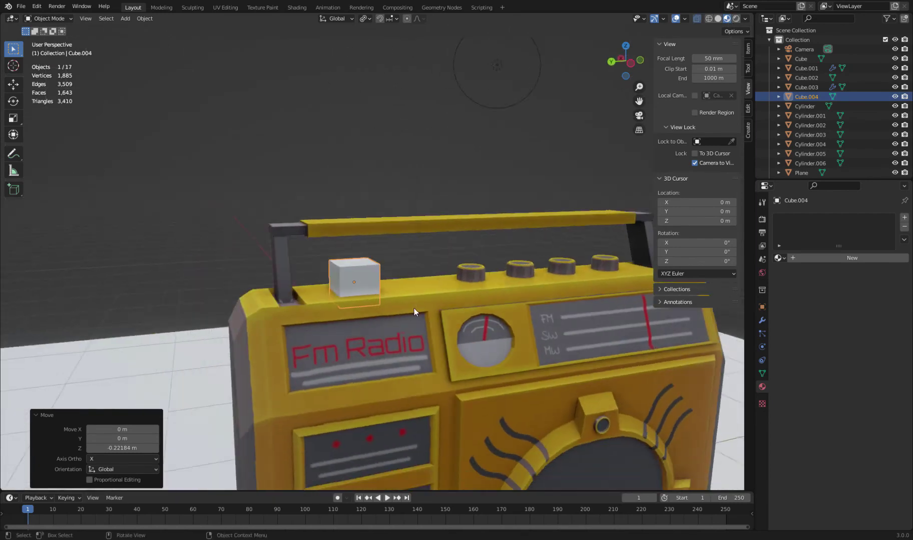
{"action": "scroll", "coordinate": [471, 291], "scroll_direction": "up", "scroll_amount": 3}
- Put Cube.004 into Edit Mode within the UV Editing workspace
{"action": "key", "text": "Tab"}
{"action": "scroll", "coordinate": [420, 351], "scroll_direction": "up", "scroll_amount": 3}
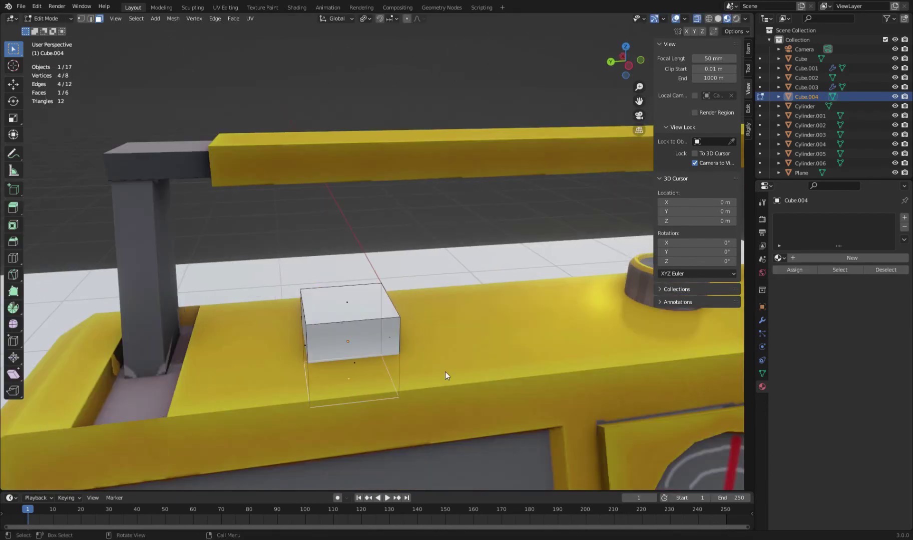
{"action": "scroll", "coordinate": [444, 371], "scroll_direction": "down", "scroll_amount": 5}
{"action": "left_click", "coordinate": [225, 7]}
- Assign the Radio Tex material to Cube.004 and show its UV island in Edit Mode
{"action": "left_click", "coordinate": [762, 311]}
{"action": "left_click", "coordinate": [778, 183]}
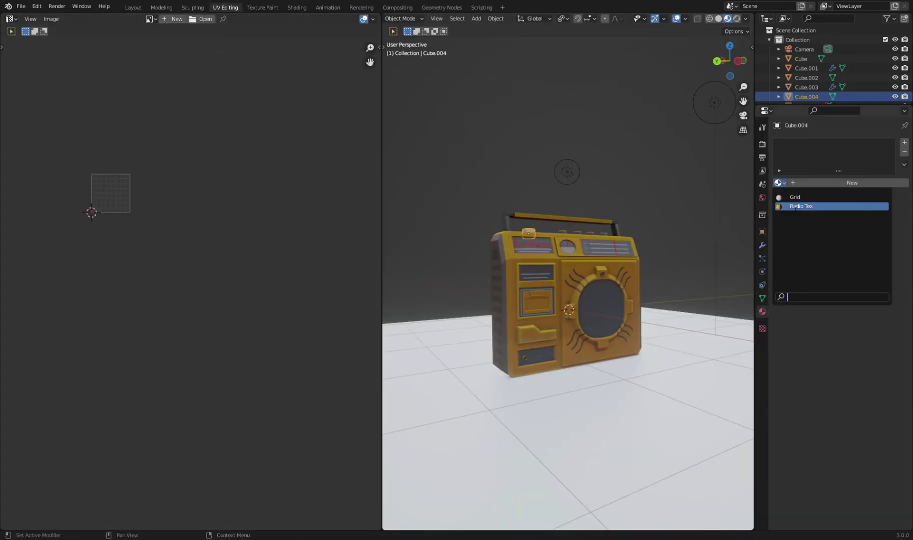
{"action": "left_click", "coordinate": [821, 204]}
{"action": "key", "text": "Tab"}
{"action": "scroll", "coordinate": [574, 327], "scroll_direction": "up", "scroll_amount": 4}
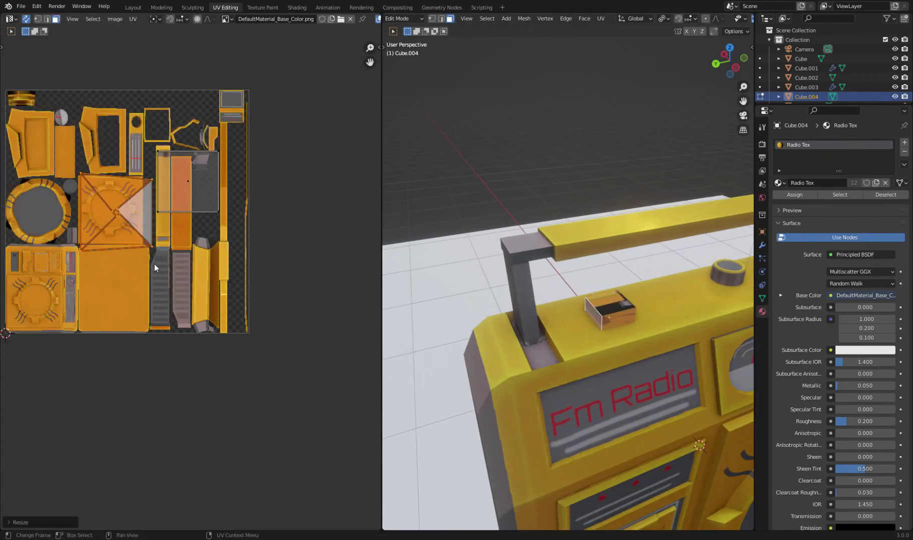
{"action": "scroll", "coordinate": [154, 264], "scroll_direction": "up", "scroll_amount": 4}
{"action": "key", "text": "g"}
{"action": "left_click", "coordinate": [283, 342]}
{"action": "scroll", "coordinate": [605, 306], "scroll_direction": "up", "scroll_amount": 3}
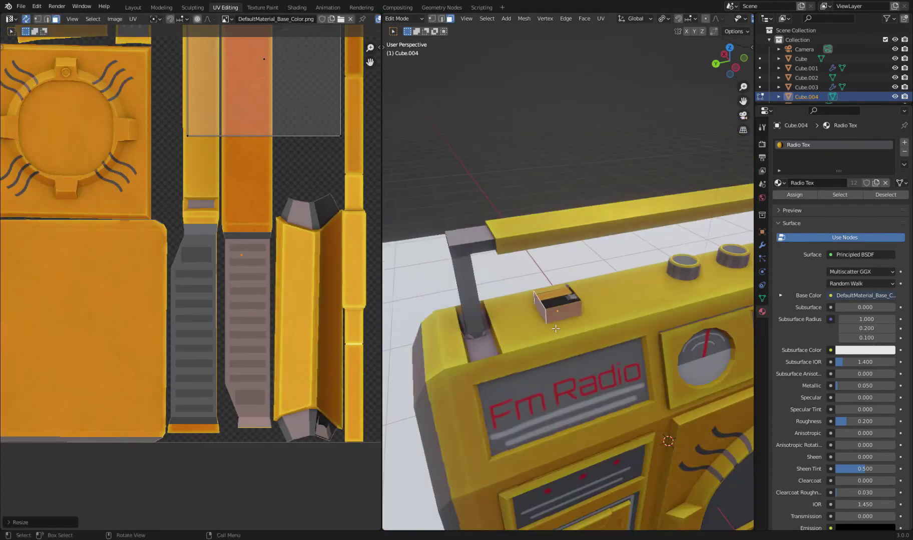
- Extrude the box's top face and add an inner edge loop to inset it
{"action": "key", "text": "e"}
{"action": "left_click", "coordinate": [602, 351]}
{"action": "scroll", "coordinate": [602, 352], "scroll_direction": "up", "scroll_amount": 4}
{"action": "key", "text": "ctrl+r"}
{"action": "left_click", "coordinate": [675, 469]}
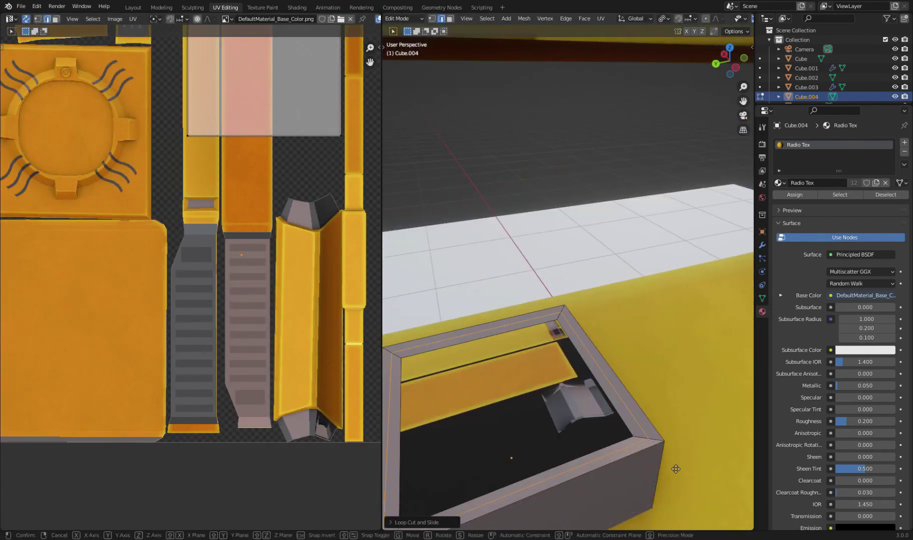
{"action": "key", "text": "a"}
{"action": "scroll", "coordinate": [250, 317], "scroll_direction": "down", "scroll_amount": 4}
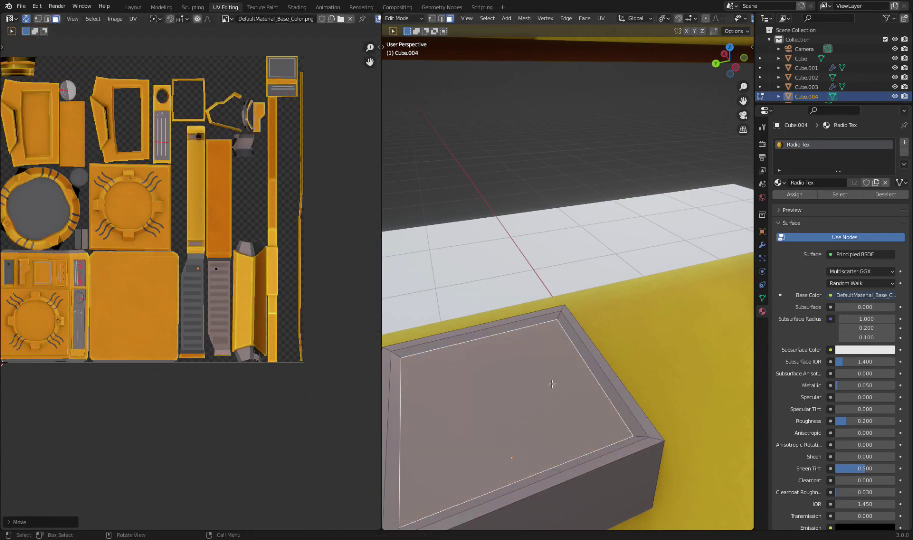
- Frame the box, select all its faces and reposition its UVs before returning to Layout
{"action": "key", "text": "Tab"}
{"action": "scroll", "coordinate": [574, 340], "scroll_direction": "down", "scroll_amount": 5}
{"action": "key", "text": "KP_Decimal"}
{"action": "key", "text": "Tab"}
{"action": "key", "text": "a"}
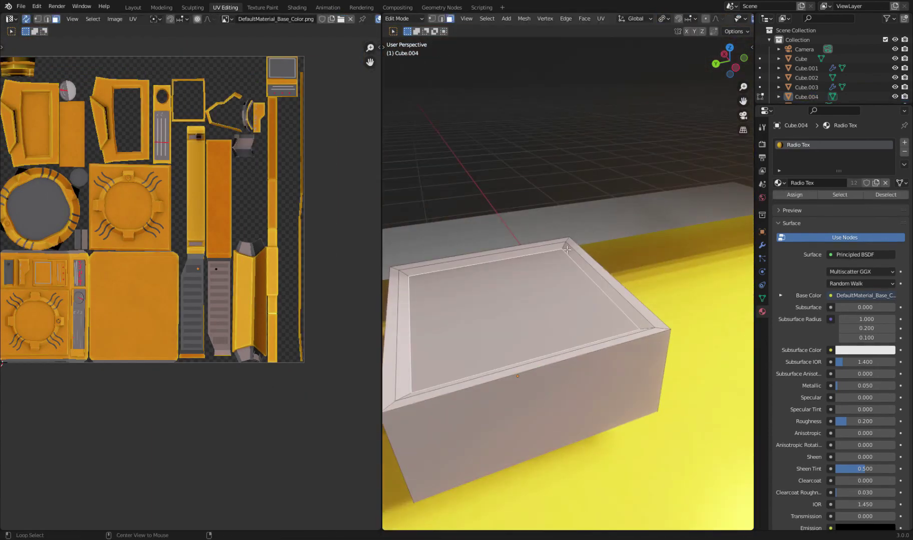
{"action": "key", "text": "g"}
{"action": "right_click", "coordinate": [221, 306]}
{"action": "scroll", "coordinate": [484, 228], "scroll_direction": "down", "scroll_amount": 2}
{"action": "scroll", "coordinate": [495, 288], "scroll_direction": "down", "scroll_amount": 3}
{"action": "scroll", "coordinate": [496, 287], "scroll_direction": "down", "scroll_amount": 2}
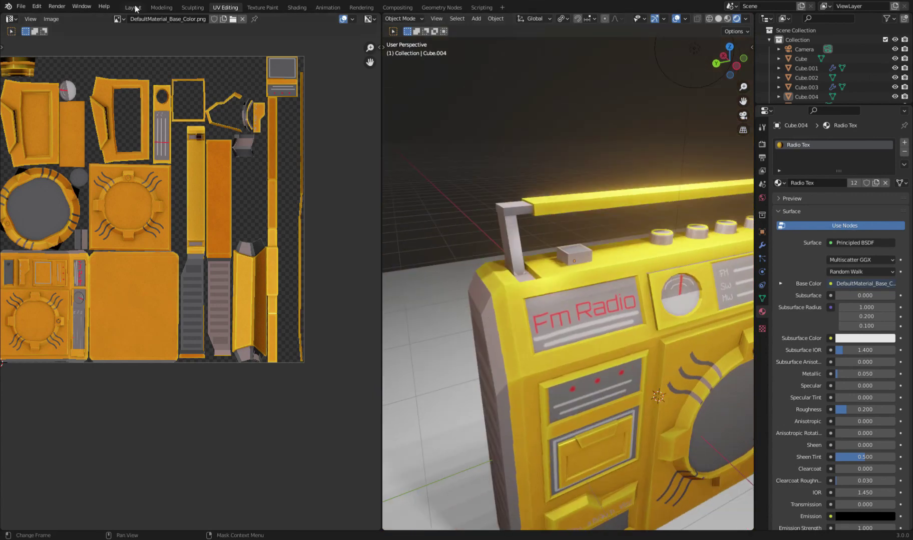
{"action": "left_click", "coordinate": [133, 7]}
- Give the small box a Bevel modifier with raised amount and 3 segments, in rendered shading
{"action": "left_click", "coordinate": [735, 18]}
{"action": "left_click", "coordinate": [761, 321]}
{"action": "left_click", "coordinate": [840, 217]}
{"action": "left_click", "coordinate": [723, 257]}
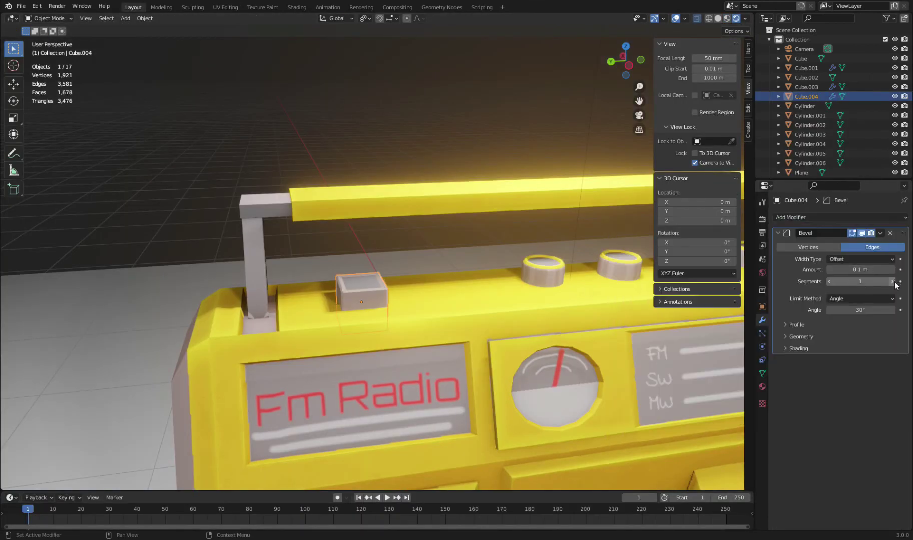
{"action": "left_click", "coordinate": [892, 282]}
{"action": "middle_click_drag", "start_coordinate": [500, 300], "coordinate": [550, 322]}
{"action": "scroll", "coordinate": [550, 322], "scroll_direction": "up", "scroll_amount": 3}
{"action": "left_click_drag", "start_coordinate": [861, 270], "coordinate": [891, 270]}
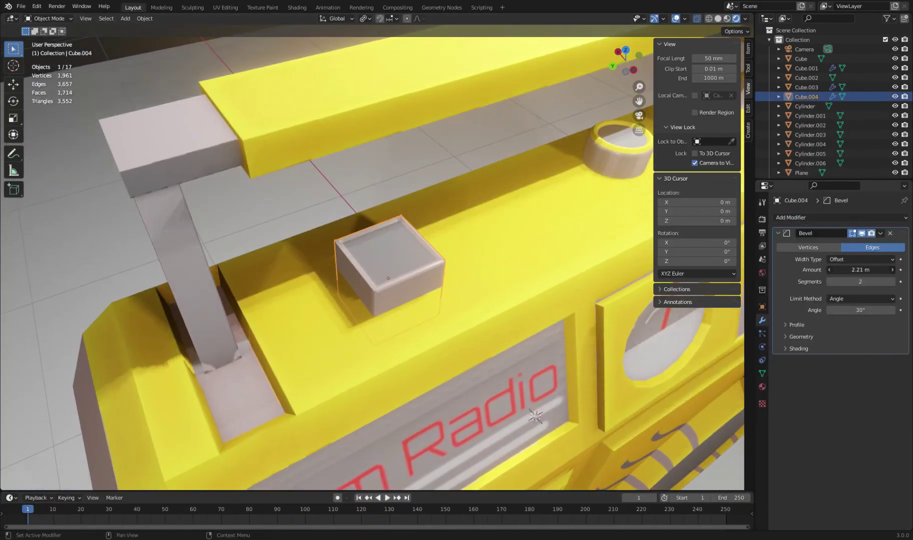
{"action": "left_click", "coordinate": [893, 282]}
- Place a duplicate box beside the first as a second button and save Radio.blend
{"action": "left_click", "coordinate": [449, 283]}
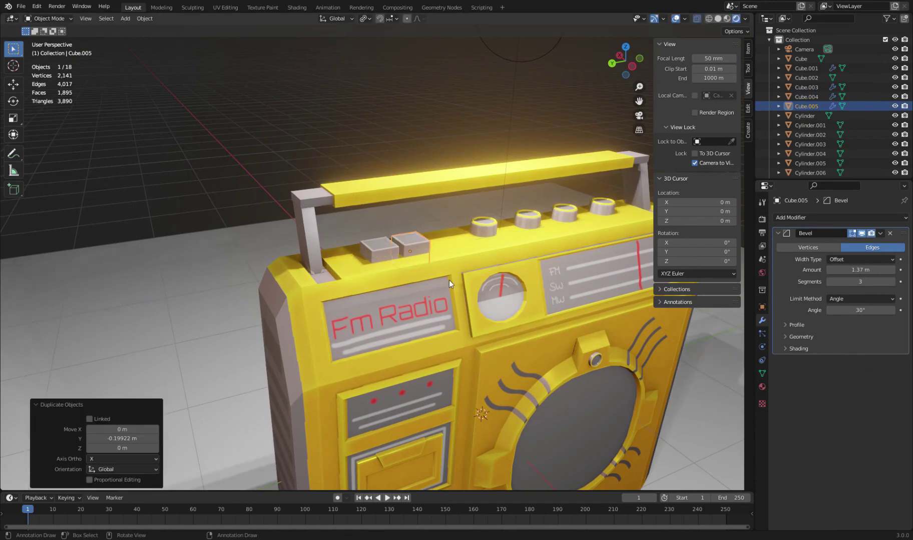
{"action": "left_click", "coordinate": [468, 301]}
{"action": "key", "text": "alt+a"}
{"action": "scroll", "coordinate": [360, 237], "scroll_direction": "down", "scroll_amount": 5}
{"action": "key", "text": "ctrl+s"}
{"action": "mouse_move", "coordinate": [361, 237]}
{"action": "middle_mouse_down"}
{"action": "mouse_move", "coordinate": [424, 303]}
{"action": "mouse_move", "coordinate": [362, 280]}
{"action": "middle_mouse_up"}
{"action": "scroll", "coordinate": [406, 289], "scroll_direction": "up", "scroll_amount": 5}
- Set the lower-slot knob's origin to its centre and duplicate it along the slot
{"action": "scroll", "coordinate": [362, 280], "scroll_direction": "up", "scroll_amount": 4}
{"action": "left_click", "coordinate": [231, 329]}
{"action": "right_click", "coordinate": [306, 323]}
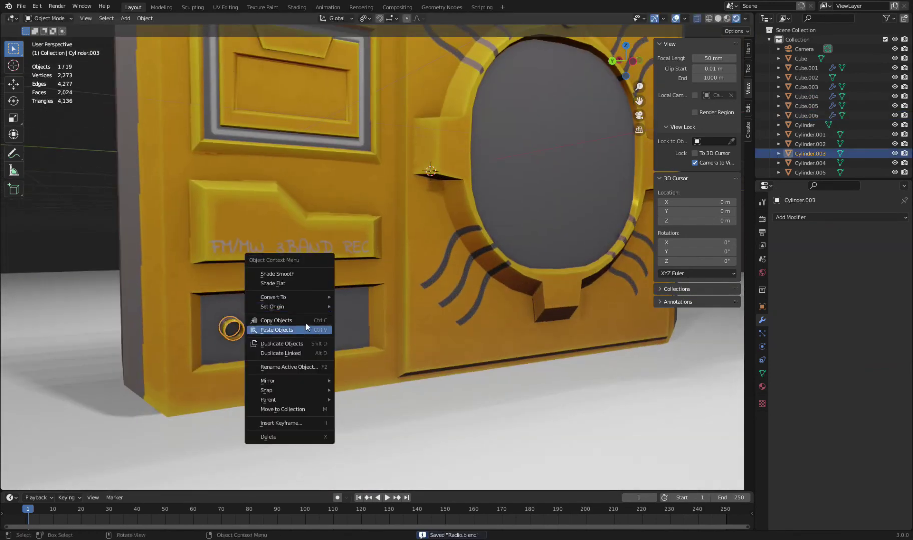
{"action": "left_click", "coordinate": [376, 338]}
{"action": "key", "text": "shift+d"}
{"action": "key", "text": "shift+d"}
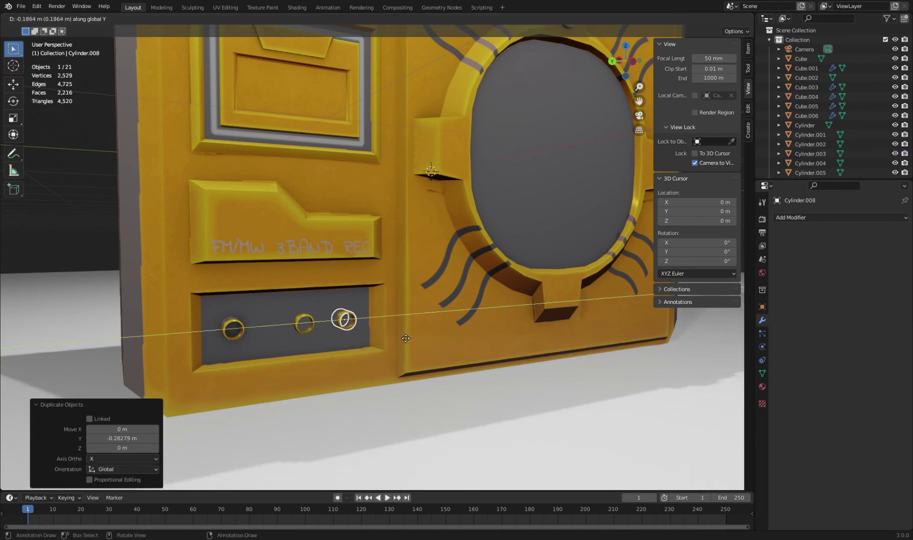
{"action": "left_click", "coordinate": [345, 332]}
{"action": "middle_click_drag", "start_coordinate": [346, 331], "coordinate": [332, 333]}
{"action": "scroll", "coordinate": [332, 333], "scroll_direction": "up", "scroll_amount": 3}
- Move the middle knob sideways along Y so the three are evenly spaced, then save
{"action": "left_click", "coordinate": [377, 319]}
{"action": "key", "text": "g"}
{"action": "key", "text": "y"}
{"action": "left_click", "coordinate": [411, 348]}
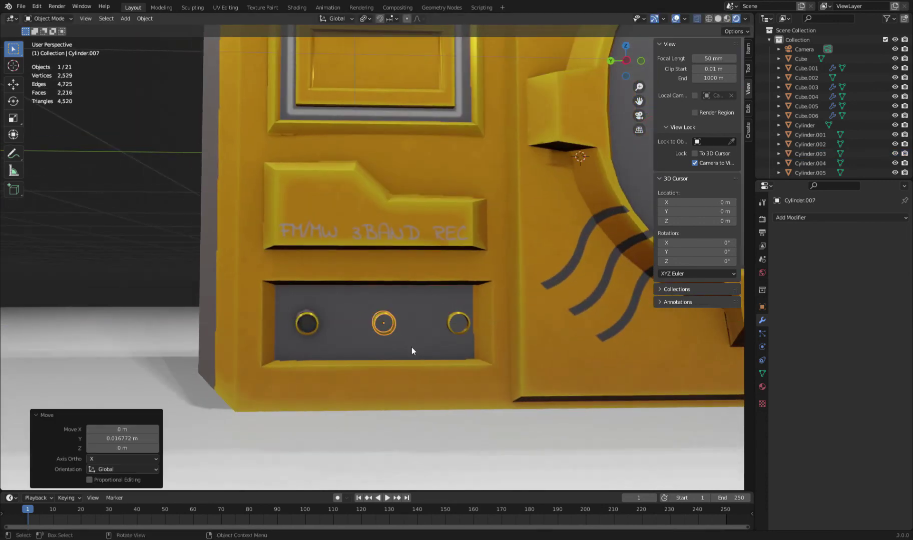
{"action": "scroll", "coordinate": [407, 321], "scroll_direction": "down", "scroll_amount": 3}
{"action": "key", "text": "alt+a"}
{"action": "middle_click_drag", "start_coordinate": [407, 320], "coordinate": [212, 254]}
{"action": "scroll", "coordinate": [358, 297], "scroll_direction": "down", "scroll_amount": 5}
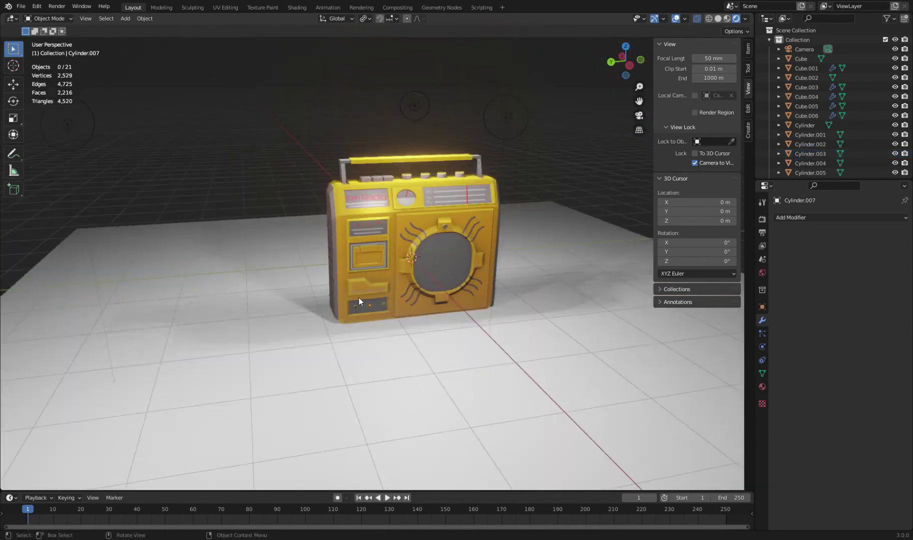
{"action": "scroll", "coordinate": [469, 303], "scroll_direction": "up", "scroll_amount": 2}
{"action": "key", "text": "ctrl+s"}
- In Left Orthographic view, centre the speaker-ring screw's origin, duplicate it beside the ring, and save
{"action": "key", "text": "ctrl+KP_3"}
{"action": "left_click", "coordinate": [419, 269]}
{"action": "right_click", "coordinate": [419, 270]}
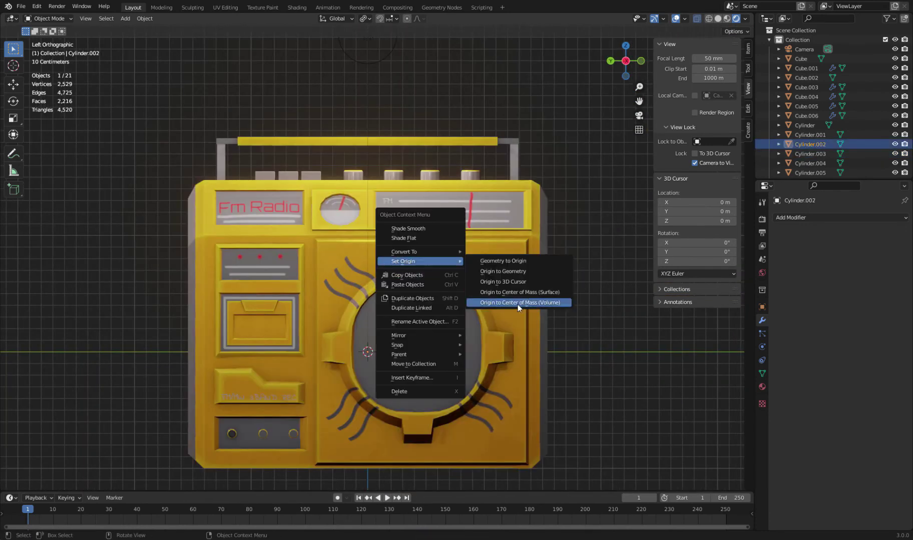
{"action": "left_click", "coordinate": [518, 304]}
{"action": "key", "text": "shift+d"}
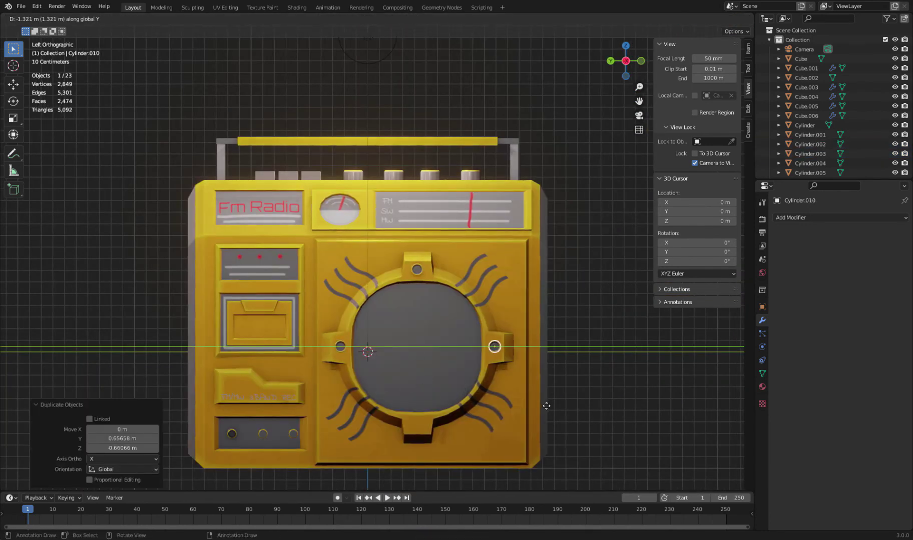
{"action": "key", "text": "Escape"}
{"action": "key", "text": "ctrl+z"}
{"action": "left_click", "coordinate": [470, 456]}
{"action": "scroll", "coordinate": [253, 205], "scroll_direction": "down", "scroll_amount": 5}
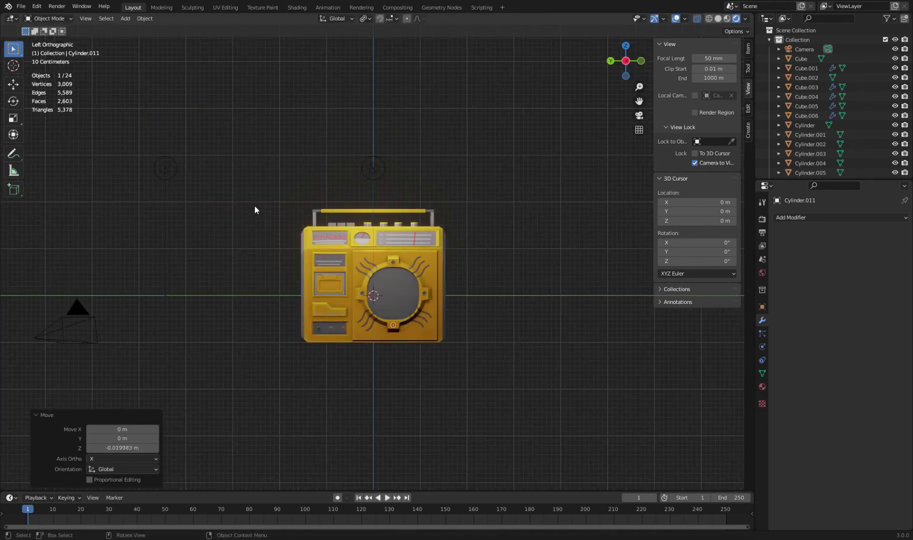
{"action": "middle_click_drag", "start_coordinate": [254, 205], "coordinate": [406, 317]}
{"action": "key", "text": "ctrl+s"}
- In camera view, start moving the floor plane vertically, then cancel and undo
{"action": "scroll", "coordinate": [407, 288], "scroll_direction": "up", "scroll_amount": 1}
{"action": "key", "text": "KP_0"}
{"action": "left_click", "coordinate": [460, 361]}
{"action": "key", "text": "g"}
{"action": "key", "text": "z"}
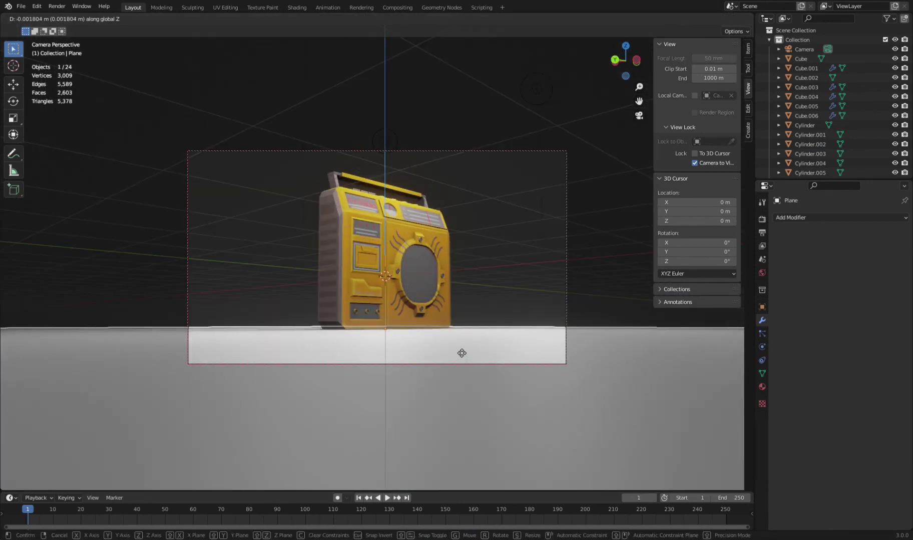
{"action": "key", "text": "Escape"}
{"action": "key", "text": "ctrl+z"}
- Tint a point light's colour to a warm reddish tone and save the file
{"action": "left_click", "coordinate": [385, 142]}
{"action": "left_click", "coordinate": [762, 347]}
{"action": "left_click", "coordinate": [860, 272]}
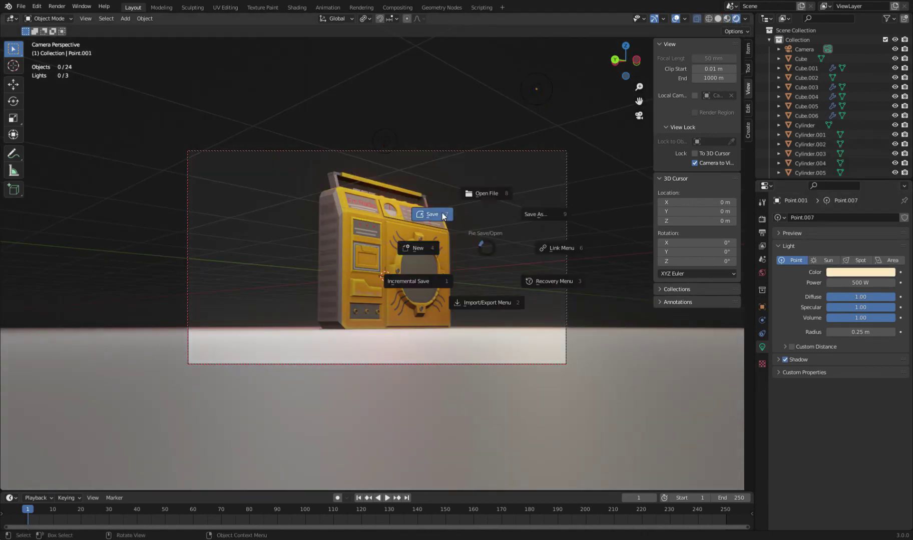
{"action": "left_click", "coordinate": [443, 216]}
{"action": "left_click", "coordinate": [442, 216]}
{"action": "left_click", "coordinate": [761, 387]}
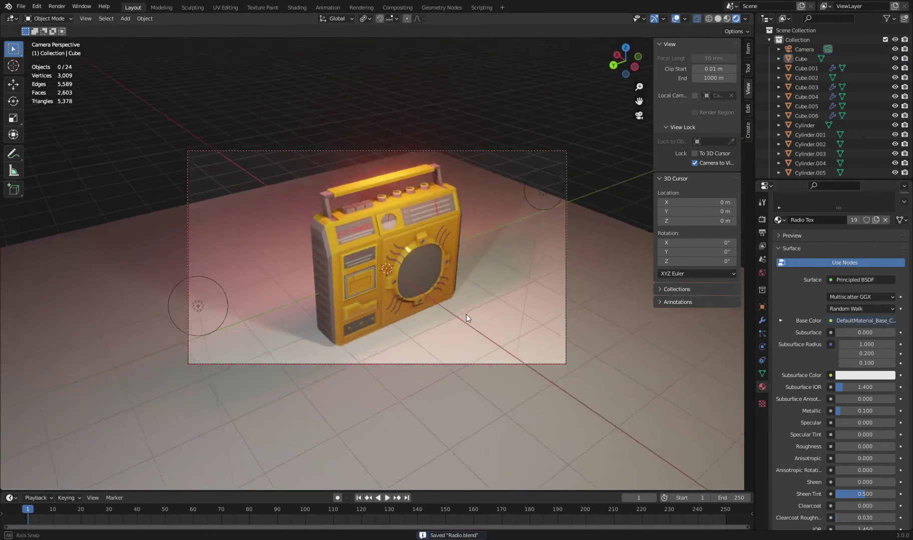
{"action": "left_click", "coordinate": [465, 314]}
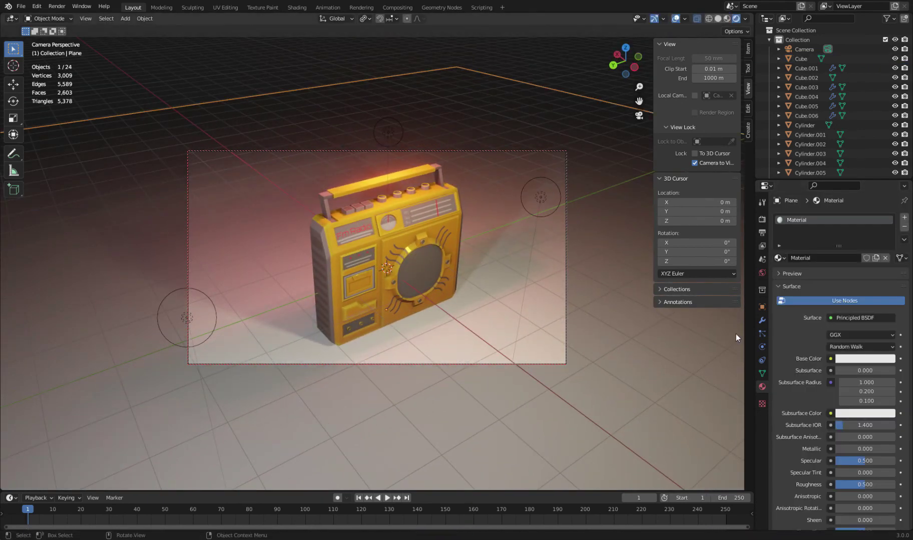
- Make the floor plane black, extrude its back edges into walls, scale the backdrop, and save
{"action": "left_click", "coordinate": [852, 358]}
{"action": "left_click_drag", "start_coordinate": [891, 225], "coordinate": [891, 293]}
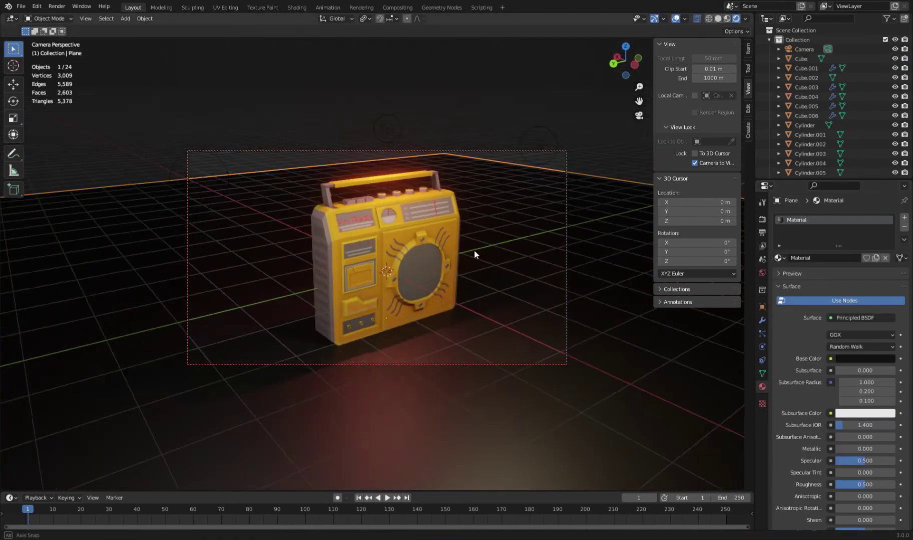
{"action": "key", "text": "Tab"}
{"action": "left_click", "coordinate": [535, 312], "text": "shift"}
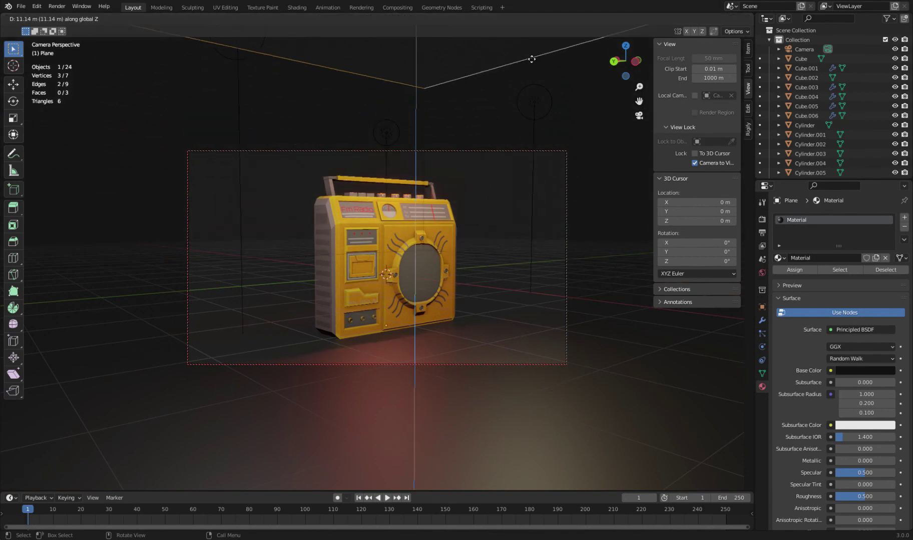
{"action": "left_click", "coordinate": [531, 59]}
{"action": "key", "text": "Tab"}
{"action": "key", "text": "s"}
{"action": "left_click", "coordinate": [482, 307]}
{"action": "mouse_move", "coordinate": [482, 307]}
{"action": "middle_mouse_down"}
{"action": "mouse_move", "coordinate": [481, 343]}
{"action": "mouse_move", "coordinate": [464, 367]}
{"action": "middle_mouse_up"}
{"action": "key", "text": "ctrl+s"}
- Raise the backdrop walls higher along Z and reframe the camera shot of the radio
{"action": "scroll", "coordinate": [464, 368], "scroll_direction": "up", "scroll_amount": 3}
{"action": "key", "text": "Tab"}
{"action": "key", "text": "g"}
{"action": "key", "text": "z"}
{"action": "left_click", "coordinate": [503, 373]}
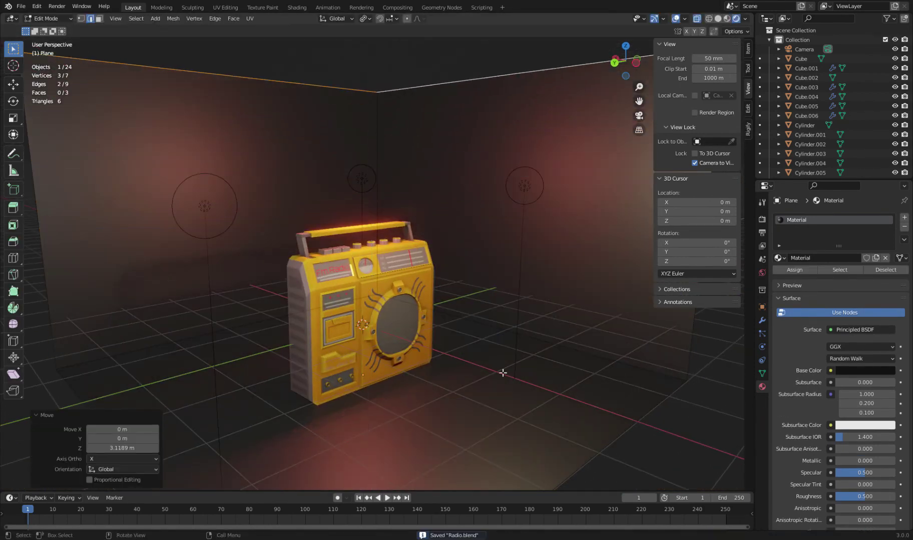
{"action": "scroll", "coordinate": [502, 373], "scroll_direction": "down", "scroll_amount": 5}
{"action": "key", "text": "KP_0"}
{"action": "mouse_move", "coordinate": [474, 348]}
{"action": "middle_mouse_down"}
{"action": "mouse_move", "coordinate": [466, 369]}
{"action": "mouse_move", "coordinate": [455, 327]}
{"action": "mouse_move", "coordinate": [424, 310]}
{"action": "middle_mouse_up"}
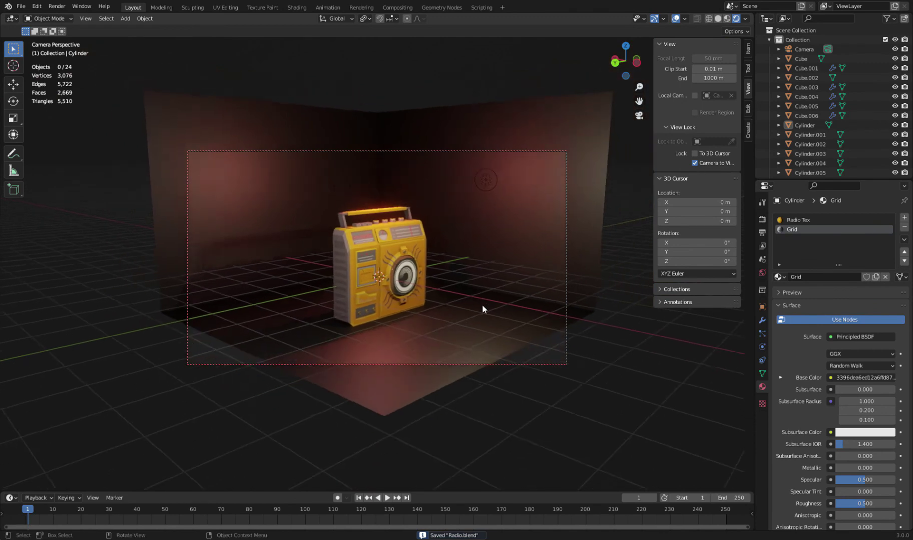
- Scale the backdrop by 1.044 and make the world colour black at strength 0.300
{"action": "left_click", "coordinate": [482, 304]}
{"action": "key", "text": "s"}
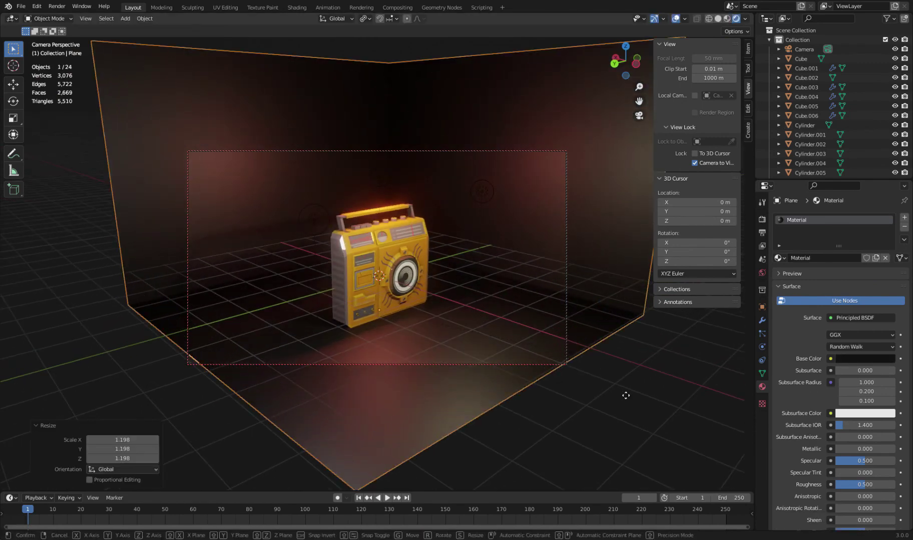
{"action": "key", "text": "Escape"}
{"action": "key", "text": "s"}
{"action": "key", "text": "Return"}
{"action": "left_click", "coordinate": [760, 272]}
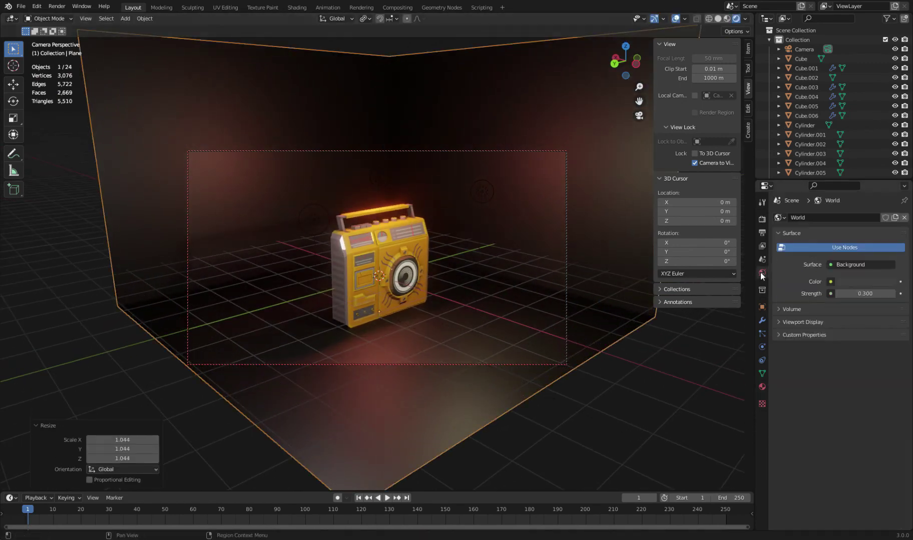
{"action": "left_click", "coordinate": [865, 282]}
{"action": "left_click", "coordinate": [599, 357]}
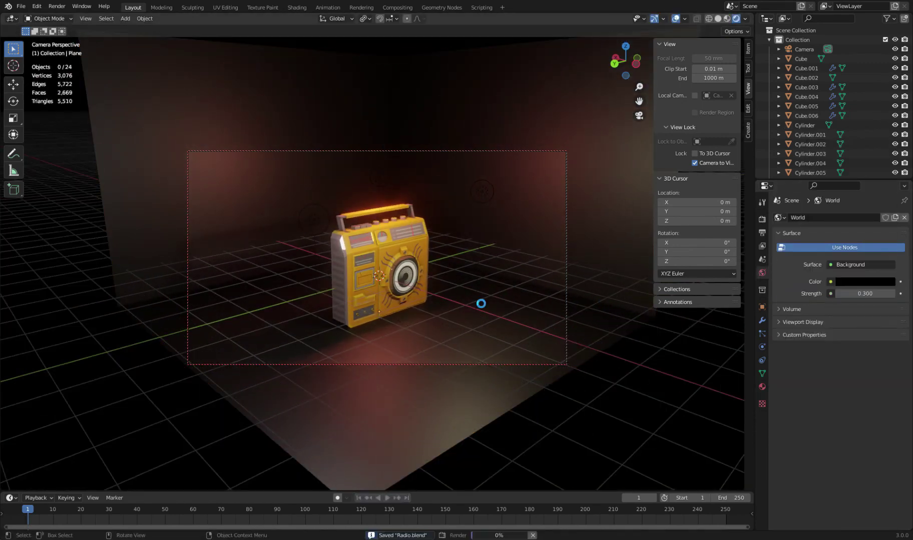